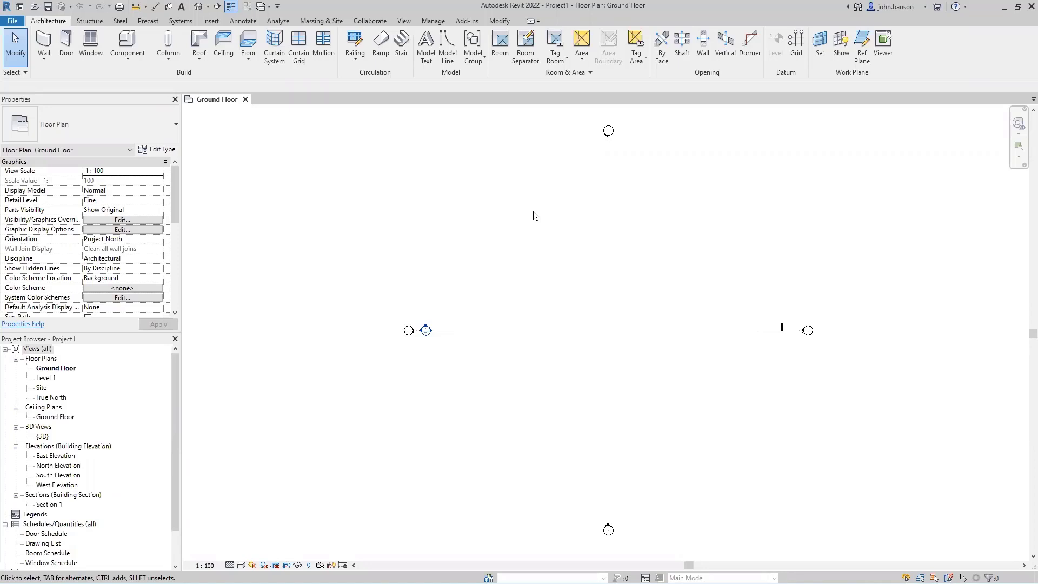
# Save the project as Project1 in the Walkway Bridge folder inside Webcasts, Webcast 5.
pyautogui.hotkey('ctrl', 's')
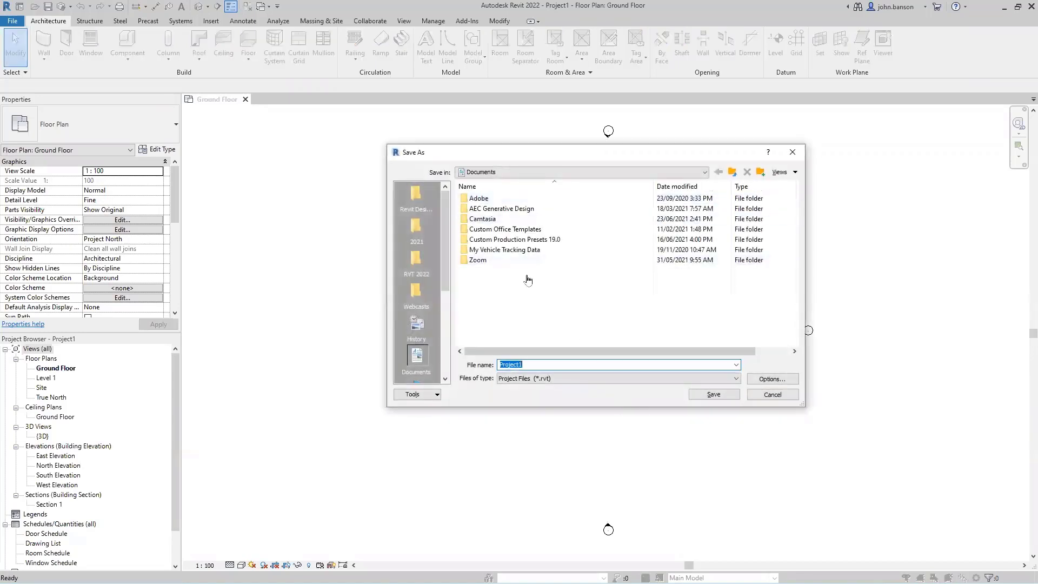
pyautogui.click(422, 293)
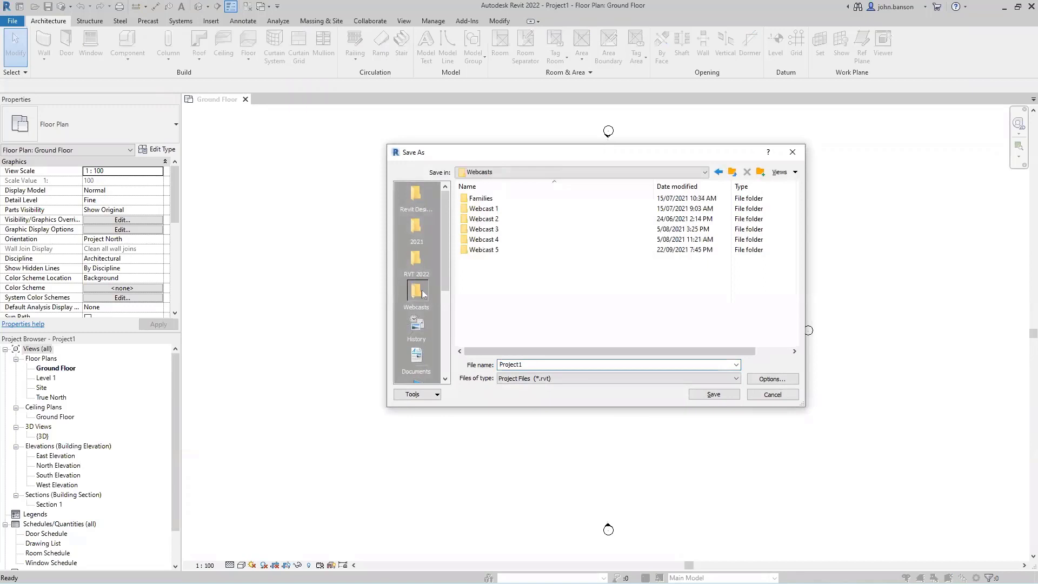
pyautogui.doubleClick(490, 252)
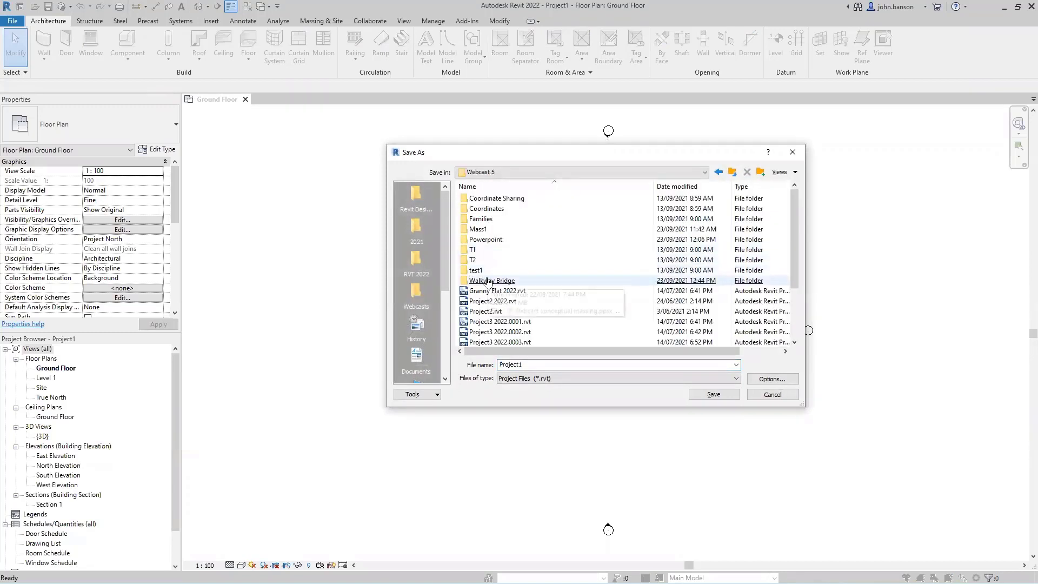
pyautogui.doubleClick(488, 280)
pyautogui.doubleClick(510, 364)
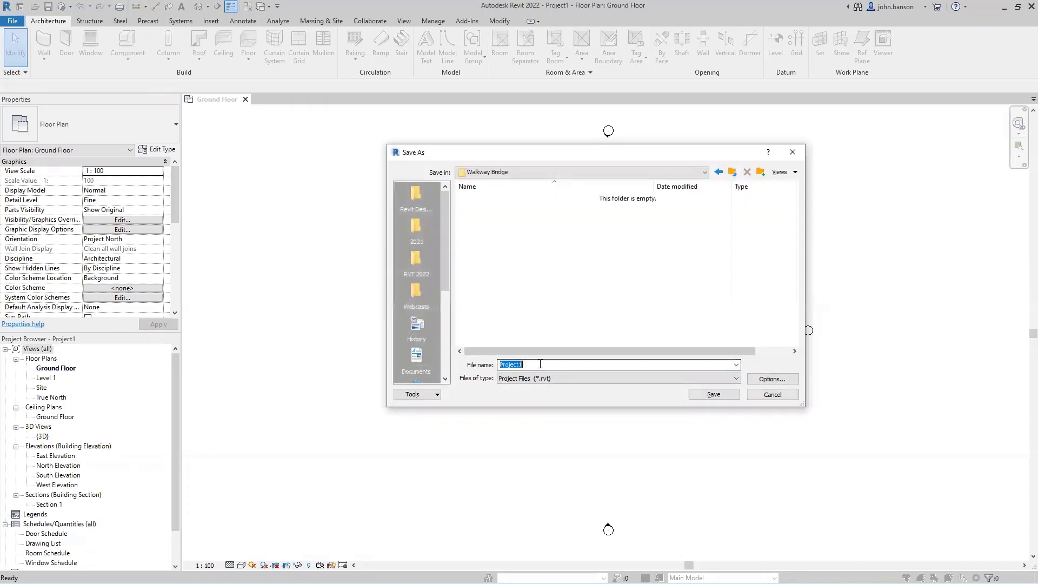
pyautogui.click(712, 394)
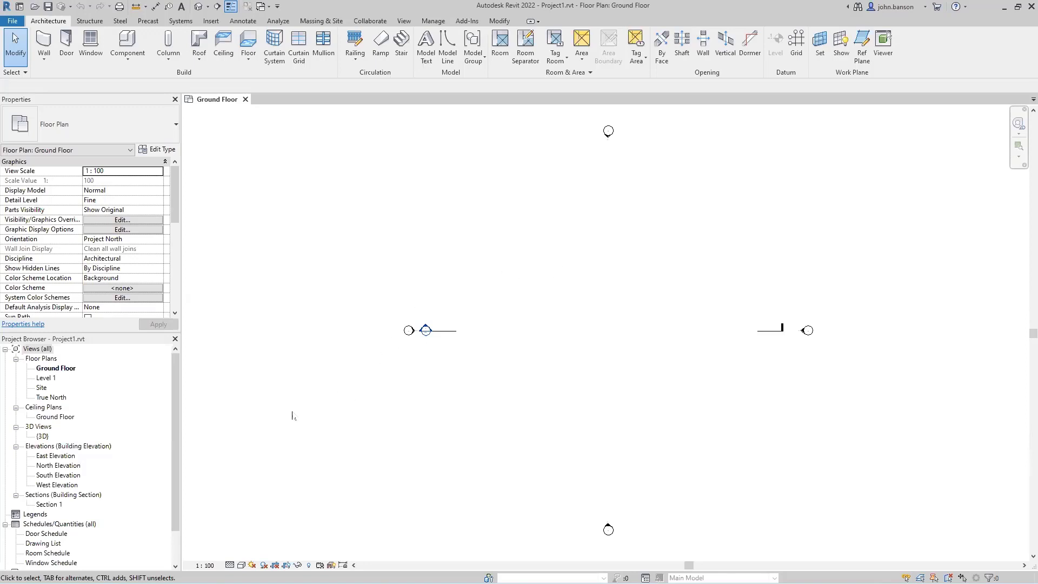
# Open the East Elevation and turn off its Crop View and Crop Region Visible settings.
pyautogui.doubleClick(58, 457)
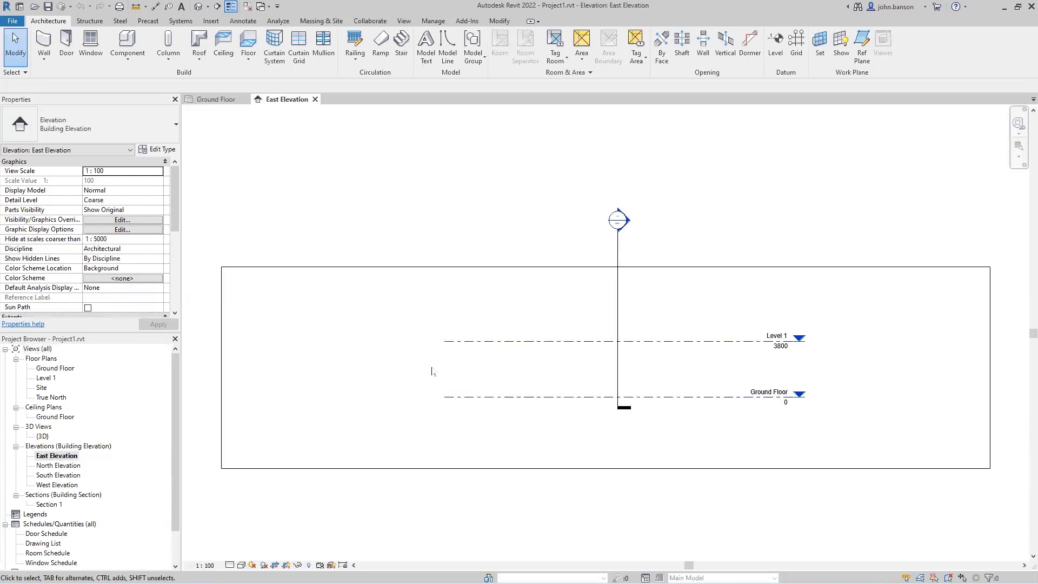
pyautogui.click(175, 278)
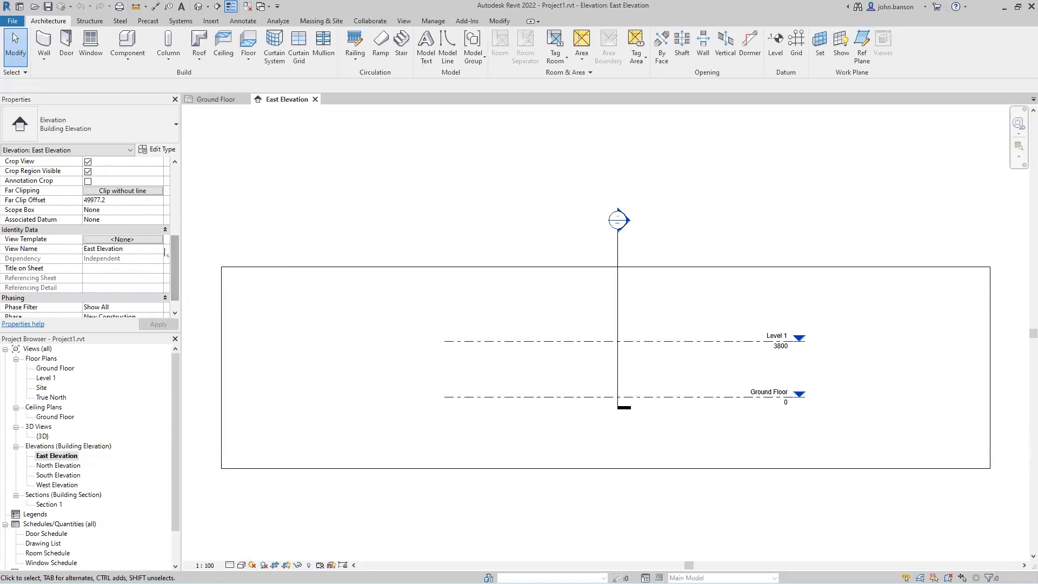
pyautogui.click(87, 161)
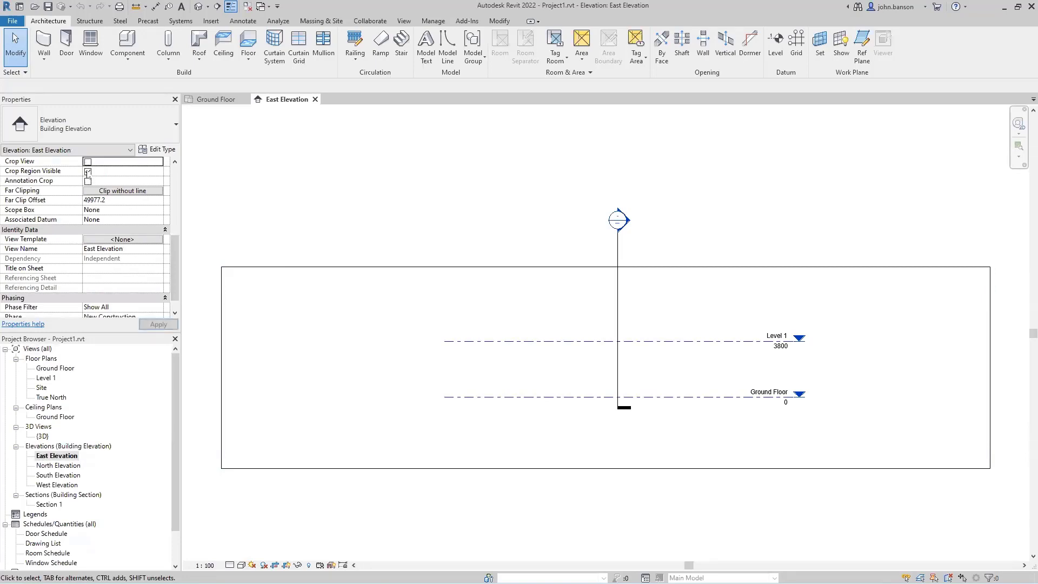
pyautogui.click(88, 171)
pyautogui.click(88, 171)
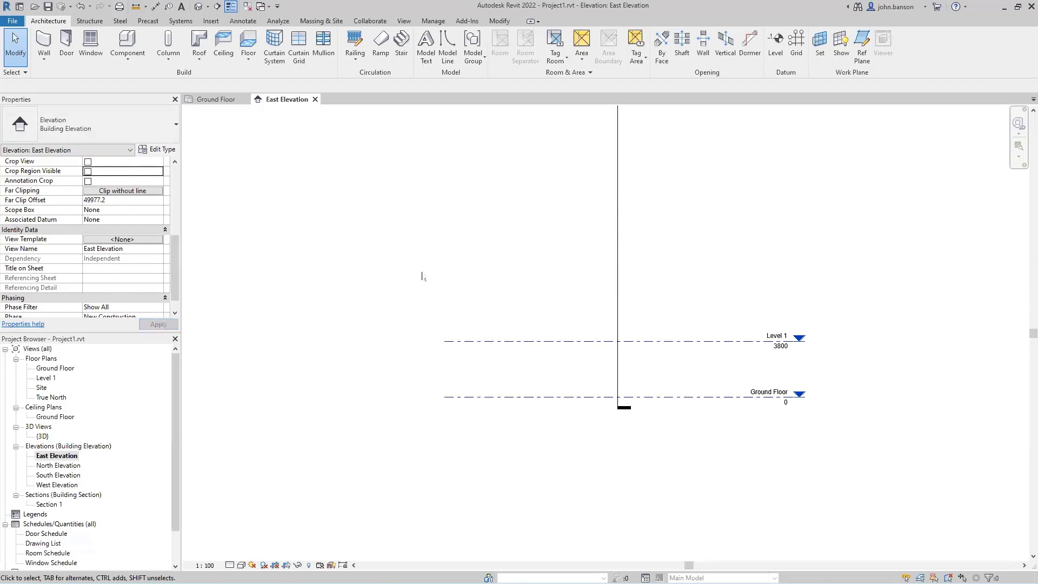
# Rename the Ground Floor level to Base Level, including its corresponding views.
pyautogui.scroll(-1, 415, 339)
pyautogui.scroll(3, 470, 350)
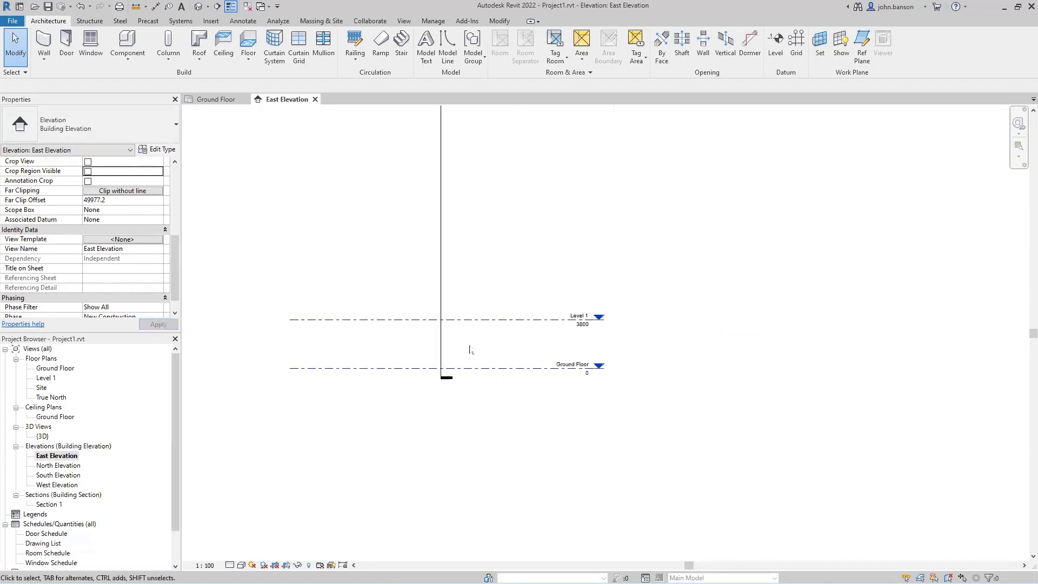
pyautogui.scroll(2, 581, 369)
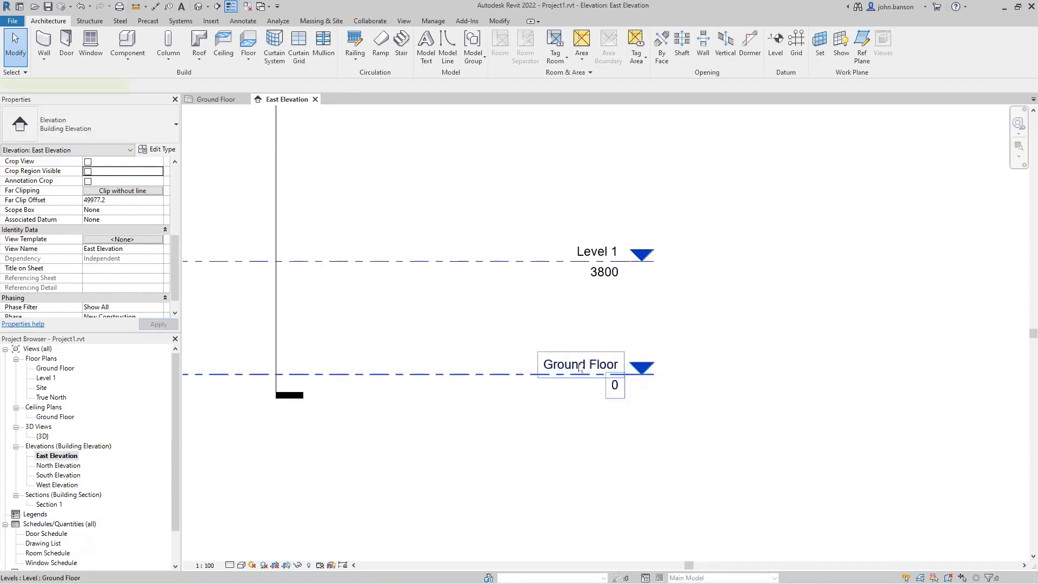
pyautogui.doubleClick(581, 369)
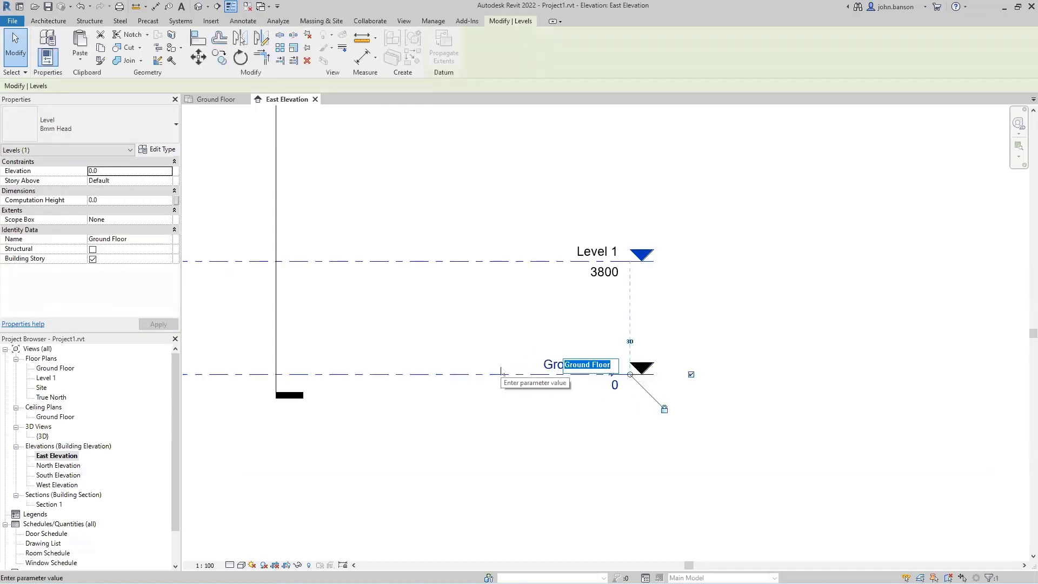
pyautogui.write('Base')
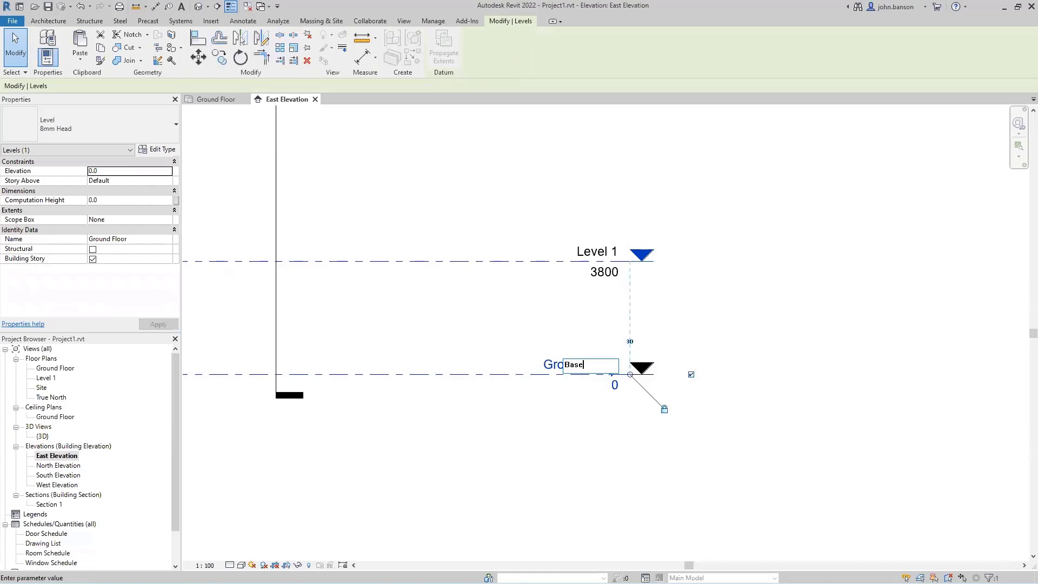
pyautogui.write(' Level')
pyautogui.press('Return')
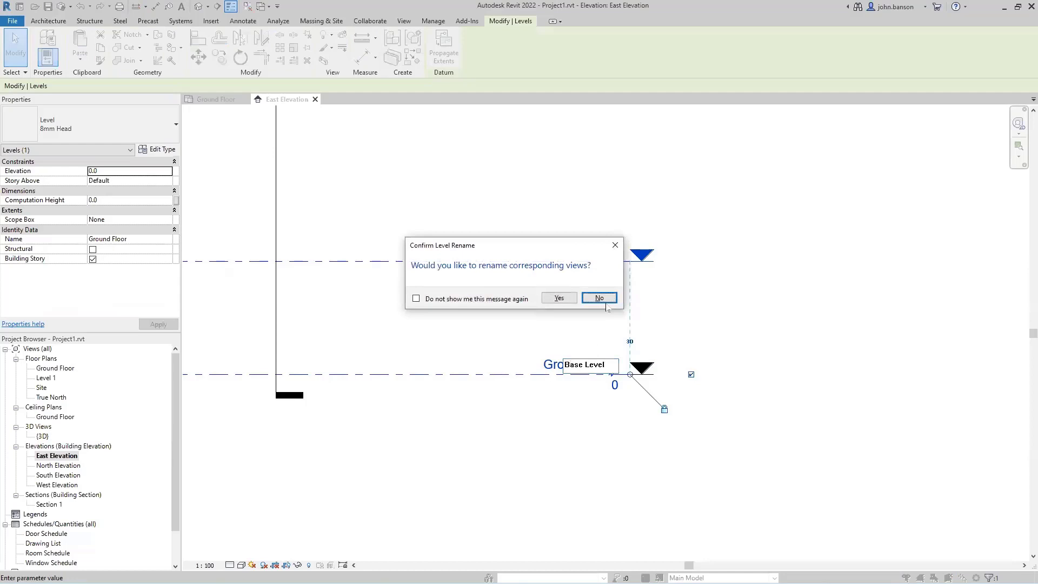
pyautogui.click(569, 299)
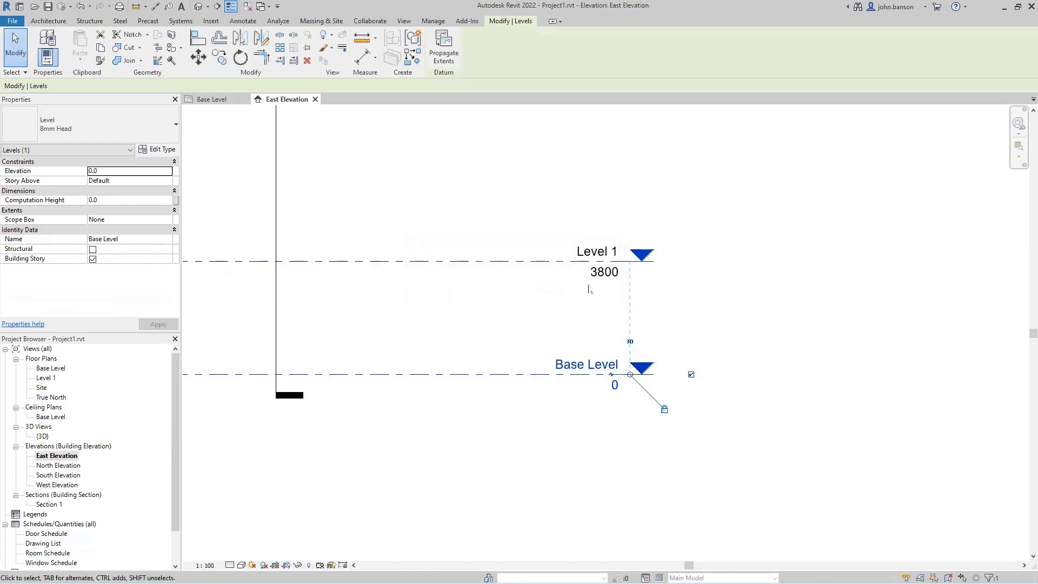
# Rename Level 1 to Walkway Bridge, including its corresponding views.
pyautogui.click(600, 255)
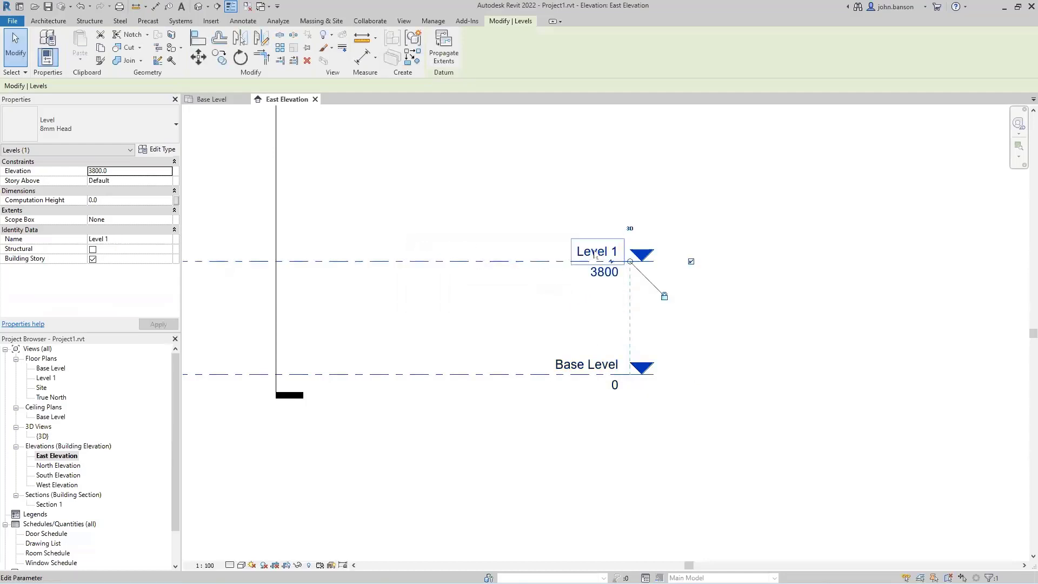
pyautogui.click(595, 250)
pyautogui.write('W')
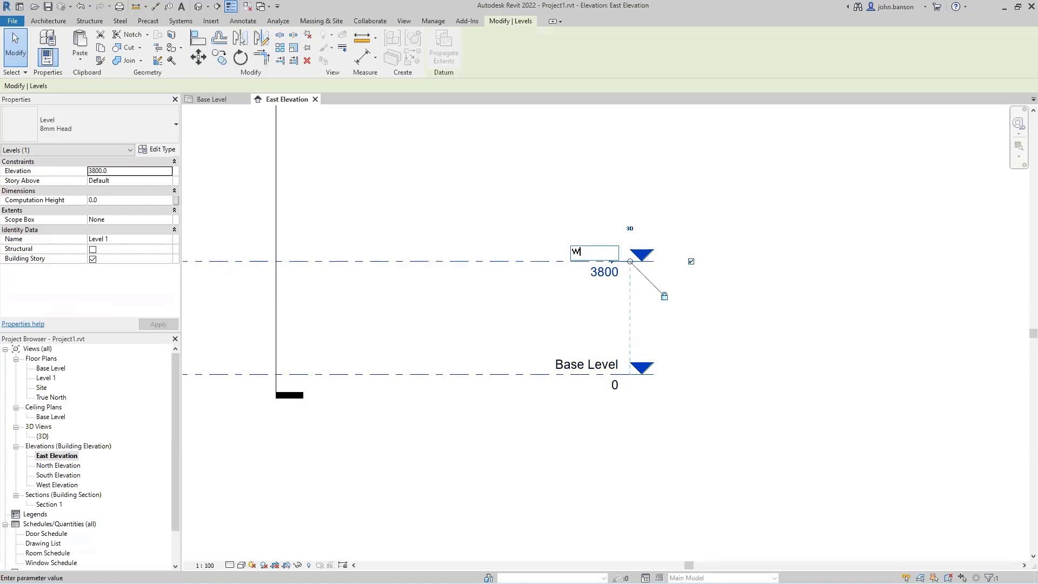
pyautogui.write('alkway Bridge')
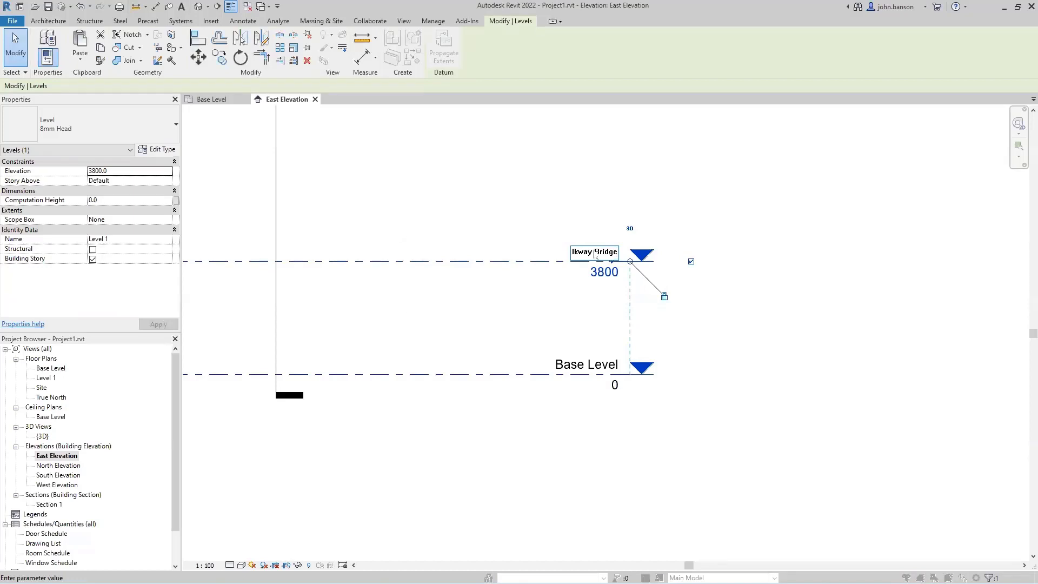
pyautogui.press('Return')
pyautogui.click(562, 298)
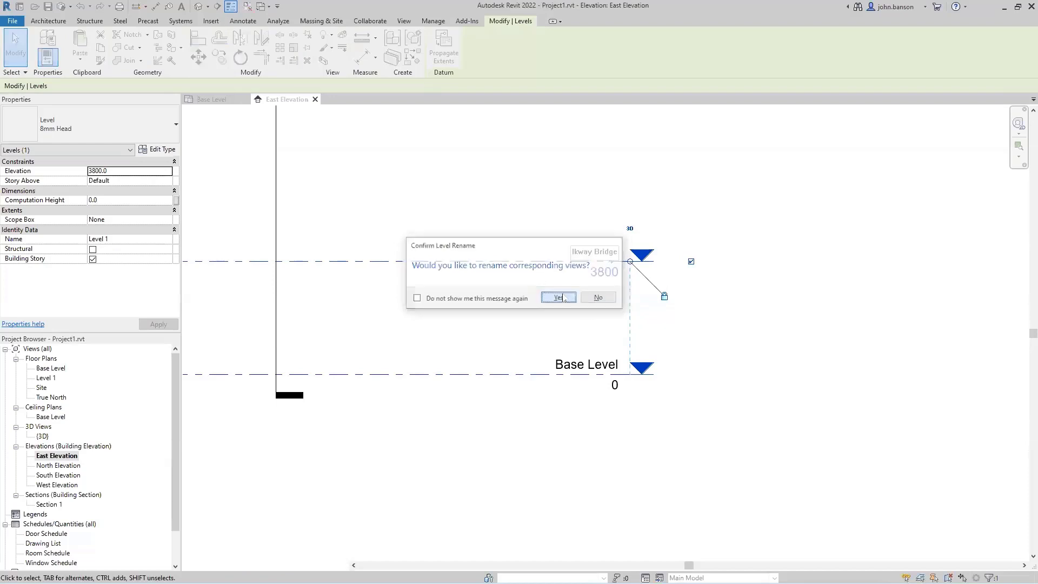
# Set the elevation of the Walkway Bridge level to 449500.
pyautogui.click(604, 273)
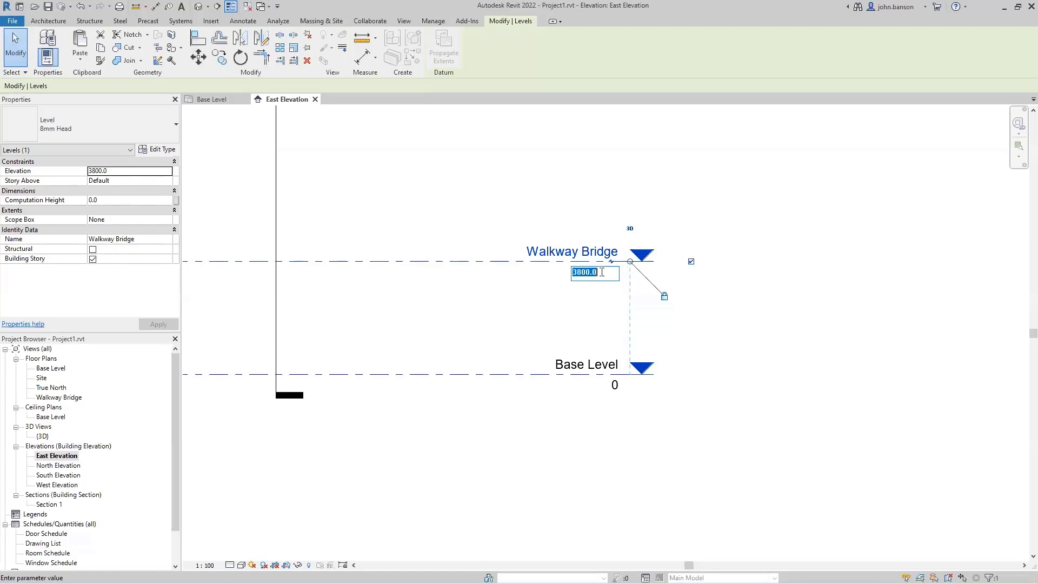
pyautogui.write('449500')
pyautogui.press('Return')
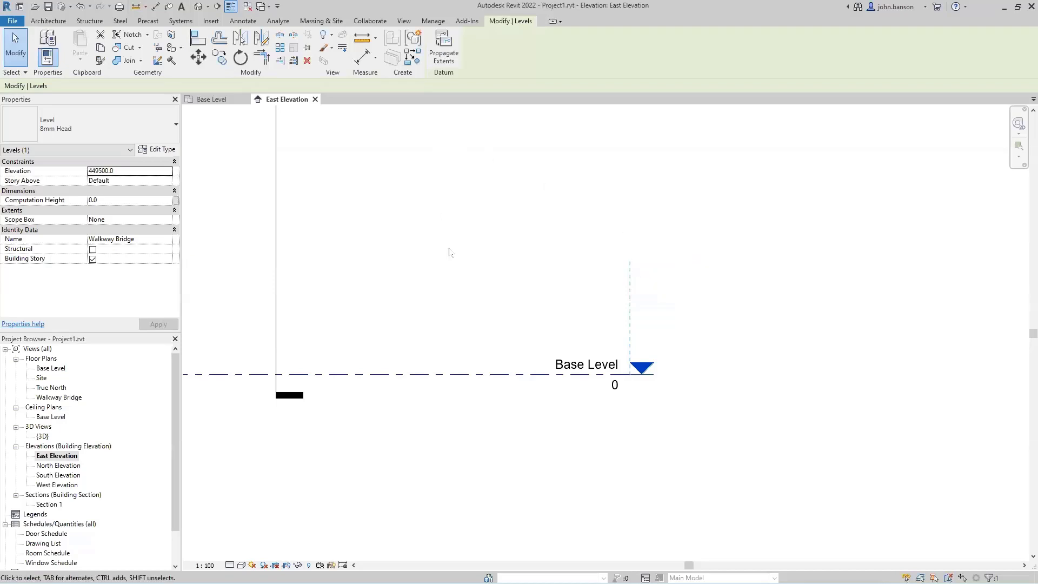
# Examine the position of the Walkway Bridge level high above the Base Level in the East Elevation.
pyautogui.scroll(-3, 448, 250)
pyautogui.moveTo(459, 250); pyautogui.dragTo(468, 439, button='middle')
pyautogui.scroll(-2, 458, 417)
pyautogui.scroll(-1, 474, 279)
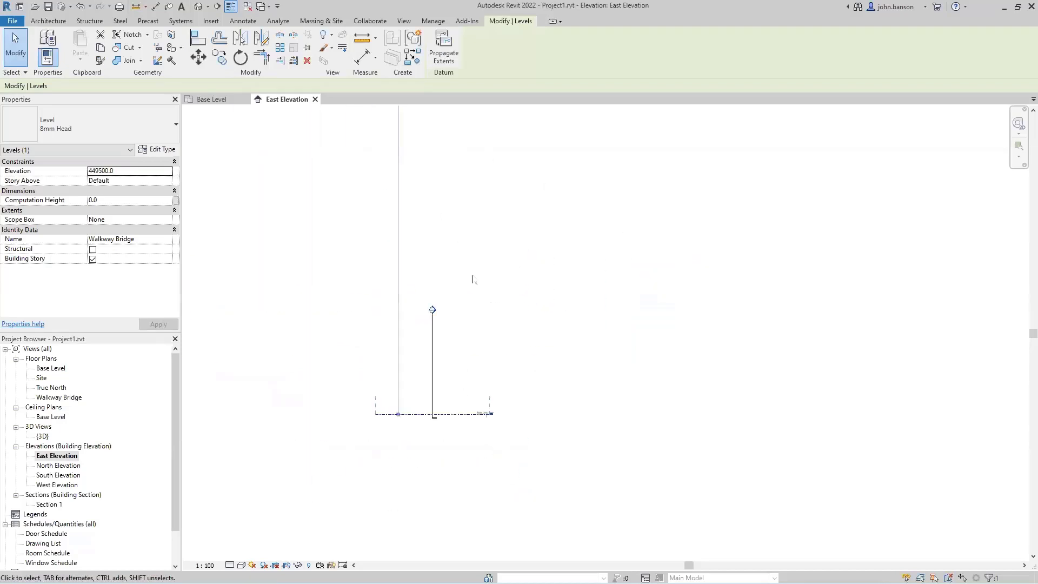
pyautogui.moveTo(479, 235); pyautogui.dragTo(485, 396, button='middle')
pyautogui.scroll(-2, 484, 374)
pyautogui.moveTo(505, 287); pyautogui.dragTo(471, 424, button='middle')
pyautogui.middleClick(461, 443)
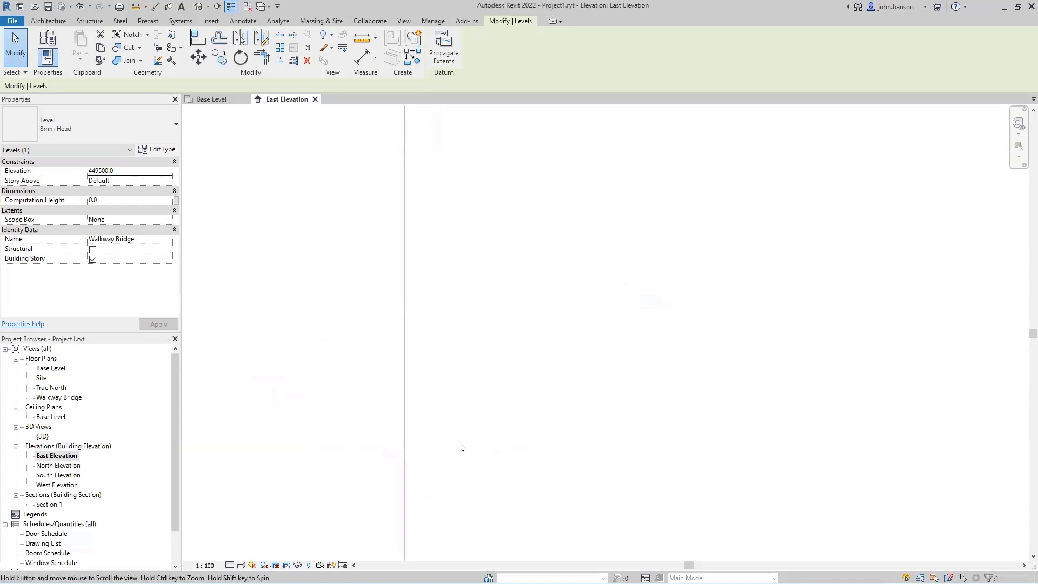
pyautogui.middleClick(461, 443)
pyautogui.click(553, 155)
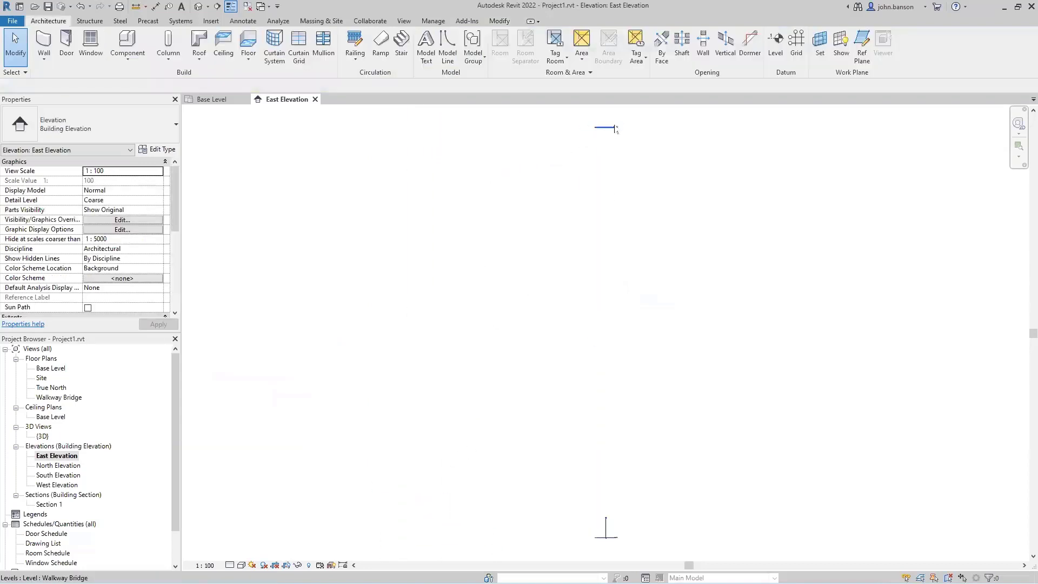
pyautogui.scroll(3, 616, 130)
pyautogui.scroll(3, 618, 130)
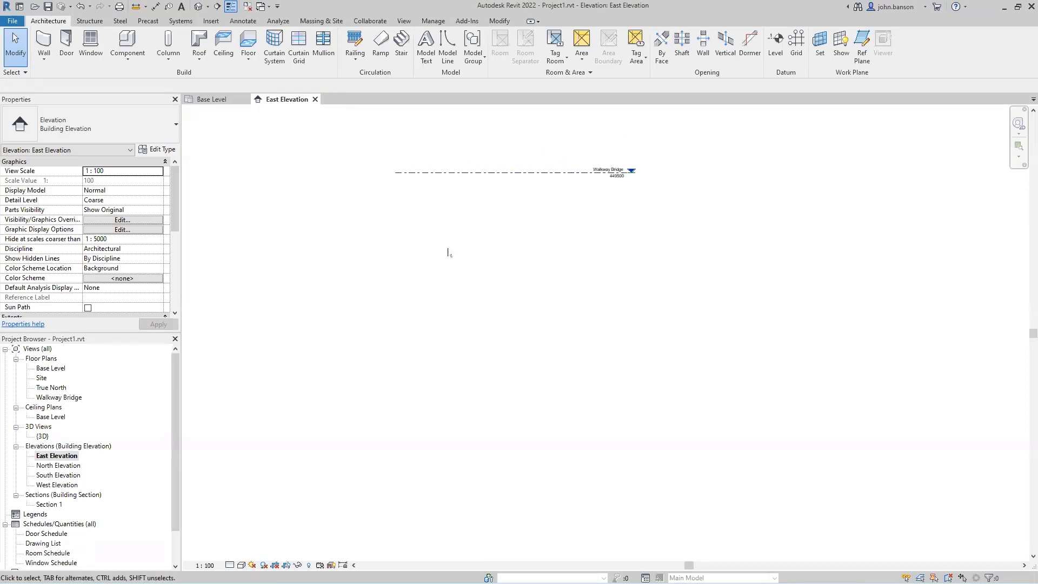
# Try to link the CAD file Walkway Surface.dwg with Black and White colors, off-axis line correction off and Manual - Center positioning.
pyautogui.click(211, 22)
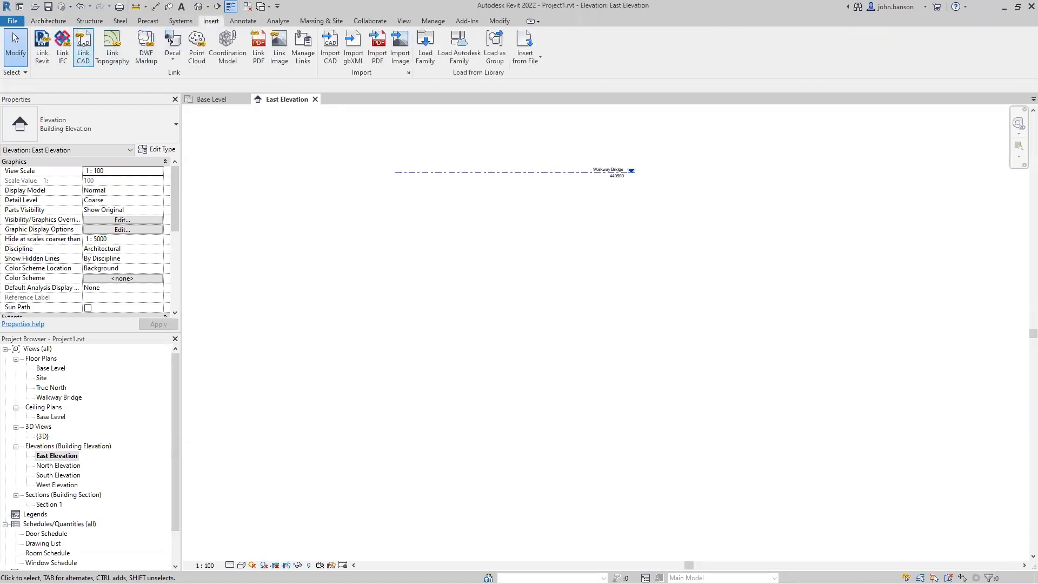
pyautogui.click(84, 46)
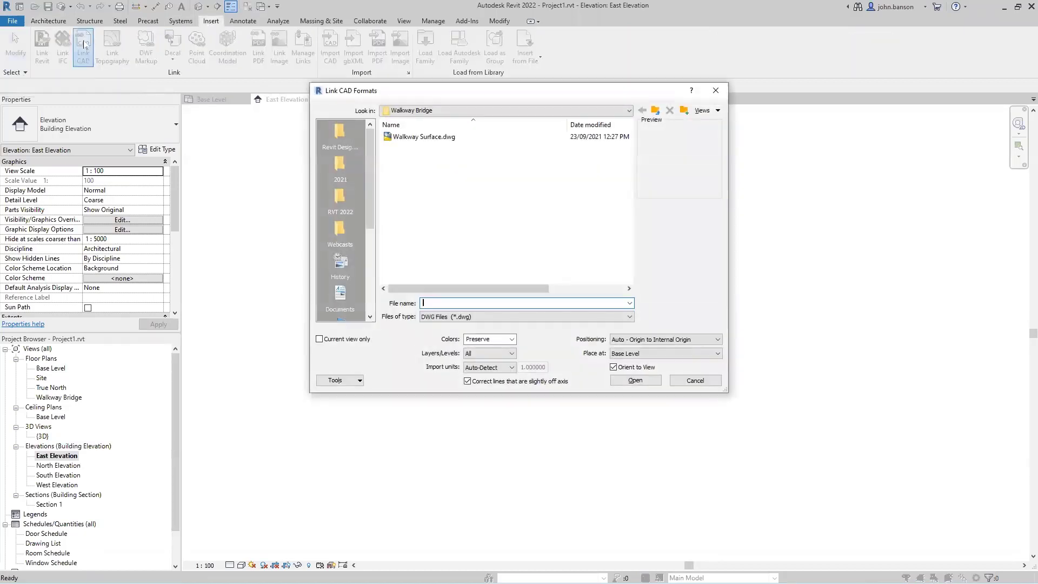
pyautogui.rightClick(421, 138)
pyautogui.click(529, 199)
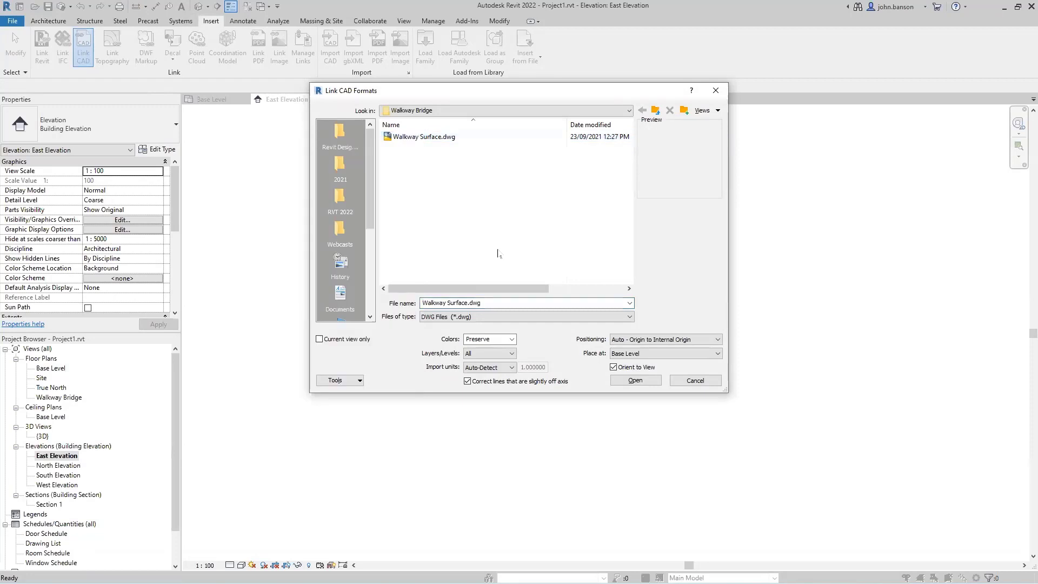
pyautogui.click(511, 339)
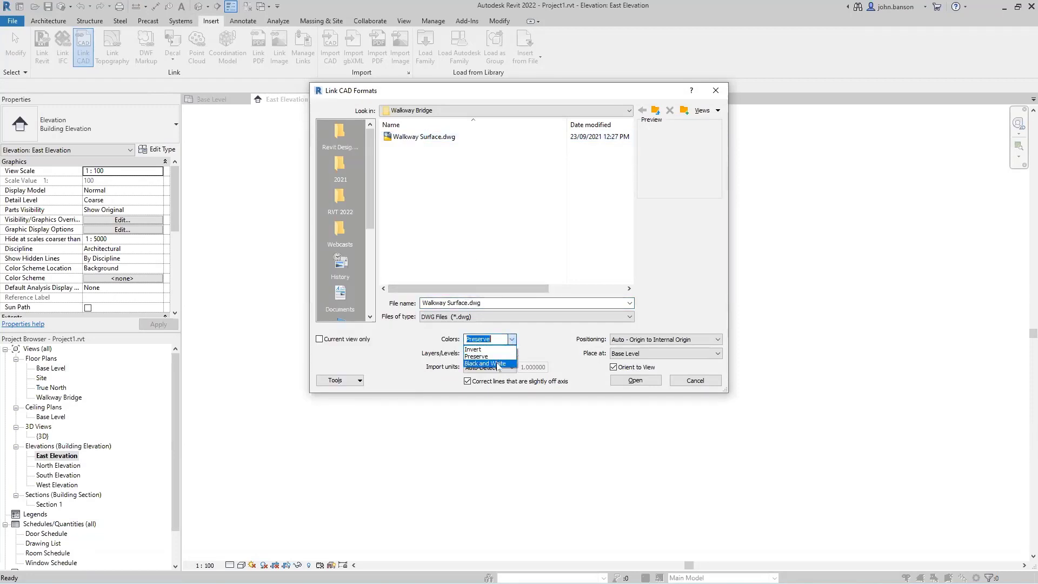
pyautogui.click(498, 365)
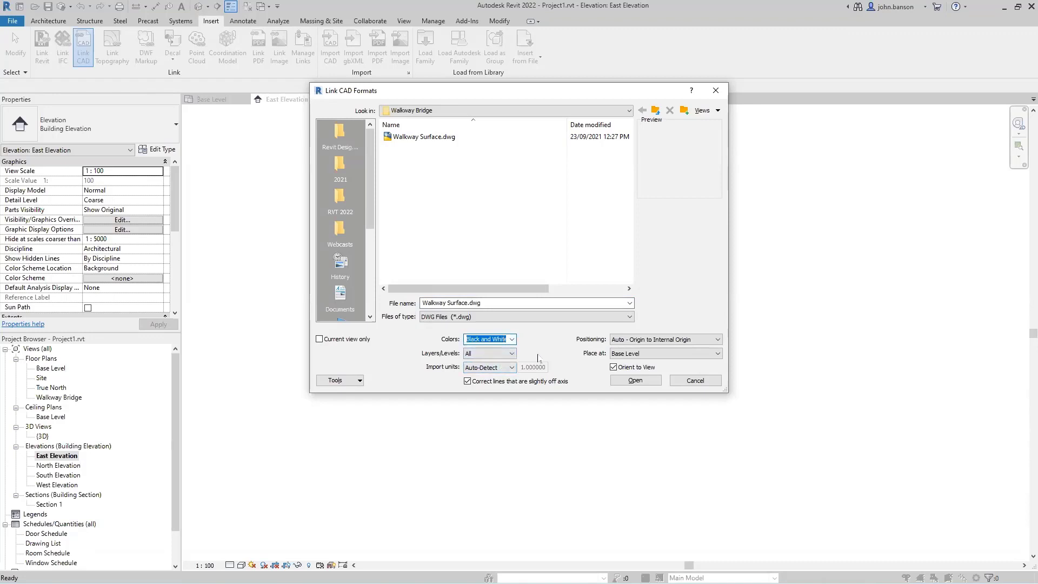
pyautogui.click(467, 381)
pyautogui.click(624, 340)
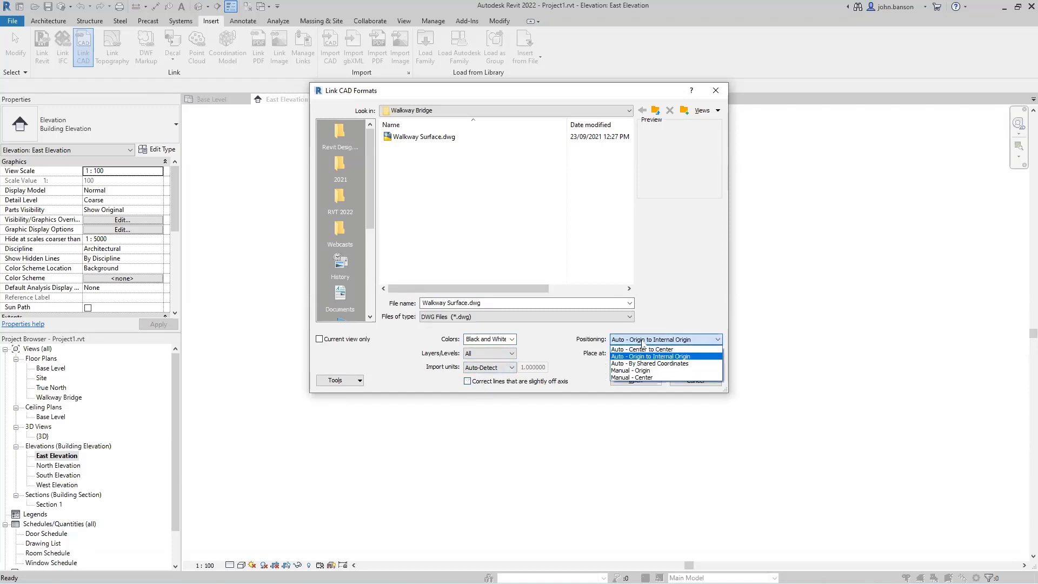
pyautogui.click(636, 378)
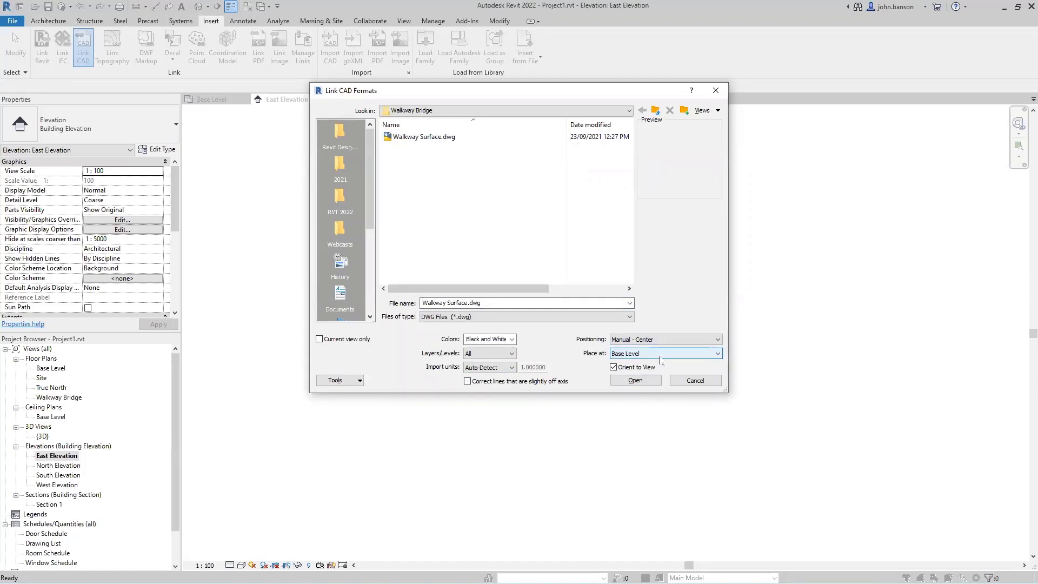
pyautogui.click(632, 381)
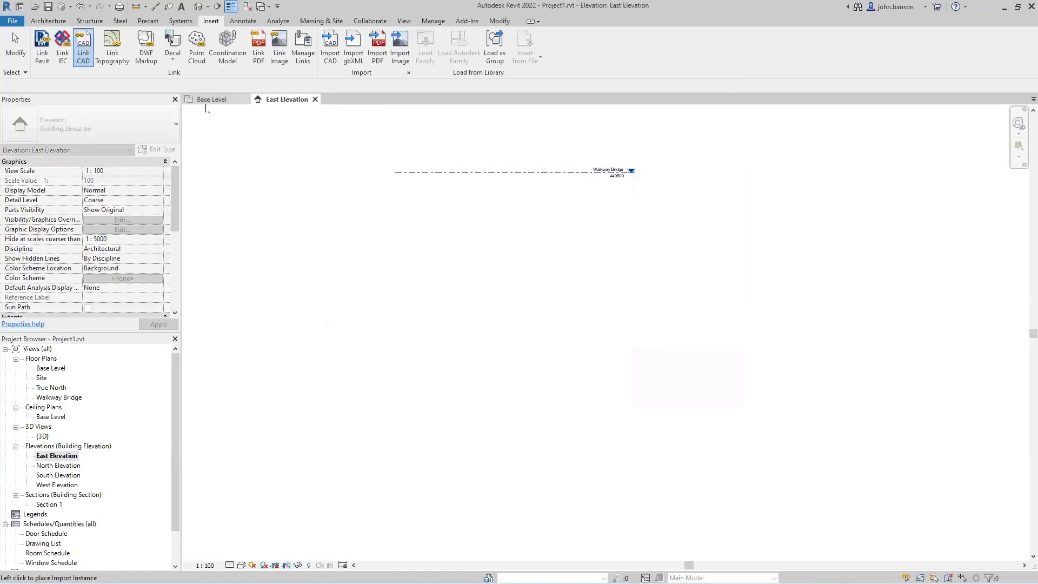
# Abandon placing the CAD link in the elevation and switch to the Base Level floor plan.
pyautogui.click(207, 102)
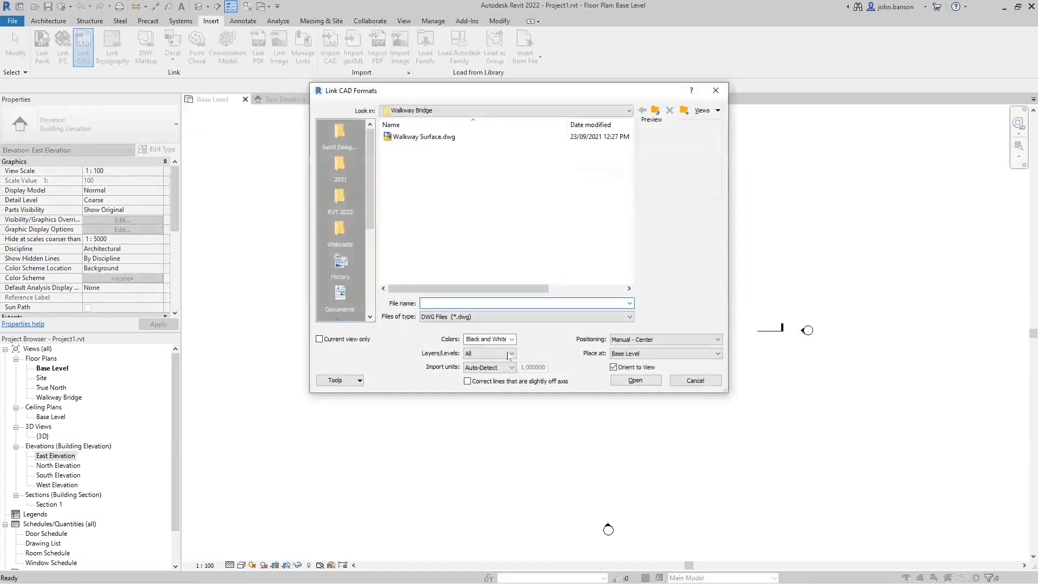
pyautogui.click(695, 381)
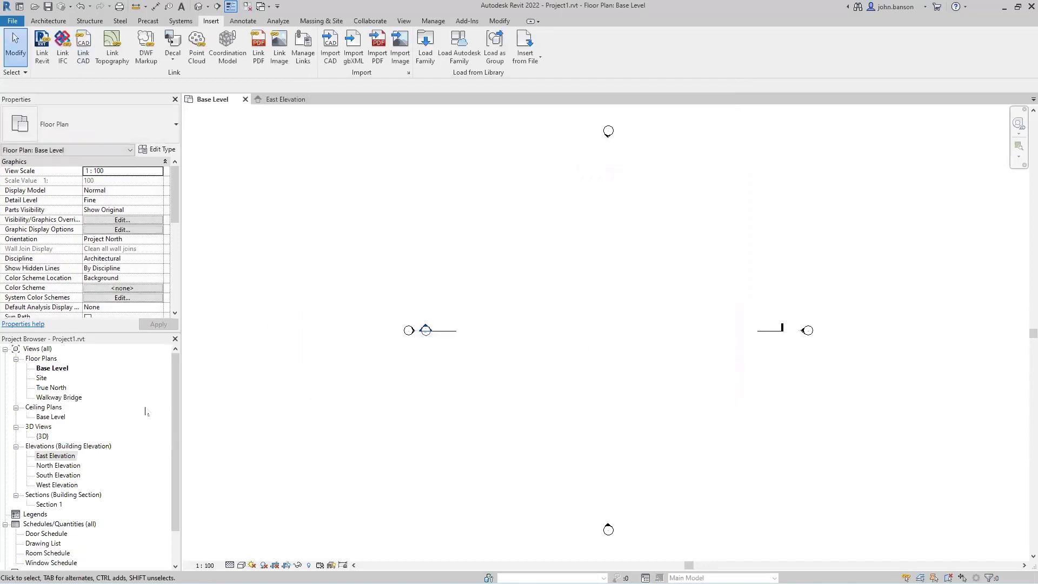
# Open the Walkway Bridge floor plan and set its view range offsets to 20000 for the top and 20 for the cut plane.
pyautogui.doubleClick(70, 399)
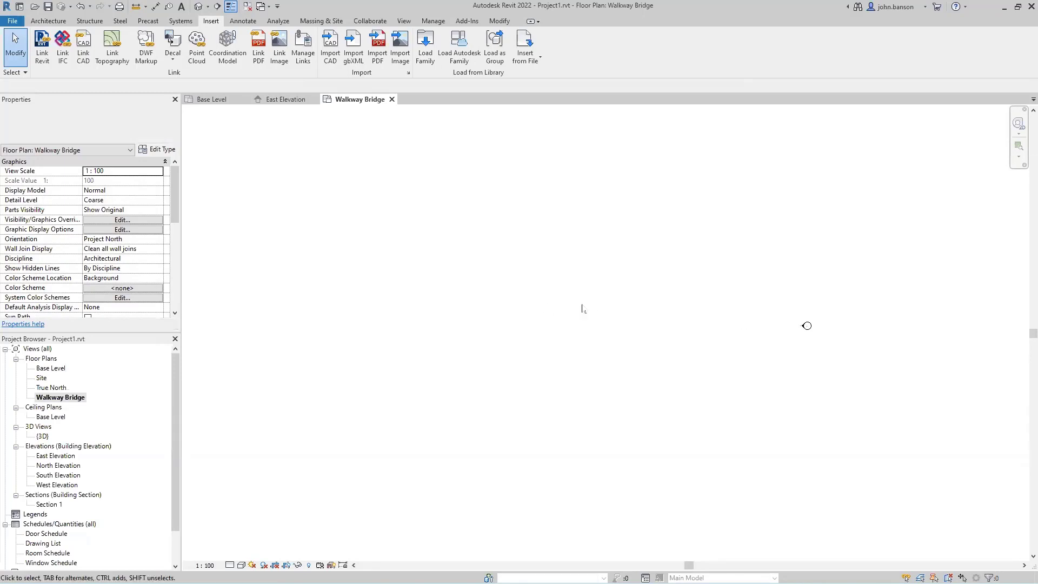
pyautogui.click(174, 308)
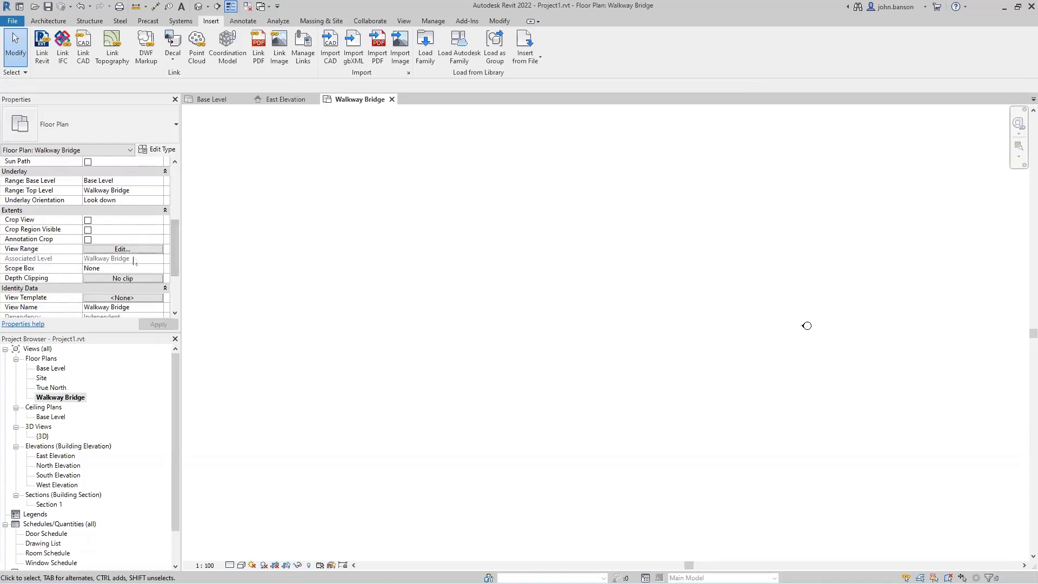
pyautogui.click(123, 249)
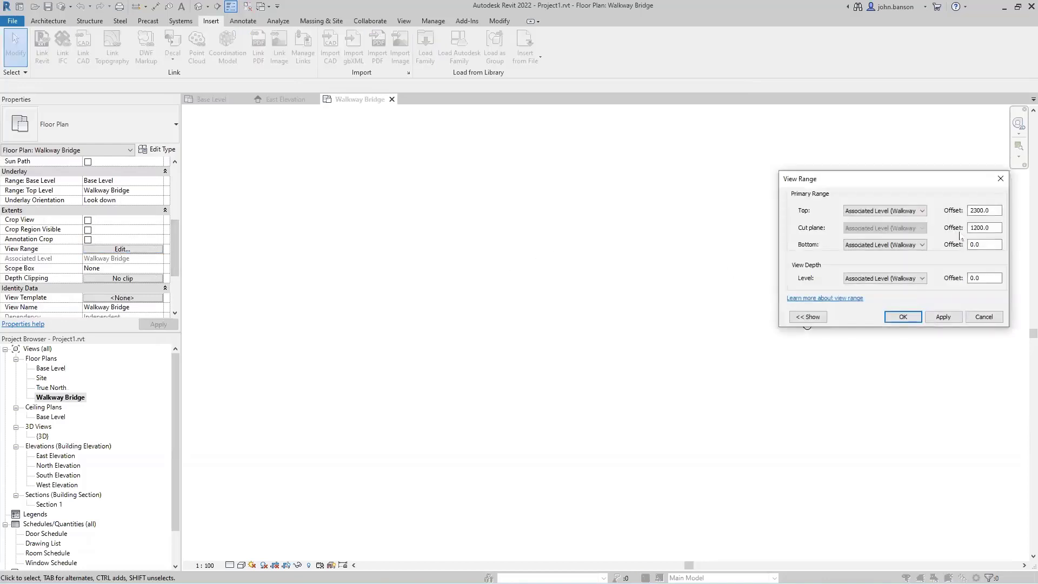
pyautogui.moveTo(999, 211); pyautogui.dragTo(953, 211)
pyautogui.write('20000')
pyautogui.moveTo(999, 230); pyautogui.dragTo(949, 236)
pyautogui.write('20')
# Set the bottom and view depth offsets of the view range to -20000 and apply them.
pyautogui.moveTo(992, 244); pyautogui.dragTo(961, 247)
pyautogui.write('-20000')
pyautogui.press('Tab')
pyautogui.write('-20000')
pyautogui.click(907, 319)
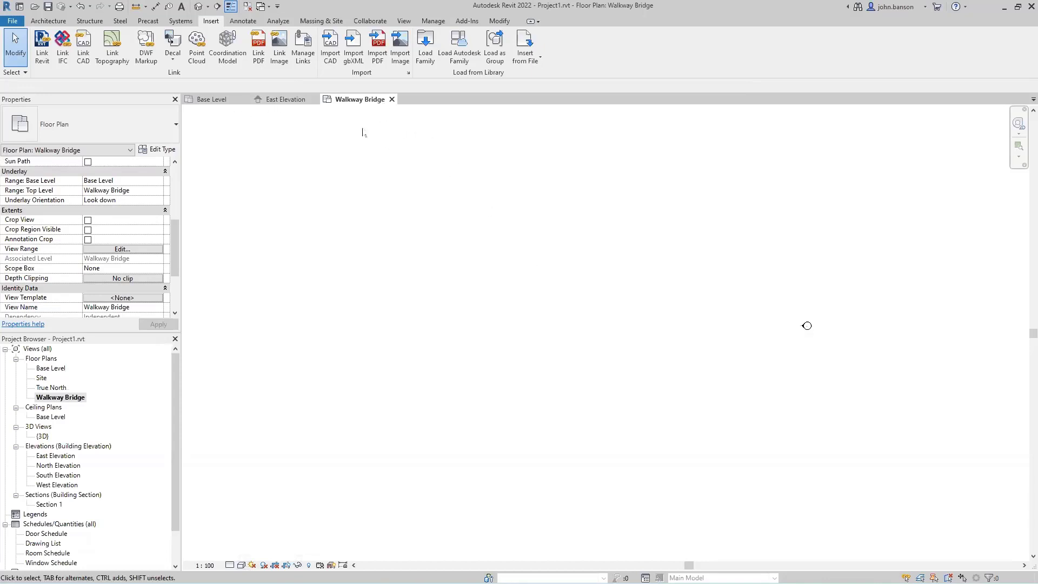
# Inspect the model in the Base Level plan and the default 3D view, looking for the CAD surface.
pyautogui.click(222, 99)
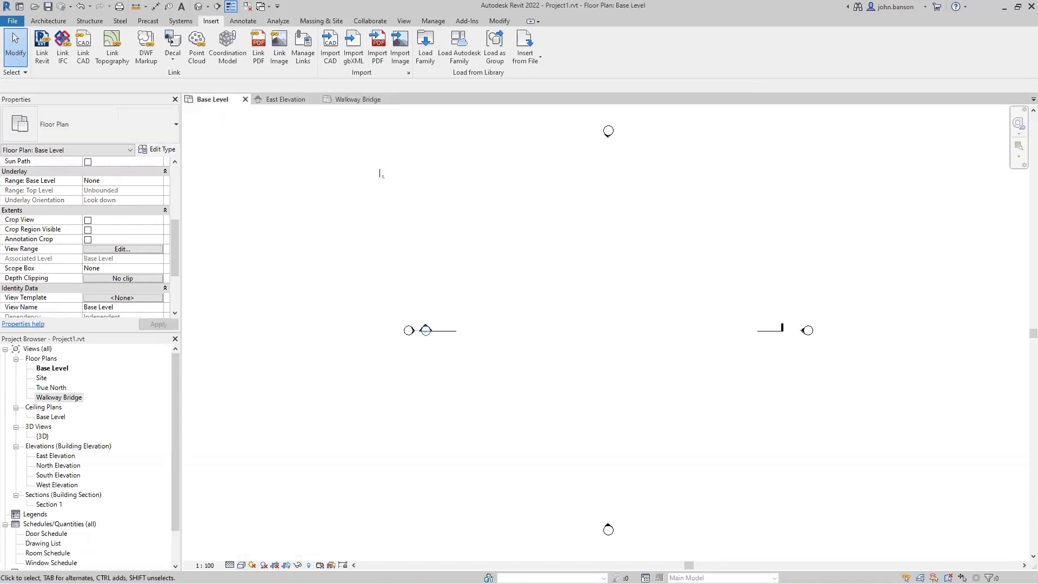
pyautogui.press('3')
pyautogui.press('d')
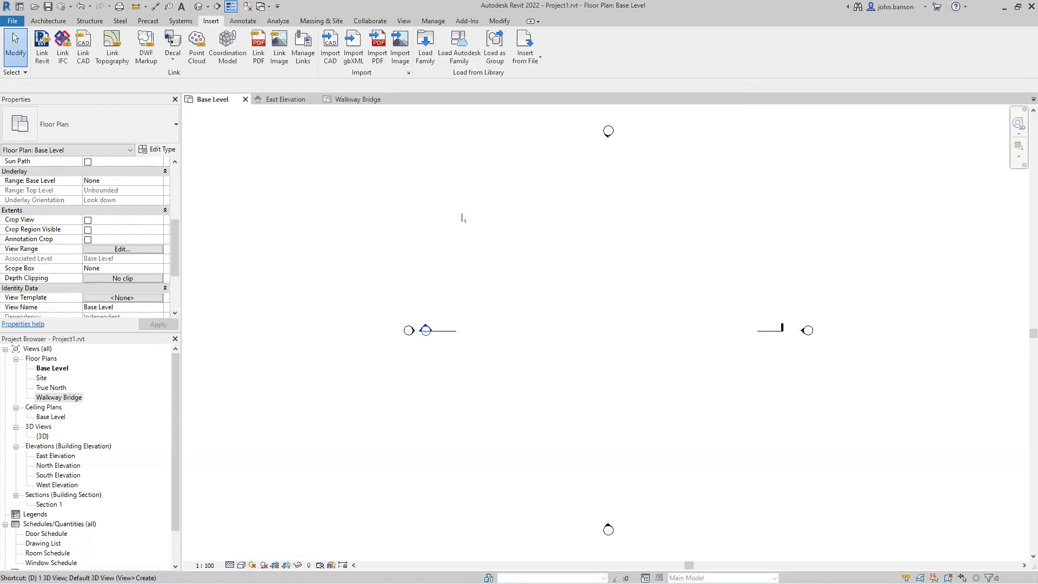
pyautogui.keyDown('shift'); pyautogui.moveTo(554, 305); pyautogui.dragTo(556, 290, button='middle'); pyautogui.keyUp('shift')
pyautogui.keyDown('shift'); pyautogui.moveTo(537, 340); pyautogui.dragTo(554, 231, button='middle'); pyautogui.keyUp('shift')
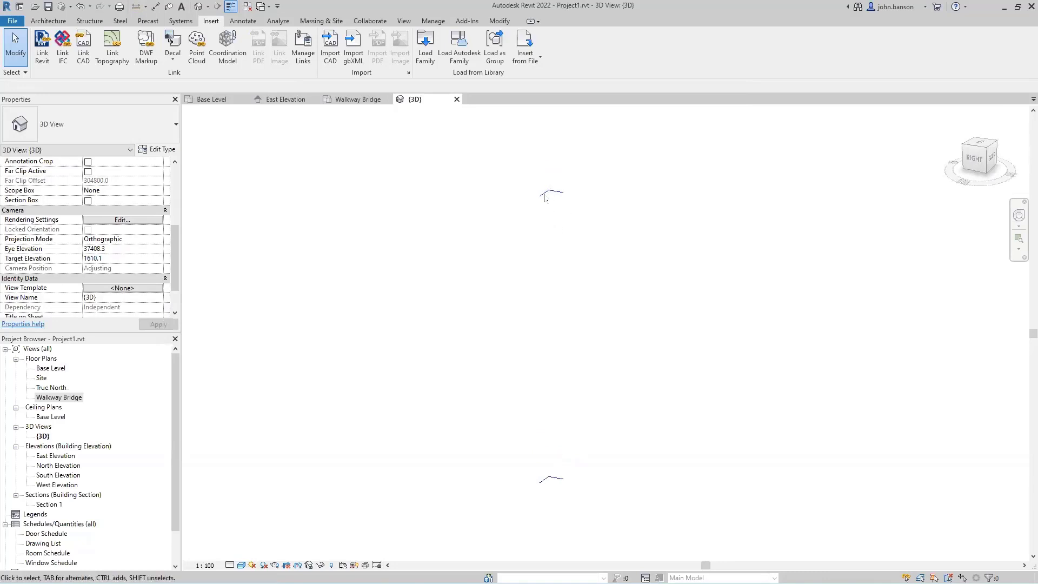
# Check the project's linked CAD formats and leave without adding a link from the 3D view.
pyautogui.click(308, 45)
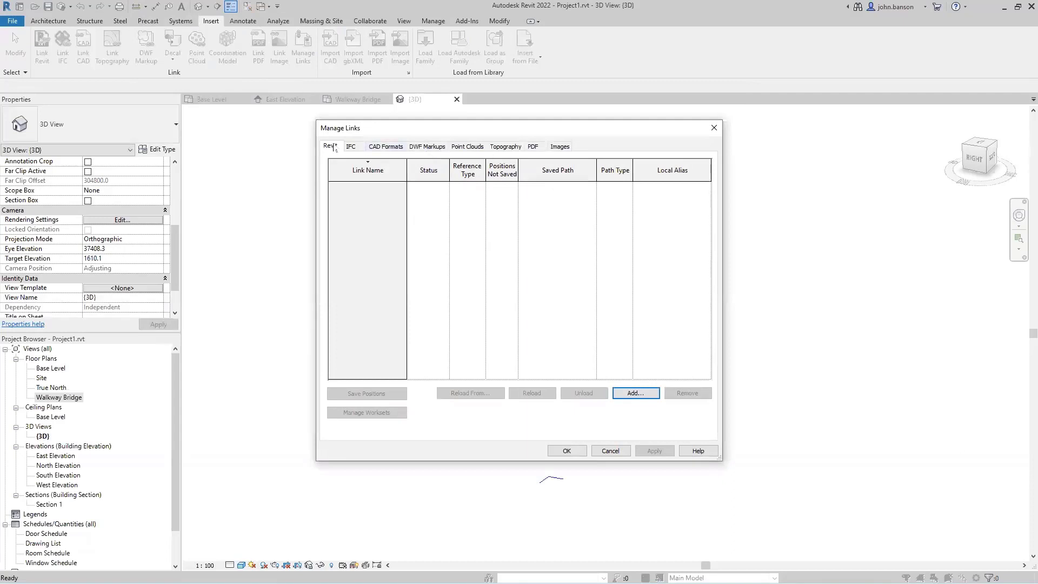
pyautogui.click(383, 147)
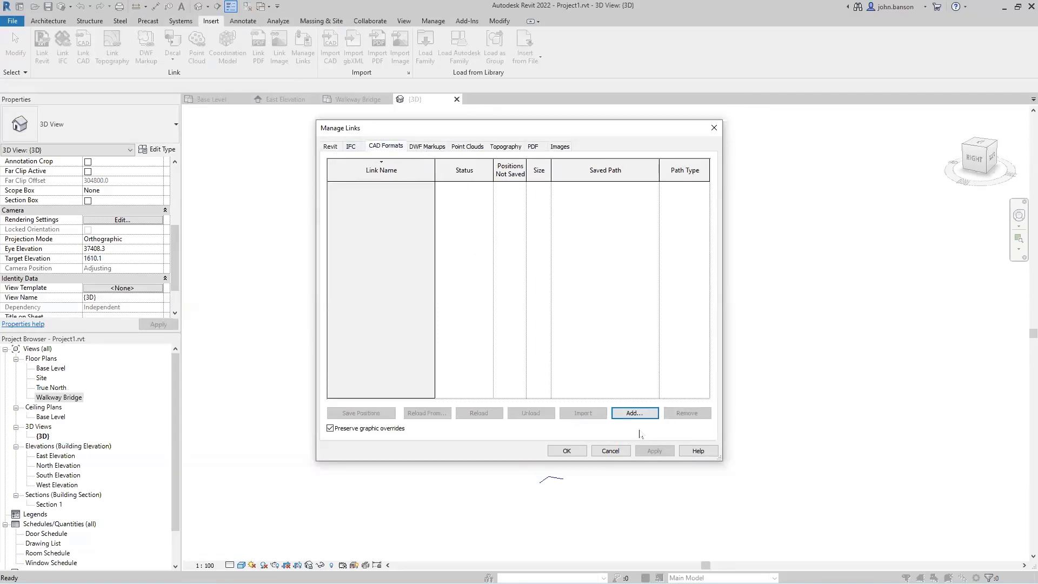
pyautogui.click(610, 450)
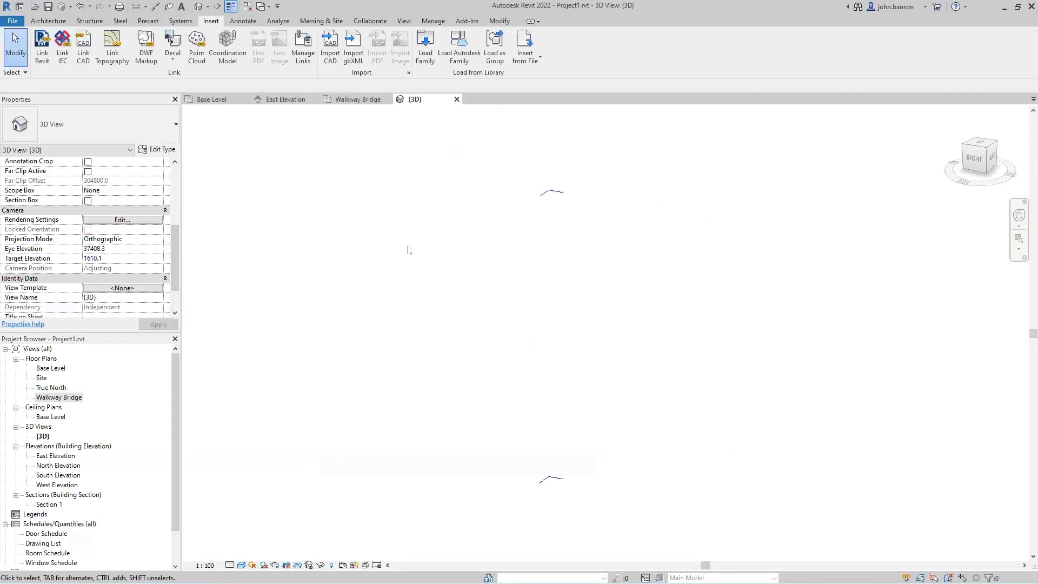
pyautogui.click(83, 46)
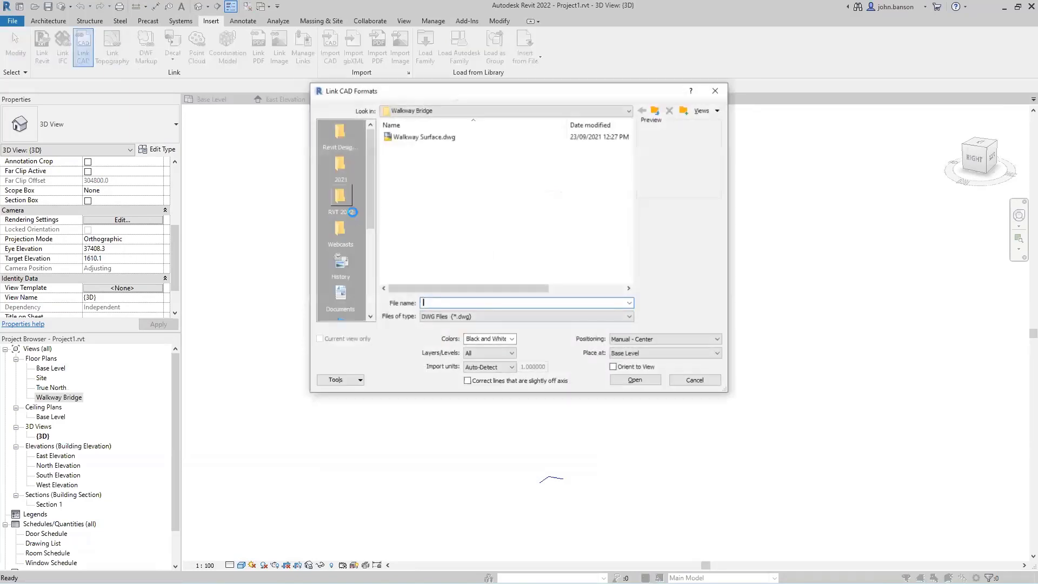
pyautogui.press('Escape')
# Link Walkway Surface.dwg from the Walkway Bridge floor plan with Manual - Center positioning at Base Level, and place it in the view.
pyautogui.click(334, 102)
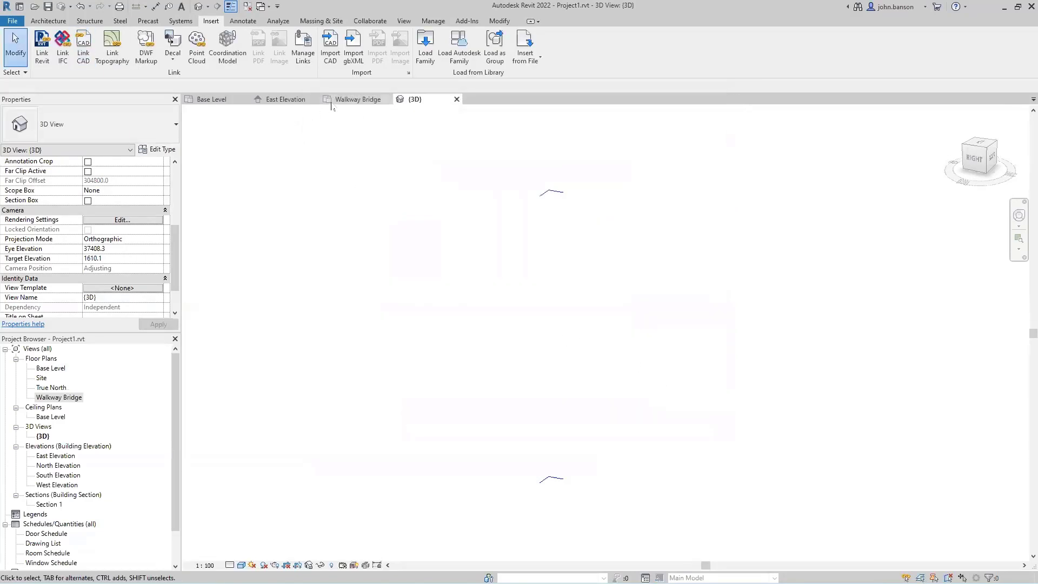
pyautogui.click(83, 46)
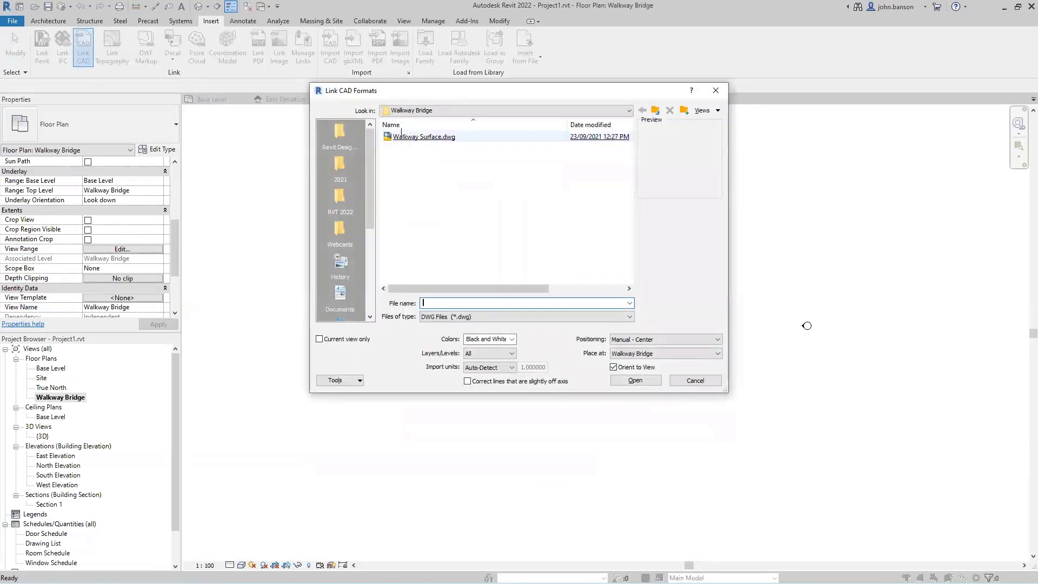
pyautogui.click(427, 137)
pyautogui.rightClick(454, 136)
pyautogui.click(536, 220)
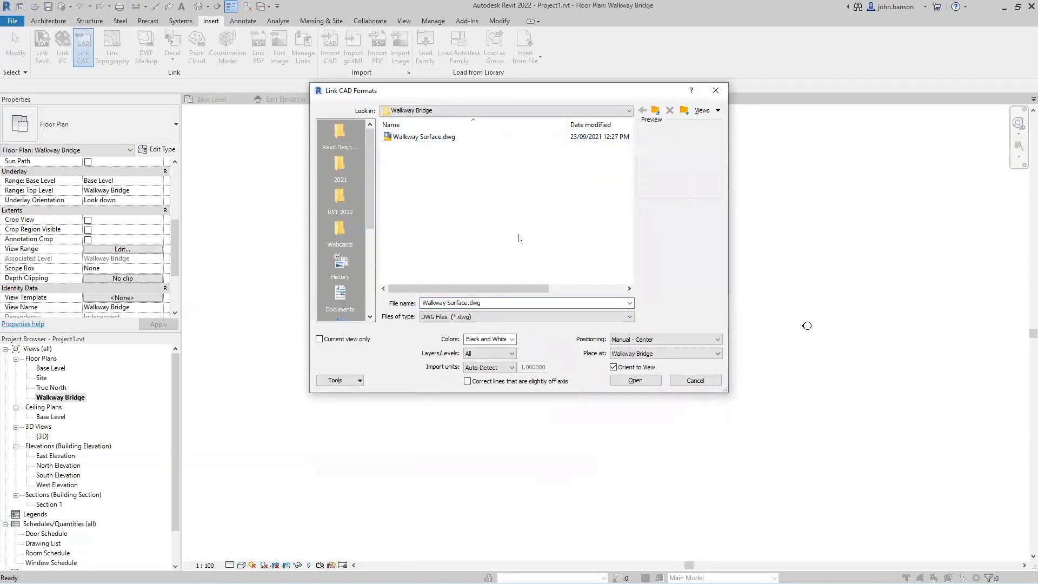
pyautogui.click(638, 354)
pyautogui.click(636, 363)
pyautogui.click(636, 380)
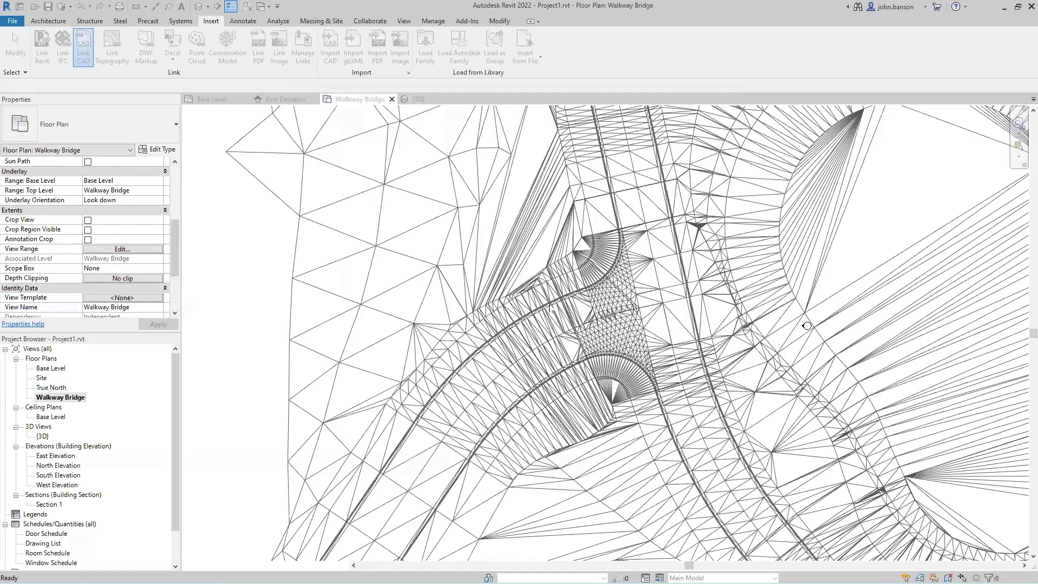
pyautogui.scroll(-4, 605, 445)
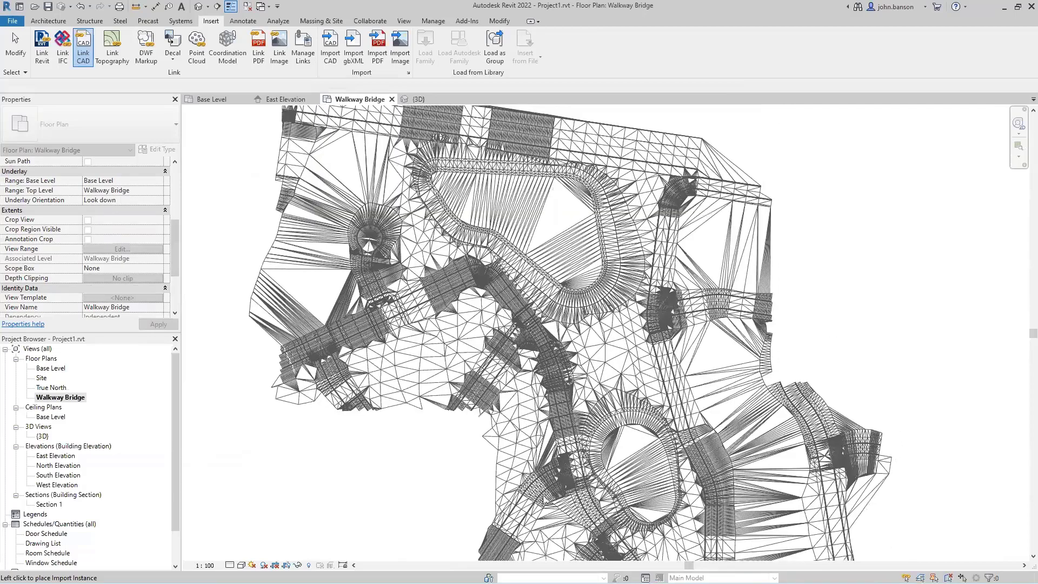
pyautogui.click(665, 370)
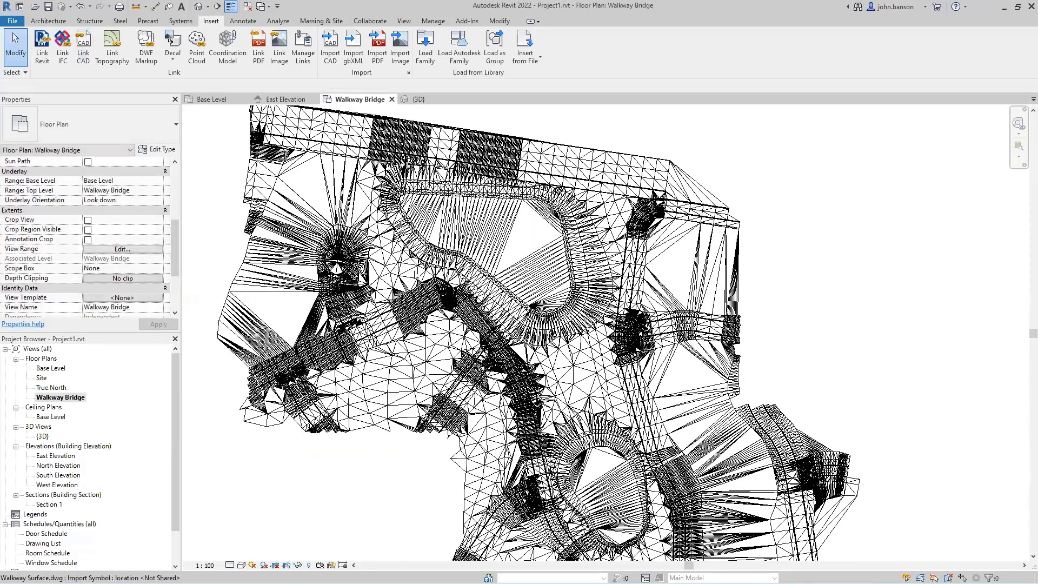
# Examine the extent of the placed Walkway Surface.dwg link and its base level and offset properties.
pyautogui.scroll(-2, 423, 254)
pyautogui.click(760, 276)
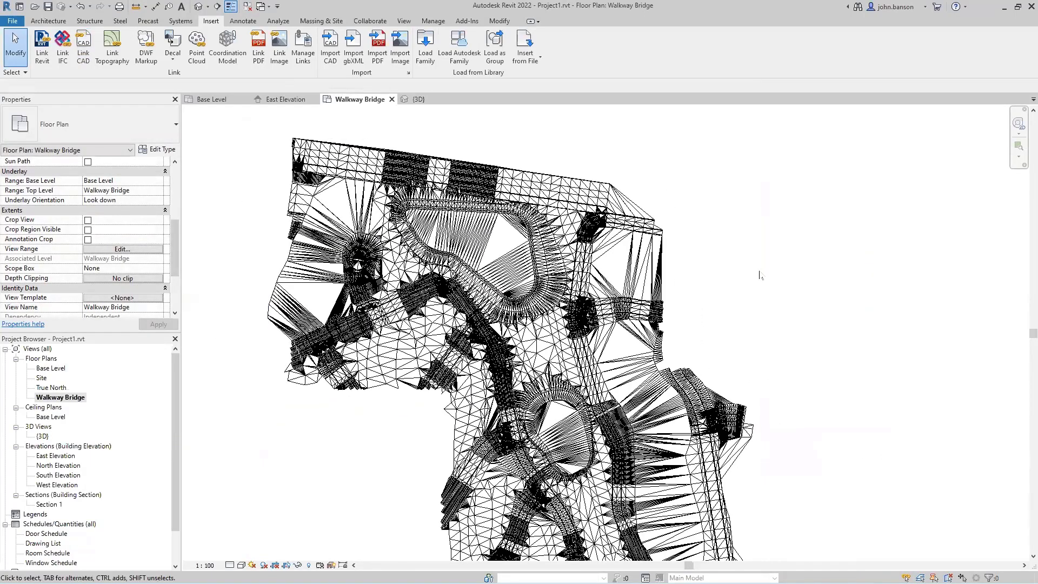
pyautogui.scroll(-1, 759, 270)
pyautogui.moveTo(760, 270); pyautogui.dragTo(703, 216, button='middle')
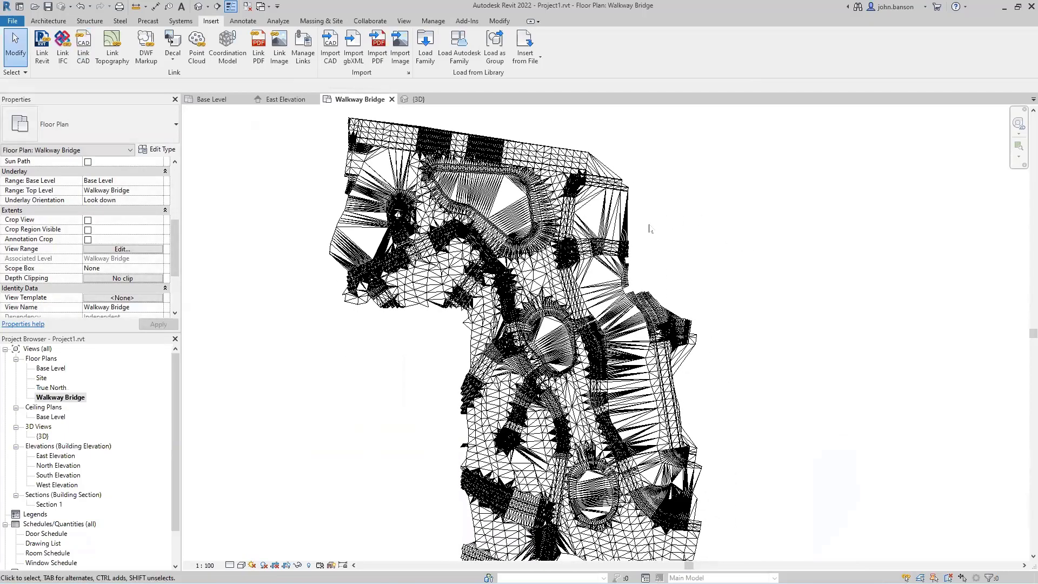
pyautogui.scroll(3, 651, 236)
pyautogui.moveTo(683, 247); pyautogui.dragTo(791, 292, button='middle')
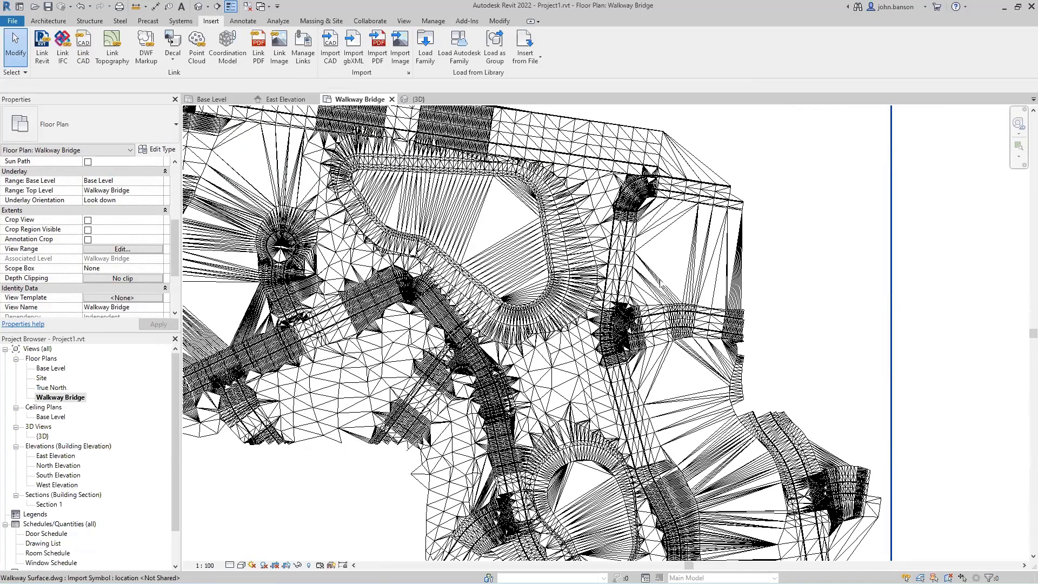
pyautogui.click(659, 279)
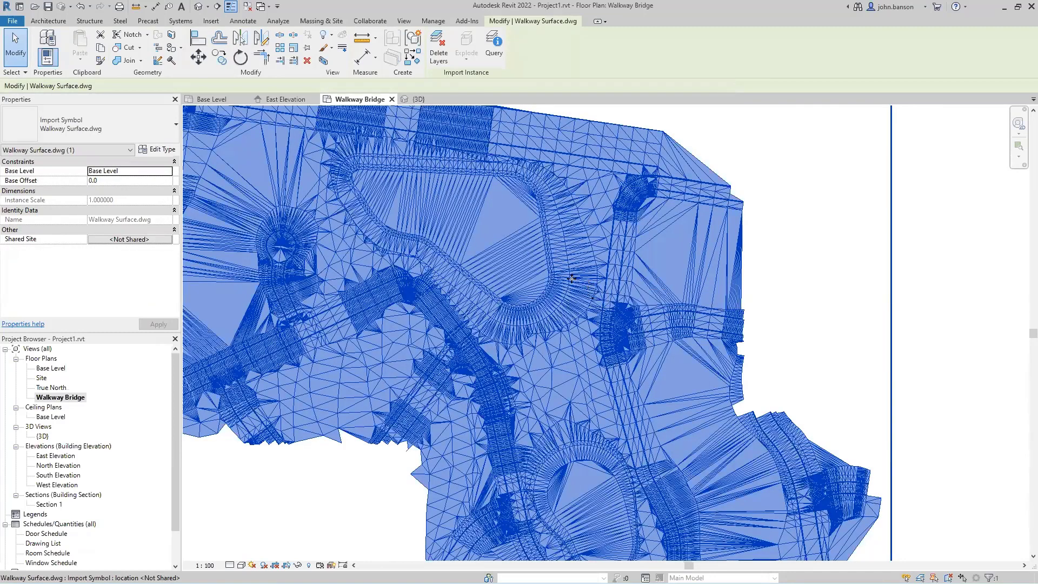
pyautogui.click(307, 49)
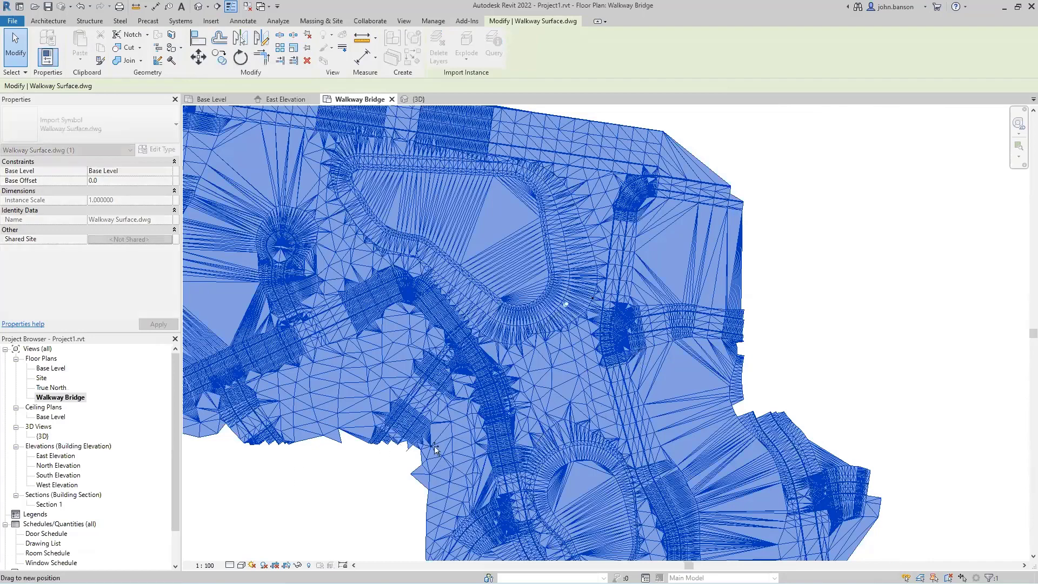
pyautogui.click(902, 340)
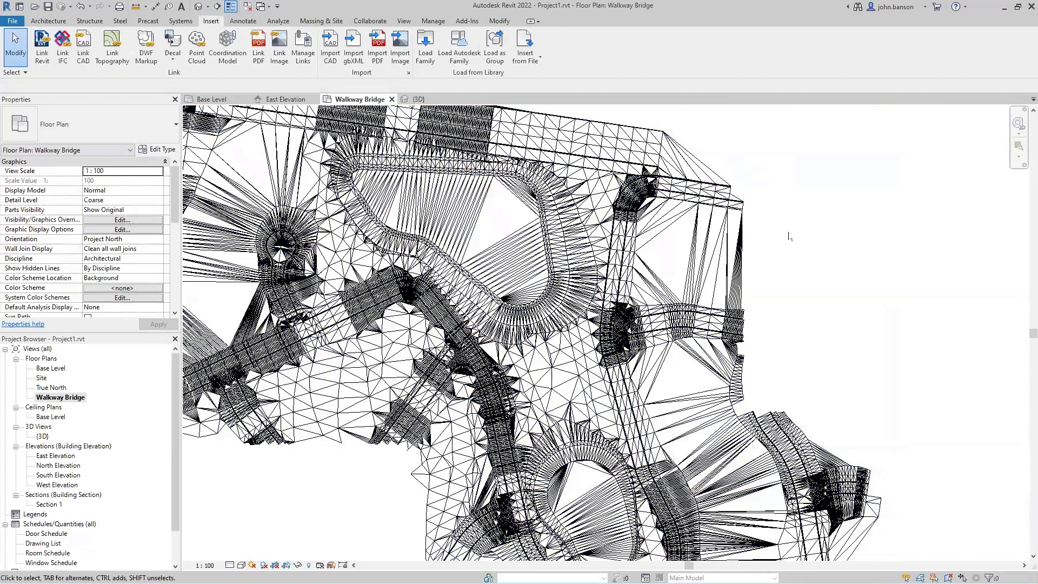
# Acquire the shared coordinates from the linked Walkway Surface.dwg.
pyautogui.scroll(-2, 716, 258)
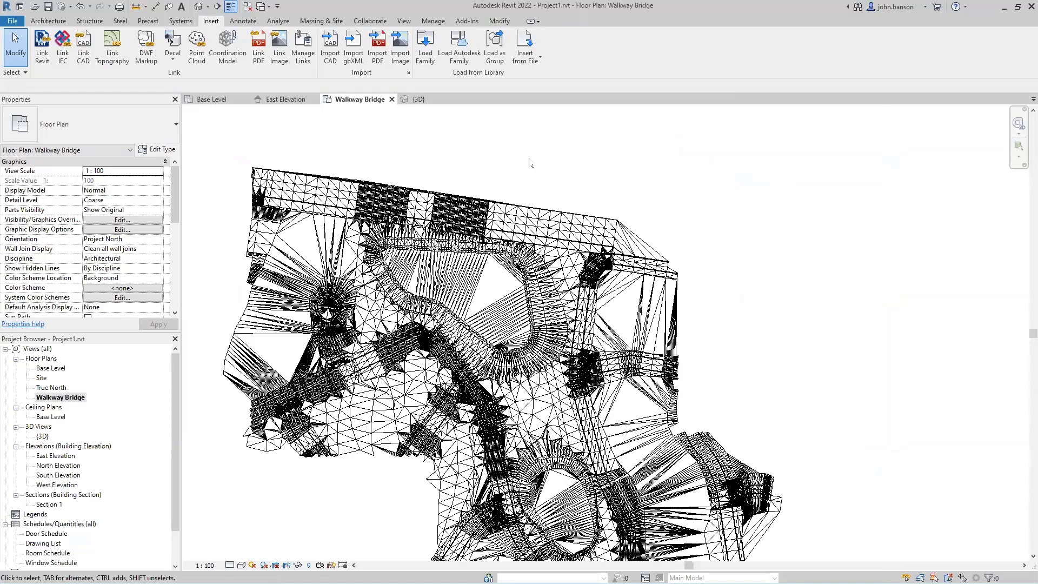
pyautogui.click(434, 22)
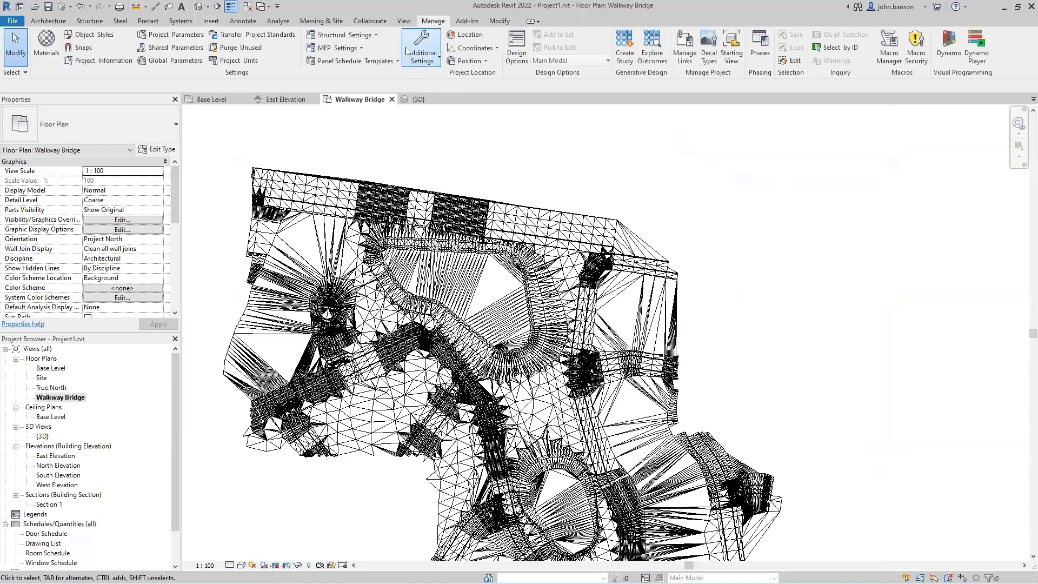
pyautogui.click(471, 48)
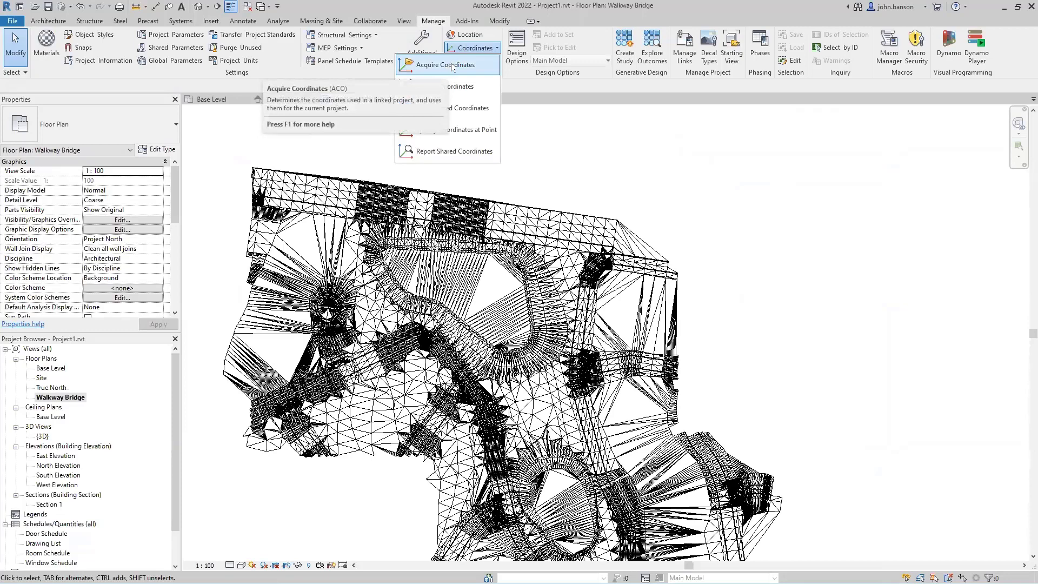
pyautogui.click(452, 65)
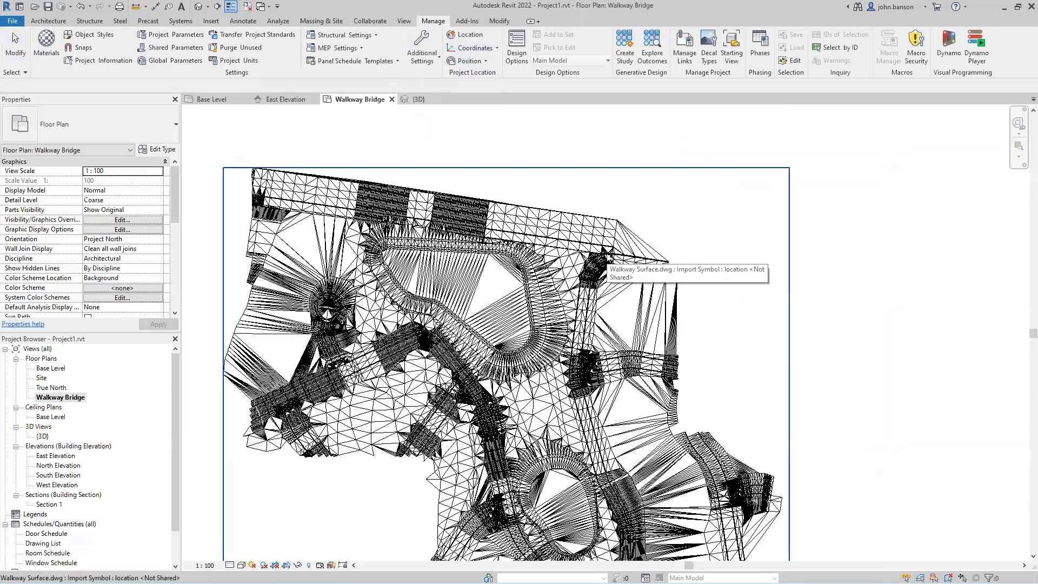
pyautogui.click(603, 259)
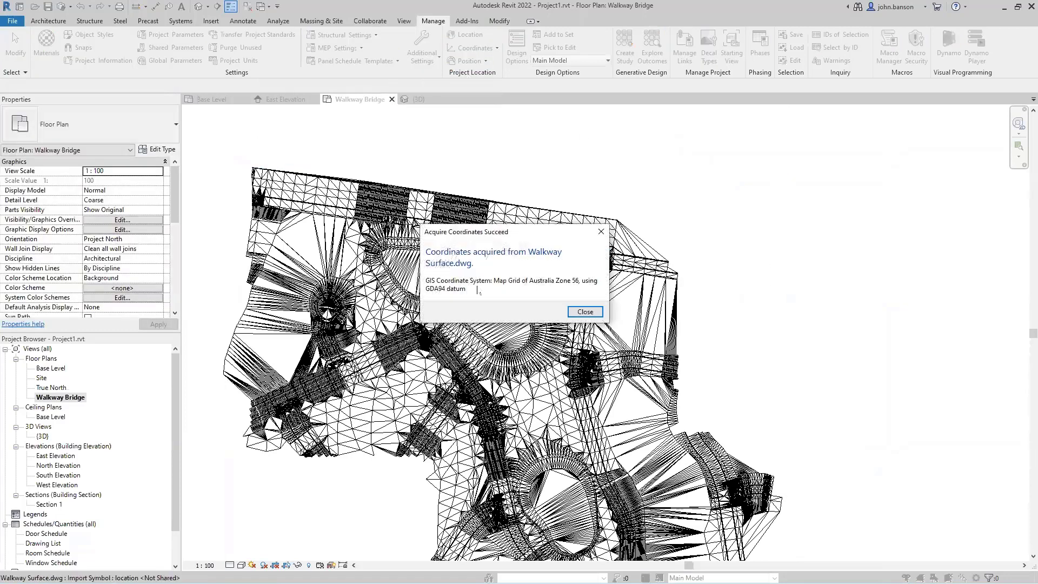
pyautogui.click(585, 311)
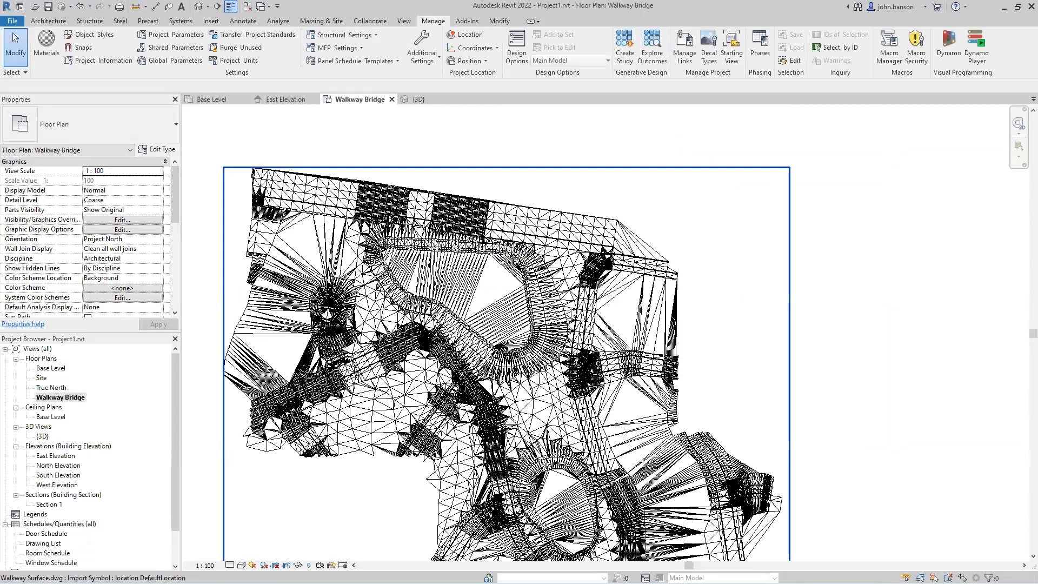
pyautogui.click(821, 314)
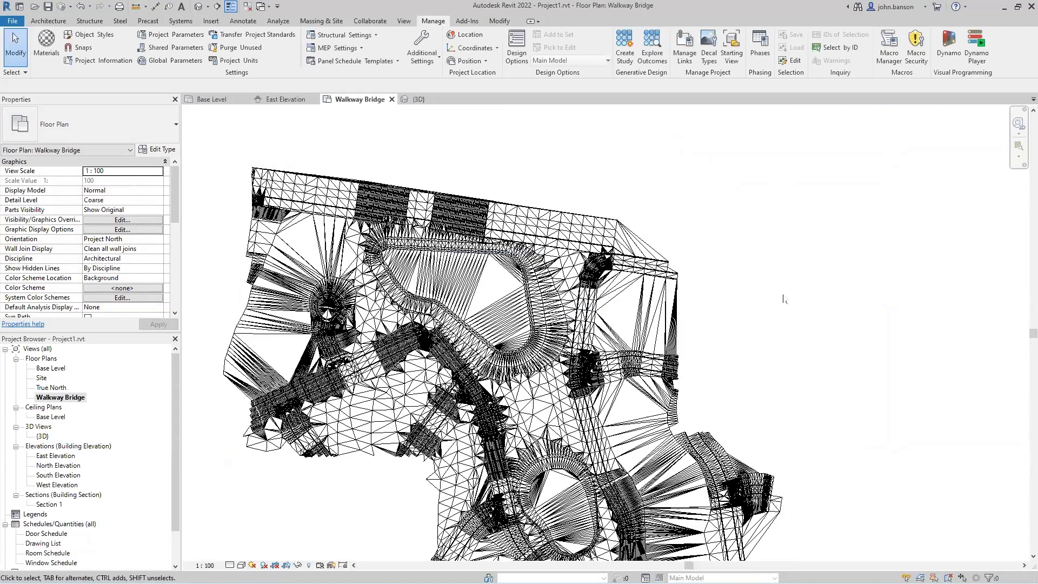
# Start a toposurface in the Walkway Bridge plan and choose the linked Walkway Surface.dwg as its import instance.
pyautogui.scroll(-2, 784, 297)
pyautogui.moveTo(746, 261); pyautogui.dragTo(692, 208, button='middle')
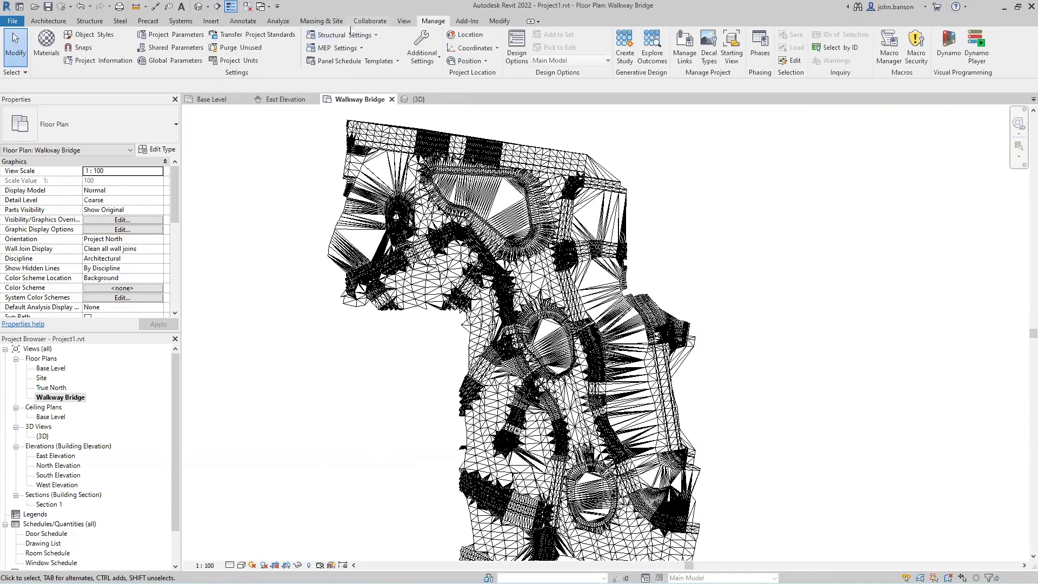
pyautogui.click(321, 21)
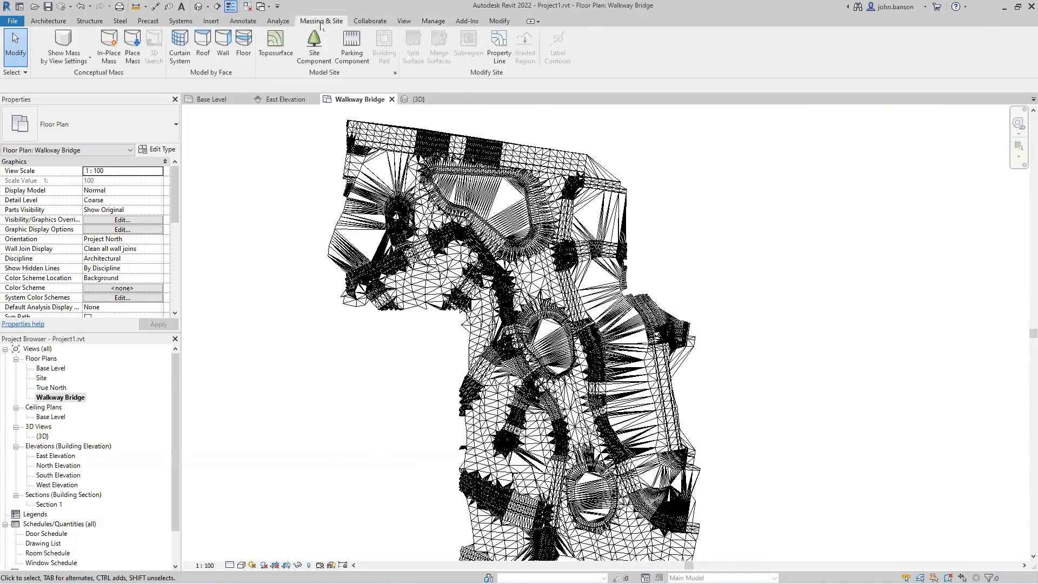
pyautogui.click(275, 42)
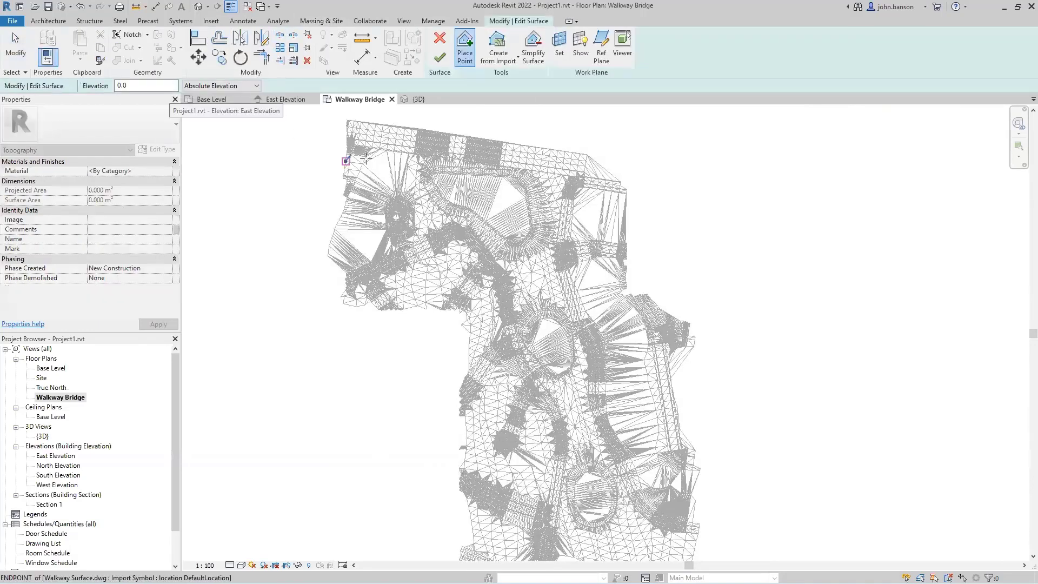
pyautogui.click(498, 43)
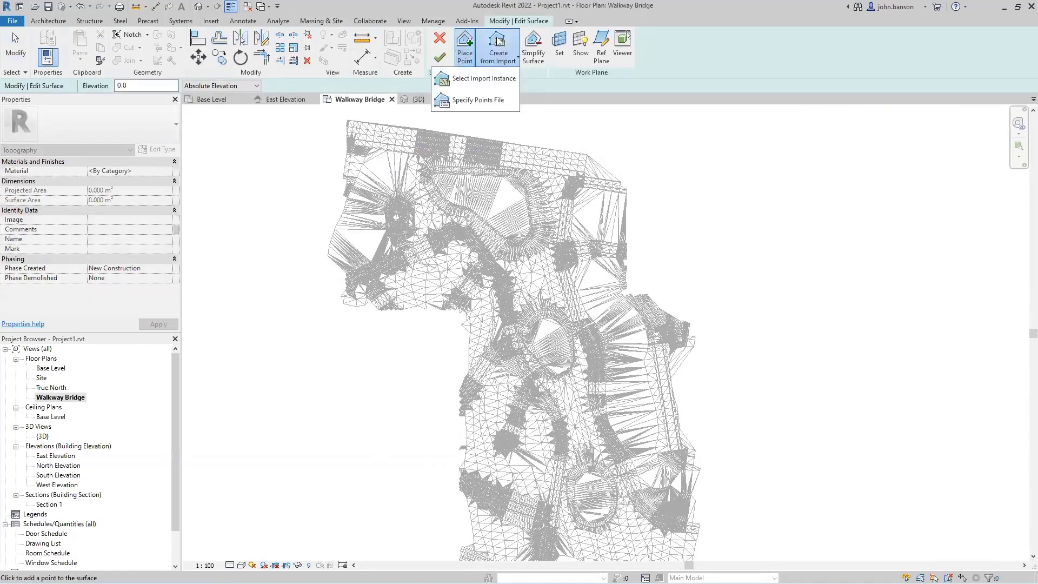
pyautogui.click(478, 79)
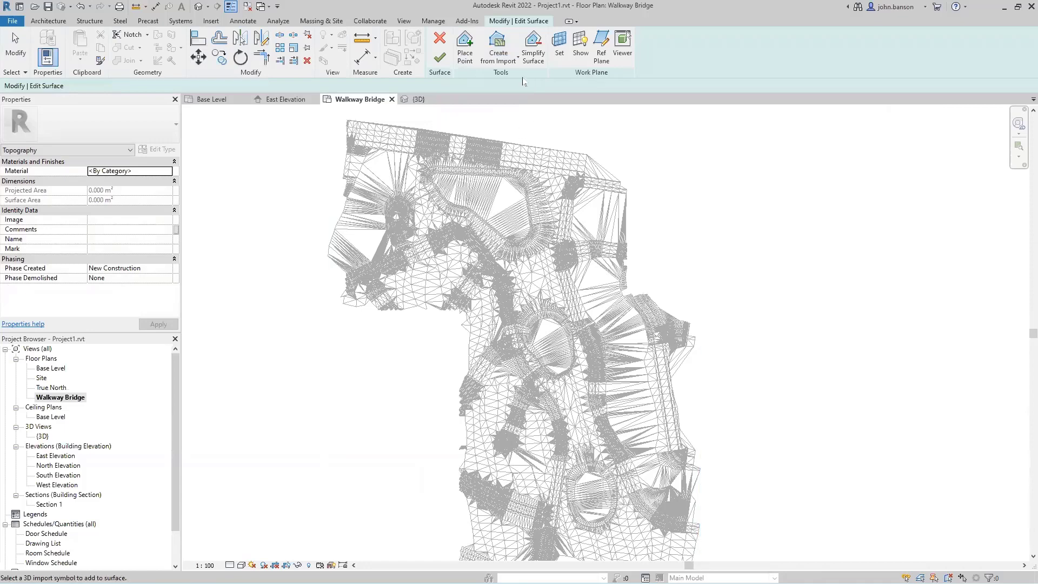
pyautogui.click(498, 54)
pyautogui.click(491, 78)
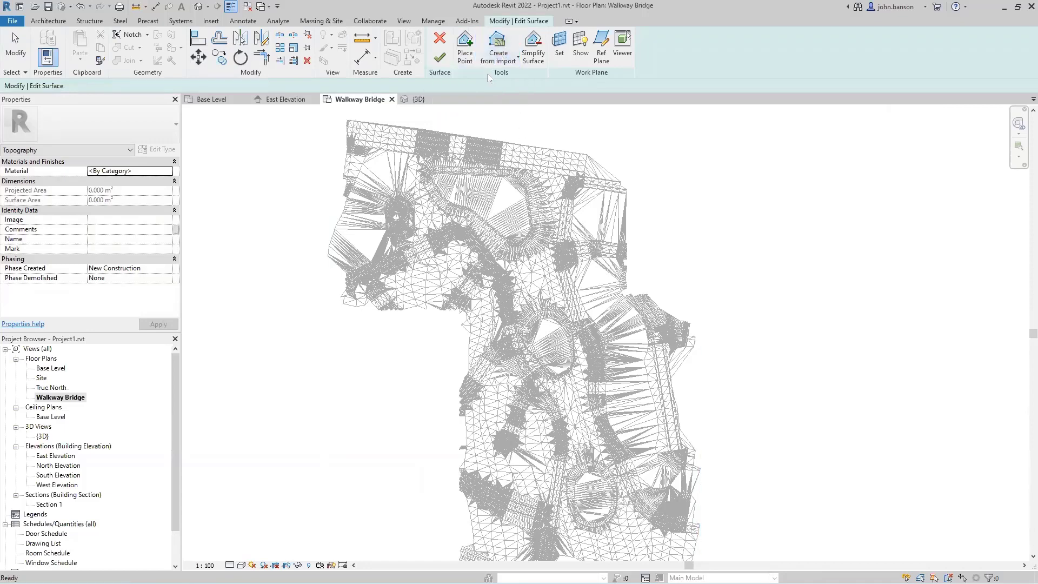
pyautogui.click(572, 156)
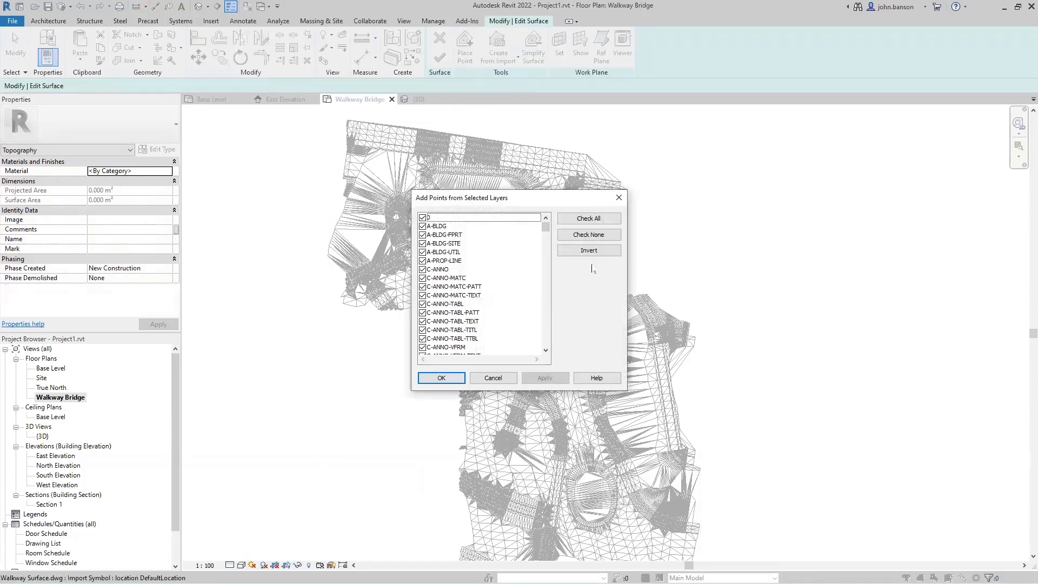
# Add surface points from only the SURF-COMB-Final NS Basins-MESH layer and finish the toposurface.
pyautogui.click(589, 236)
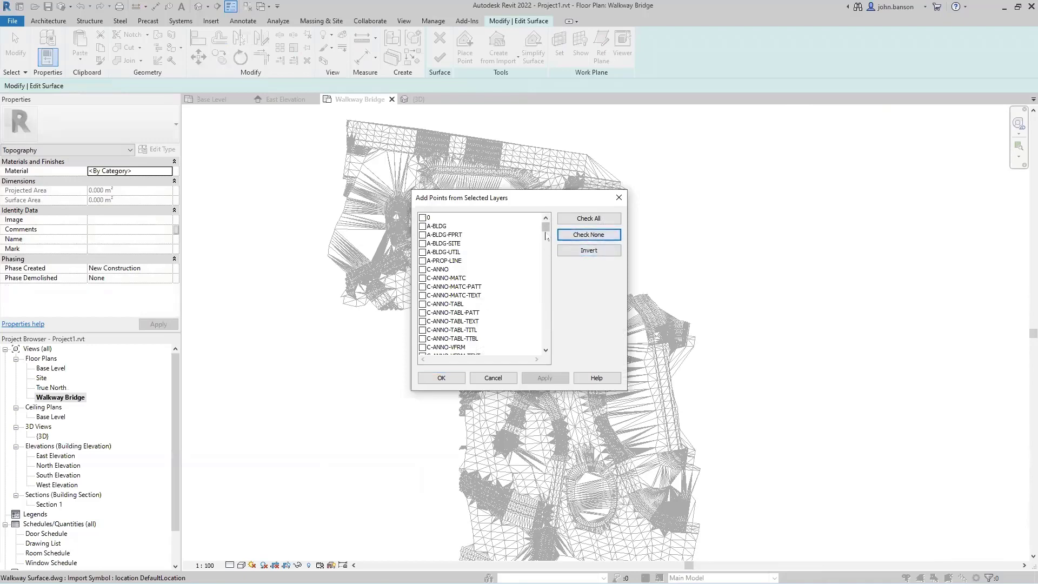
pyautogui.moveTo(545, 227); pyautogui.dragTo(544, 337)
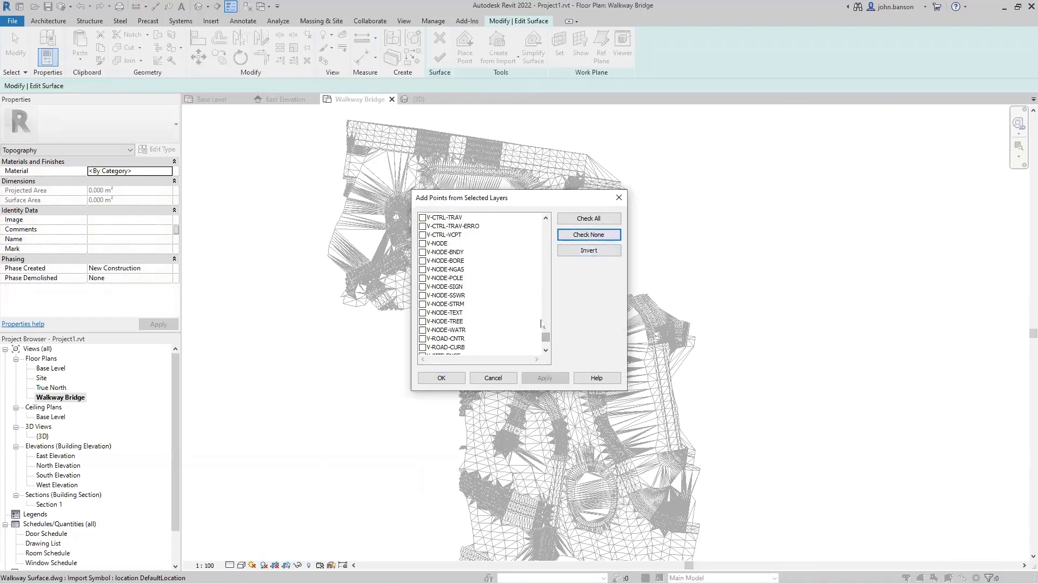
pyautogui.scroll(2, 533, 316)
pyautogui.scroll(5, 530, 316)
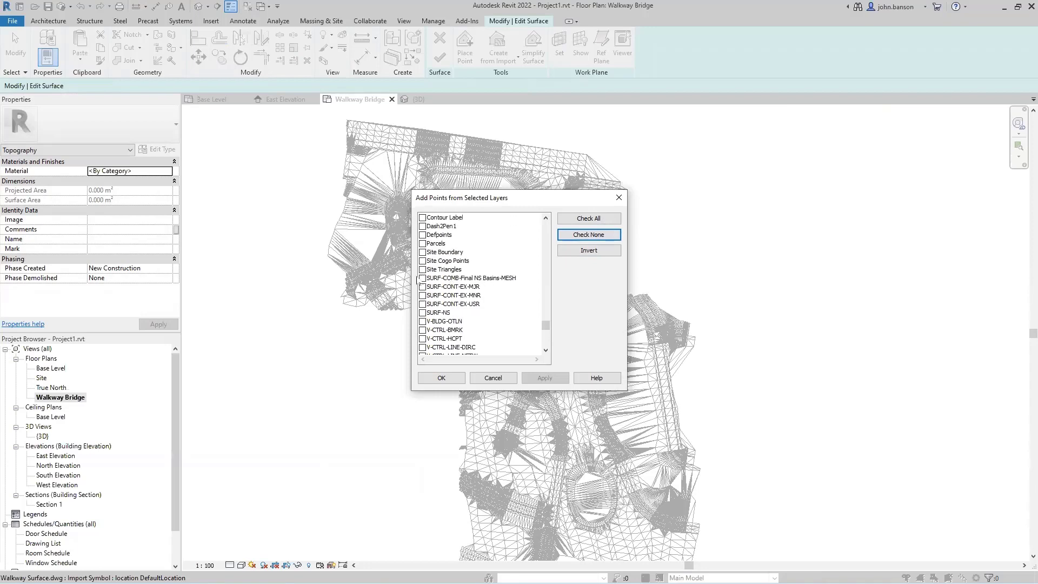
pyautogui.click(423, 279)
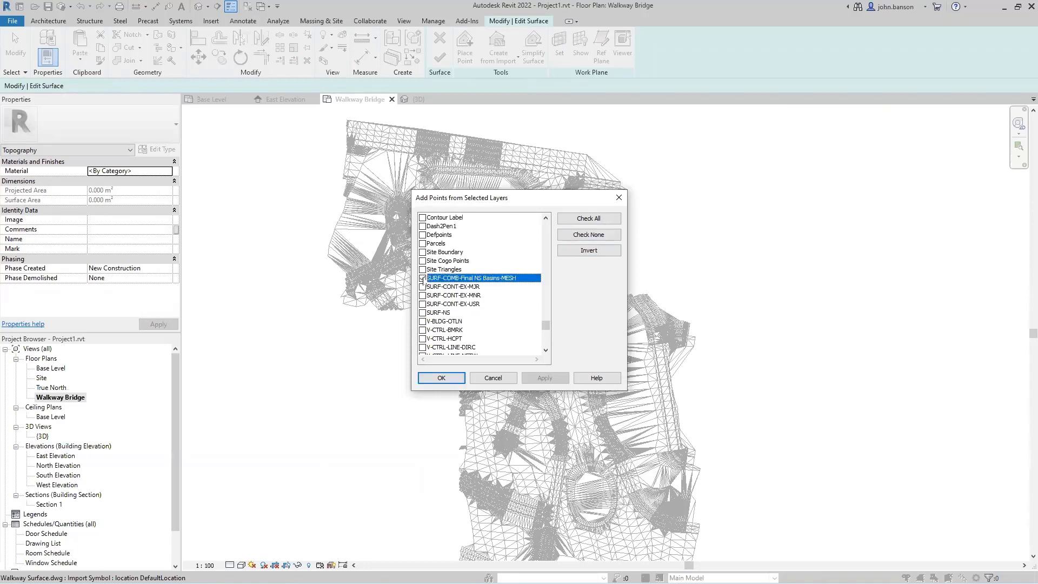
pyautogui.click(436, 378)
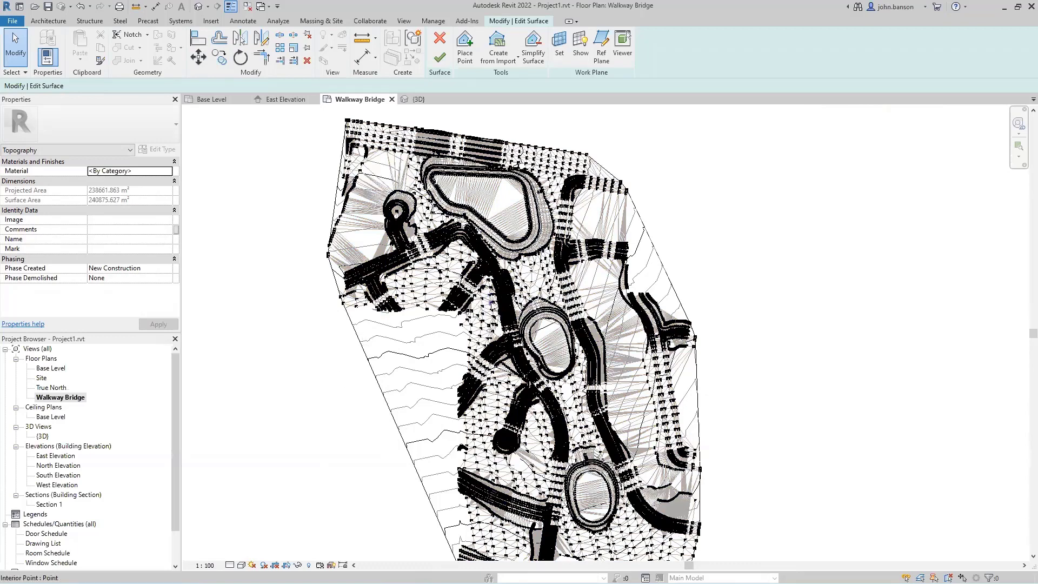
pyautogui.click(441, 63)
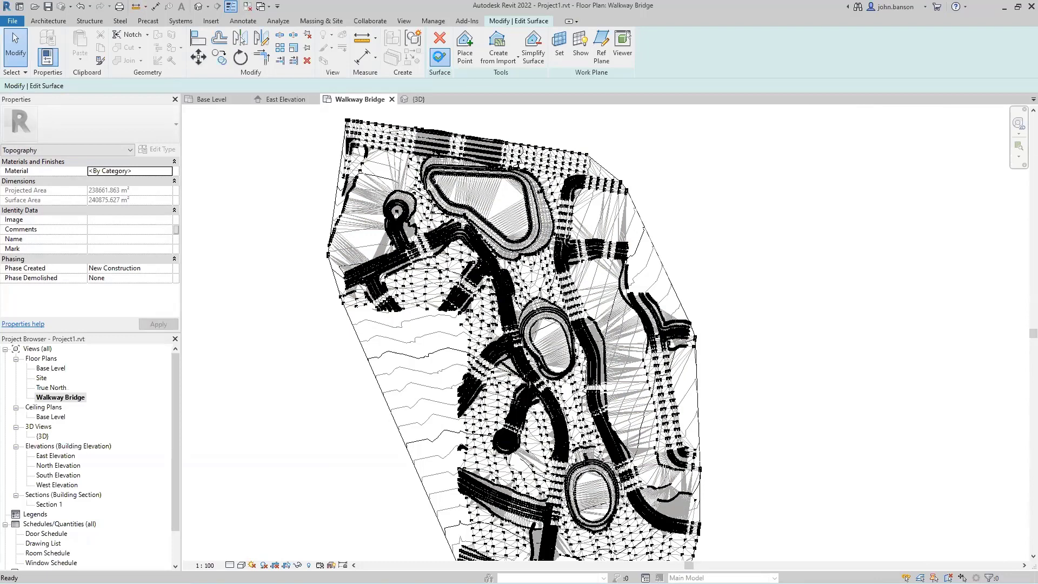
pyautogui.click(440, 56)
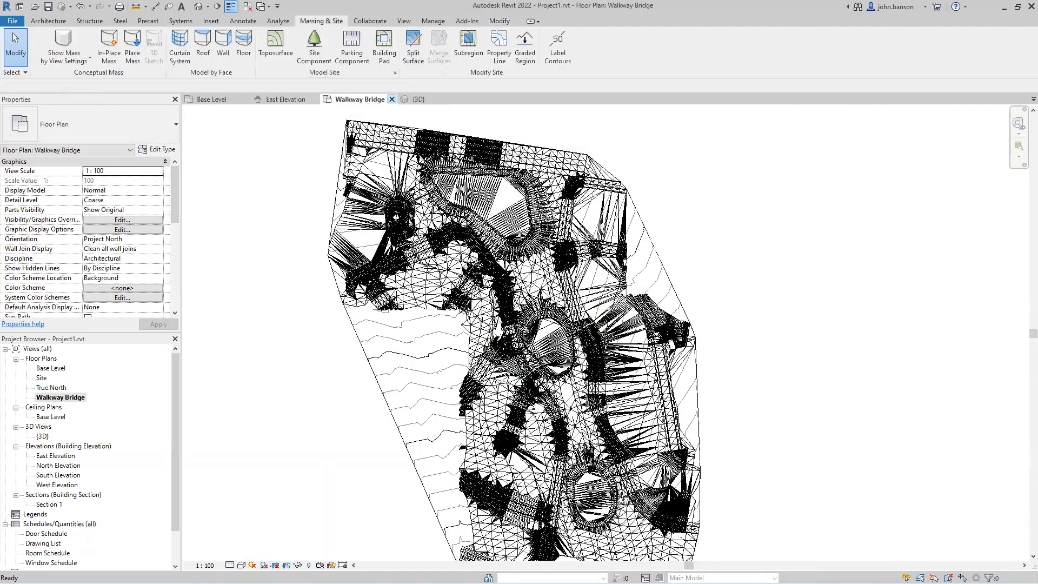
# Hide the imported Walkway Surface.dwg category in the Walkway Bridge floor plan.
pyautogui.scroll(-2, 721, 215)
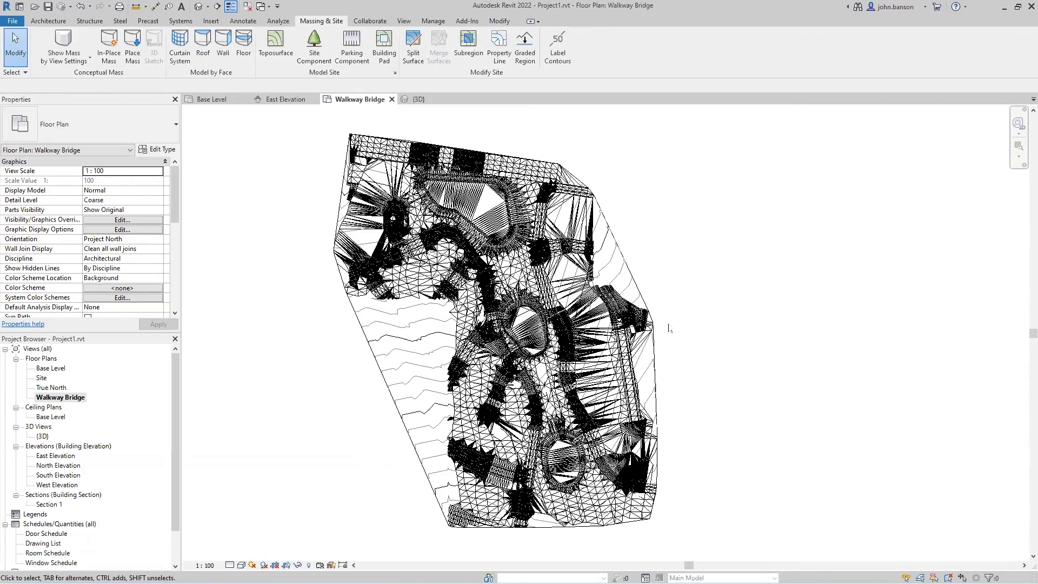
pyautogui.press('v')
pyautogui.press('g')
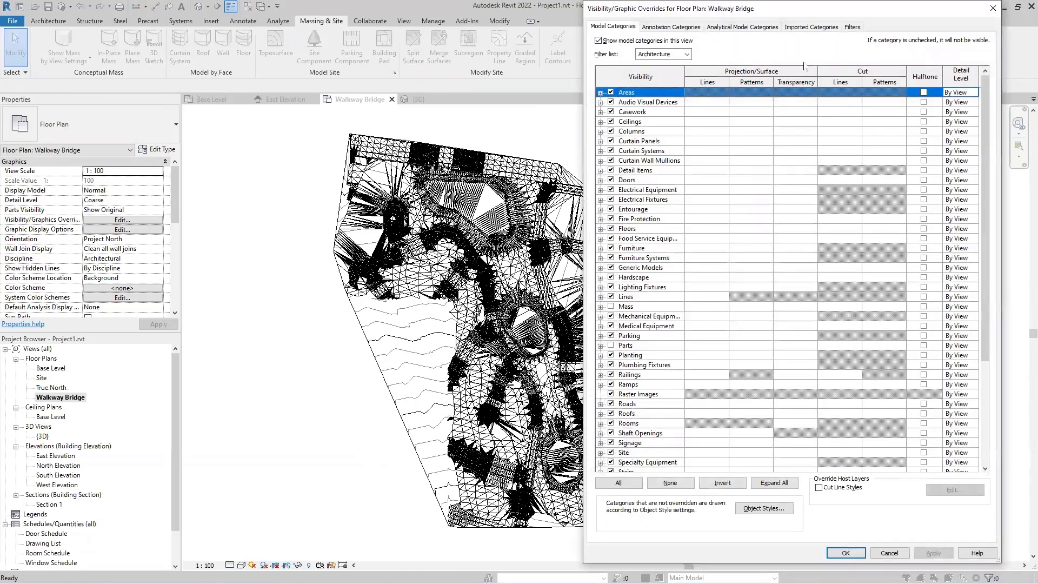
pyautogui.click(813, 27)
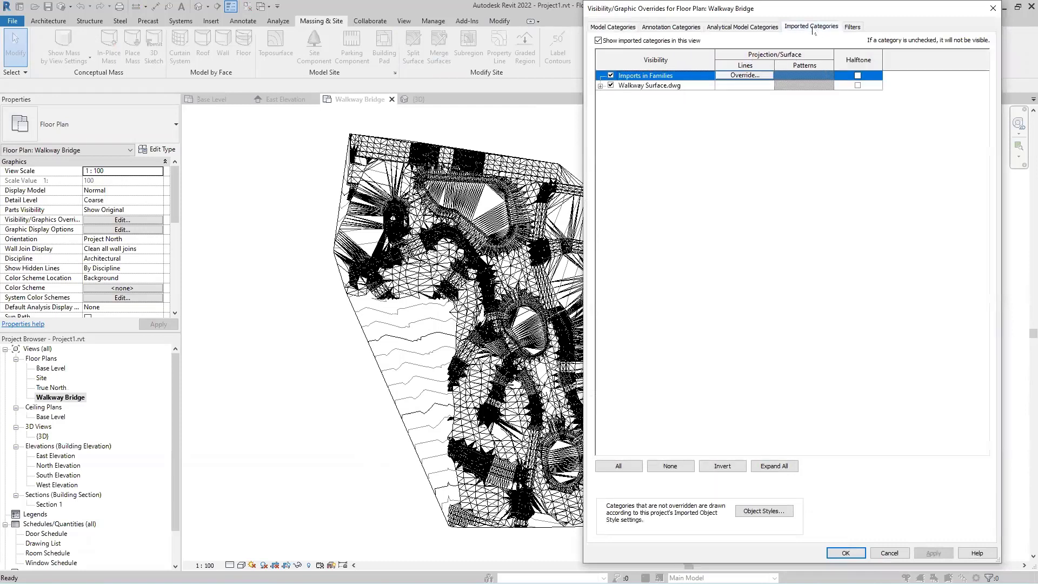
pyautogui.click(611, 86)
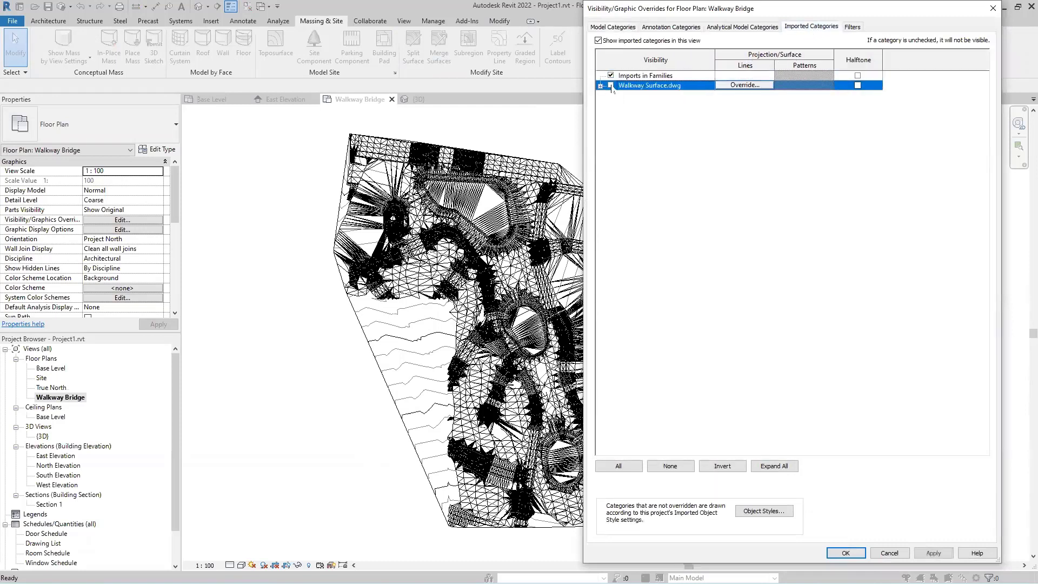
pyautogui.click(849, 554)
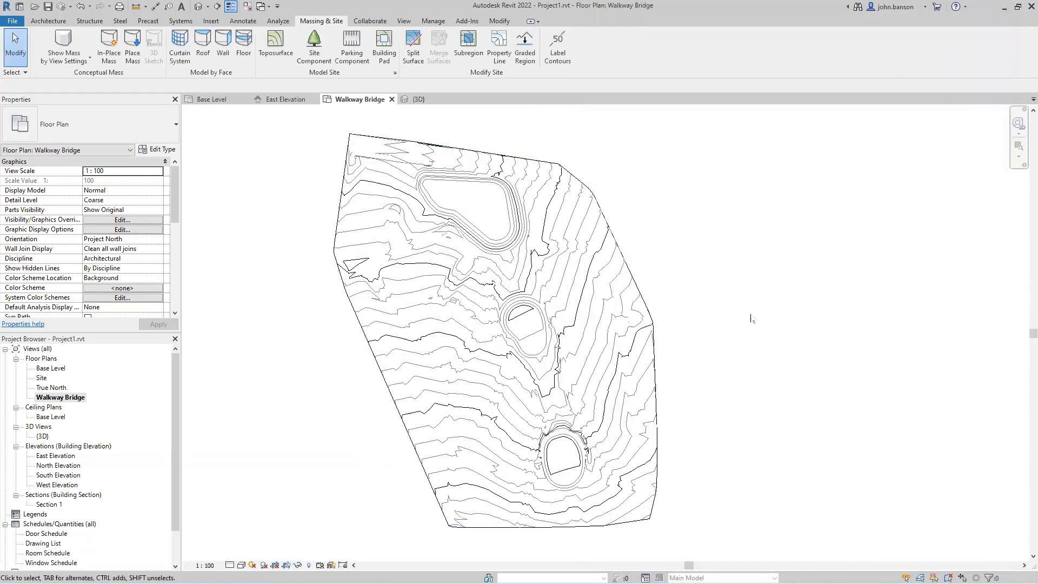
# Set the contour line display interval in the site settings to 500.
pyautogui.scroll(2, 569, 285)
pyautogui.scroll(-2, 573, 289)
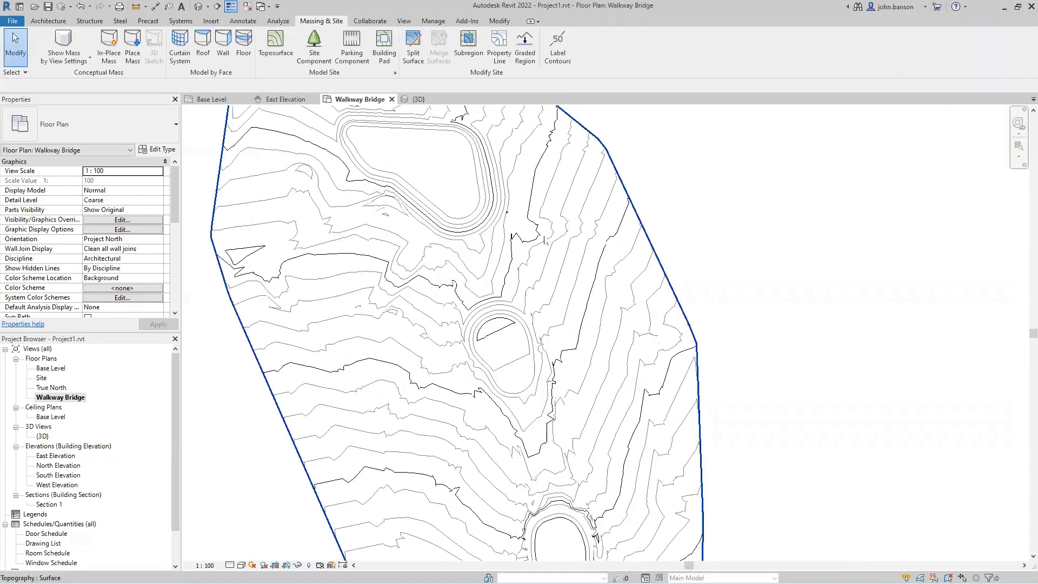
pyautogui.scroll(2, 646, 322)
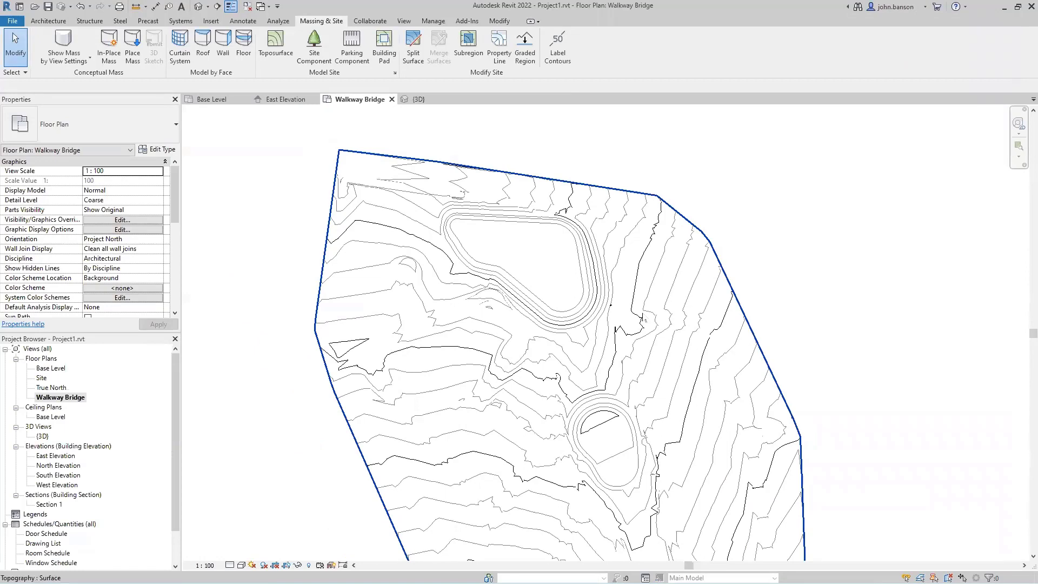
pyautogui.scroll(2, 645, 321)
pyautogui.scroll(-1, 638, 336)
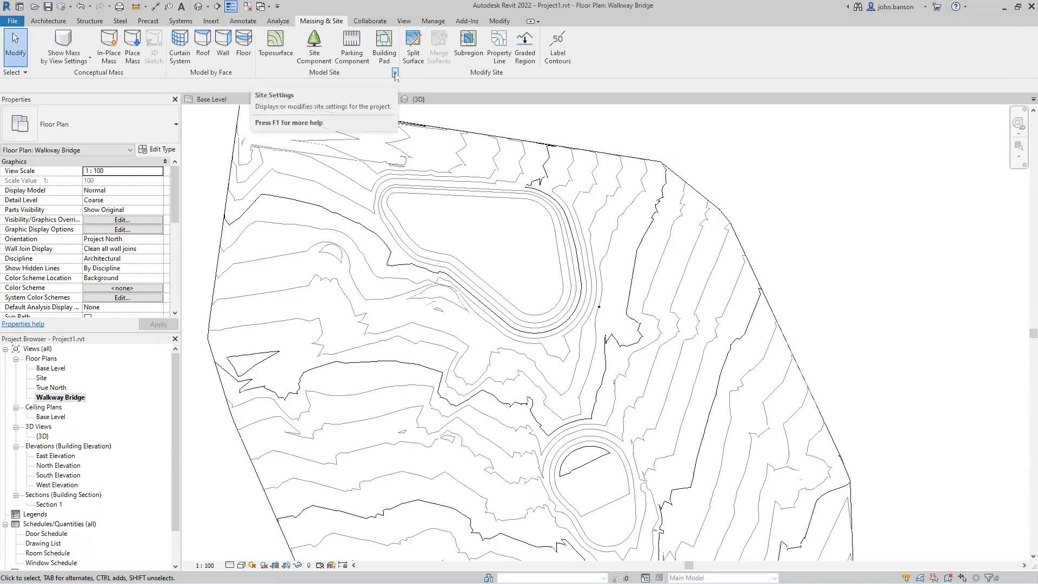
pyautogui.click(395, 74)
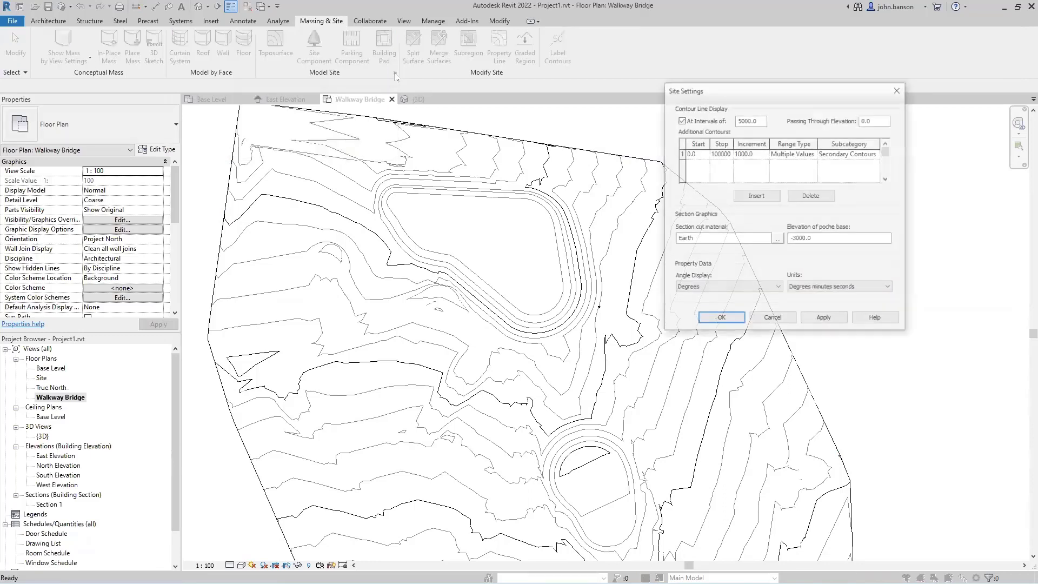
pyautogui.doubleClick(748, 121)
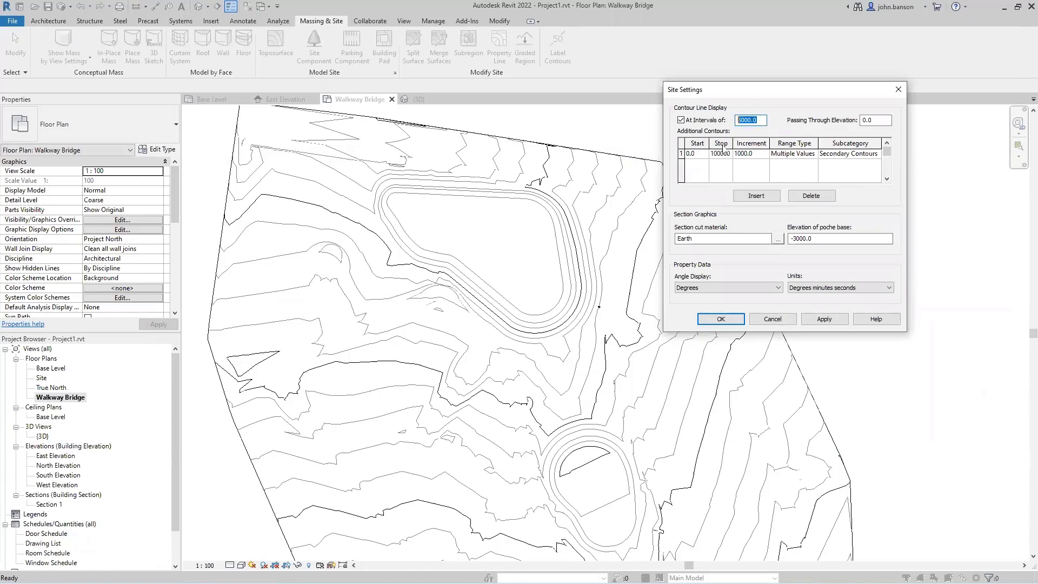
pyautogui.write('500')
pyautogui.click(719, 319)
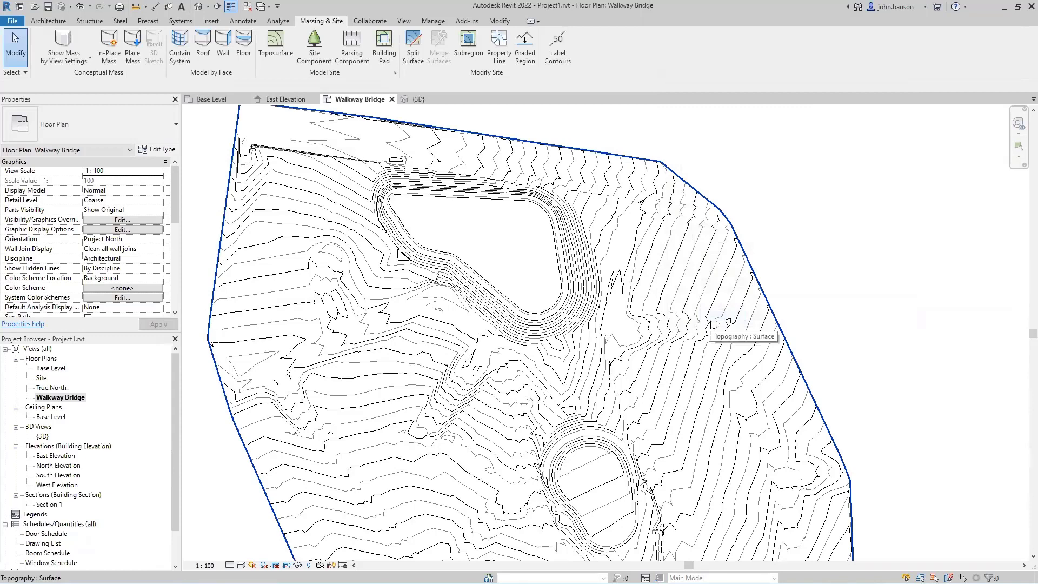
# Label the contours with 1.5mm Arial contour labels along lines crossing the large basin's east and south banks.
pyautogui.click(558, 48)
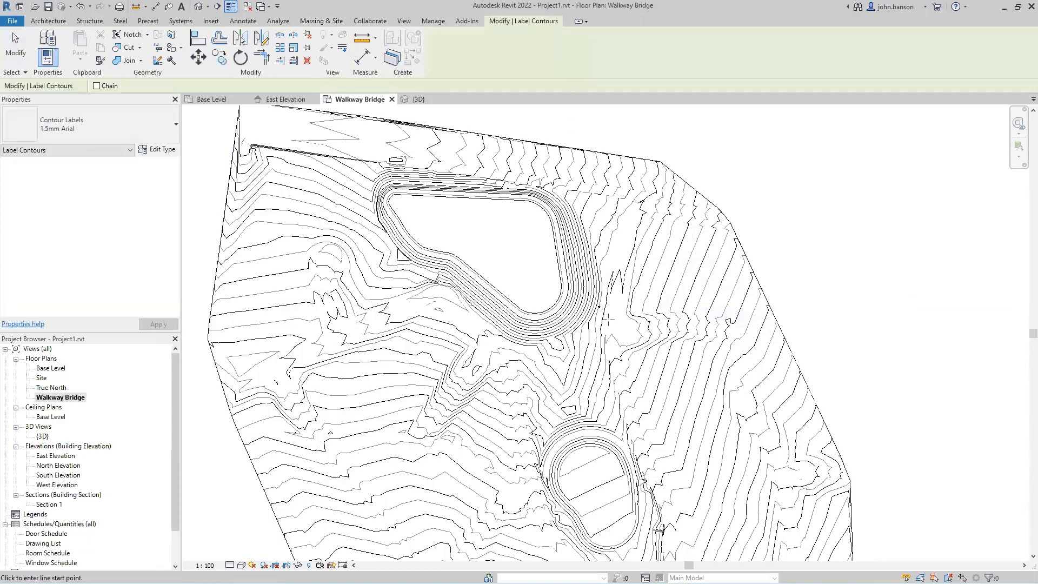
pyautogui.scroll(4, 608, 319)
pyautogui.click(509, 241)
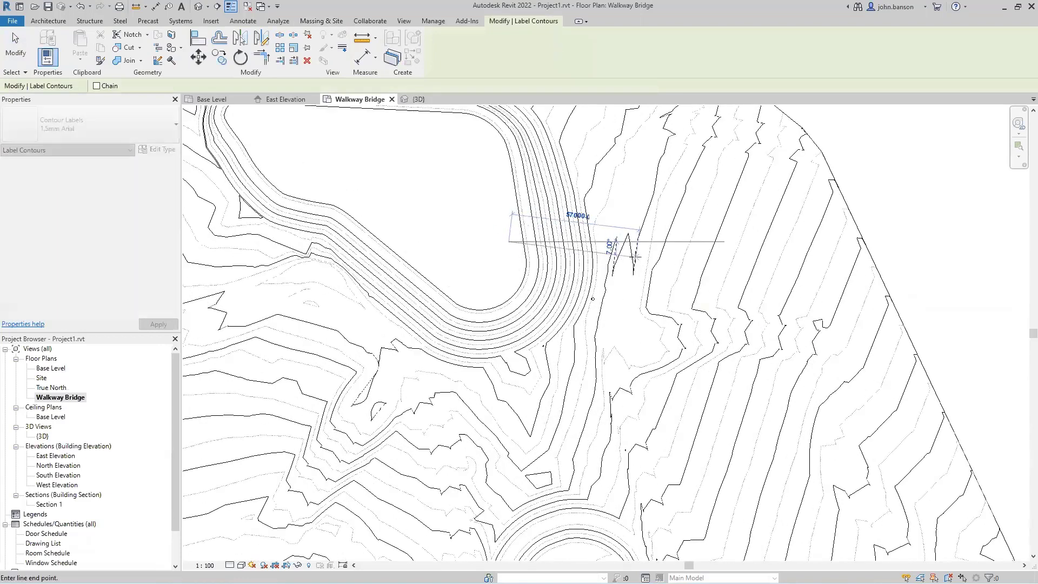
pyautogui.click(648, 258)
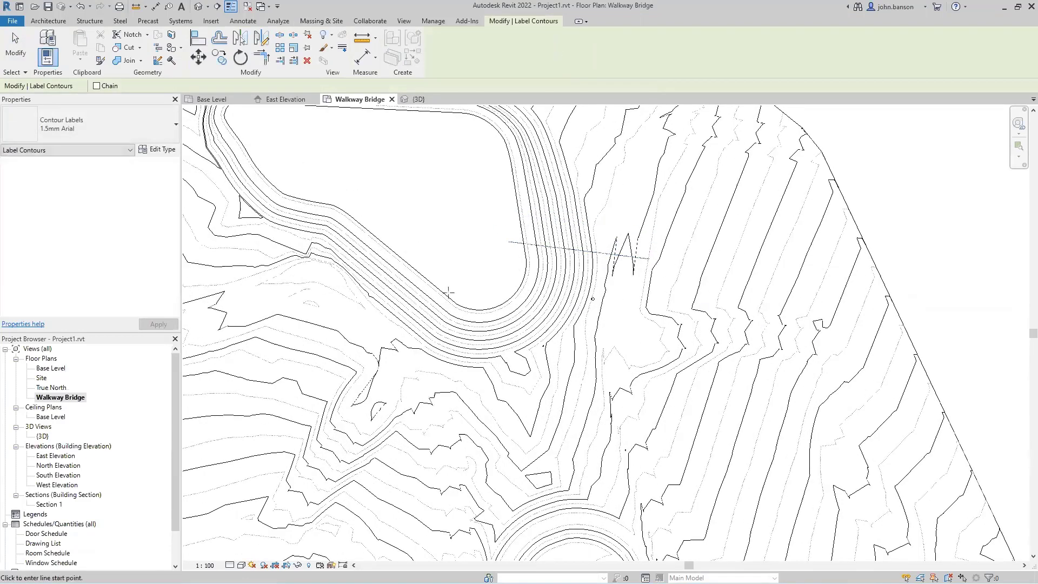
pyautogui.click(474, 295)
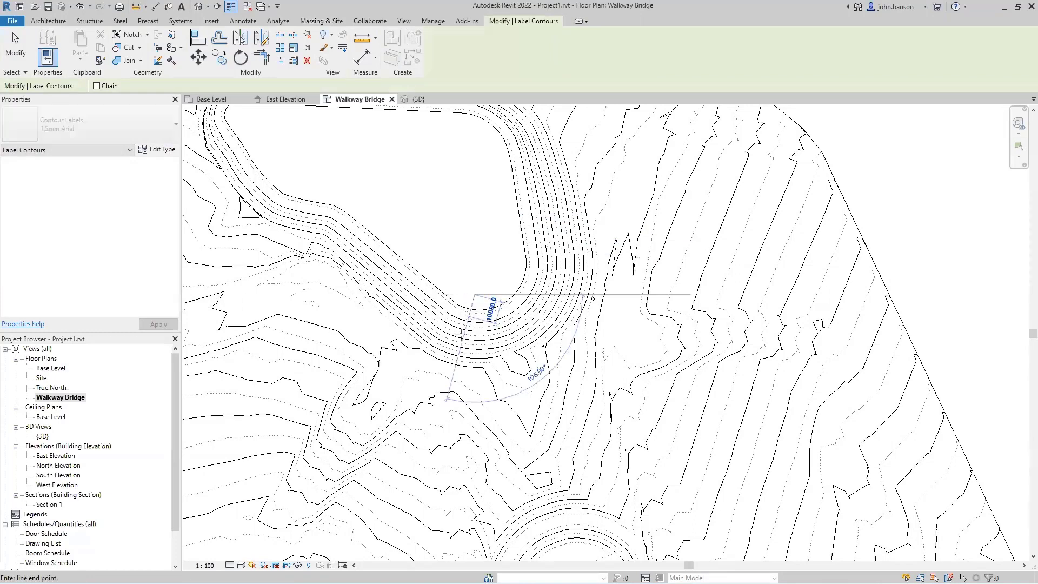
pyautogui.click(436, 422)
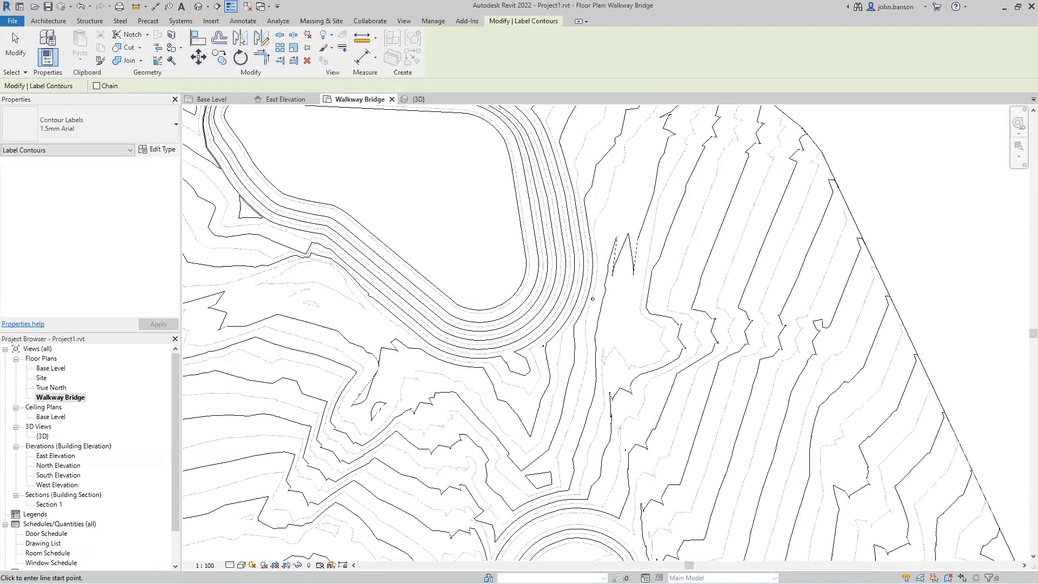
pyautogui.click(435, 423)
pyautogui.click(475, 294)
# Examine the contours between the large basin and the smaller basin south of it for elevation labels.
pyautogui.scroll(-4, 529, 306)
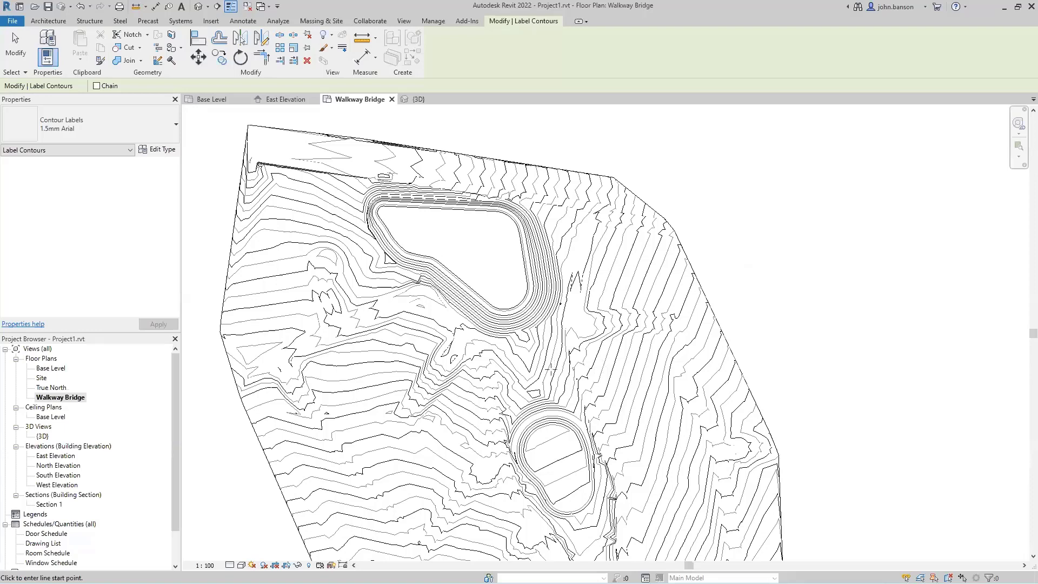
pyautogui.scroll(4, 501, 413)
pyautogui.scroll(2, 478, 378)
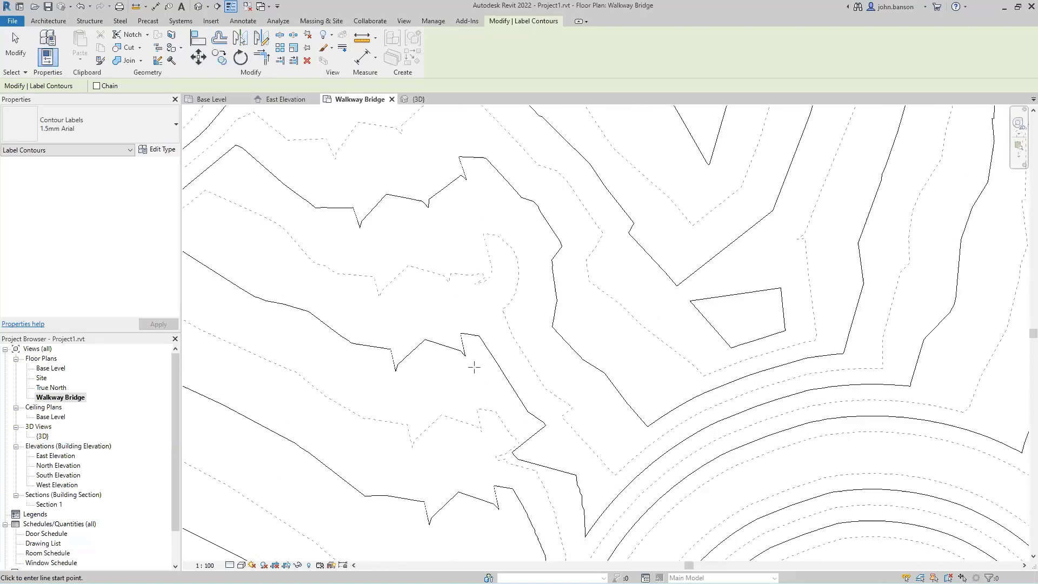
pyautogui.scroll(2, 465, 366)
pyautogui.scroll(2, 467, 365)
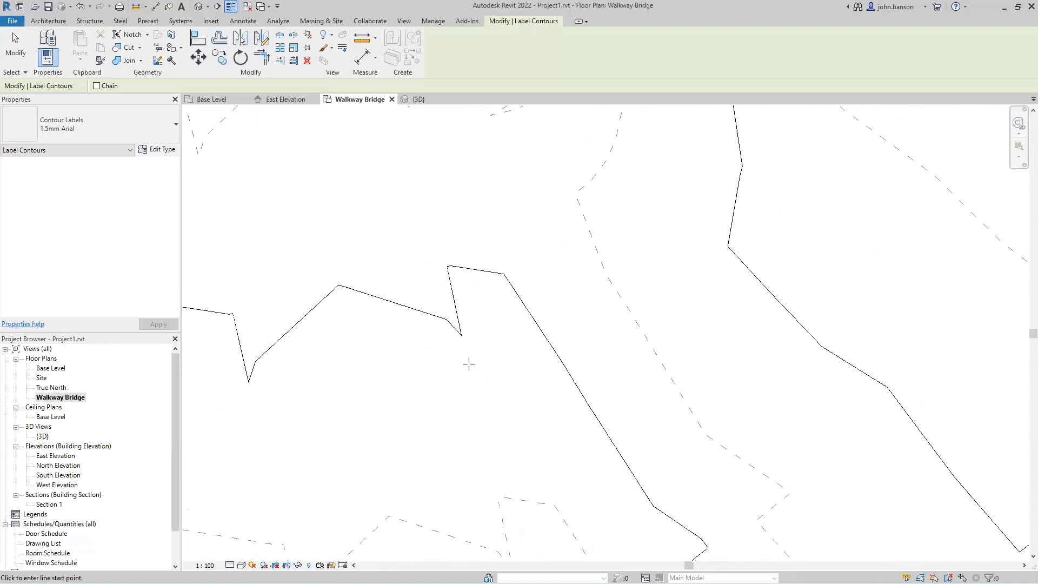
pyautogui.scroll(-3, 468, 364)
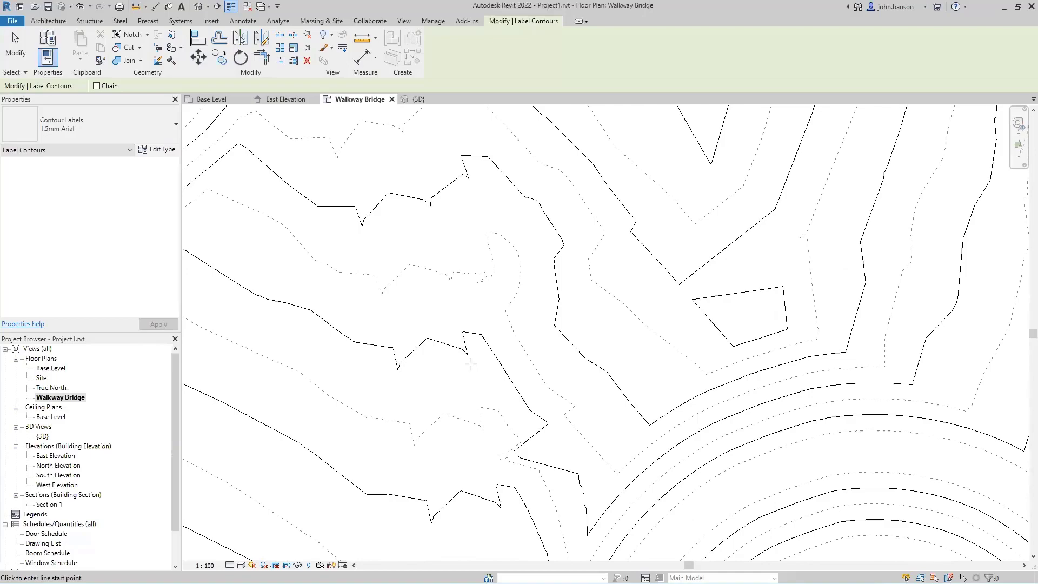
pyautogui.scroll(-1, 471, 364)
pyautogui.scroll(2, 471, 364)
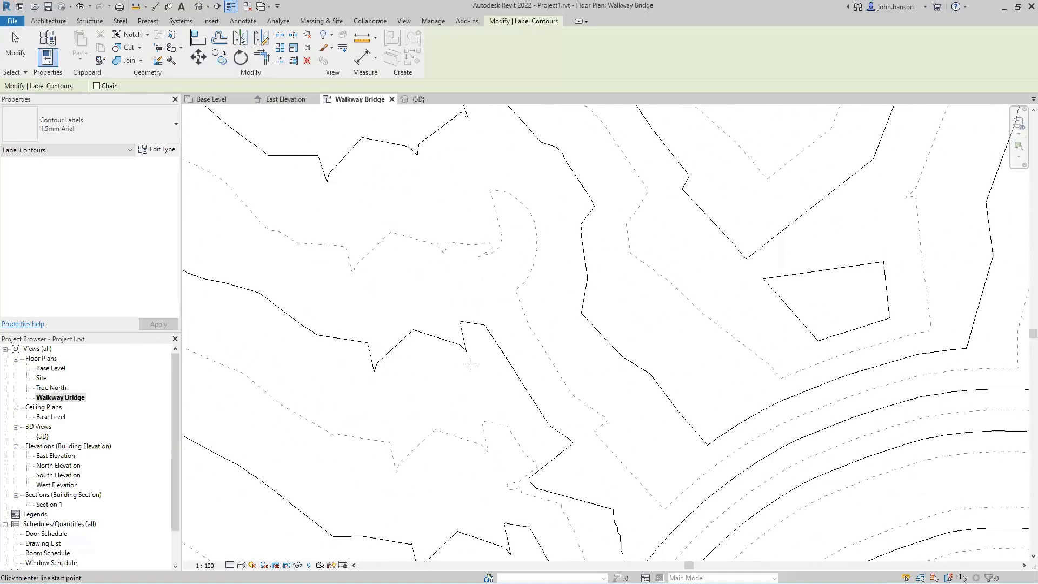
# Set the Walkway Bridge floor plan's view scale to 1:1000 and inspect the contour labels around the large basin.
pyautogui.scroll(-5, 470, 364)
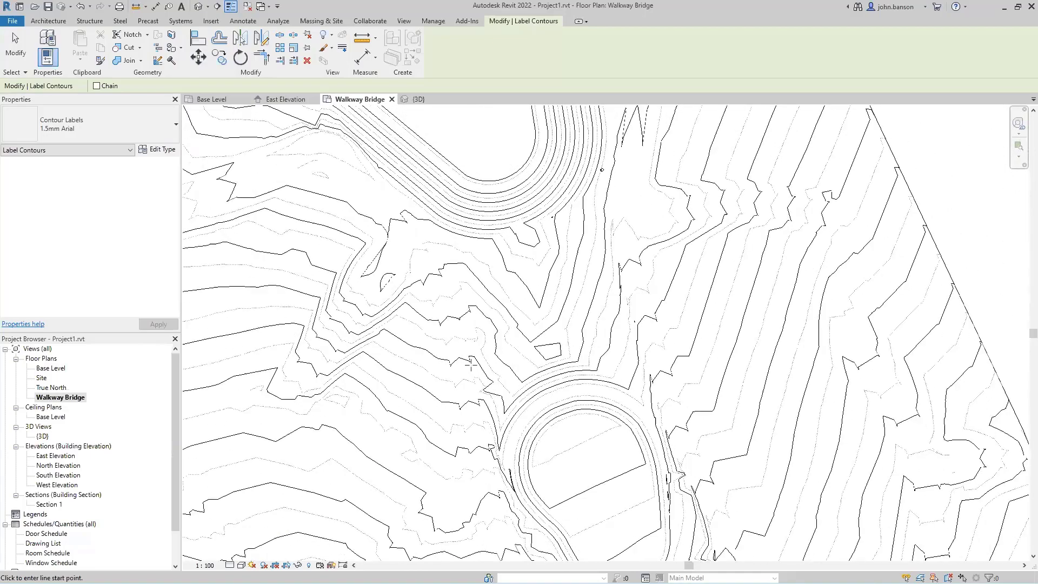
pyautogui.scroll(-1, 471, 364)
pyautogui.moveTo(475, 357); pyautogui.dragTo(514, 364, button='middle')
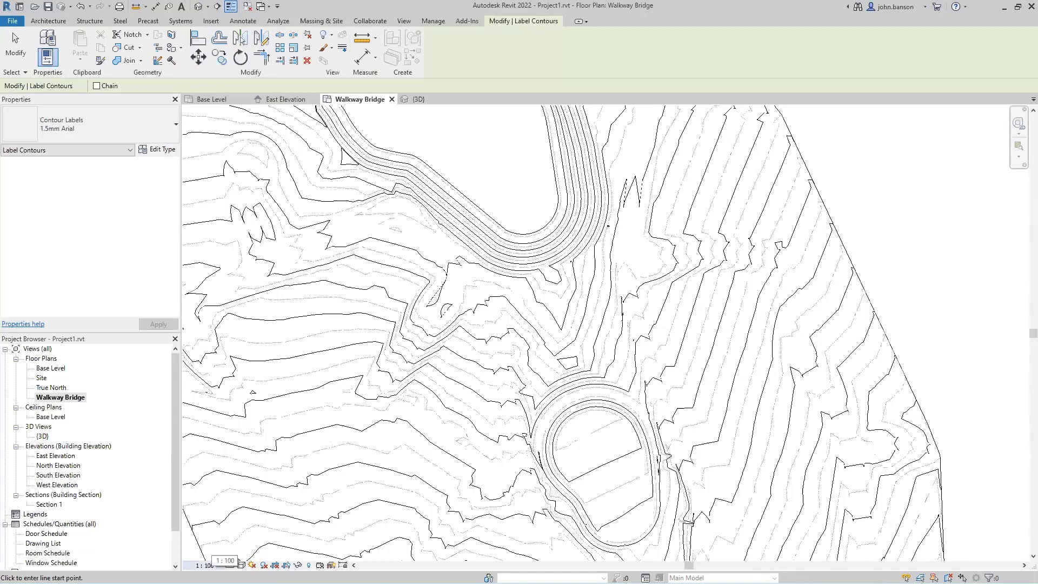
pyautogui.click(213, 564)
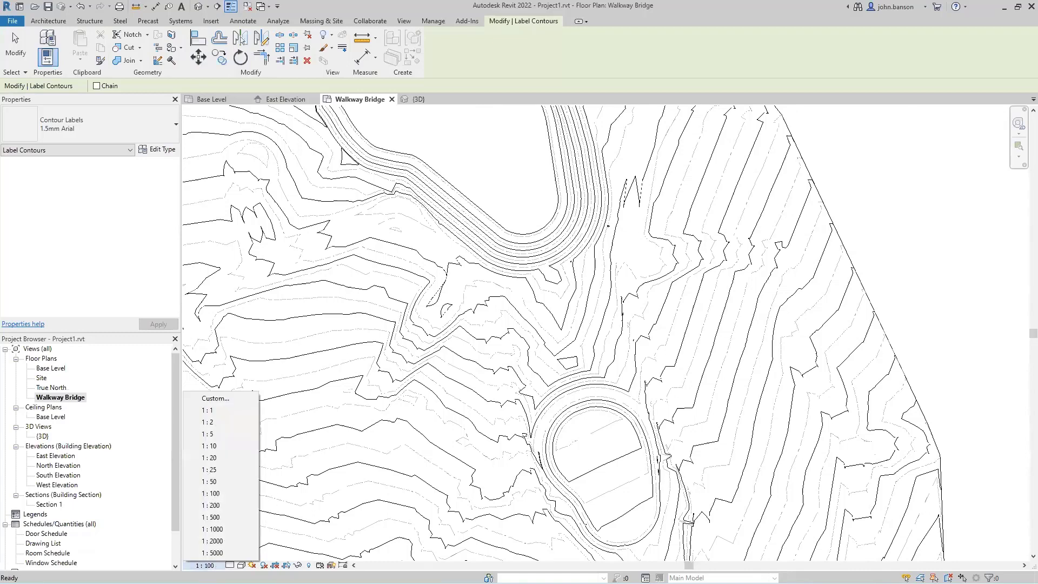
pyautogui.click(224, 529)
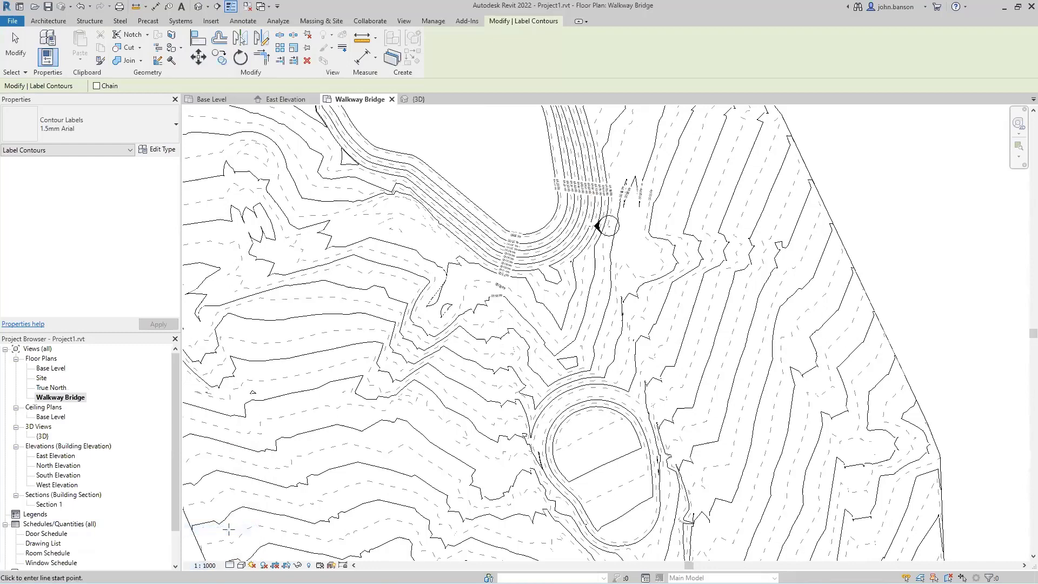
pyautogui.scroll(2, 541, 262)
pyautogui.scroll(3, 495, 269)
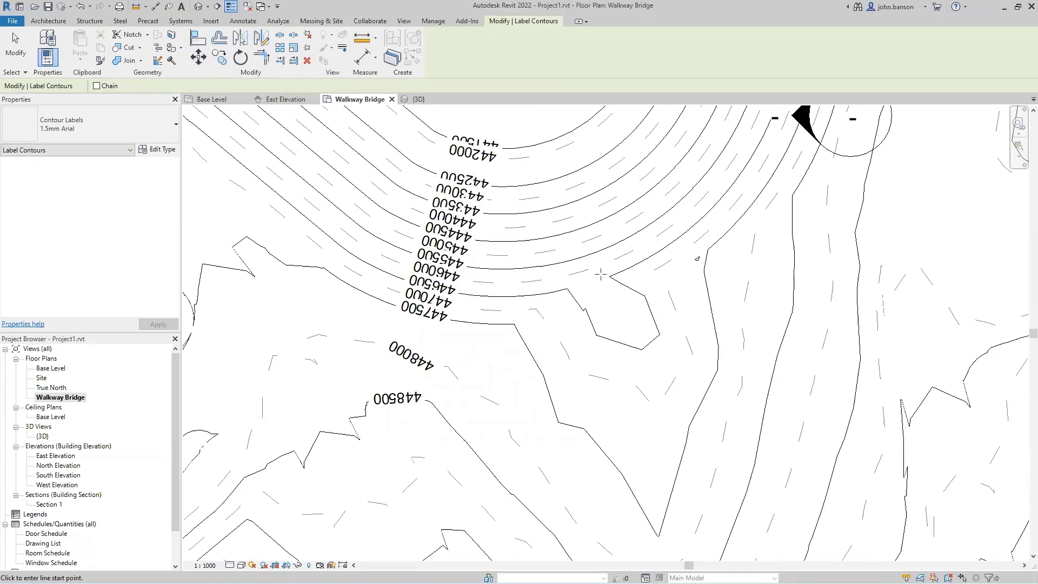
pyautogui.moveTo(601, 273); pyautogui.dragTo(423, 326, button='middle')
pyautogui.scroll(-2, 445, 288)
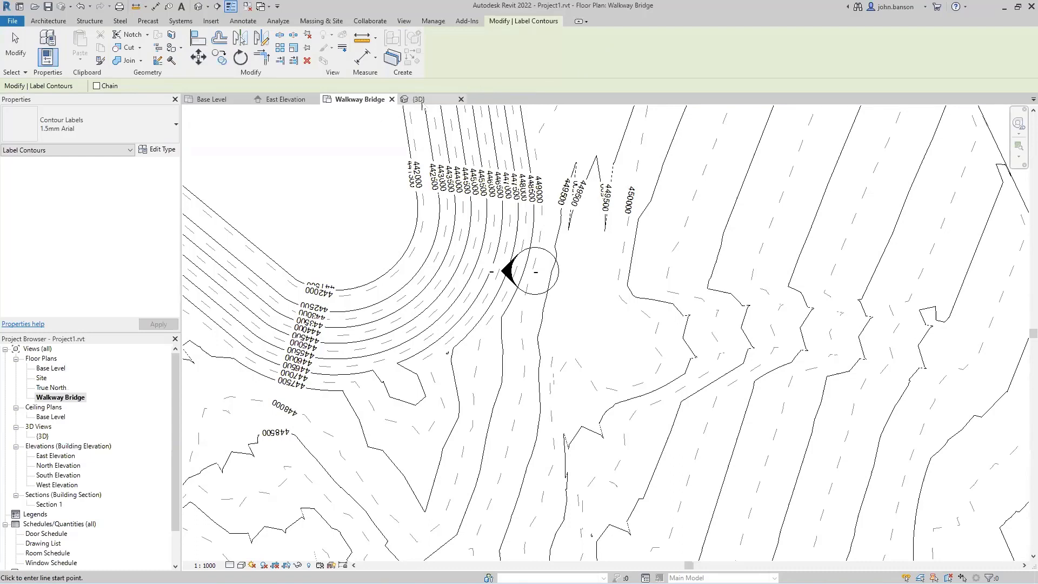
# Switch to the {3D} view and hide the imported Walkway Surface.dwg category there.
pyautogui.click(417, 100)
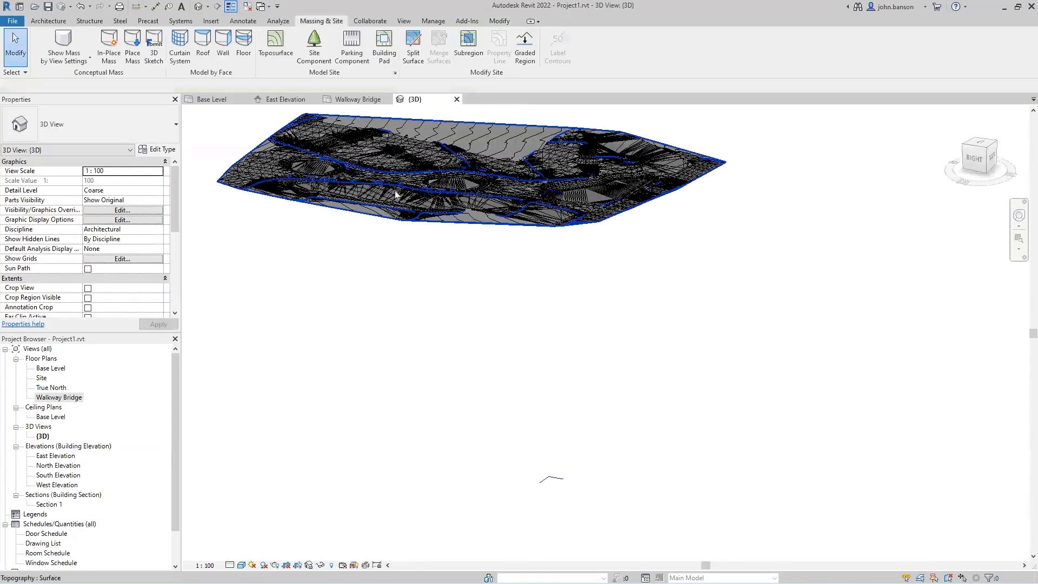
pyautogui.moveTo(399, 198); pyautogui.dragTo(429, 285, button='middle')
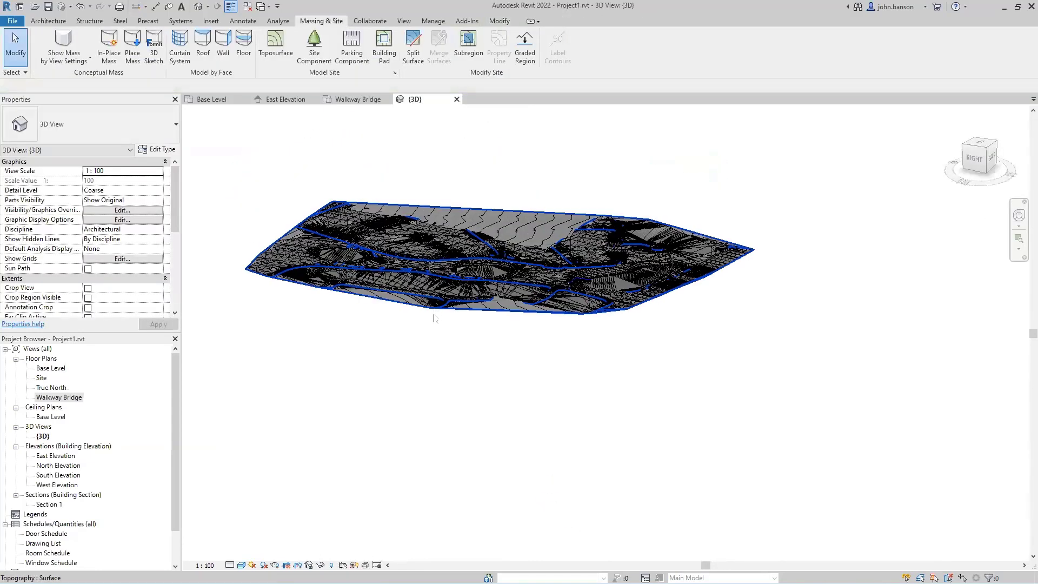
pyautogui.keyDown('shift'); pyautogui.moveTo(433, 344); pyautogui.dragTo(394, 304, button='middle'); pyautogui.keyUp('shift')
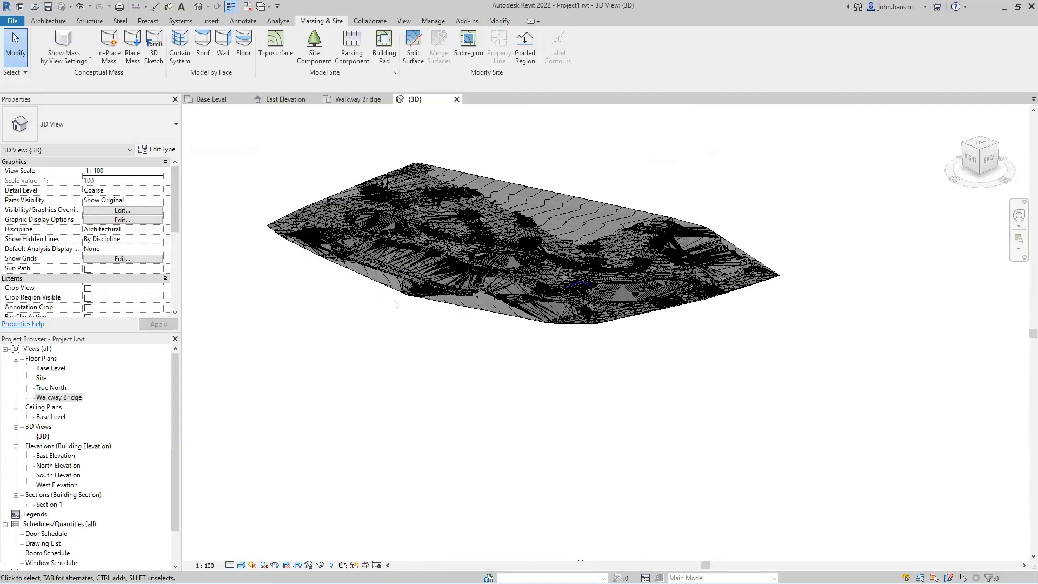
pyautogui.click(413, 264)
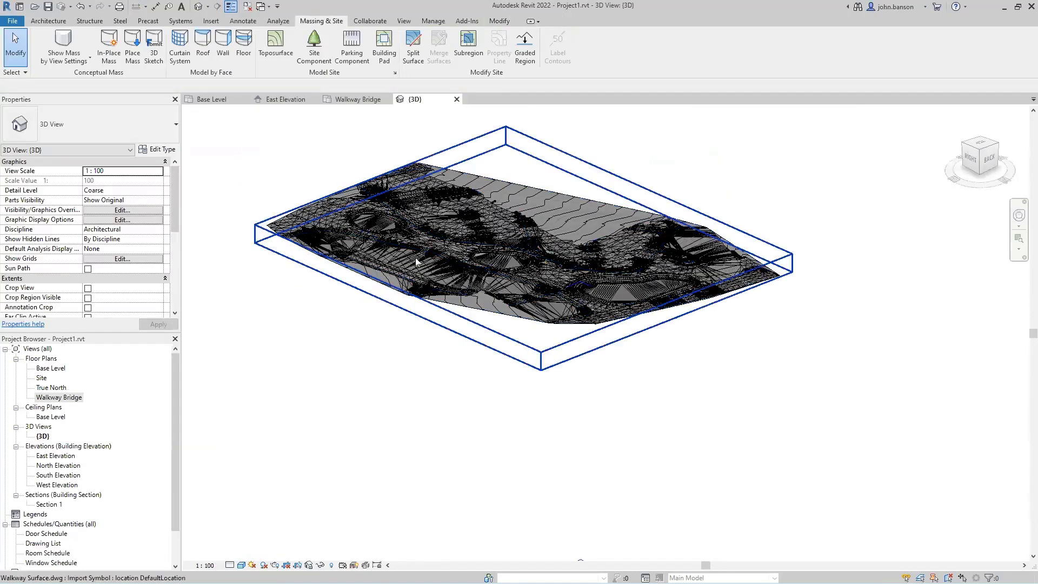
pyautogui.click(358, 311)
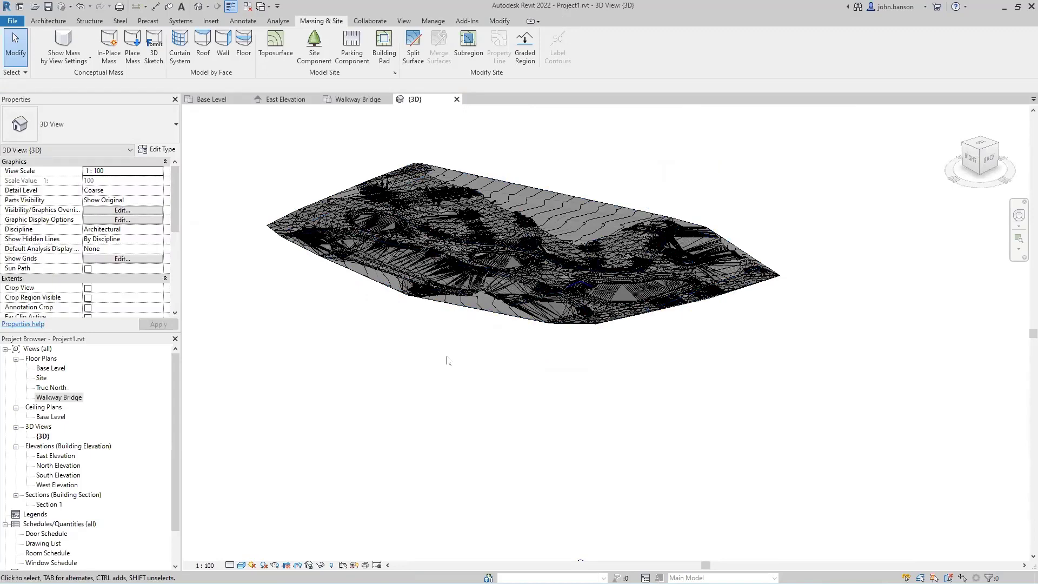
pyautogui.press('v')
pyautogui.press('v')
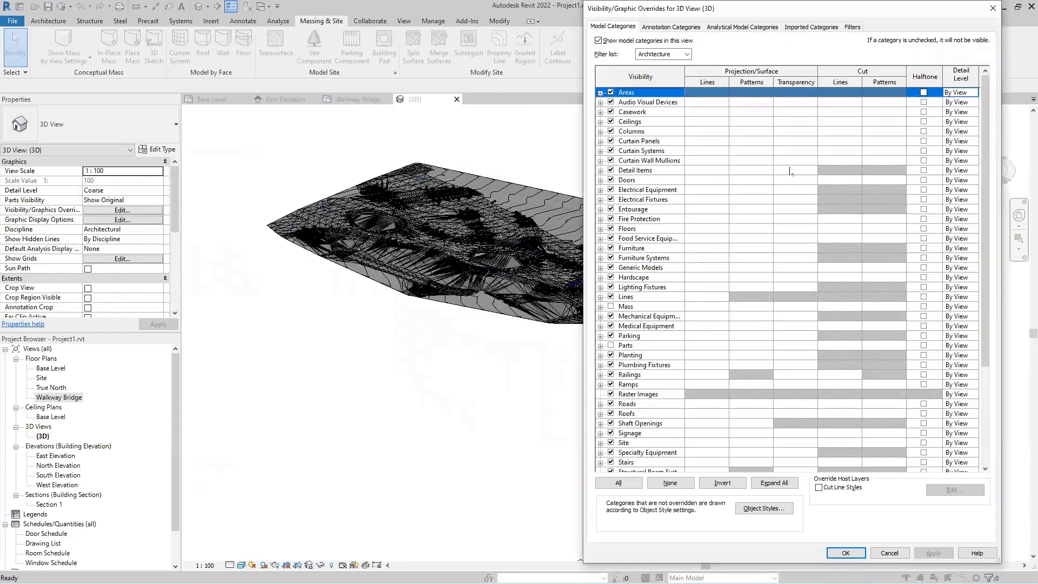
pyautogui.click(809, 28)
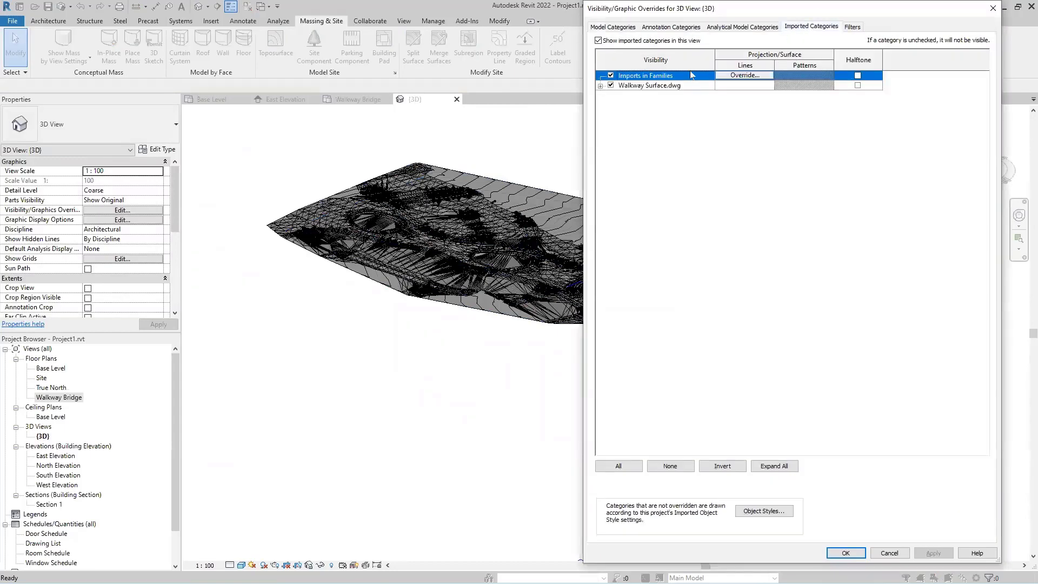
pyautogui.click(611, 86)
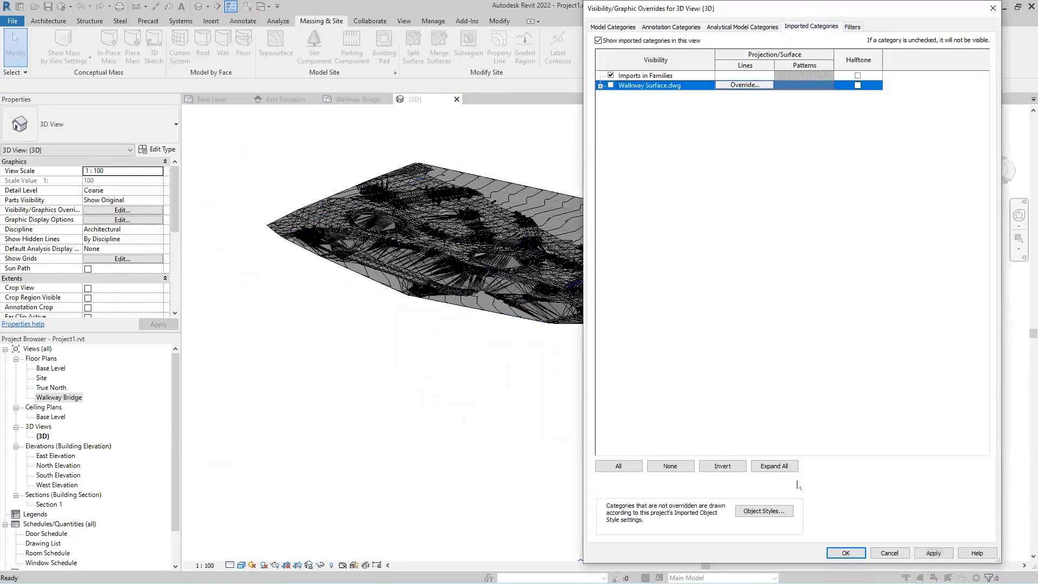
pyautogui.click(841, 554)
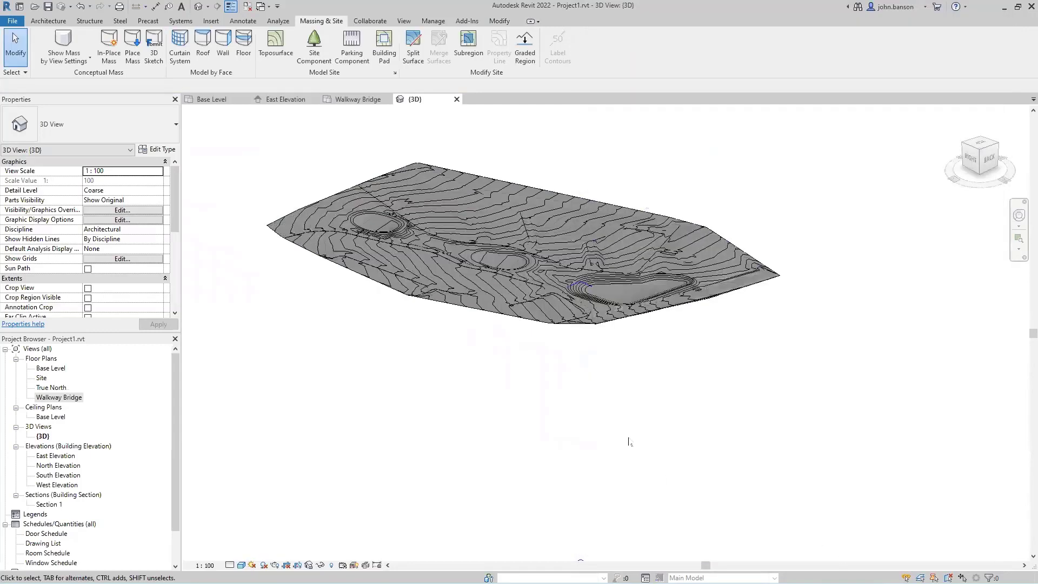
# Set the {3D} view's visual style to Wireframe.
pyautogui.moveTo(466, 351); pyautogui.dragTo(438, 403, button='middle')
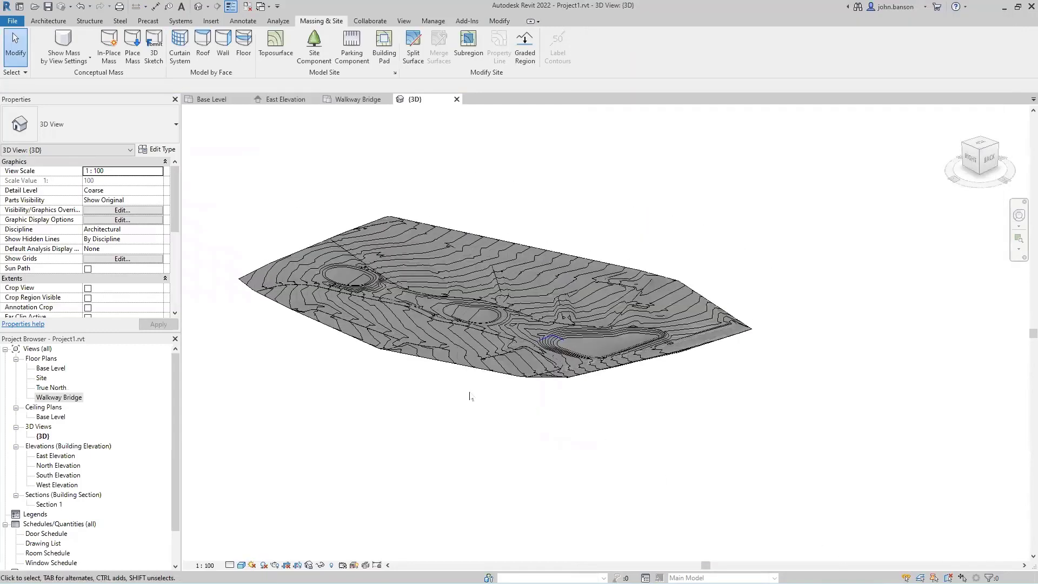
pyautogui.click(241, 565)
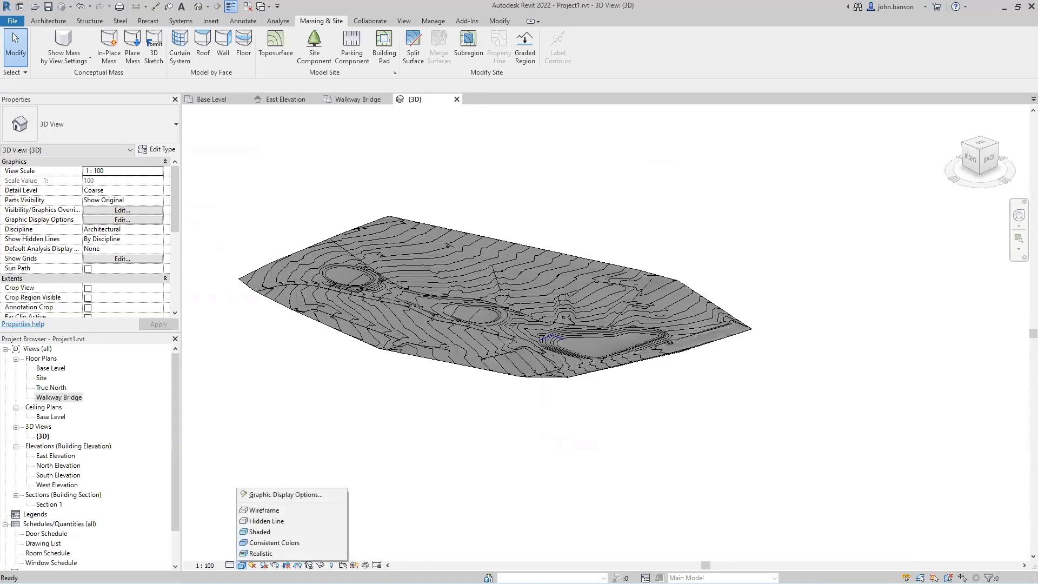
pyautogui.click(265, 510)
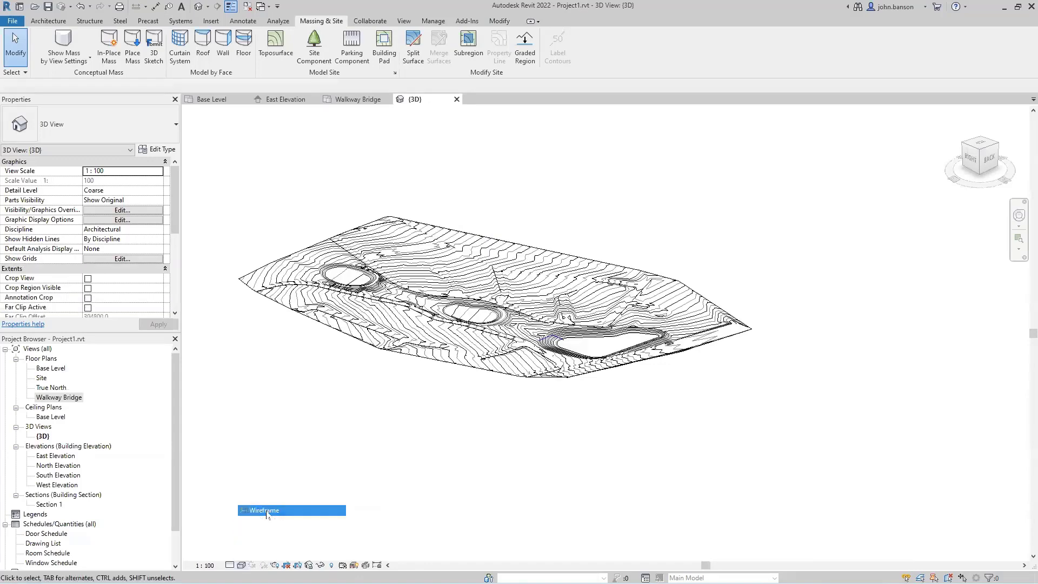
pyautogui.moveTo(573, 432); pyautogui.dragTo(608, 431, button='middle')
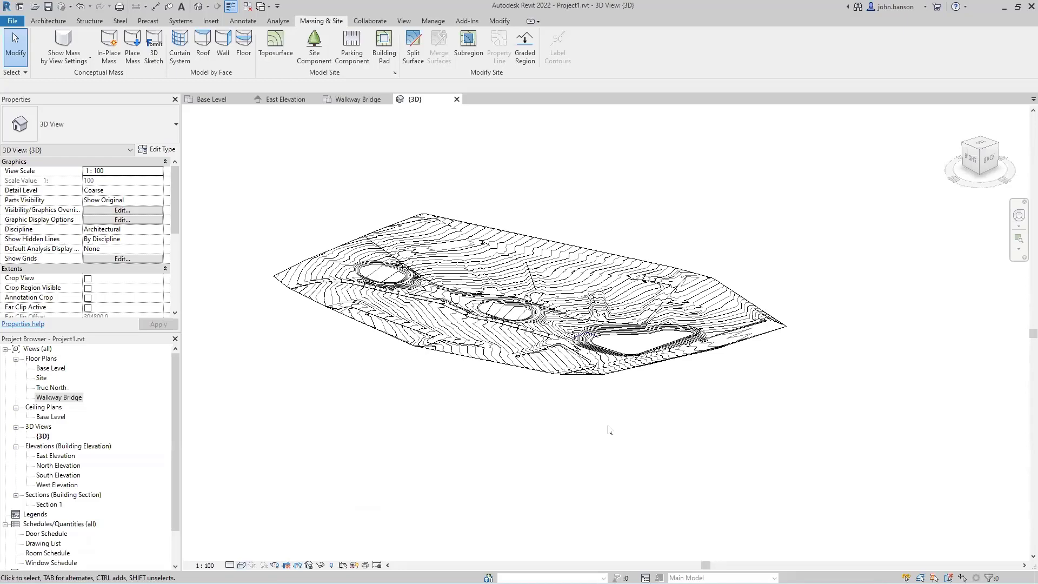
# Override the Topography category to display as halftone in the {3D} view.
pyautogui.press('v')
pyautogui.press('g')
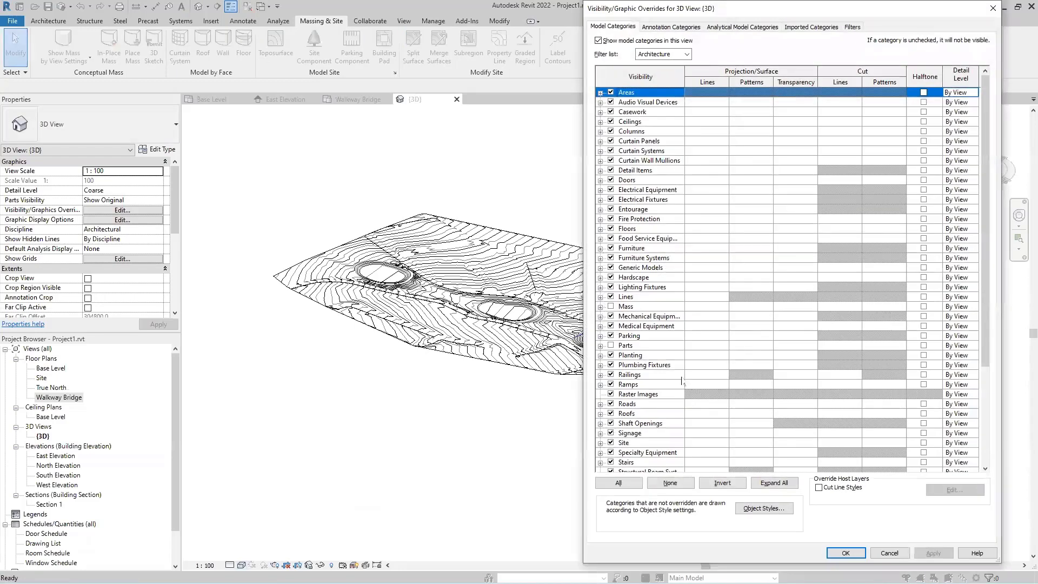
pyautogui.scroll(-3, 676, 391)
pyautogui.scroll(-3, 677, 391)
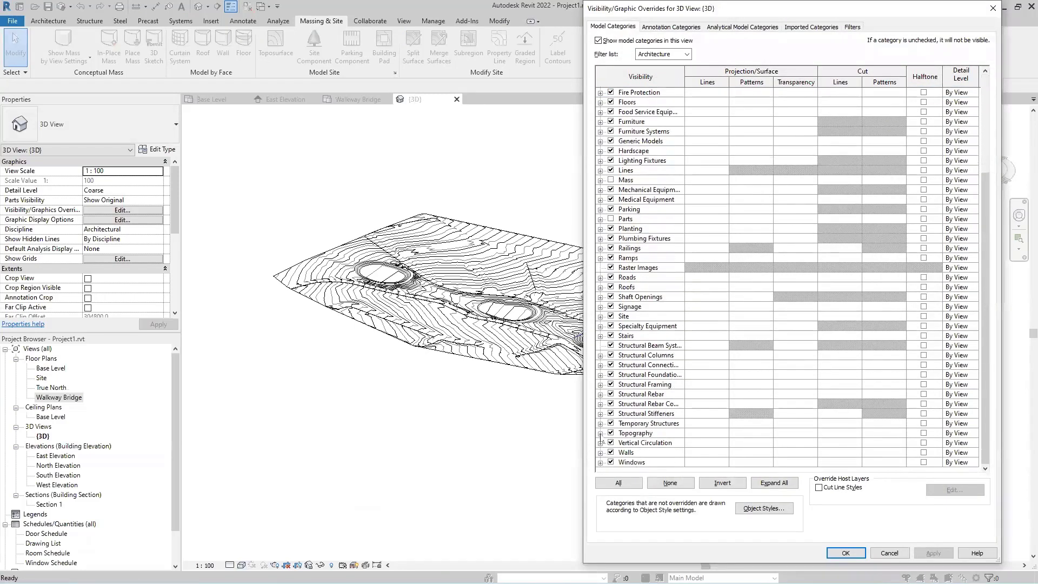
pyautogui.click(923, 433)
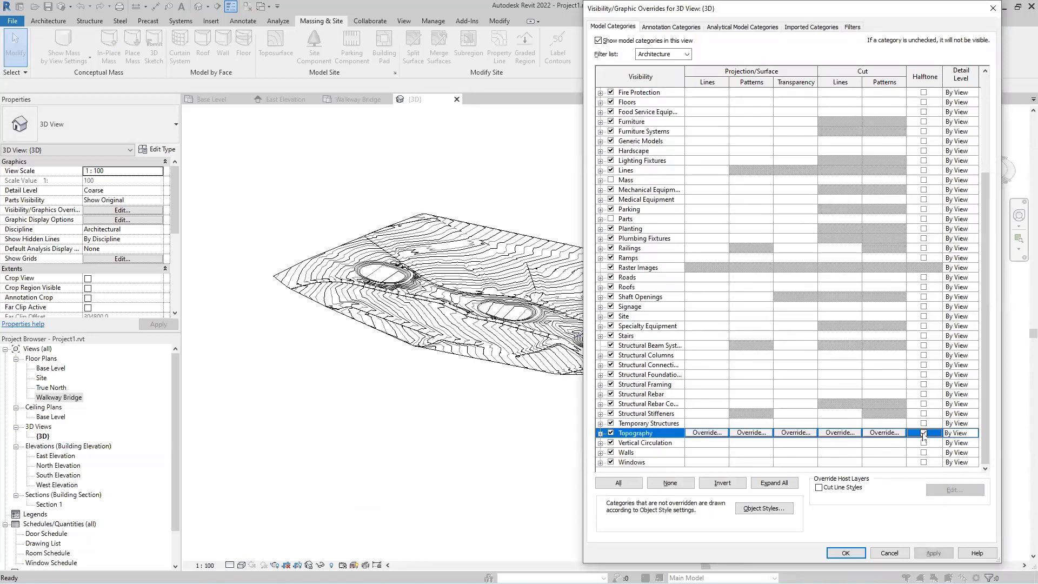
pyautogui.click(845, 553)
pyautogui.scroll(3, 603, 388)
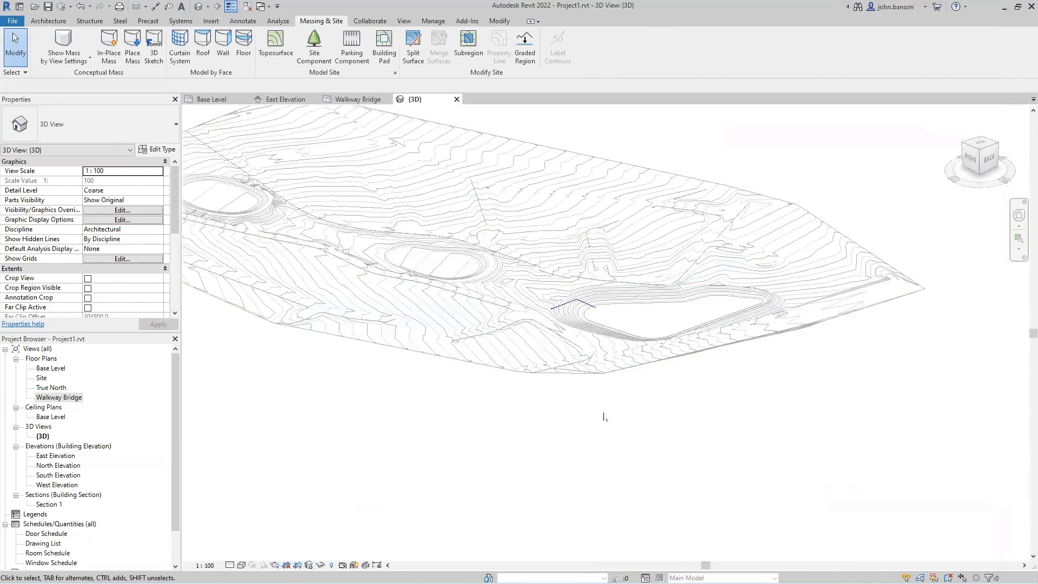
pyautogui.keyDown('shift'); pyautogui.moveTo(602, 421); pyautogui.dragTo(607, 472, button='middle'); pyautogui.keyUp('shift')
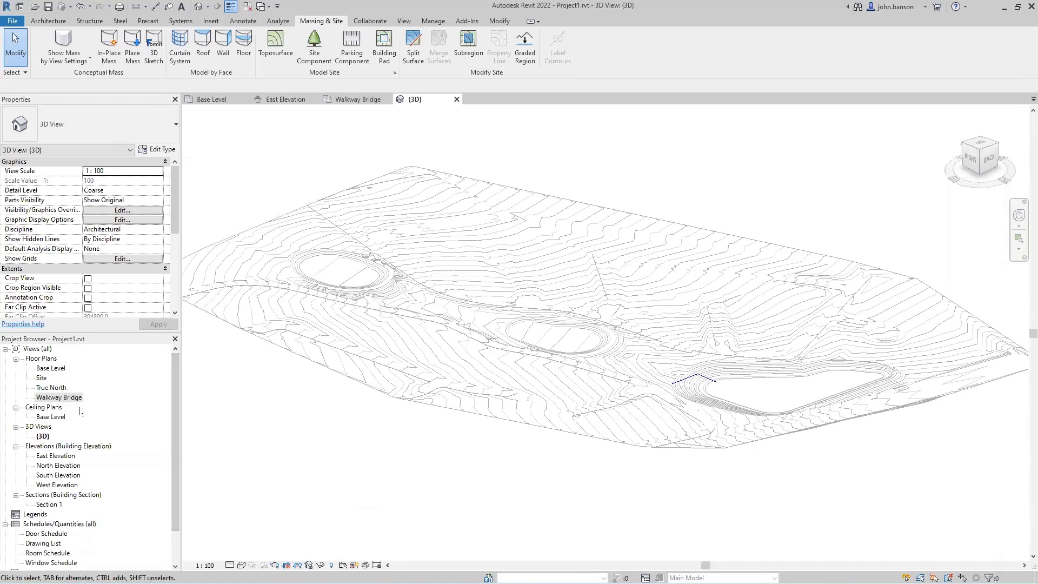
# Duplicate the {3D} view and rename the copy as Export.
pyautogui.rightClick(43, 437)
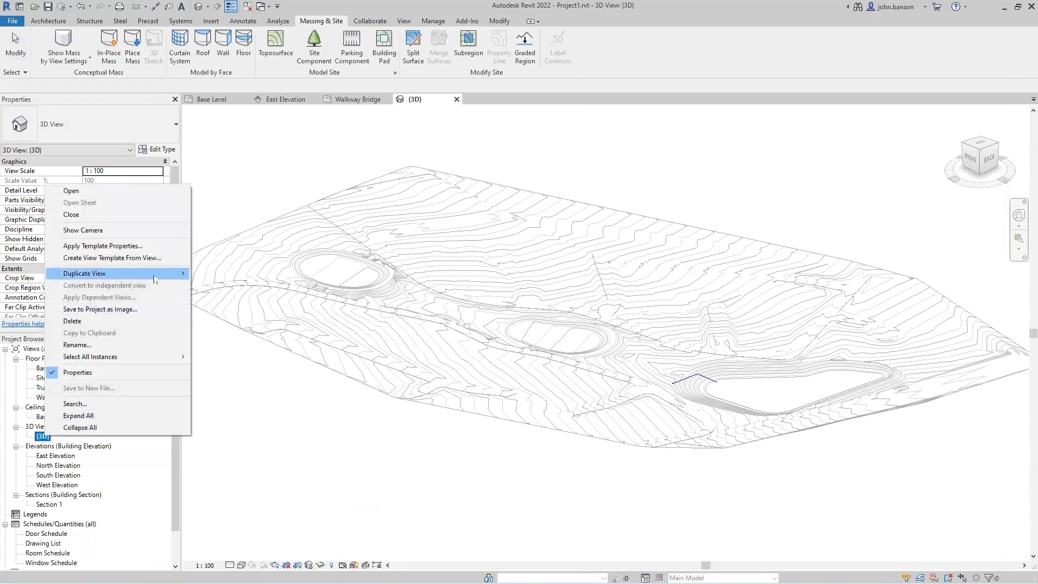
pyautogui.moveTo(154, 278)
pyautogui.click(236, 276)
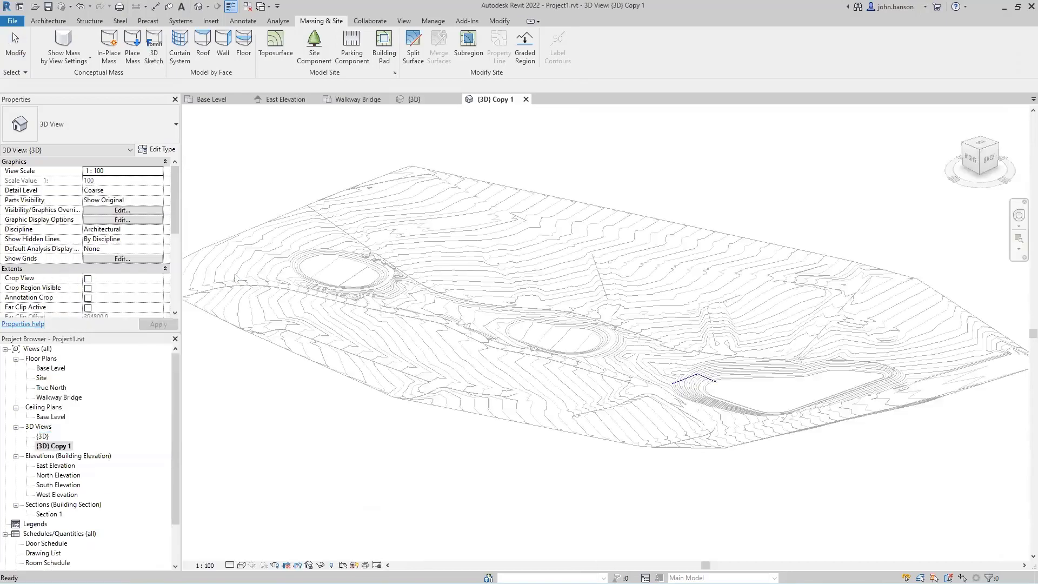
pyautogui.click(56, 447)
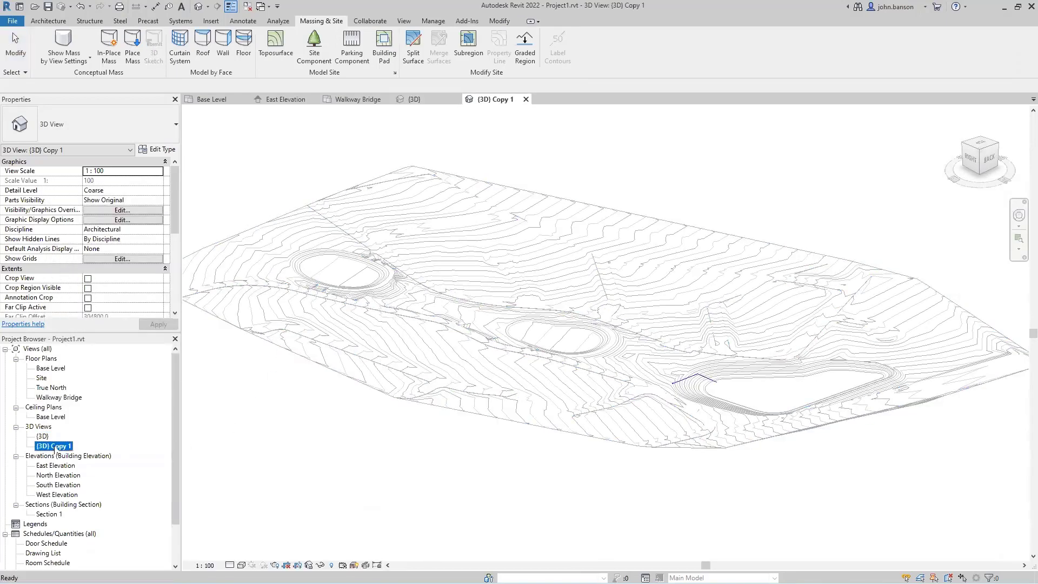
pyautogui.click(56, 447)
pyautogui.write('Export')
pyautogui.press('Return')
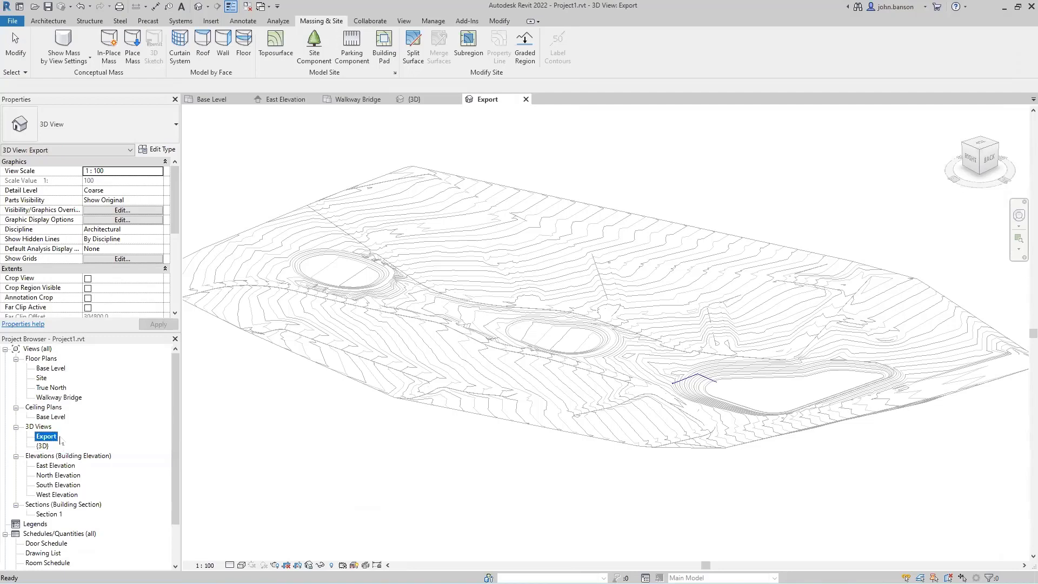
pyautogui.click(322, 415)
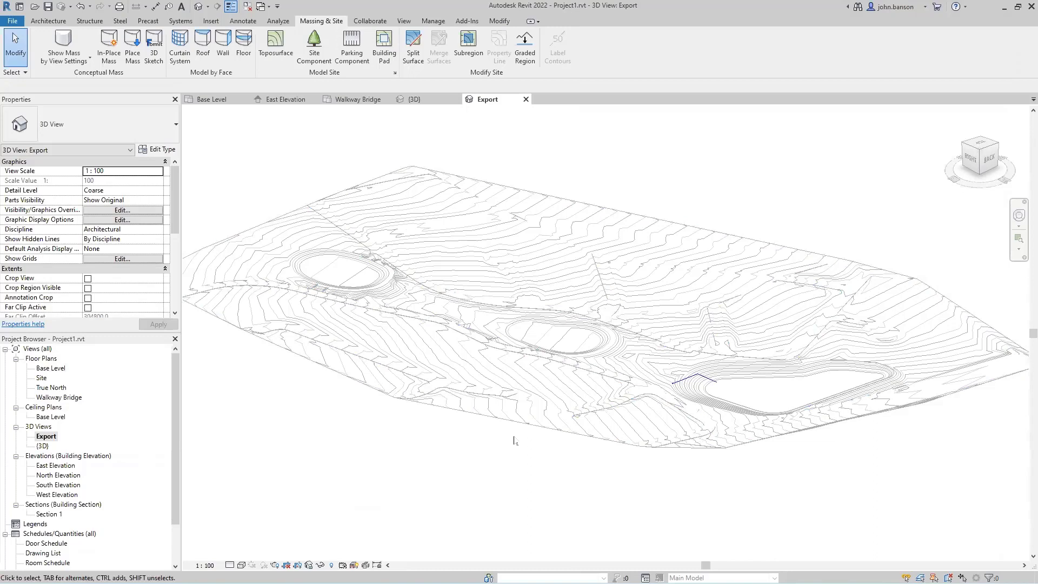
# In the Walkway Bridge plan, draw a model line 3000 long at 155° beside the 448000 contour label.
pyautogui.click(357, 100)
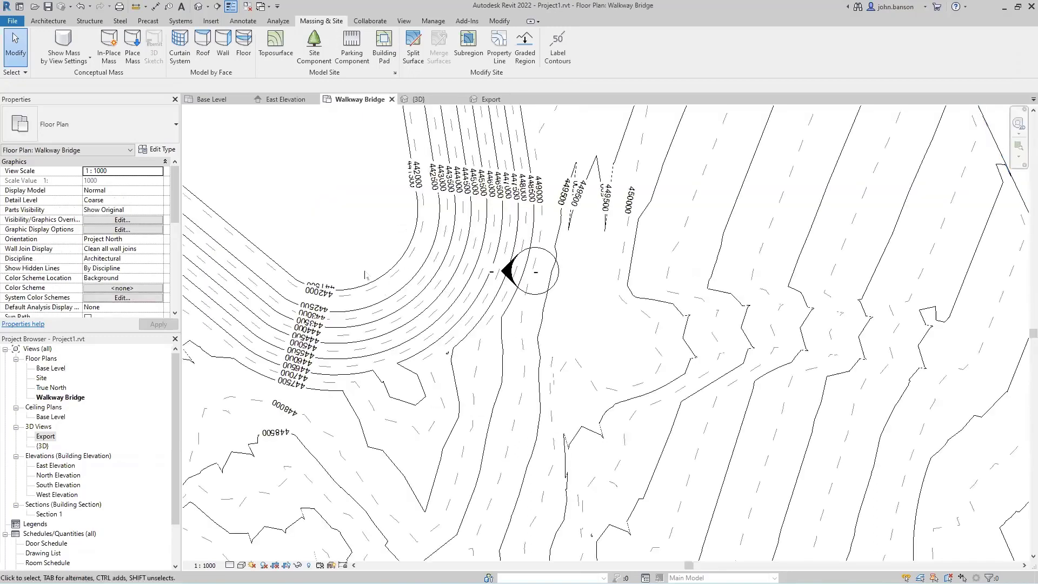
pyautogui.moveTo(367, 239); pyautogui.dragTo(391, 200, button='middle')
pyautogui.moveTo(352, 391); pyautogui.dragTo(364, 351, button='middle')
pyautogui.scroll(5, 364, 349)
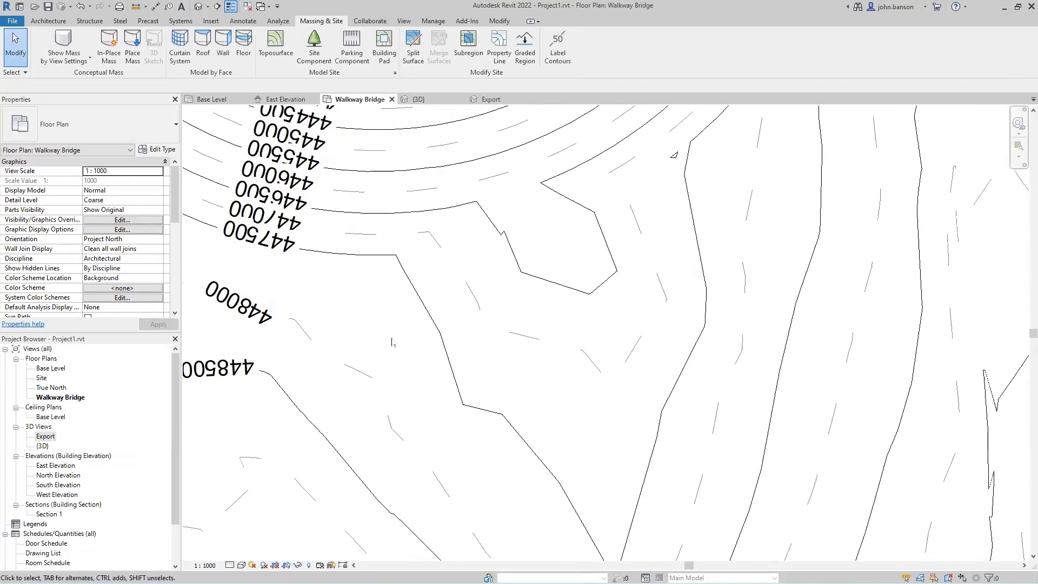
pyautogui.moveTo(381, 340); pyautogui.dragTo(481, 303, button='middle')
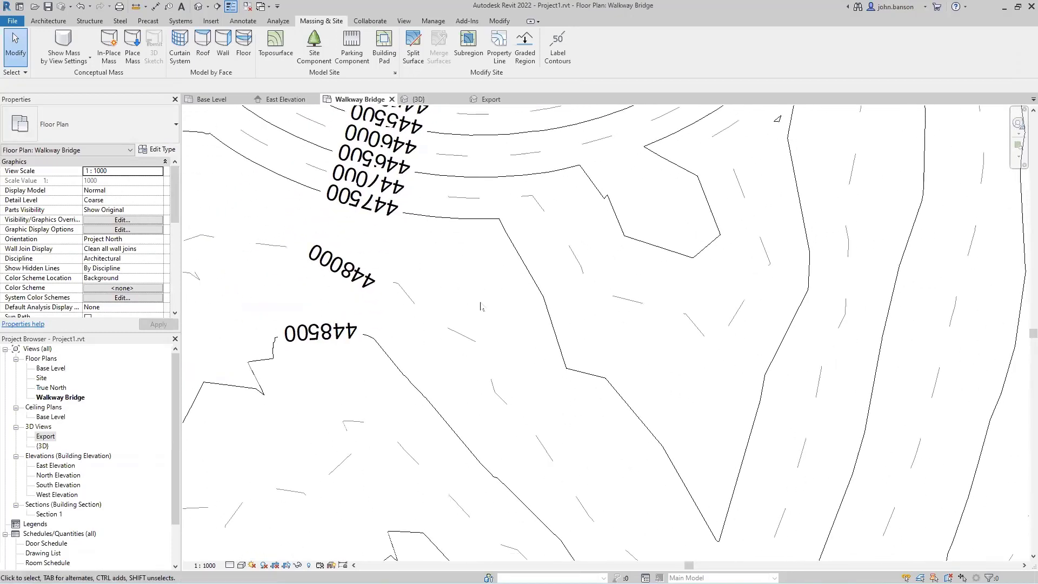
pyautogui.click(45, 24)
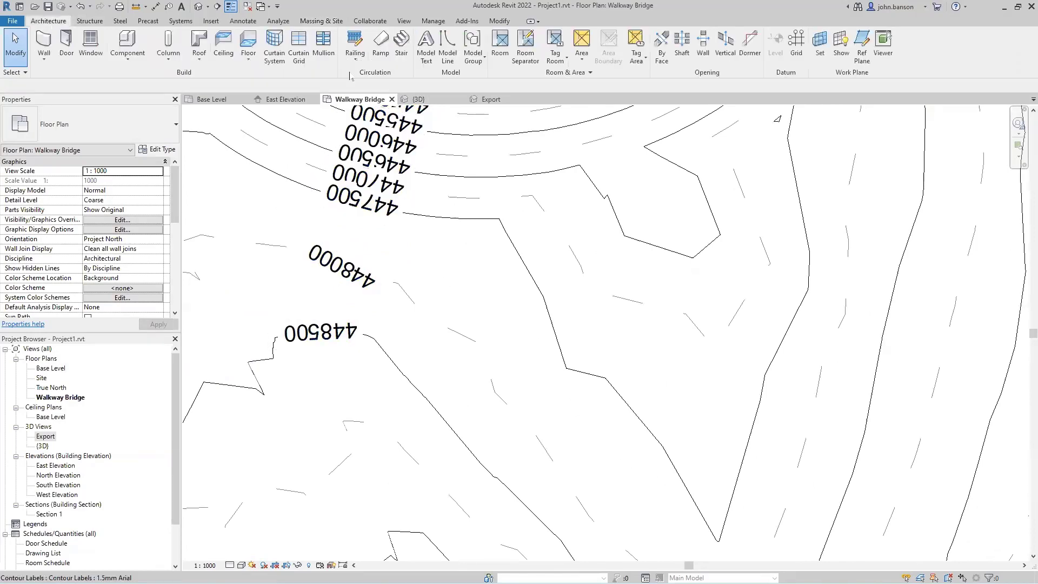
pyautogui.click(449, 46)
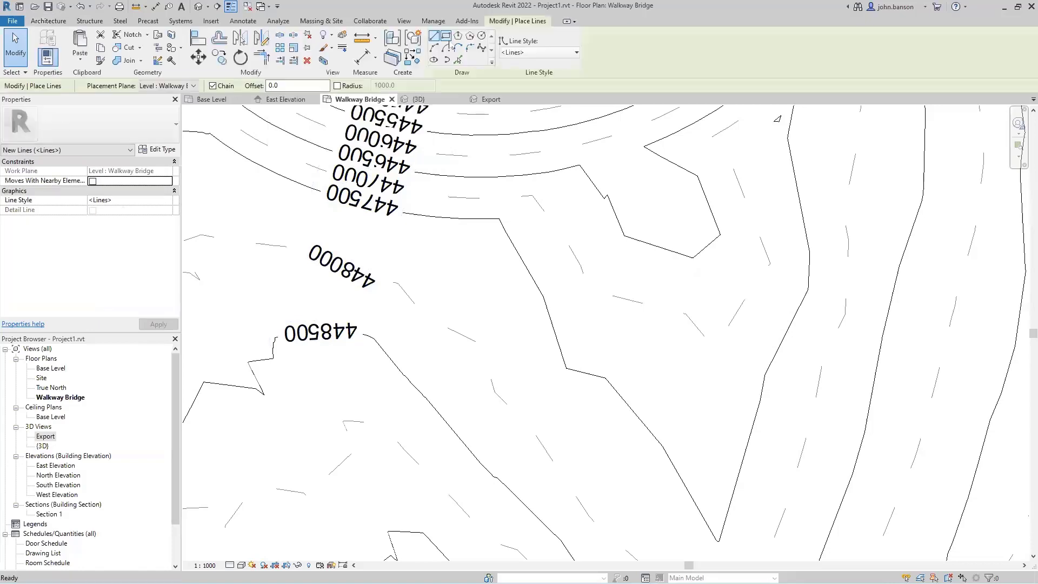
pyautogui.scroll(2, 468, 340)
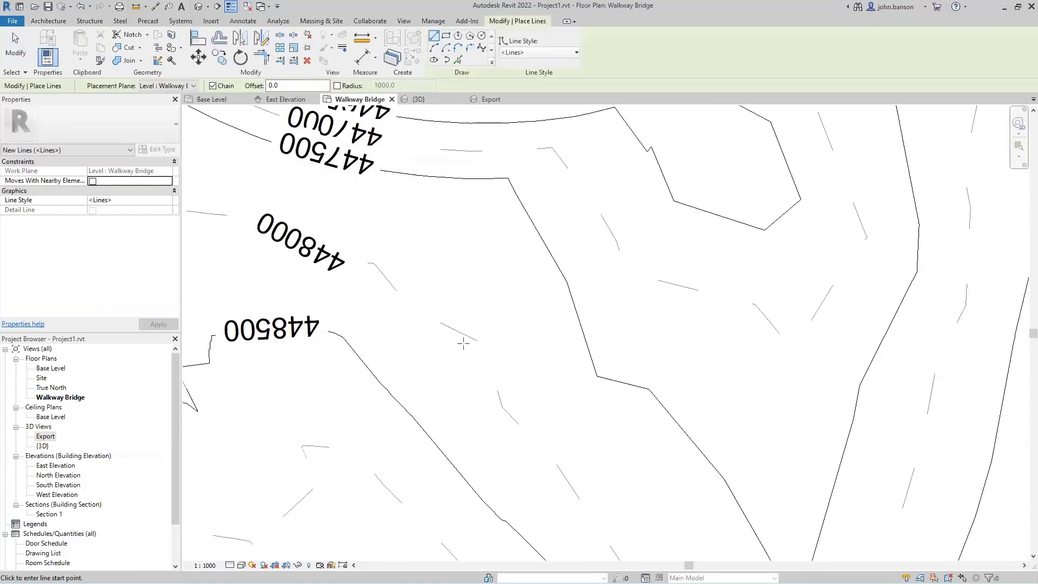
pyautogui.scroll(-3, 480, 367)
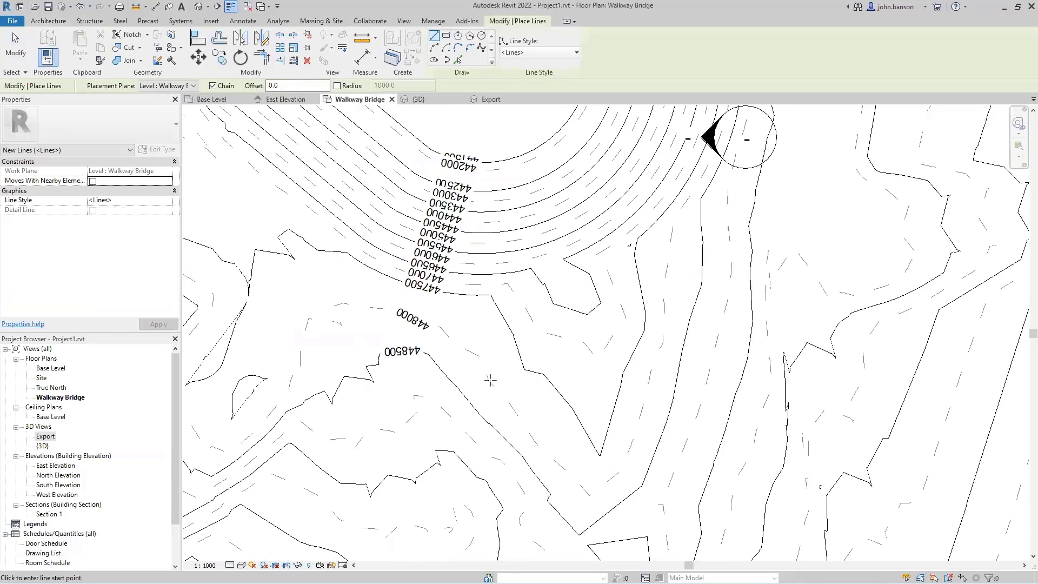
pyautogui.scroll(3, 495, 367)
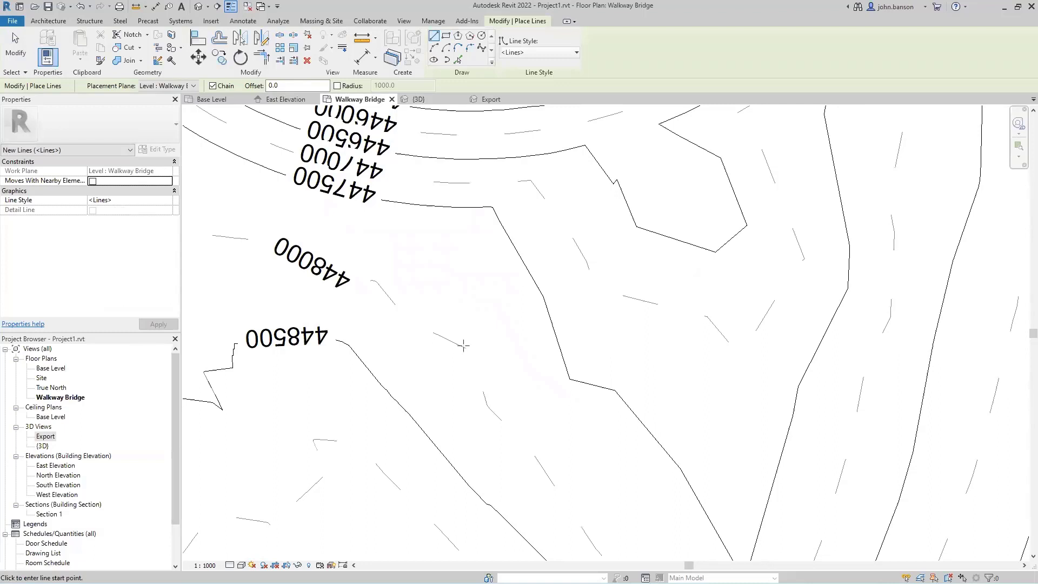
pyautogui.click(463, 347)
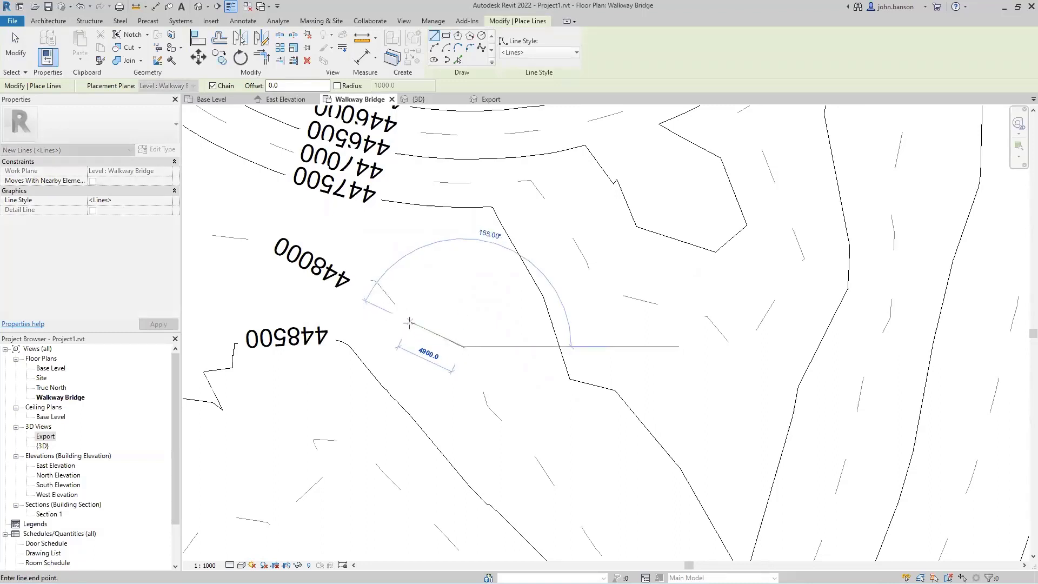
pyautogui.write('3000')
pyautogui.press('Return')
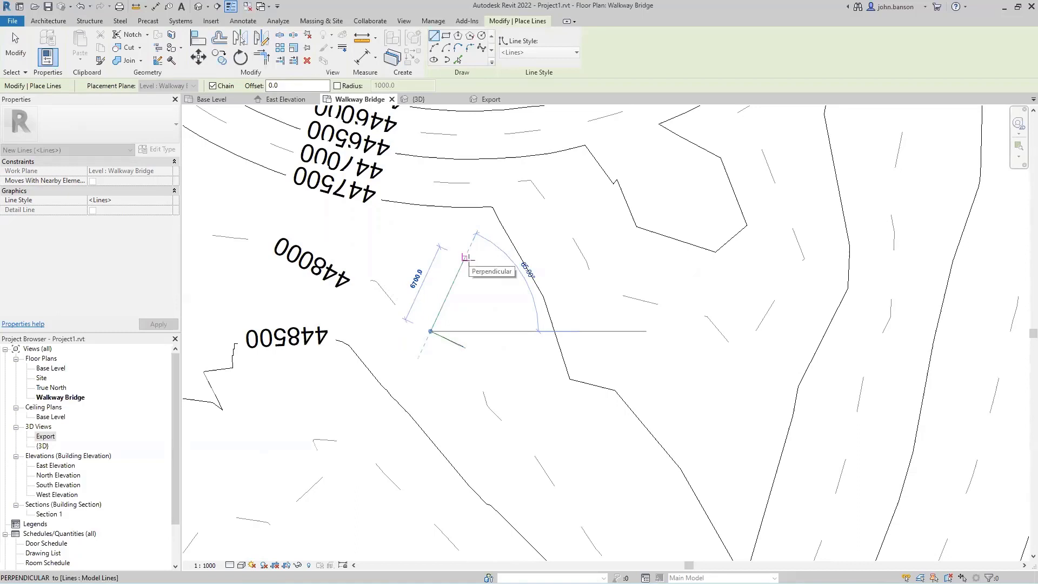
# Complete the model-line rectangle with a 6000 perpendicular side, the opposite 3000 side and a closing line back to the start.
pyautogui.scroll(2, 464, 258)
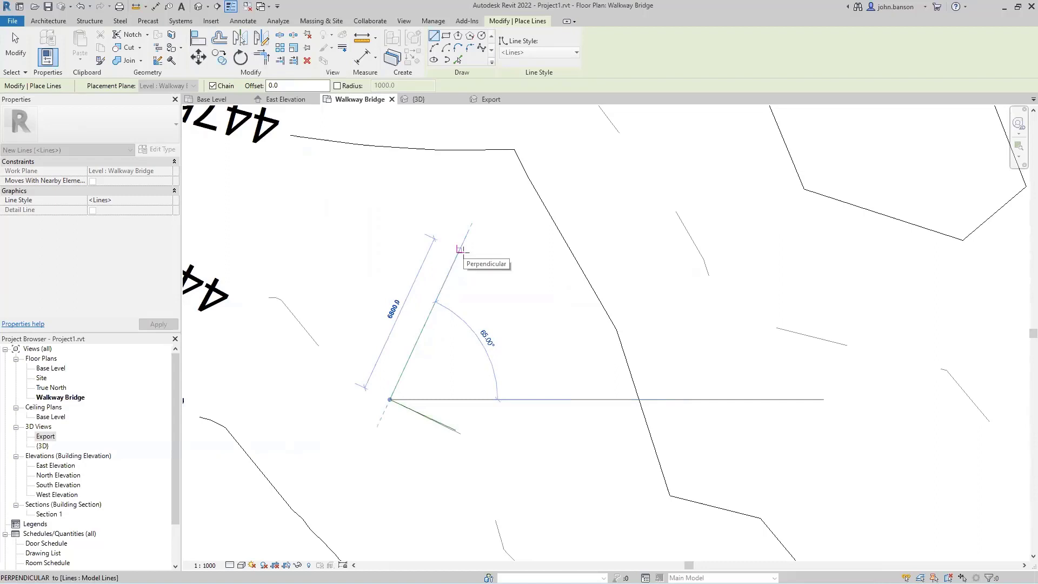
pyautogui.write('6000')
pyautogui.press('Return')
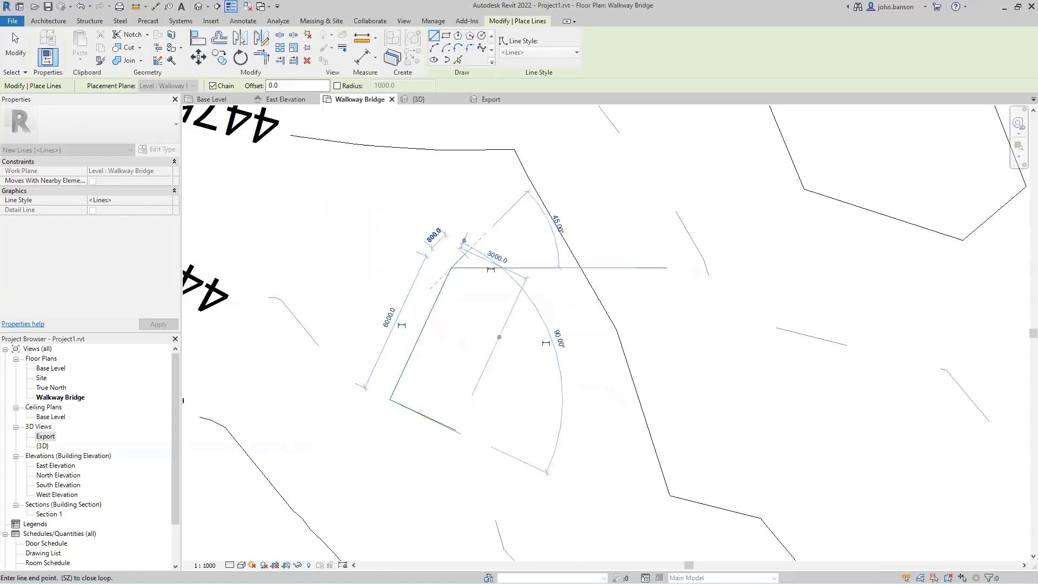
pyautogui.click(516, 299)
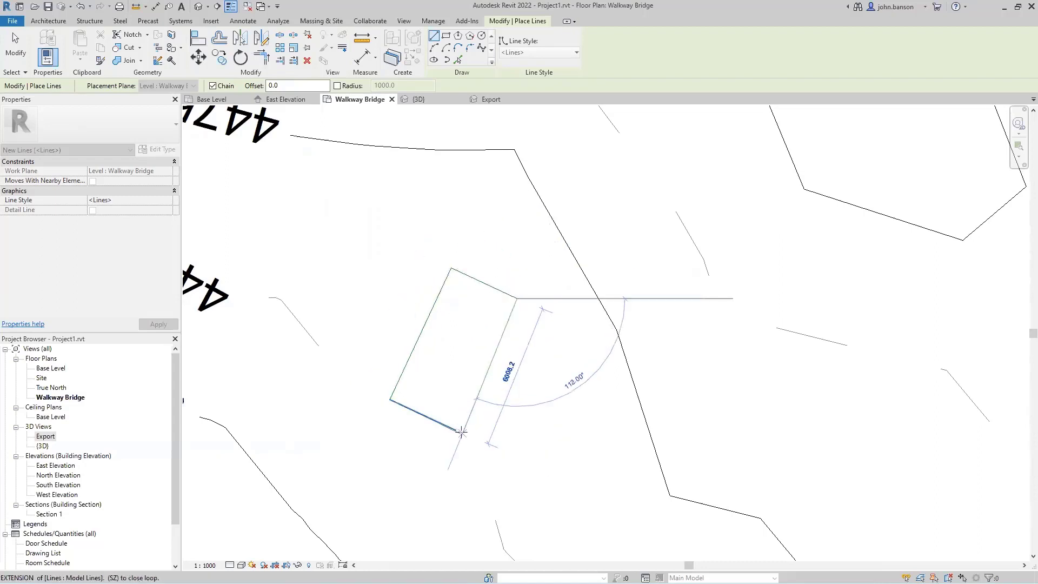
pyautogui.click(456, 430)
pyautogui.scroll(-3, 518, 368)
pyautogui.scroll(-3, 518, 367)
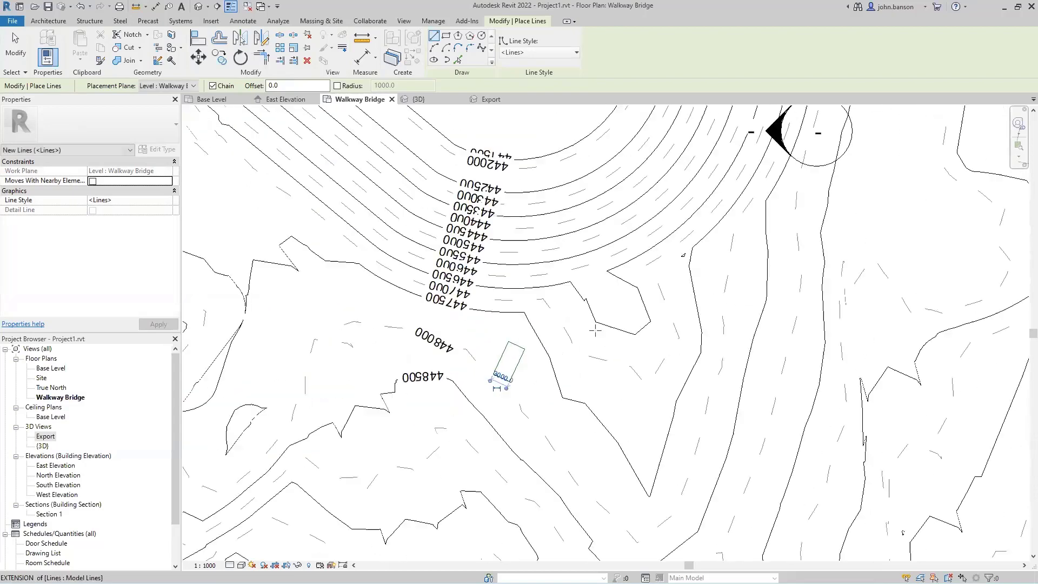
# Draw a model line 3000 long along the 449500 contour, just above the elevation marker across the basin.
pyautogui.moveTo(706, 241); pyautogui.dragTo(471, 426, button='middle')
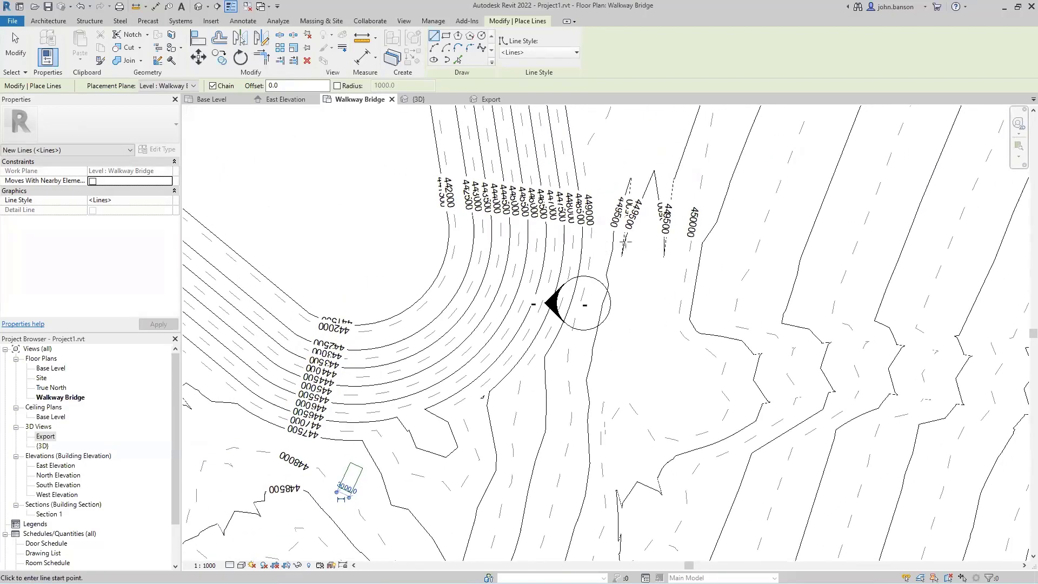
pyautogui.scroll(2, 625, 252)
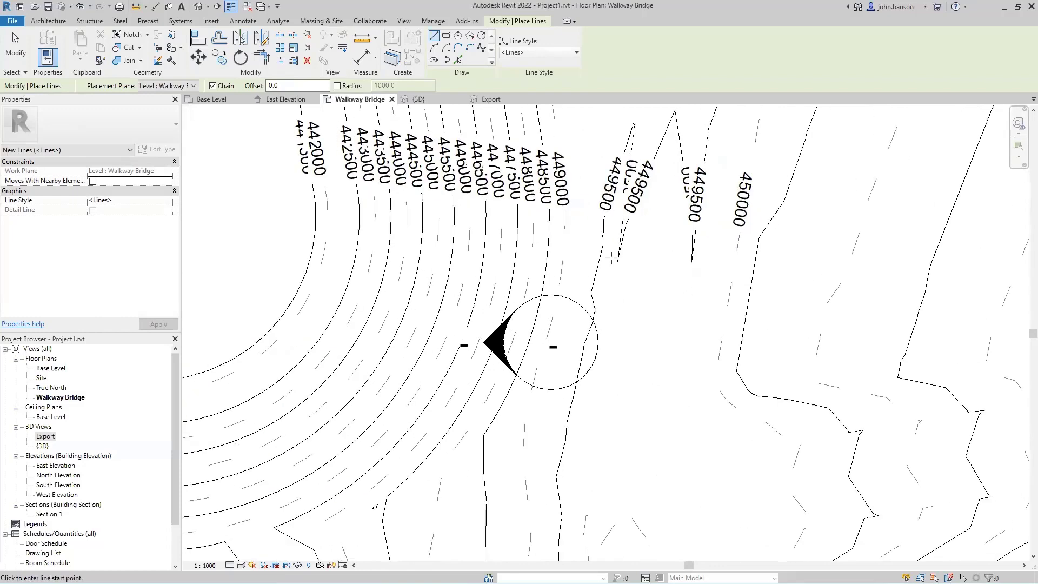
pyautogui.scroll(1, 612, 258)
pyautogui.scroll(1, 591, 273)
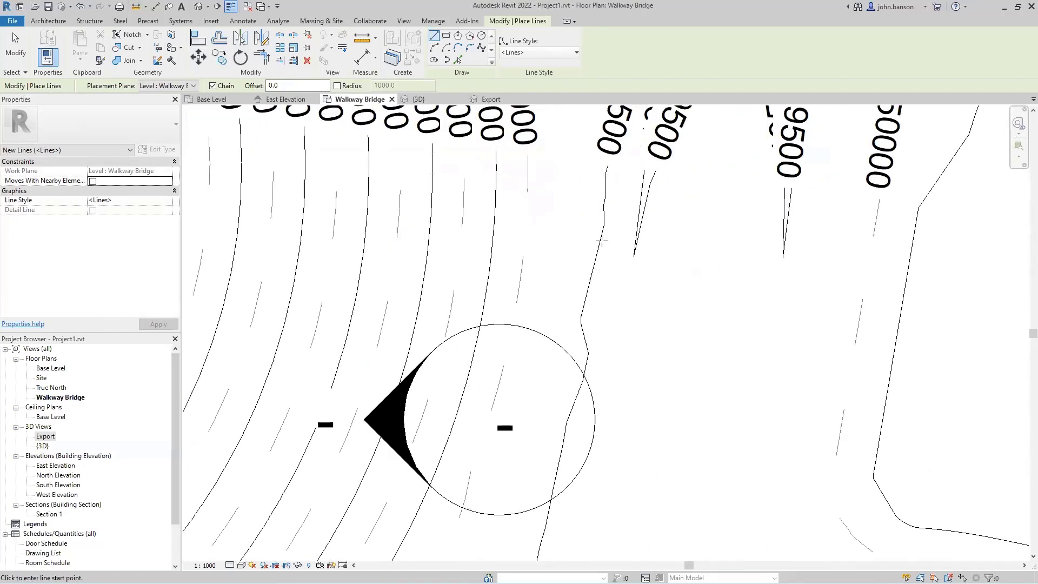
pyautogui.click(601, 234)
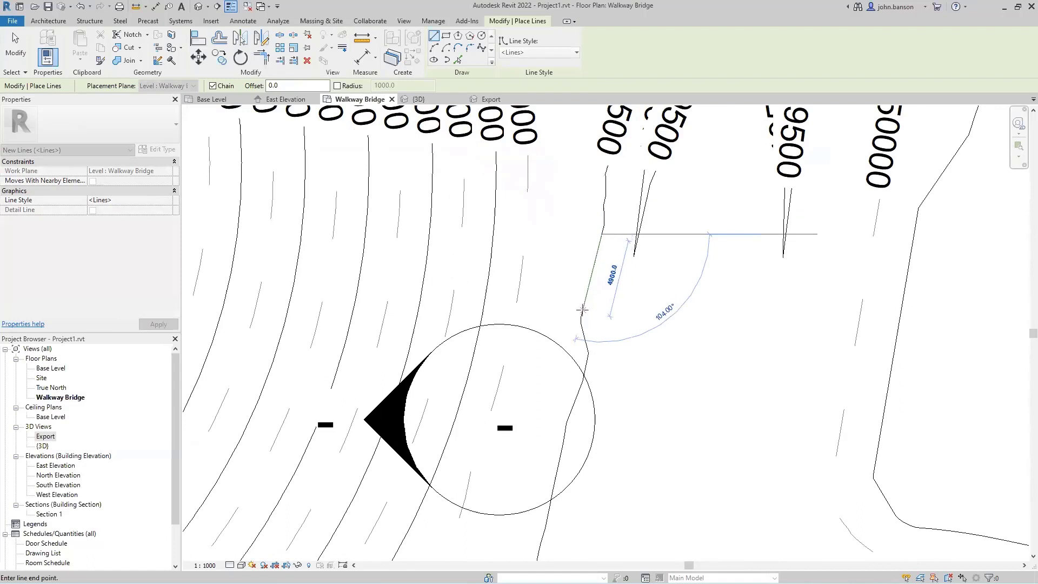
pyautogui.write('3000')
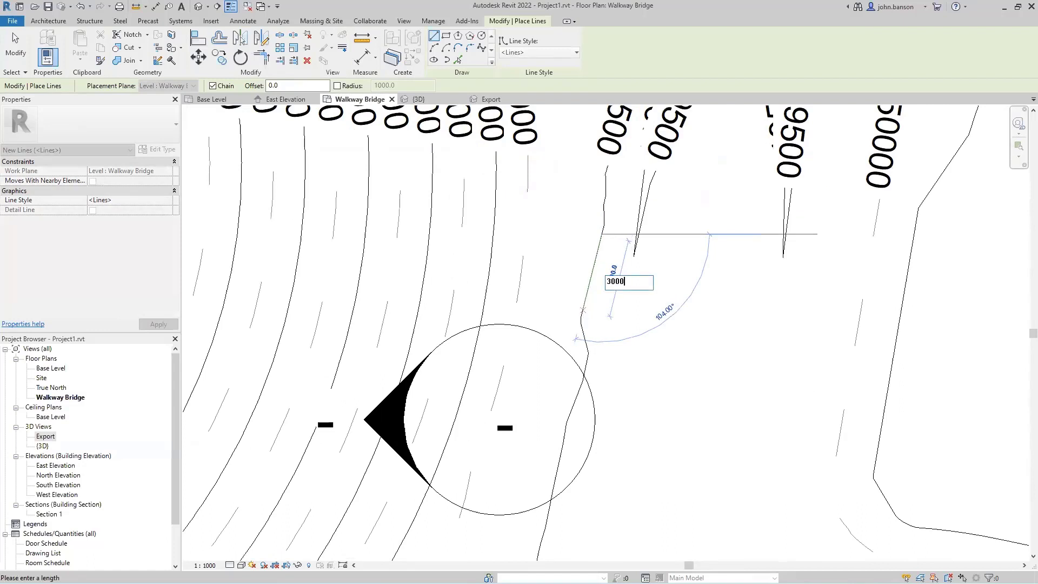
pyautogui.press('Return')
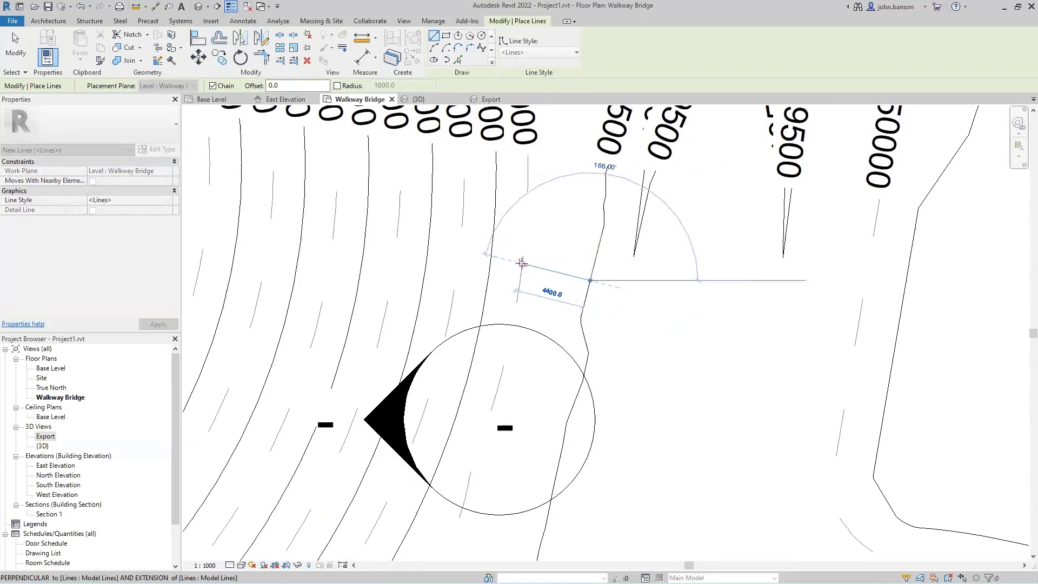
# Complete the second rectangle with a 6000 perpendicular side towards the basin, a 3000 return and a closing side on the 449500 contour.
pyautogui.scroll(2, 519, 263)
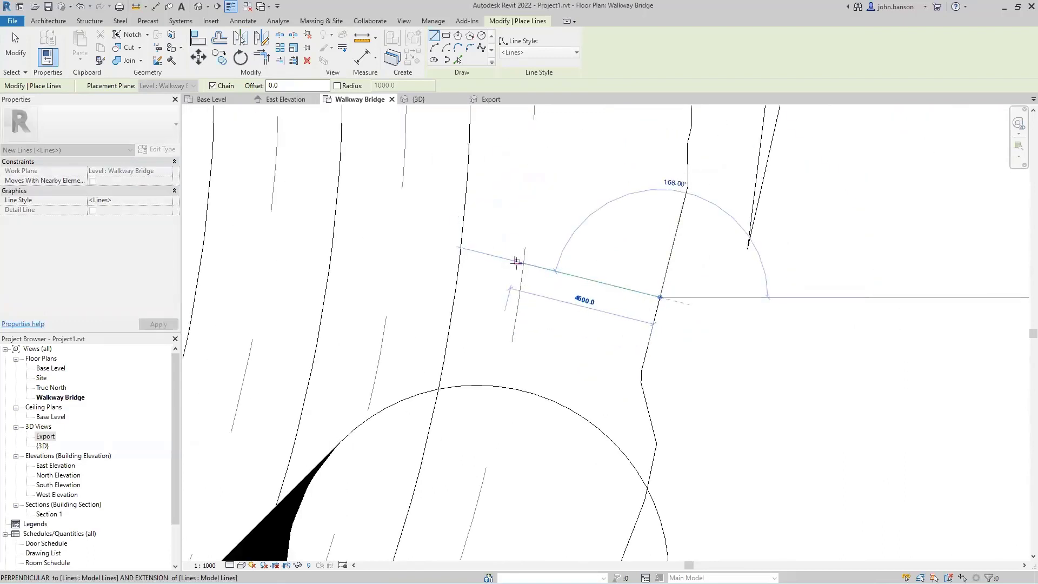
pyautogui.write('60')
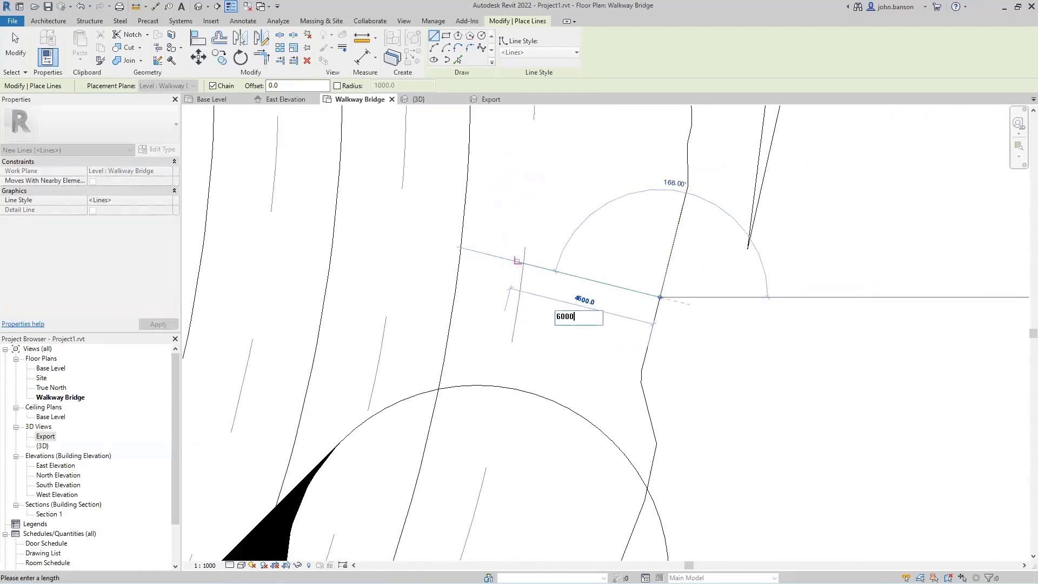
pyautogui.write('00')
pyautogui.press('Return')
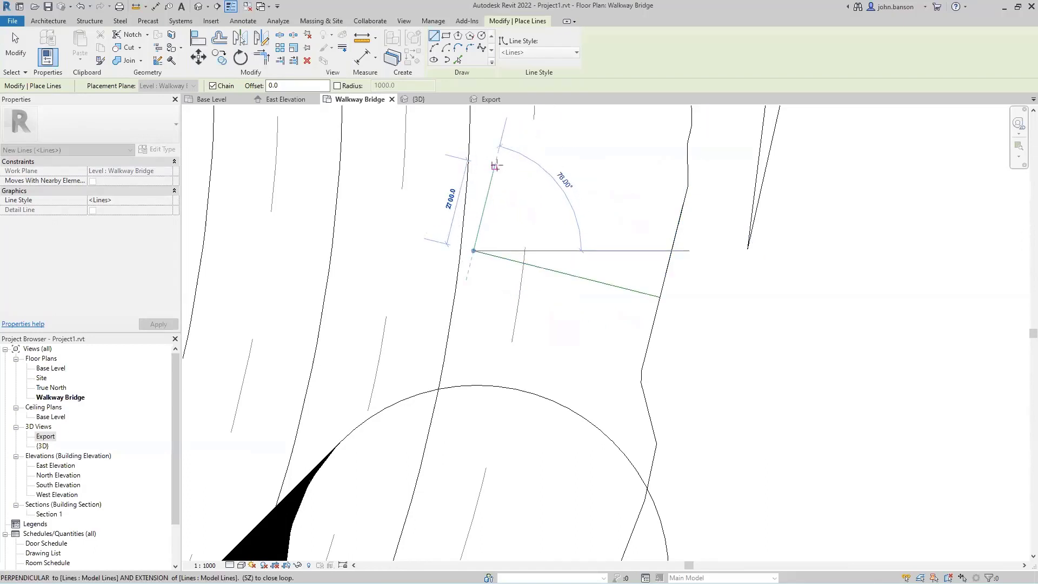
pyautogui.write('3000')
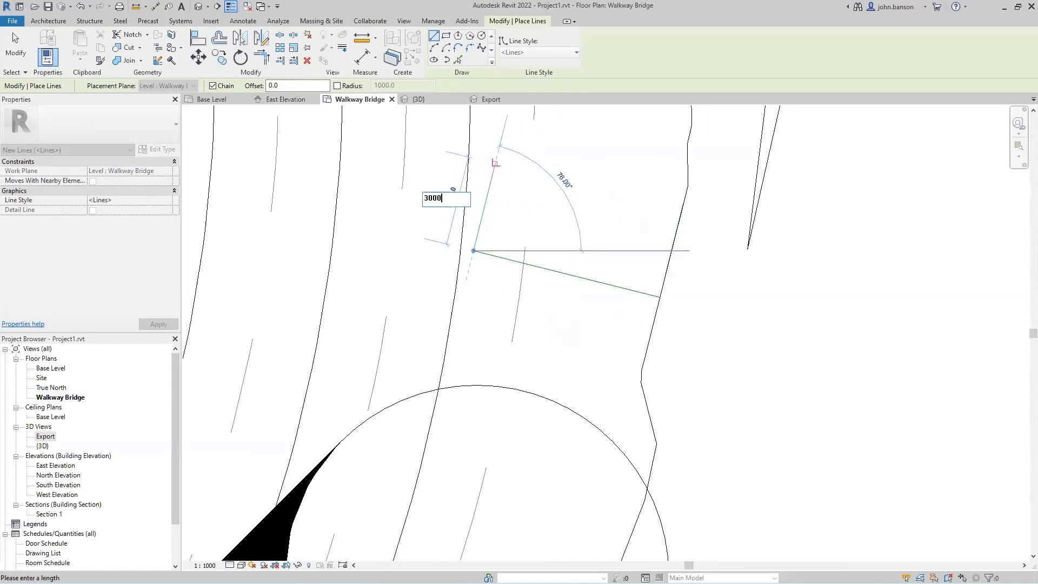
pyautogui.press('Return')
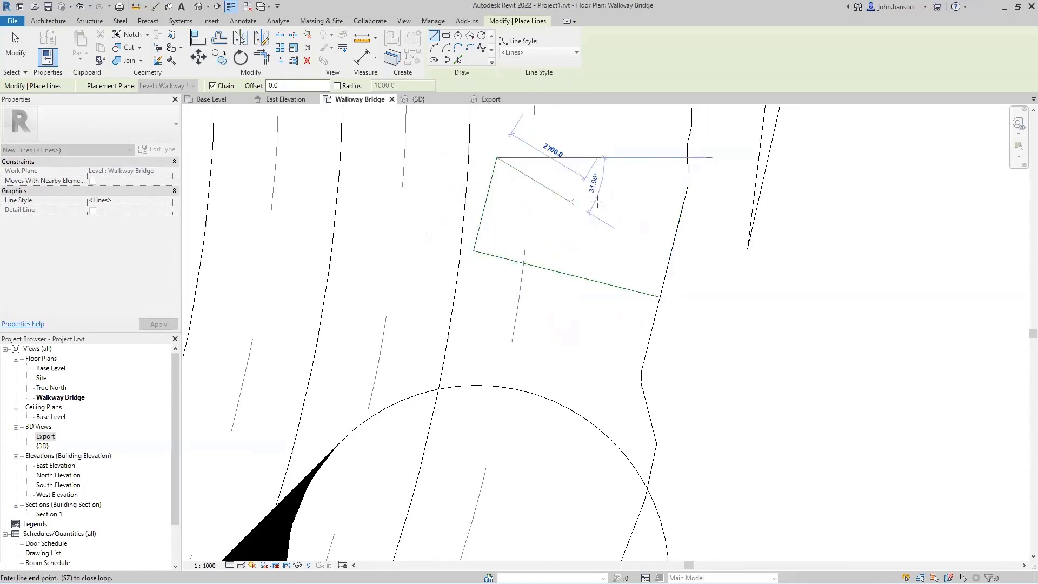
pyautogui.click(684, 204)
pyautogui.press('Escape')
pyautogui.press('Escape')
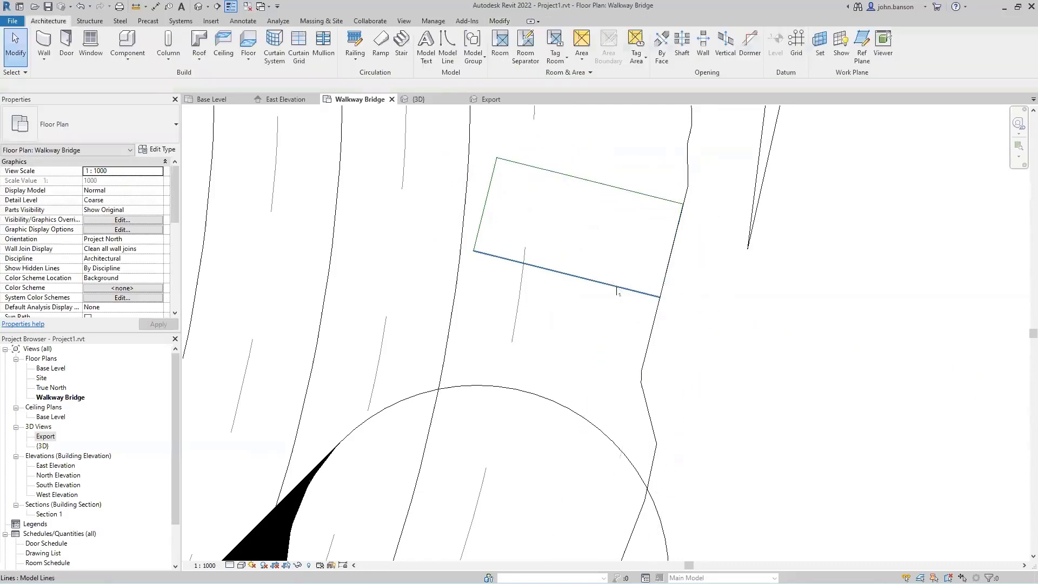
# Check the length of the second rectangle's lower long edge and view both rectangles together.
pyautogui.click(610, 284)
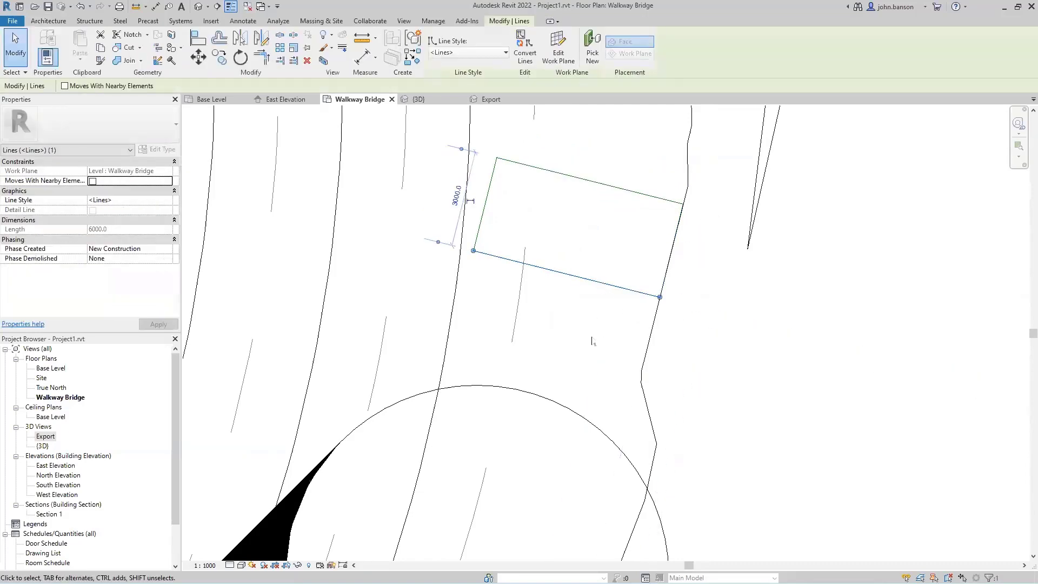
pyautogui.press('Escape')
pyautogui.scroll(-7, 592, 342)
pyautogui.moveTo(517, 297); pyautogui.dragTo(633, 138, button='middle')
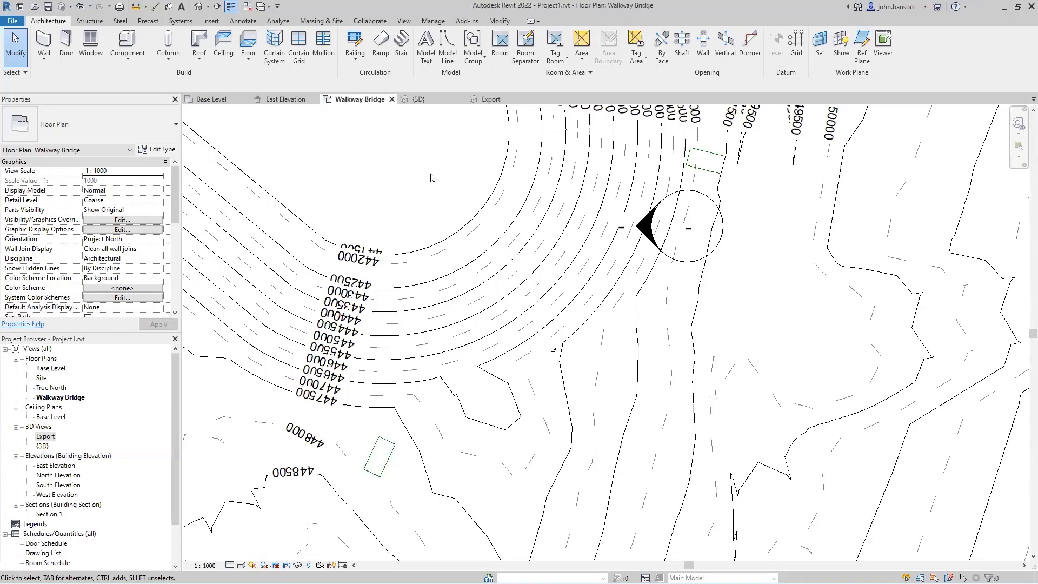
# Create an in-place mass, accepting its default name.
pyautogui.click(321, 21)
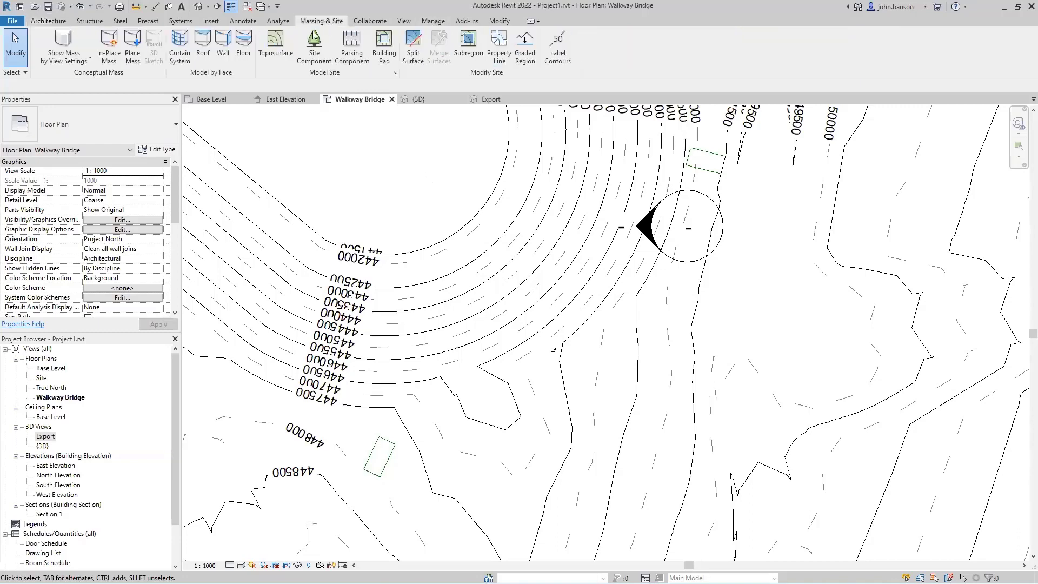
pyautogui.click(112, 60)
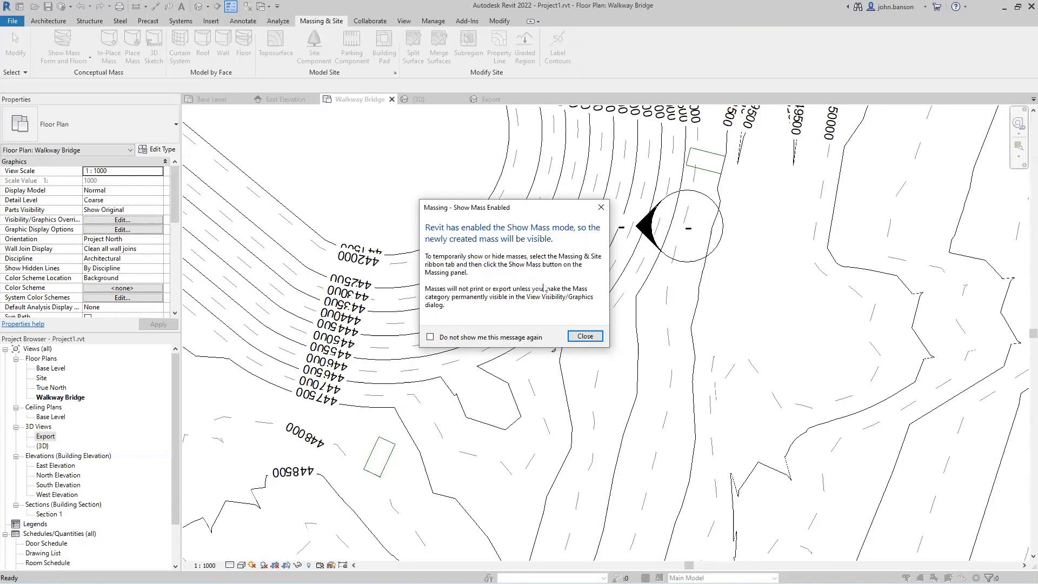
pyautogui.click(586, 336)
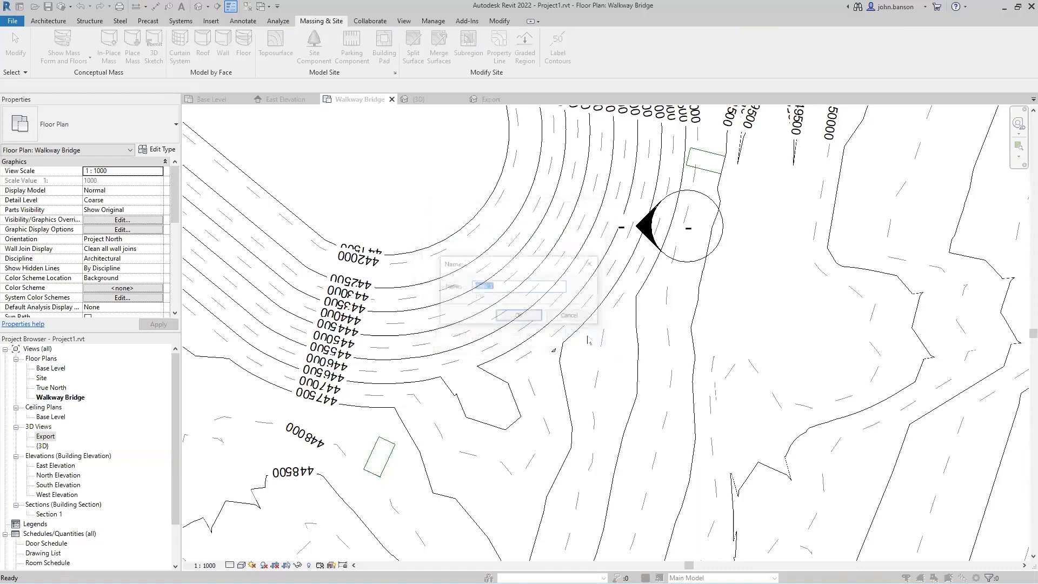
pyautogui.click(518, 317)
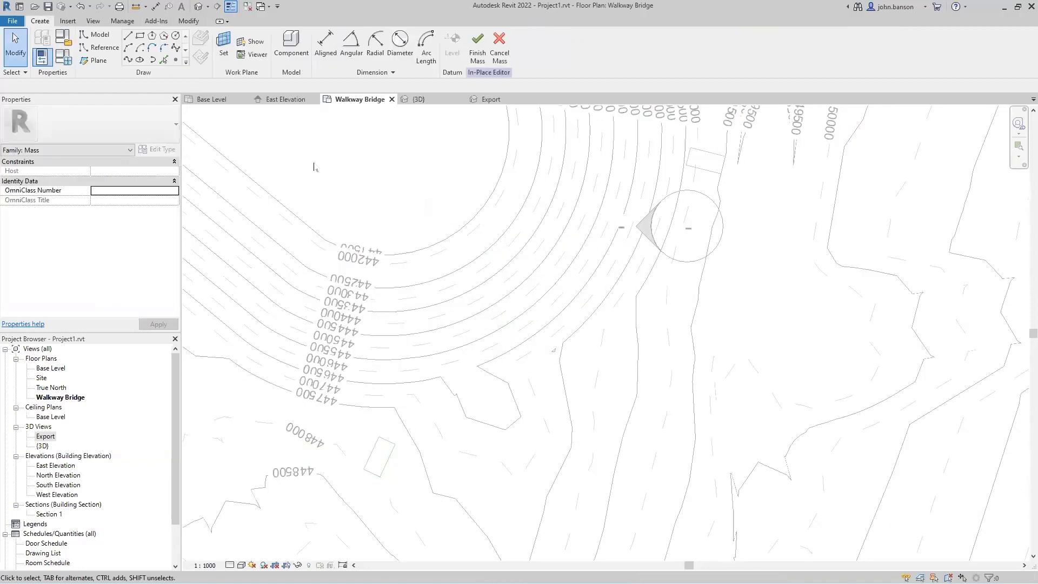
# Start a spline reference line through both corners of the right-hand long edge of the landing rectangle near the 448000 contour.
pyautogui.click(100, 48)
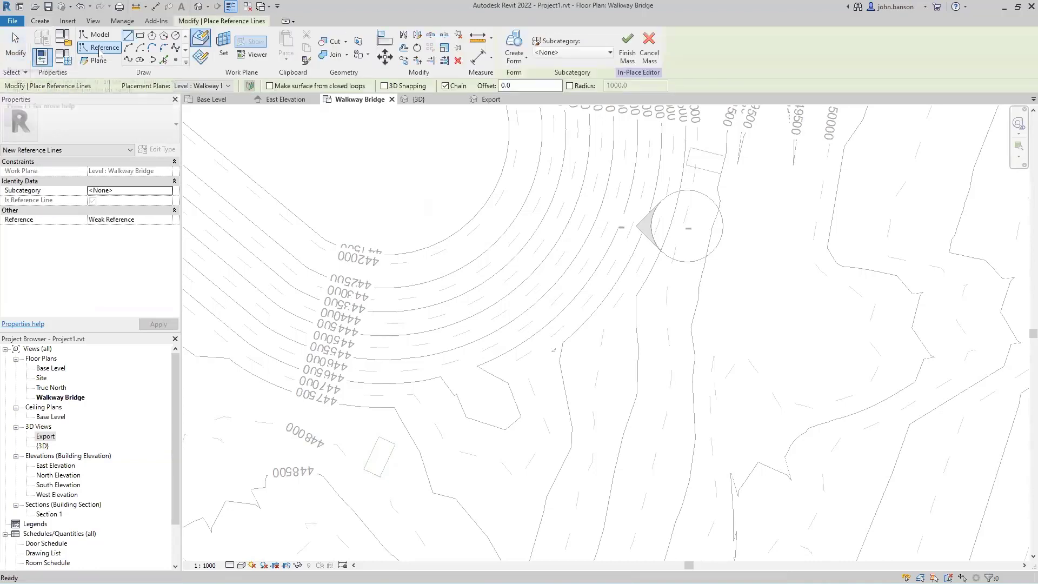
pyautogui.click(128, 60)
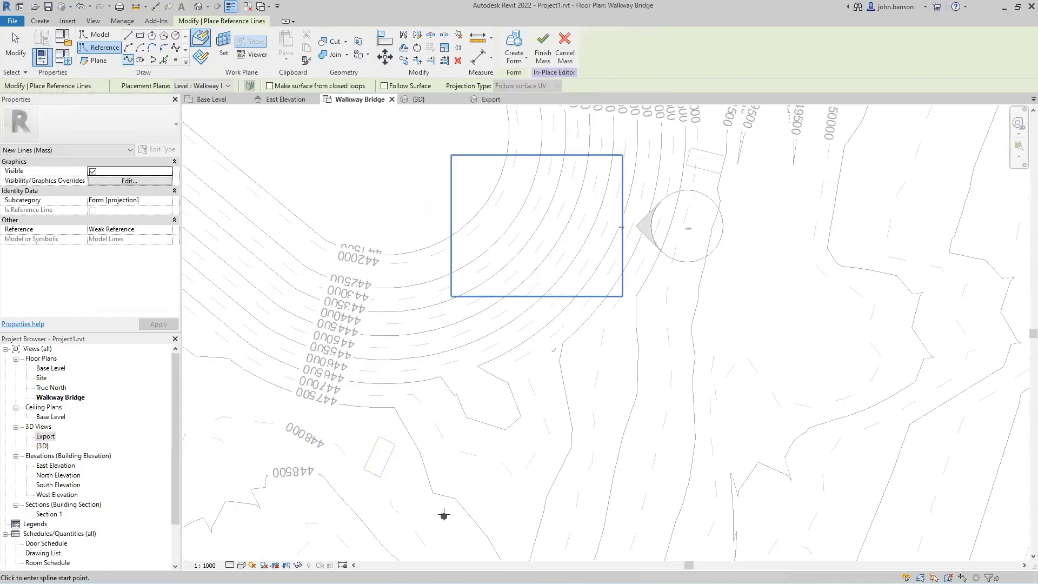
pyautogui.scroll(3, 427, 506)
pyautogui.scroll(2, 368, 471)
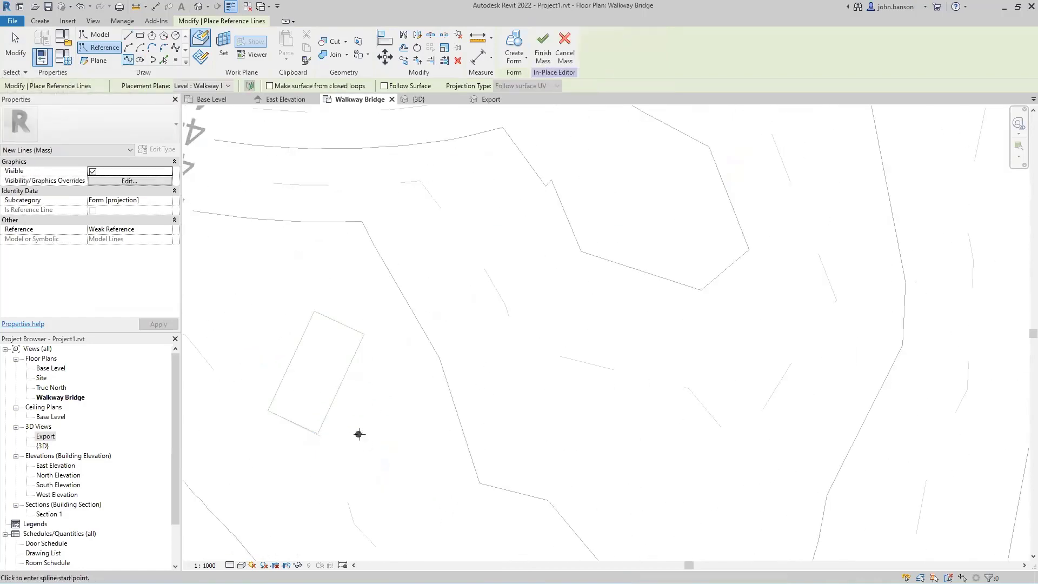
pyautogui.click(317, 433)
pyautogui.click(364, 334)
pyautogui.scroll(-4, 471, 244)
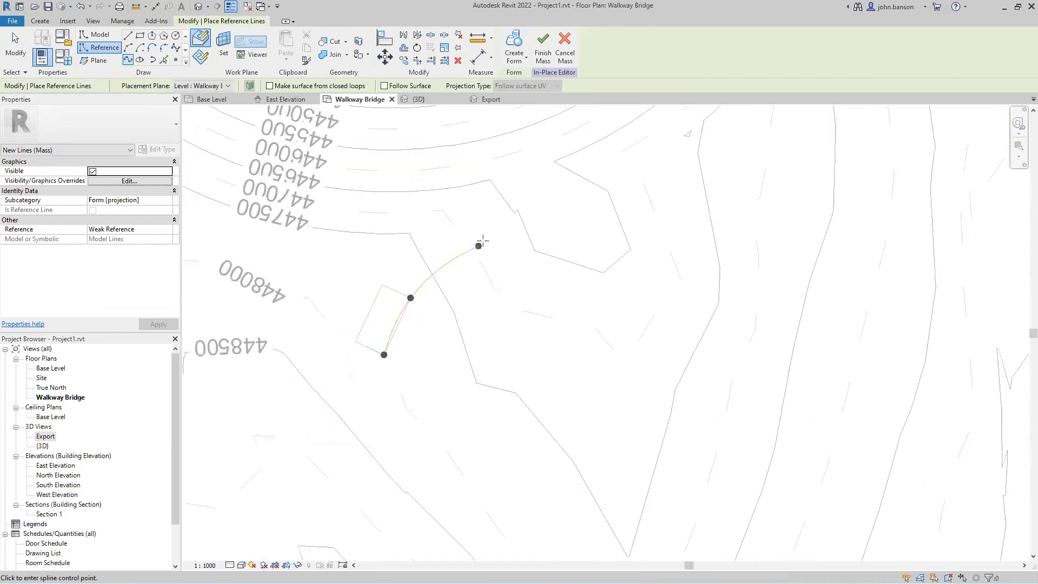
# Continue the spline across the basin through both corners of the second landing's lower long edge and end it there.
pyautogui.moveTo(514, 237); pyautogui.dragTo(457, 278, button='middle')
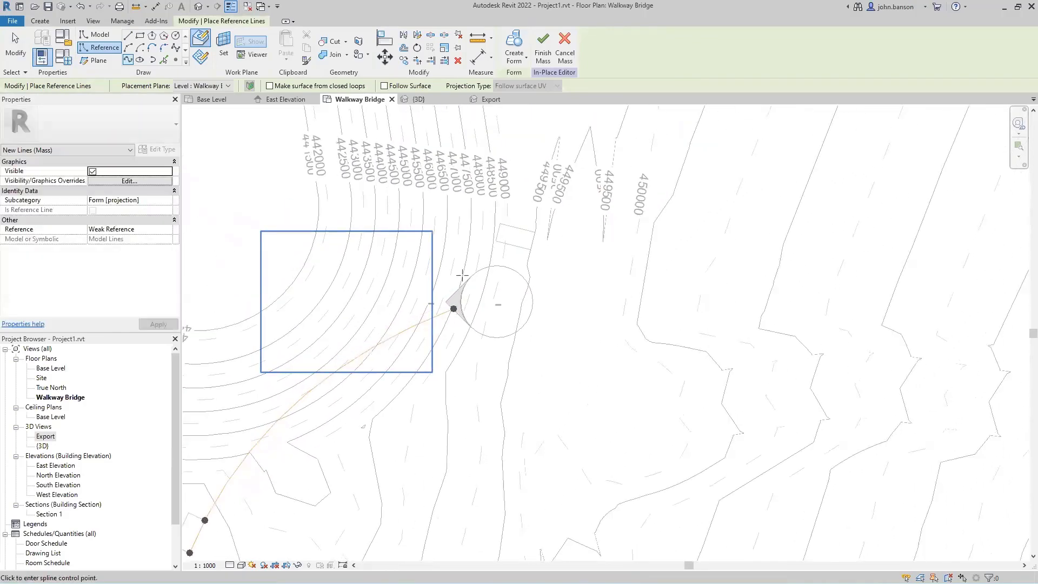
pyautogui.scroll(3, 467, 232)
pyautogui.click(513, 246)
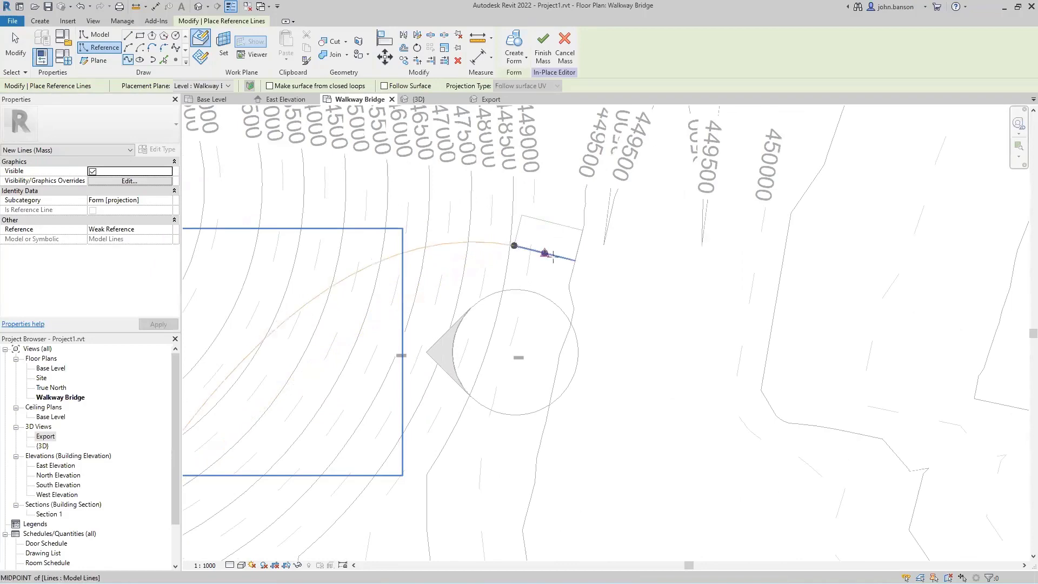
pyautogui.click(574, 261)
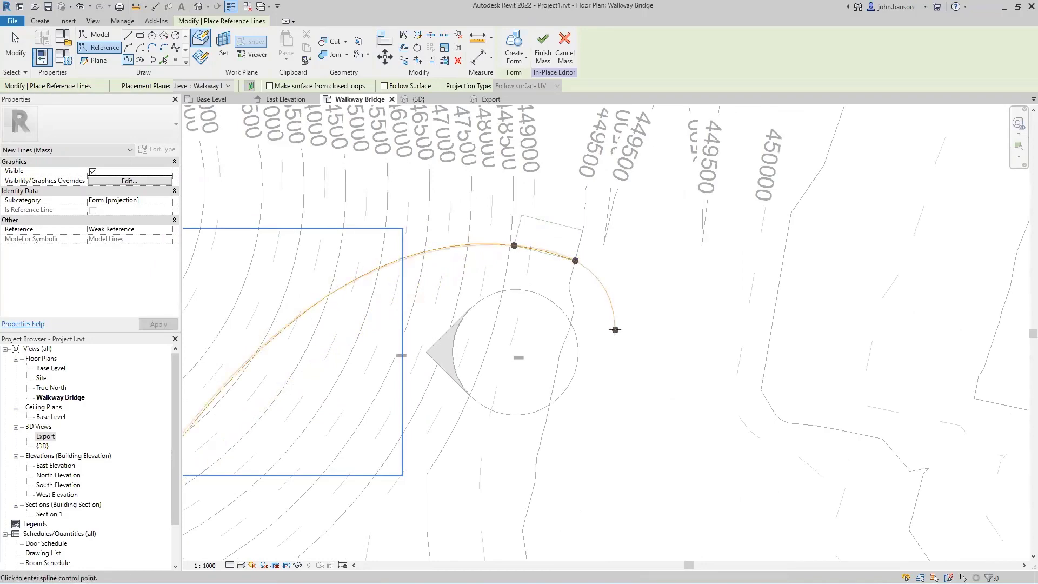
pyautogui.press('Escape')
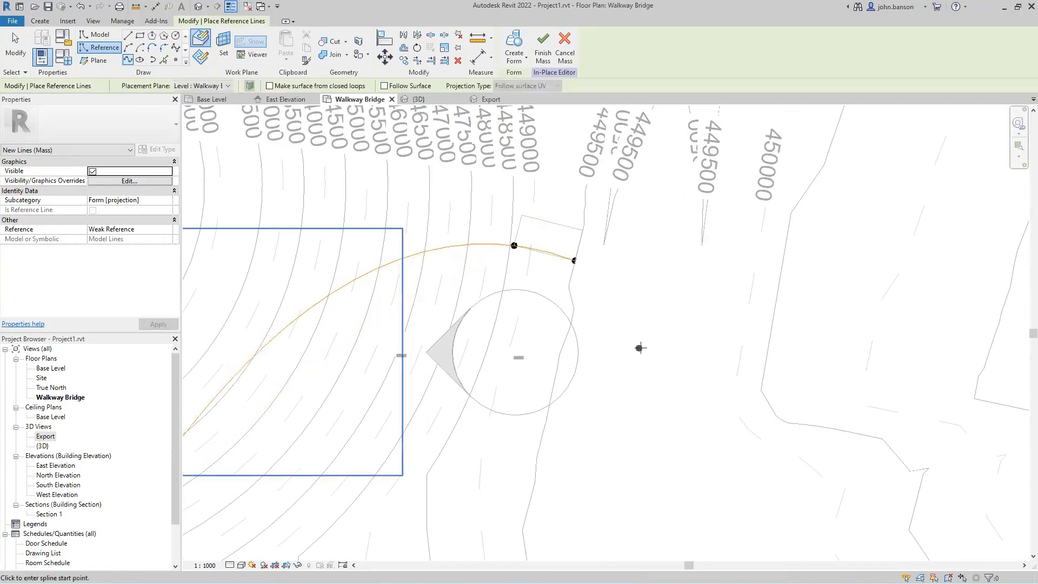
pyautogui.scroll(-4, 641, 351)
pyautogui.moveTo(469, 454); pyautogui.dragTo(468, 342, button='middle')
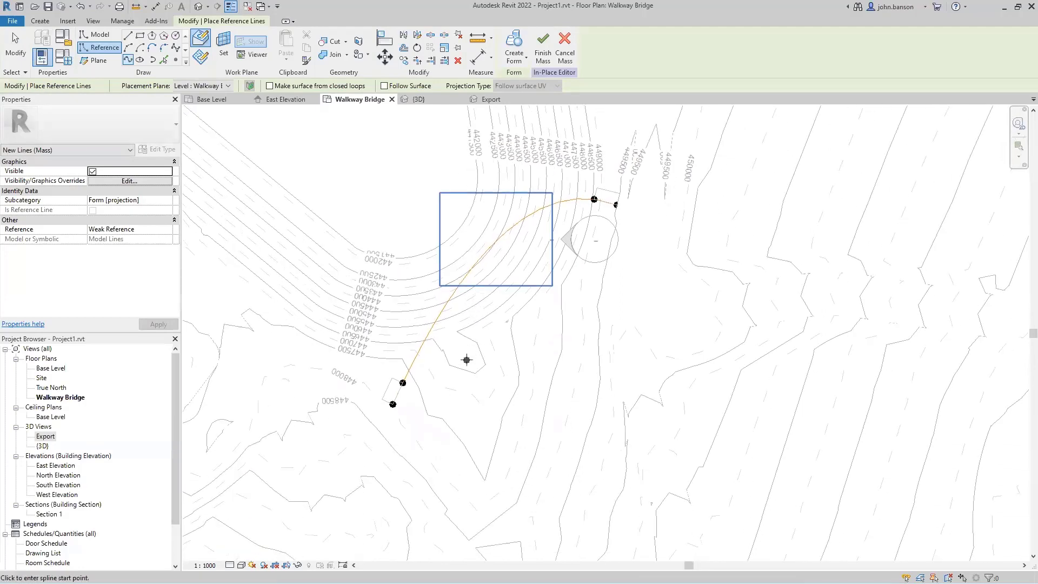
pyautogui.press('Escape')
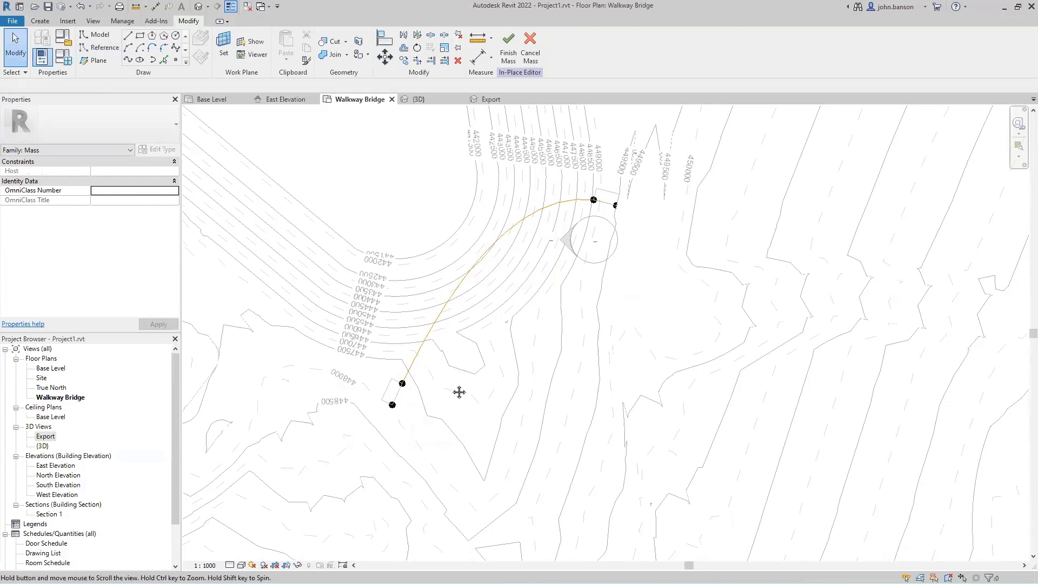
pyautogui.moveTo(458, 363); pyautogui.dragTo(453, 381, button='middle')
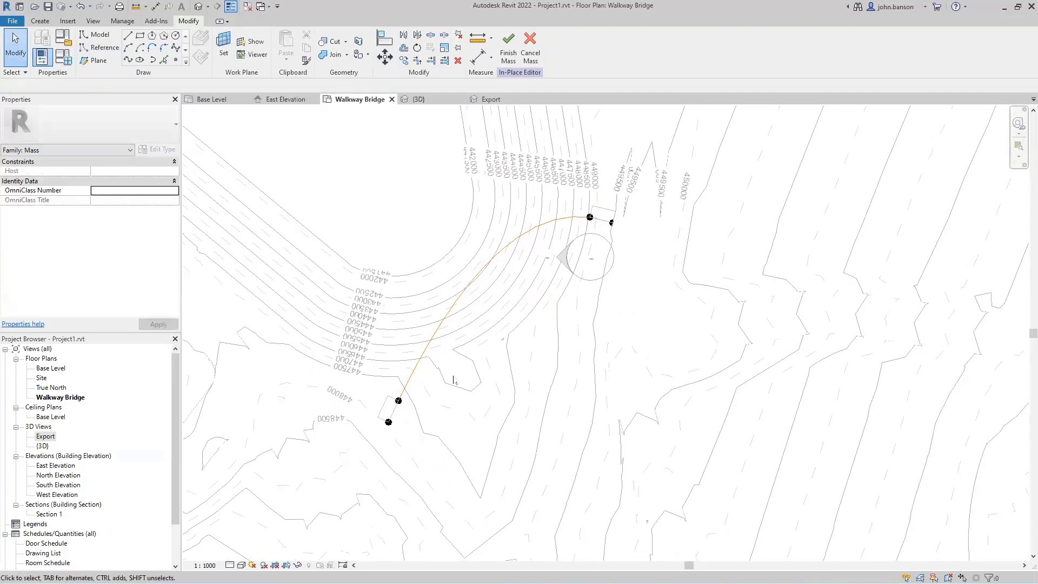
# In the {3D} view, place a reference point on the spline along the first landing's long edge.
pyautogui.click(417, 100)
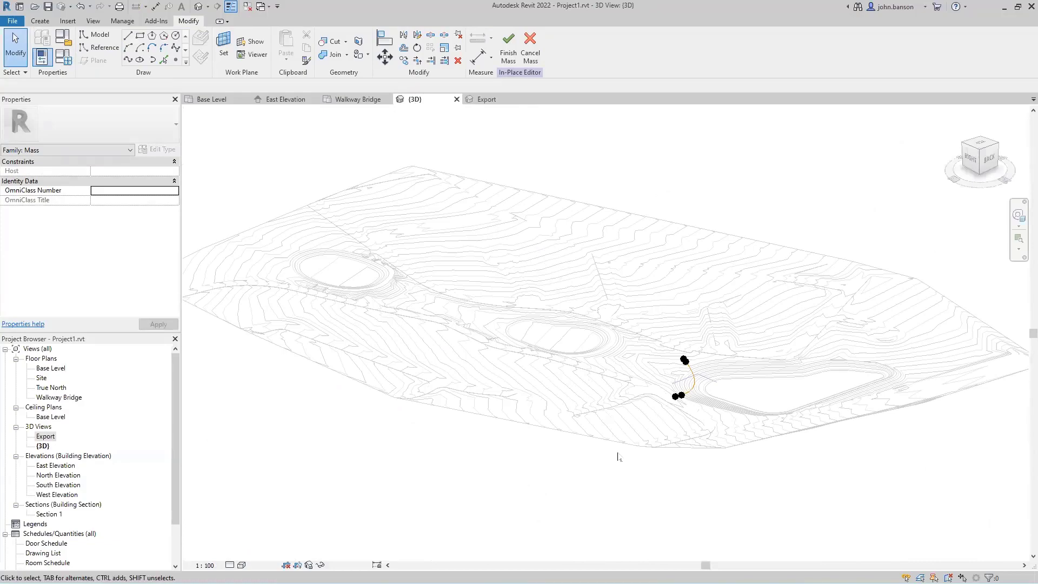
pyautogui.keyDown('shift'); pyautogui.moveTo(618, 456); pyautogui.dragTo(686, 447, button='middle'); pyautogui.keyUp('shift')
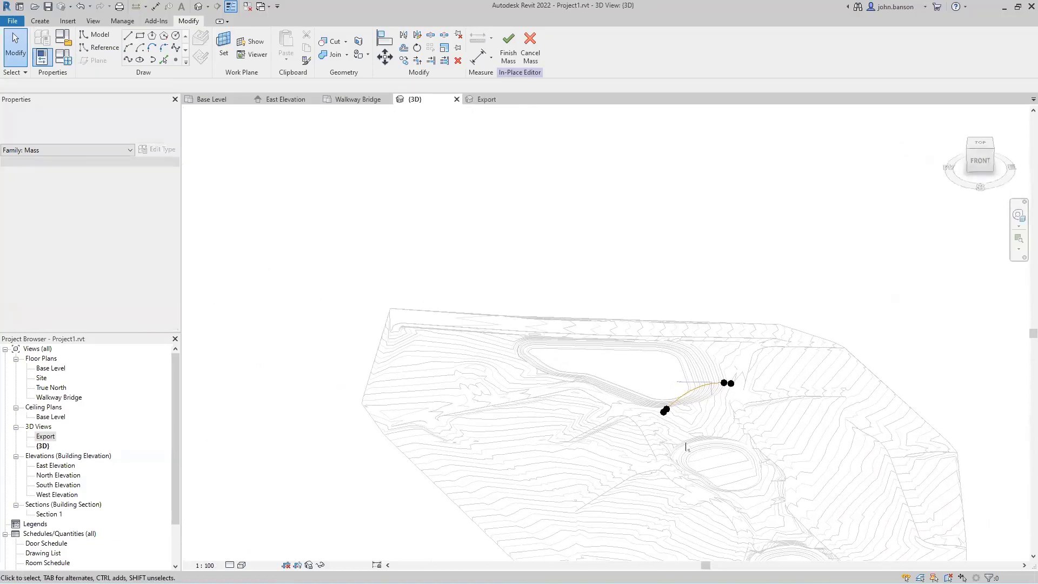
pyautogui.scroll(8, 686, 447)
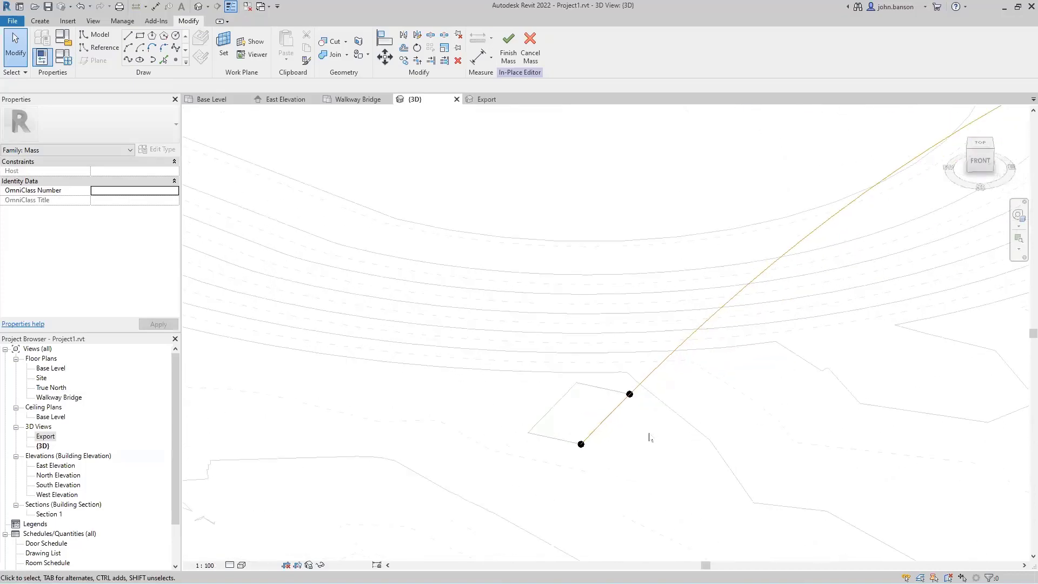
pyautogui.scroll(2, 649, 437)
pyautogui.moveTo(654, 433); pyautogui.dragTo(555, 426, button='middle')
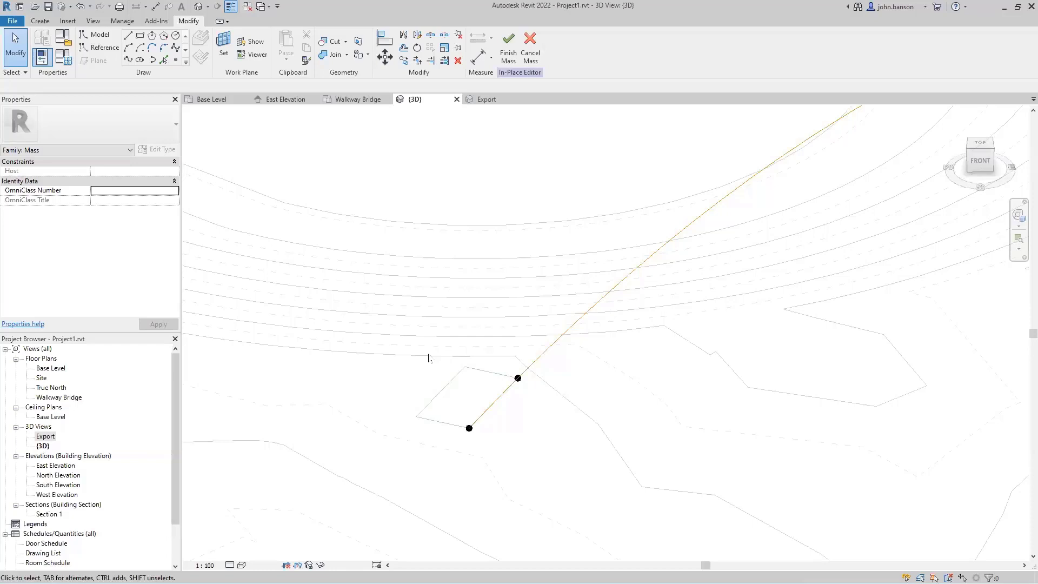
pyautogui.scroll(5, 429, 358)
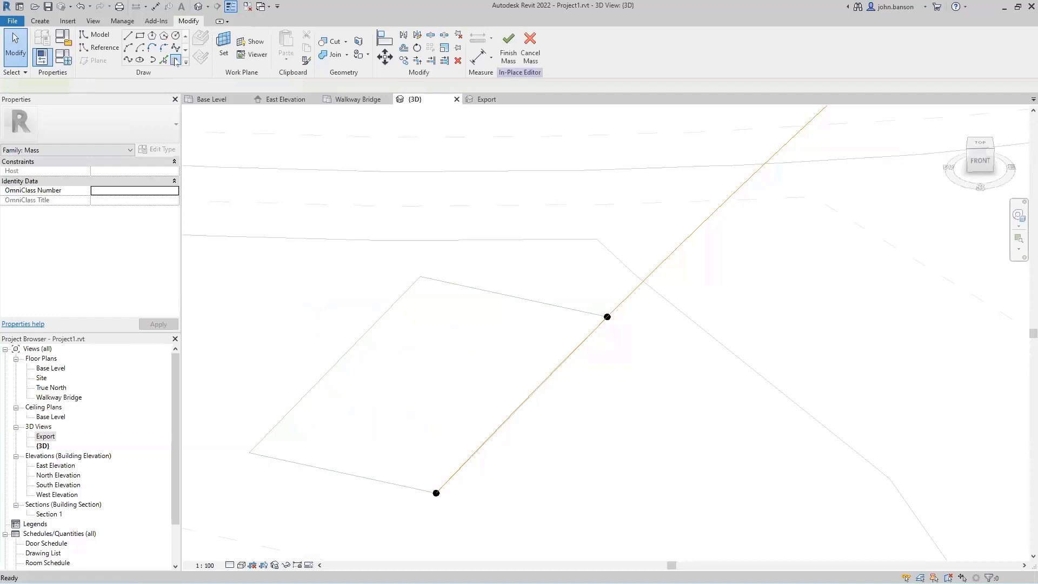
pyautogui.click(175, 60)
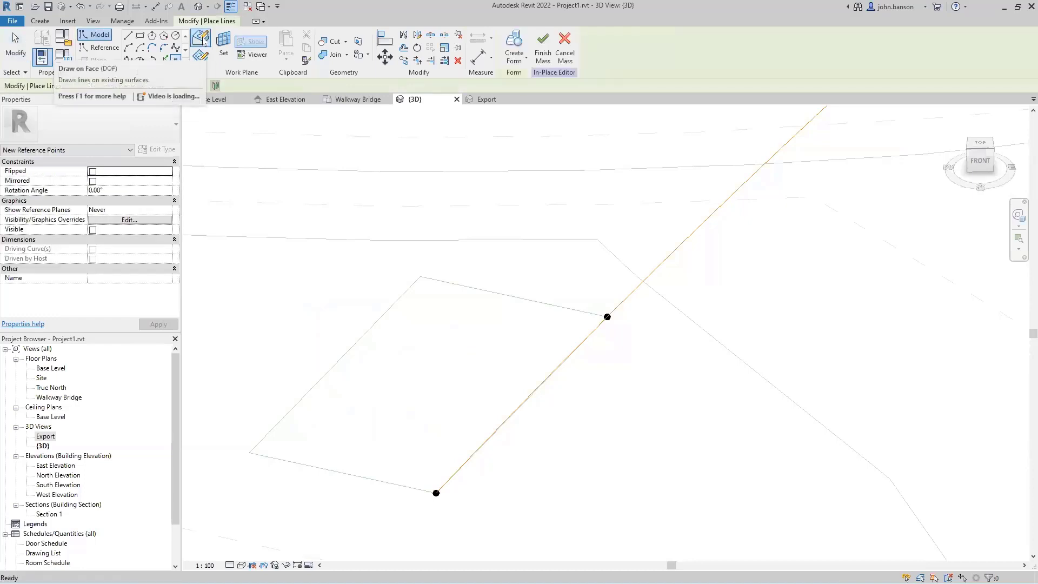
pyautogui.click(200, 39)
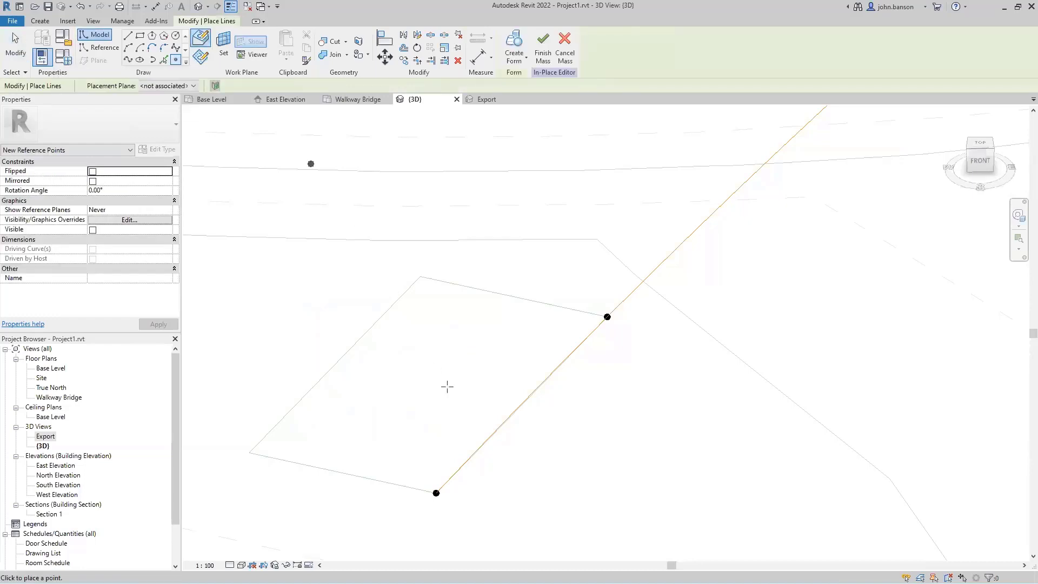
pyautogui.click(488, 436)
# Set the work plane to the reference point and draw a 3000 by 1200 reference-line rectangle across the first landing from that point.
pyautogui.click(103, 49)
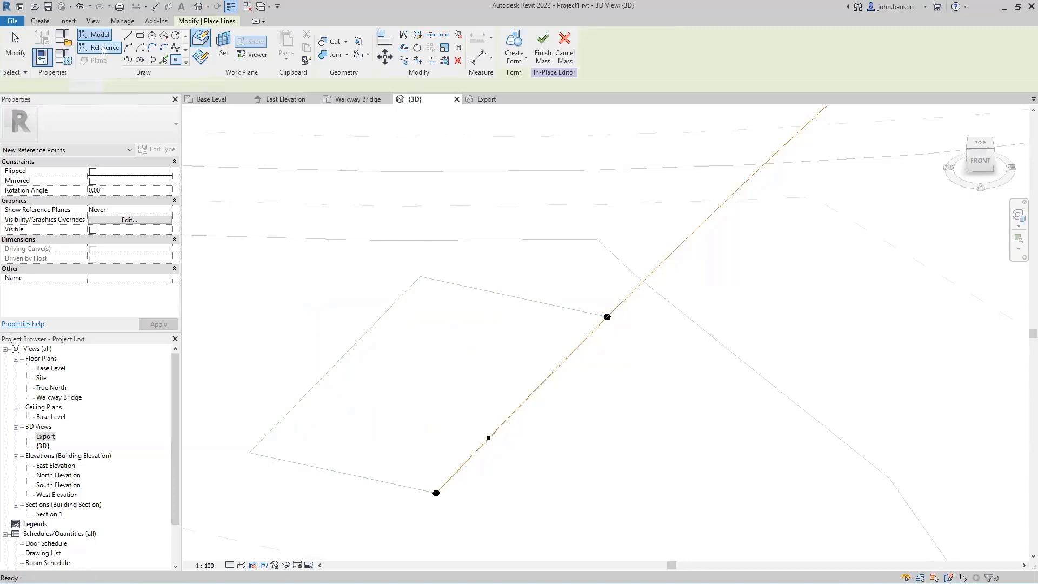
pyautogui.click(203, 58)
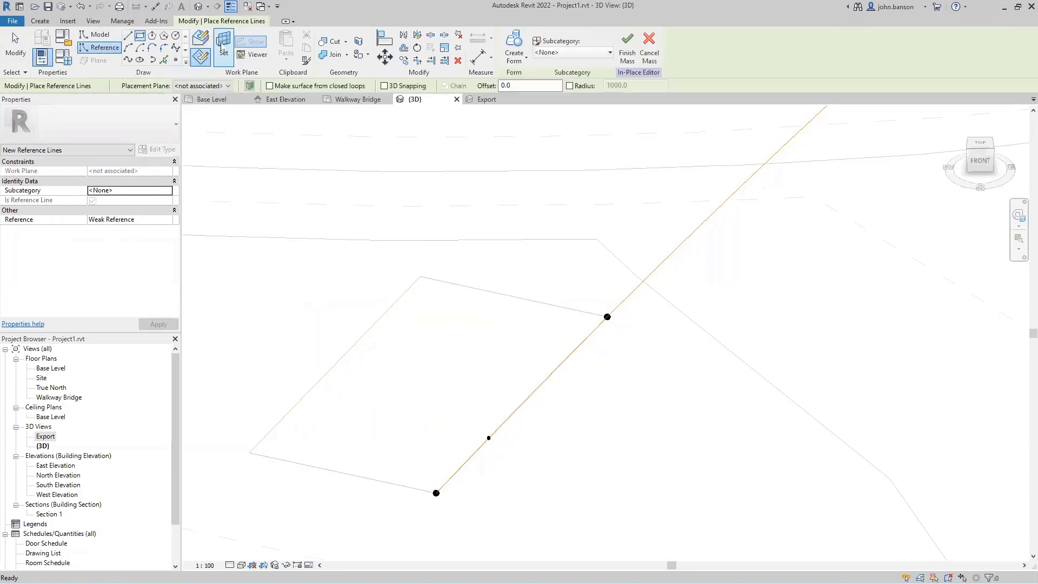
pyautogui.click(224, 48)
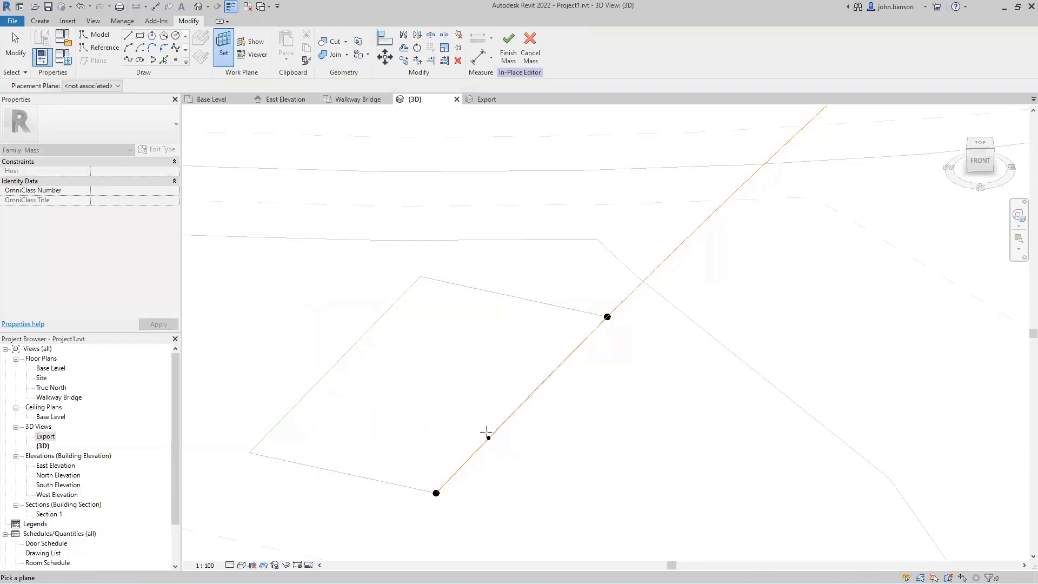
pyautogui.click(489, 438)
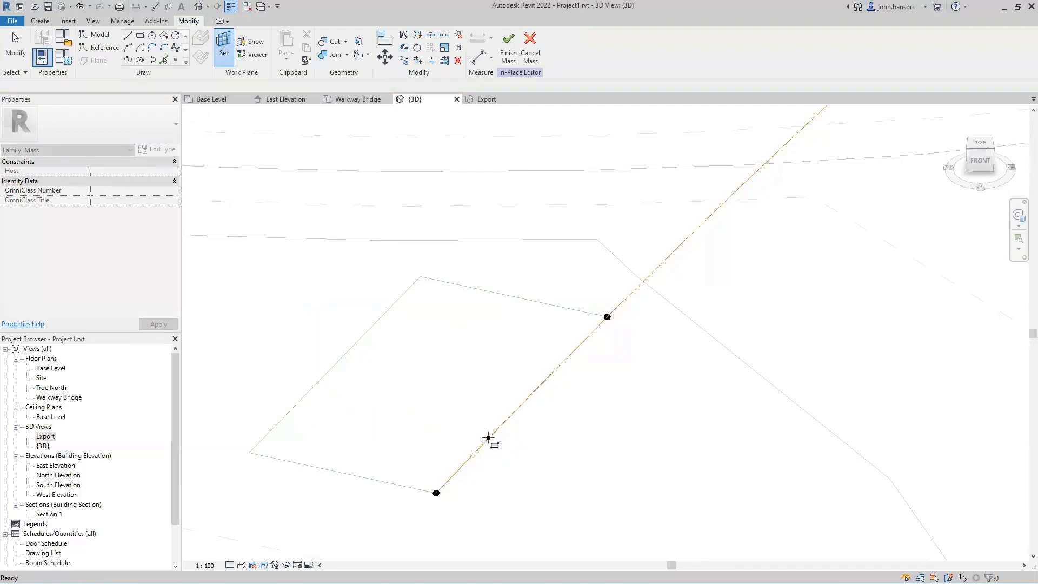
pyautogui.click(489, 437)
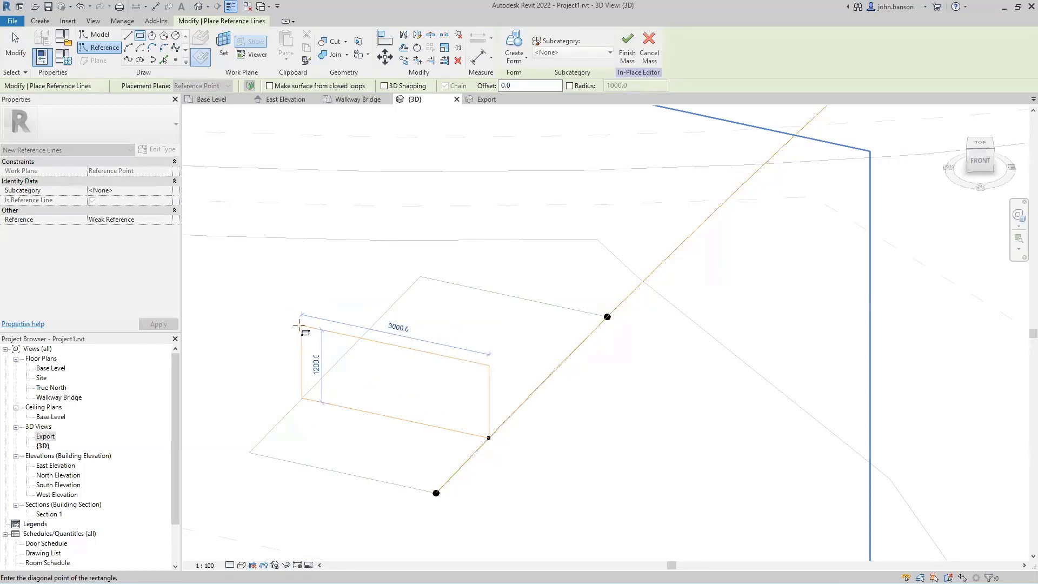
pyautogui.click(299, 325)
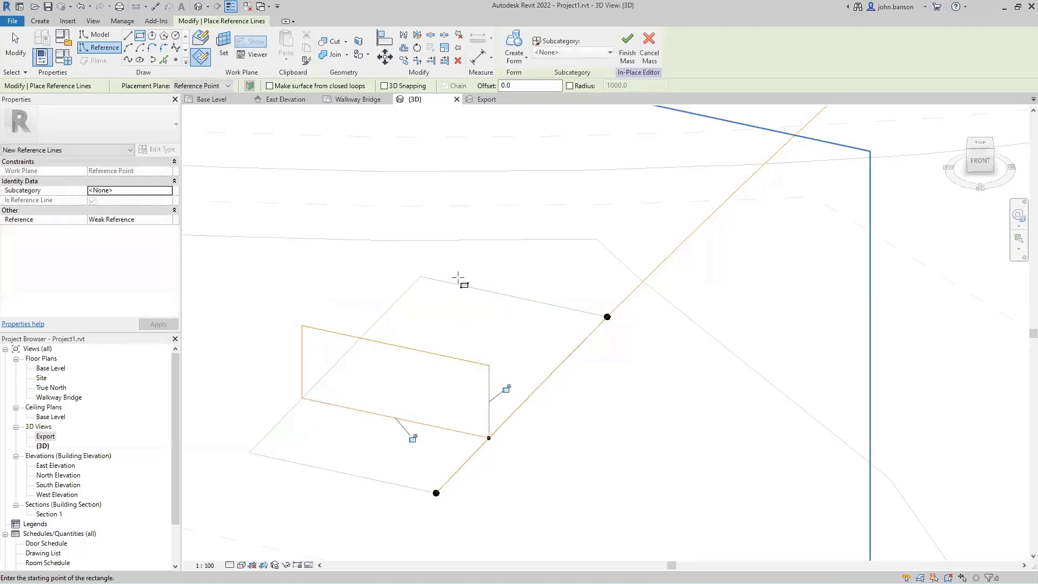
pyautogui.press('Escape')
pyautogui.press('Escape')
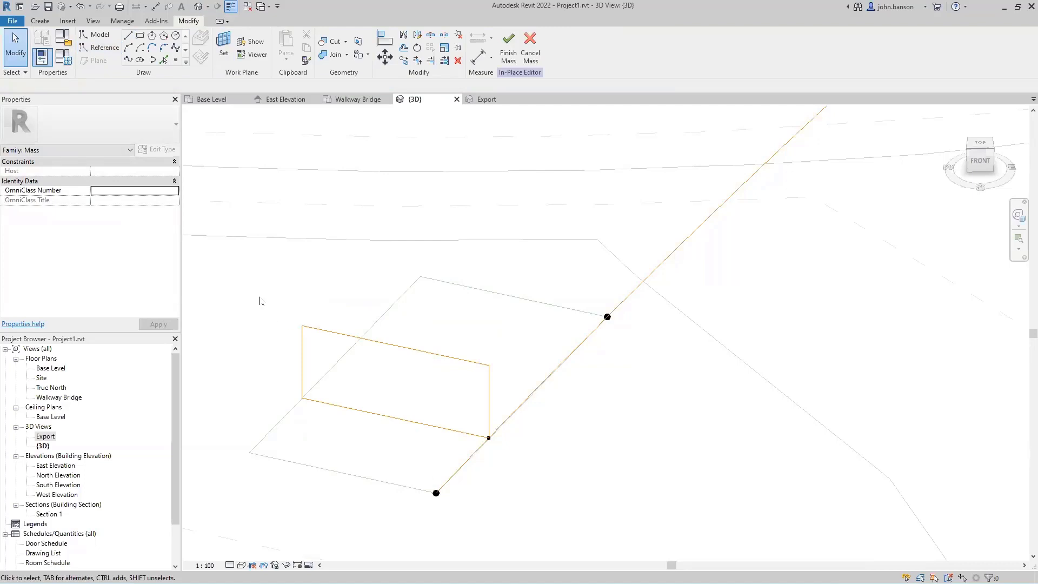
# Copy the rectangle profile with its reference point, based at that point, to a free spot on the basin side of the first landing.
pyautogui.moveTo(259, 296); pyautogui.dragTo(556, 480)
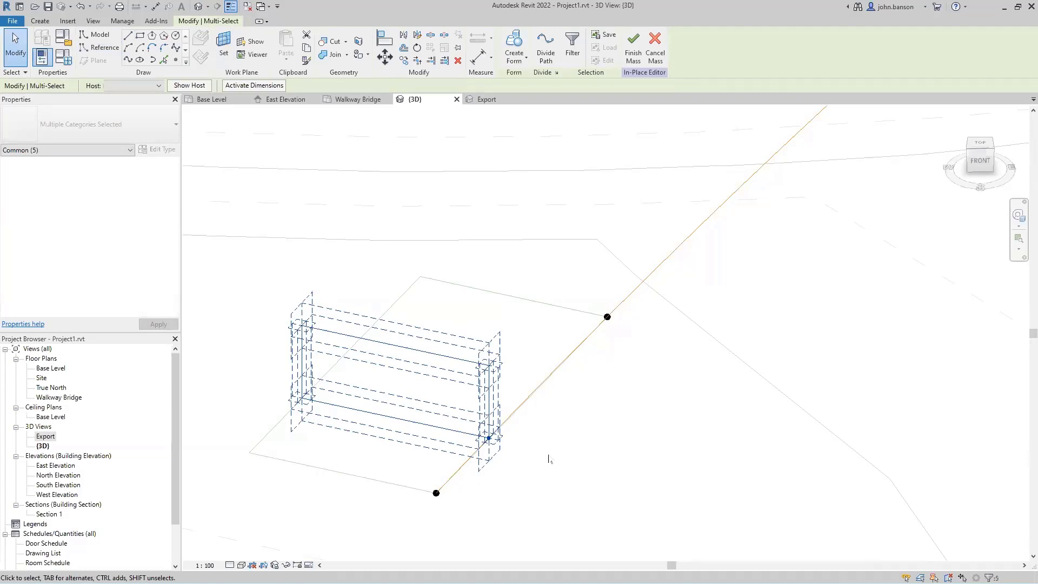
pyautogui.press('m')
pyautogui.press('v')
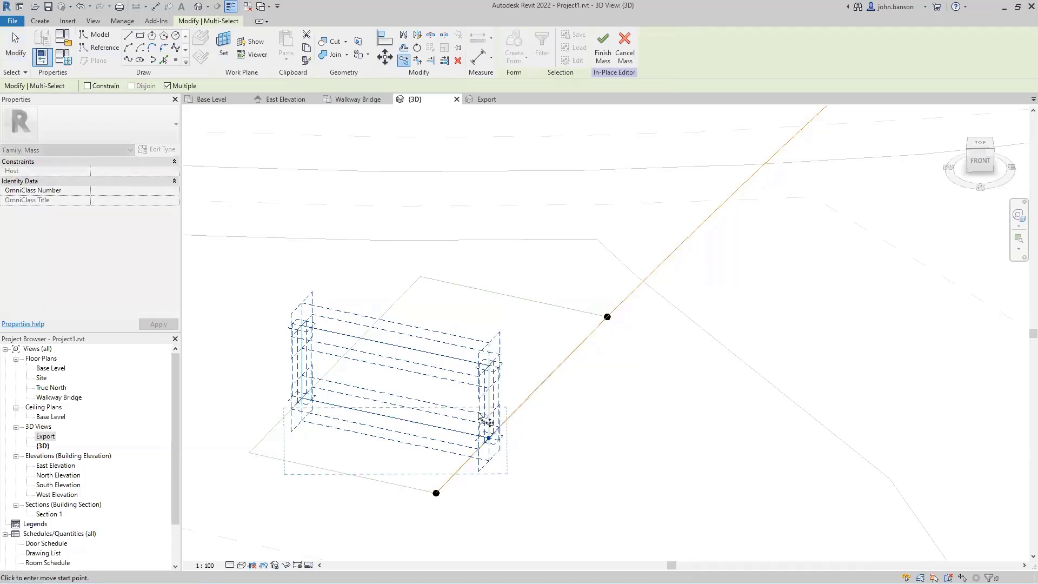
pyautogui.click(488, 437)
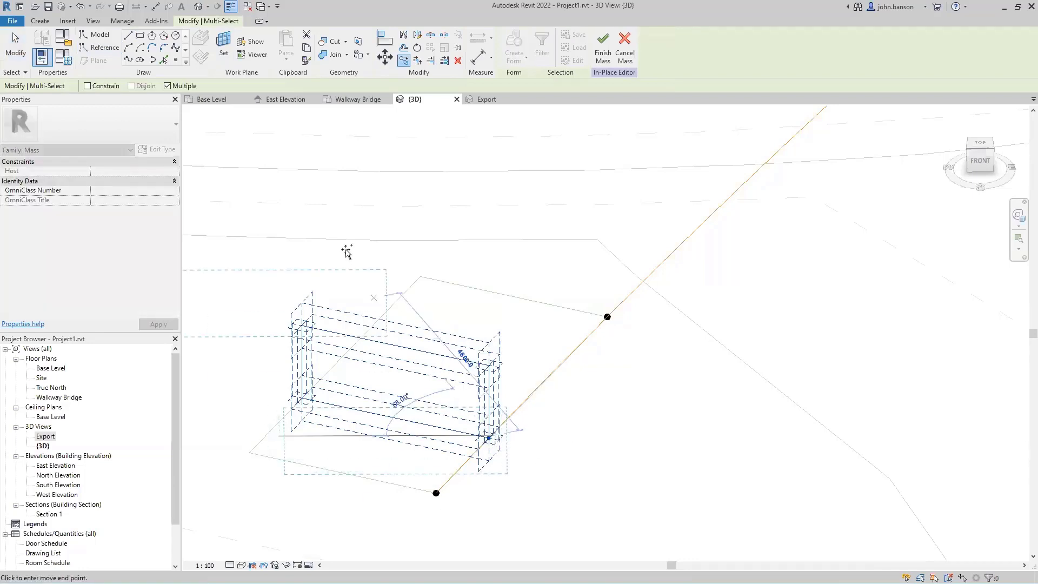
pyautogui.scroll(-3, 357, 254)
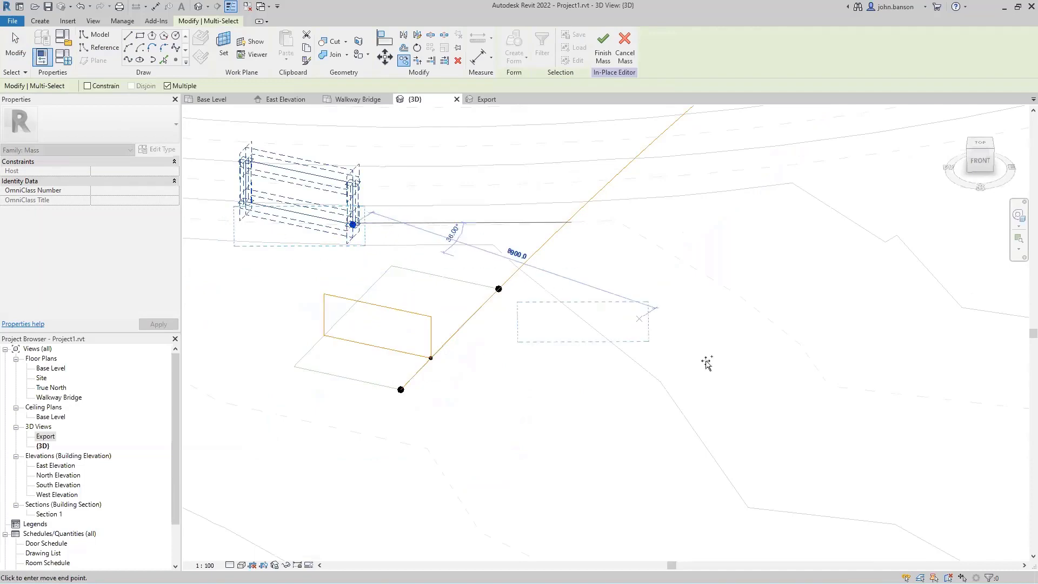
# Place two more copies of the rectangle profile just above the second landing, one near each end, and return to the first landing.
pyautogui.scroll(-3, 726, 362)
pyautogui.scroll(-3, 749, 358)
pyautogui.moveTo(774, 343); pyautogui.dragTo(455, 392, button='middle')
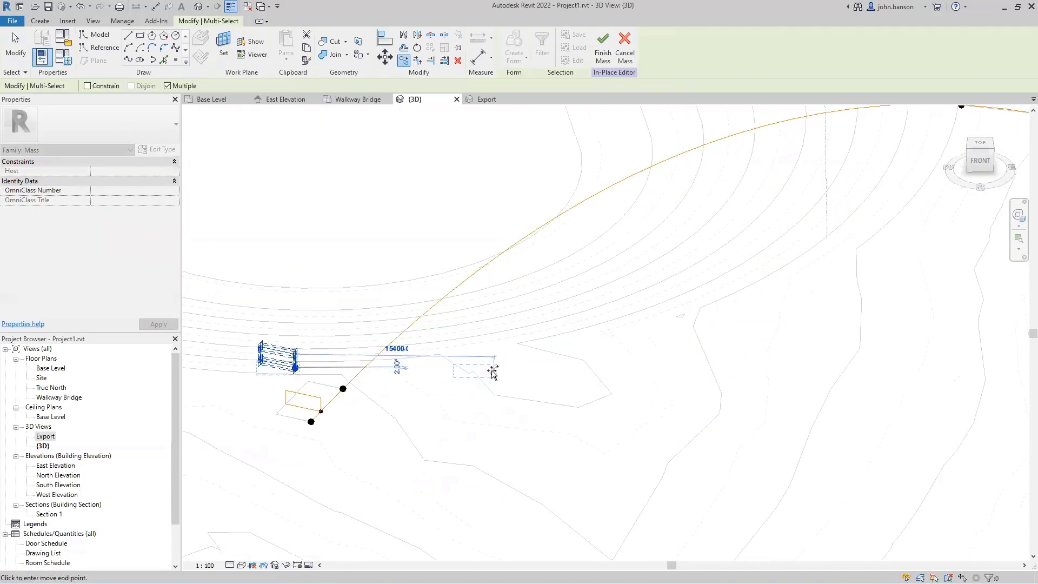
pyautogui.moveTo(663, 342)
pyautogui.mouseDown(button='middle')
pyautogui.moveTo(542, 371)
pyautogui.moveTo(489, 369)
pyautogui.mouseUp(button='middle')
pyautogui.moveTo(746, 296); pyautogui.dragTo(497, 438, button='middle')
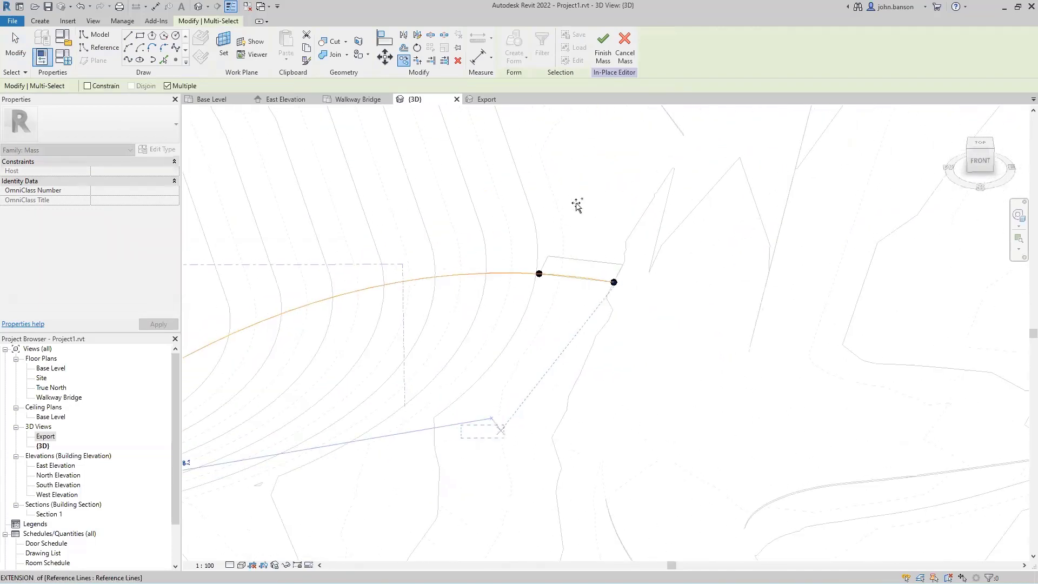
pyautogui.click(567, 225)
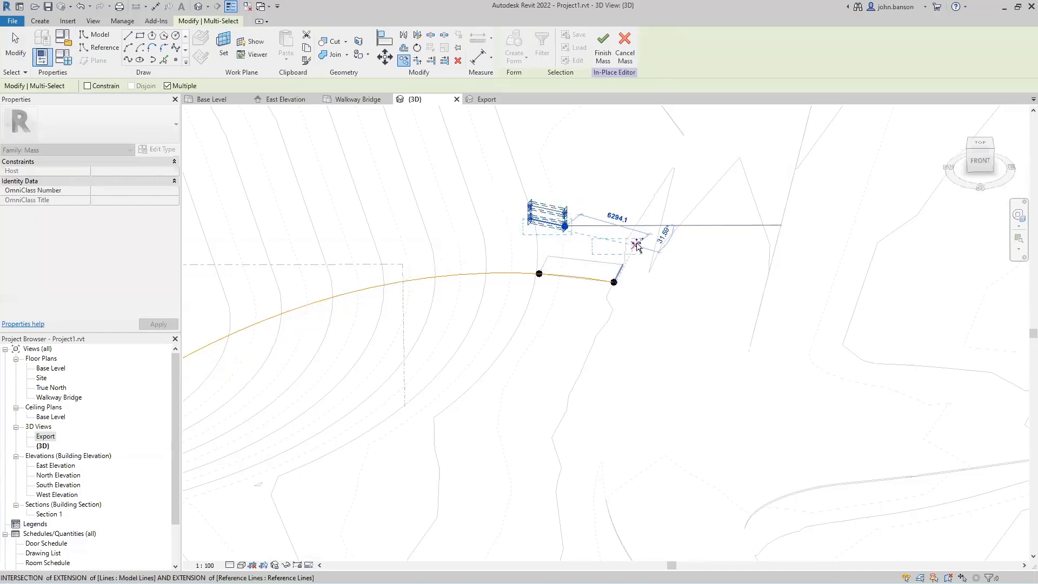
pyautogui.click(638, 313)
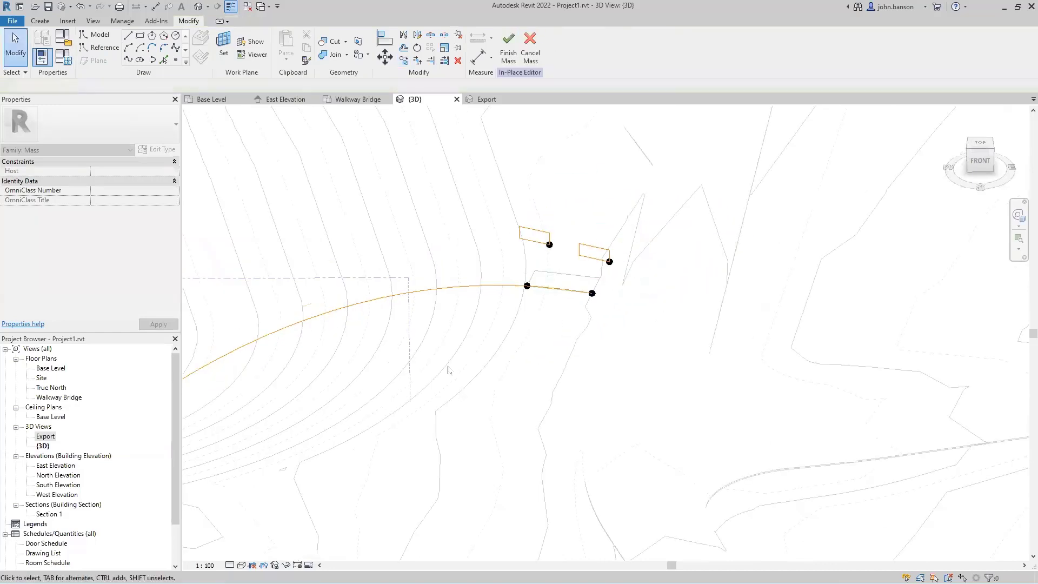
pyautogui.scroll(-1, 638, 319)
pyautogui.moveTo(637, 322); pyautogui.dragTo(521, 399, button='middle')
pyautogui.scroll(5, 485, 416)
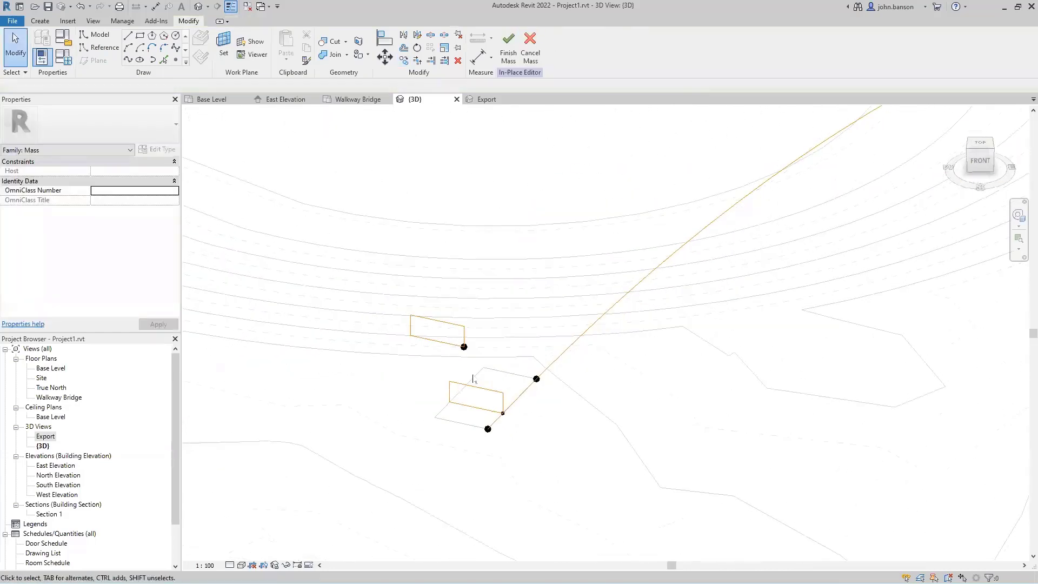
pyautogui.scroll(1, 489, 392)
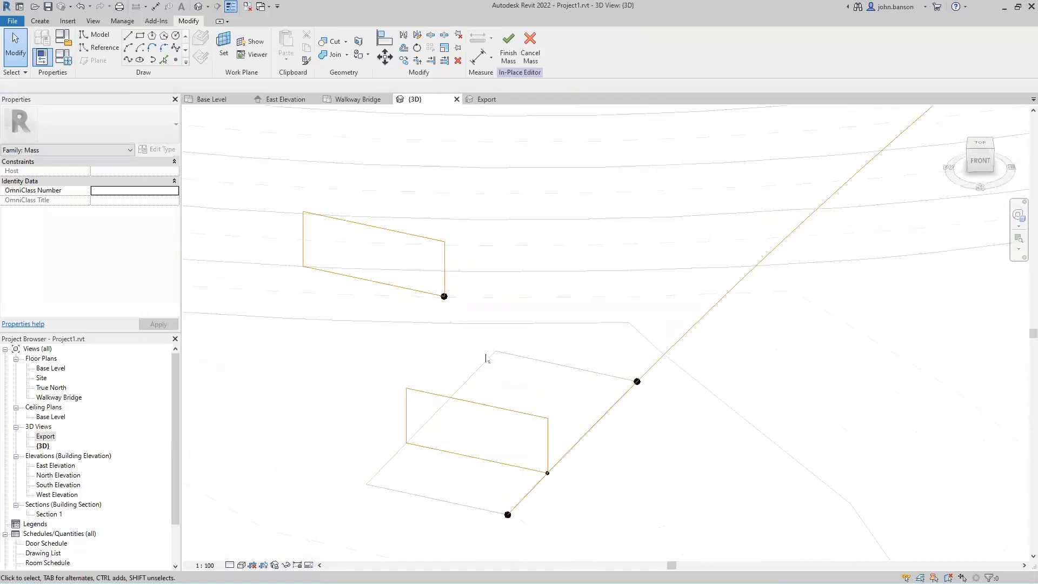
# Rehost the free profile copy's reference point onto the spline near the basin-side corner of the first landing.
pyautogui.click(443, 297)
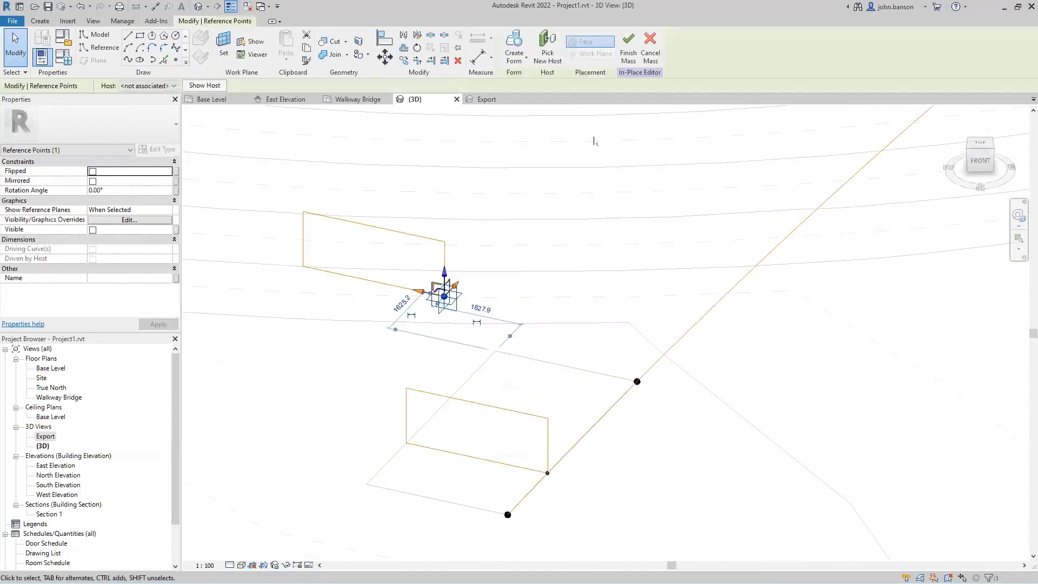
pyautogui.click(548, 57)
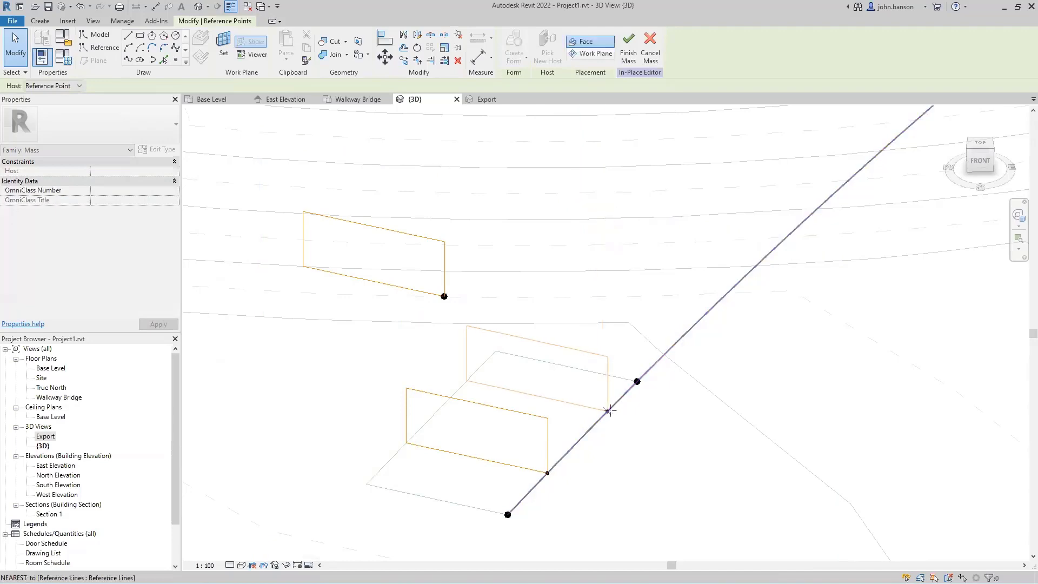
pyautogui.click(621, 400)
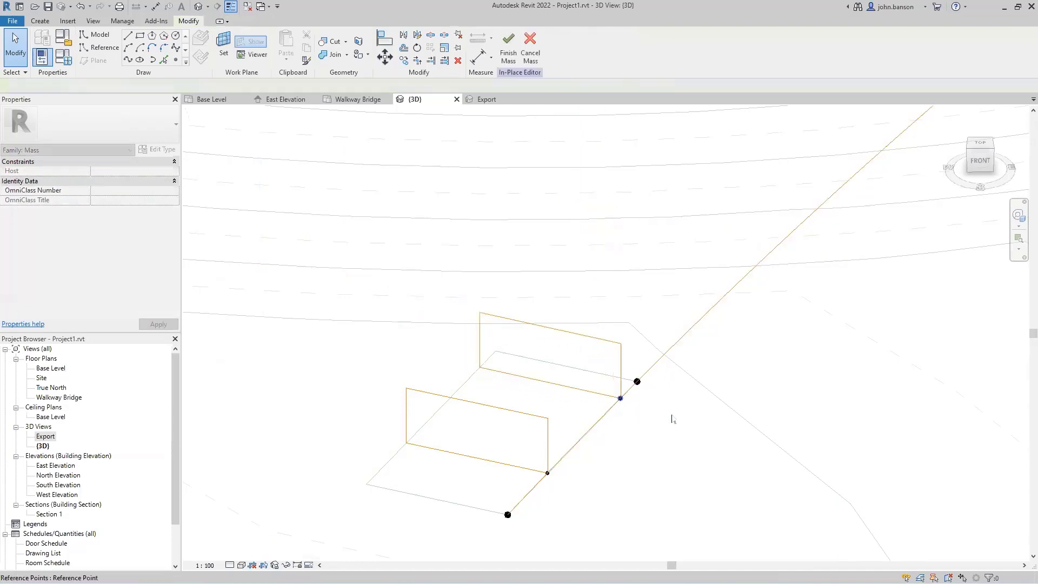
# Rehost the reference points of the two profile copies above the second landing onto the spline, one near each end of the landing.
pyautogui.scroll(-4, 674, 417)
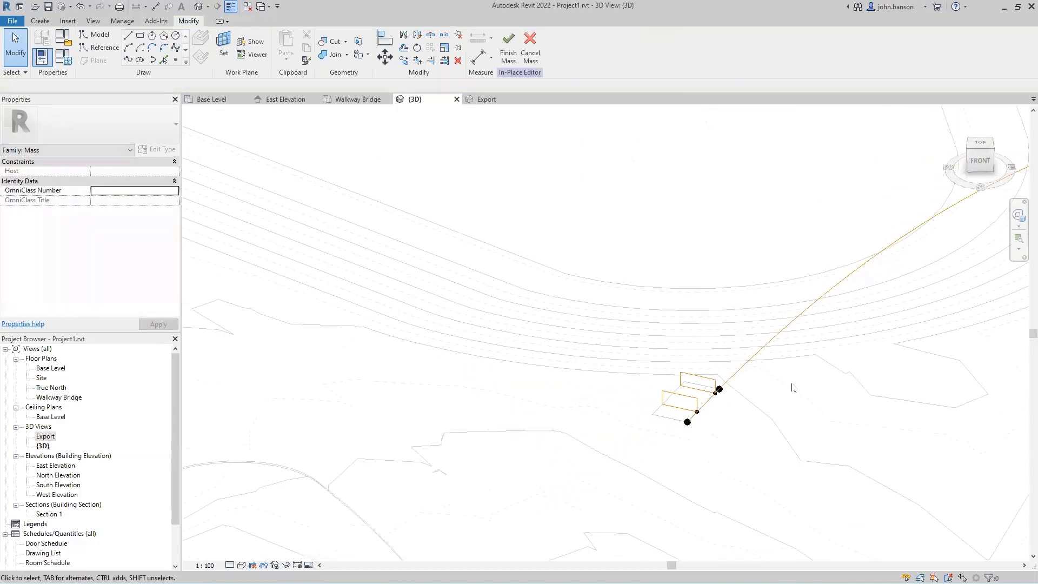
pyautogui.keyDown('shift'); pyautogui.moveTo(790, 387); pyautogui.dragTo(433, 358, button='middle'); pyautogui.keyUp('shift')
pyautogui.scroll(3, 432, 358)
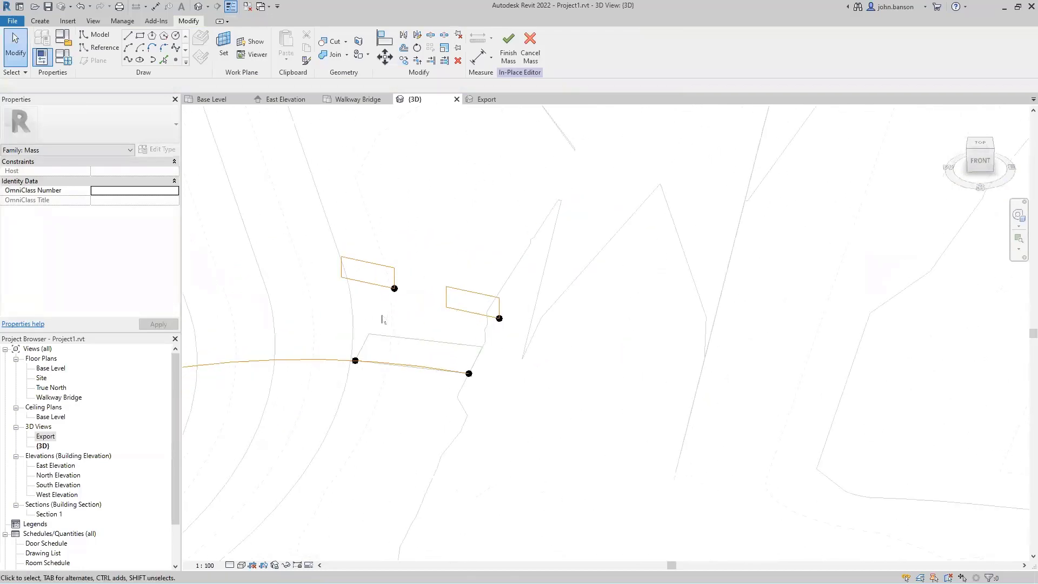
pyautogui.click(395, 288)
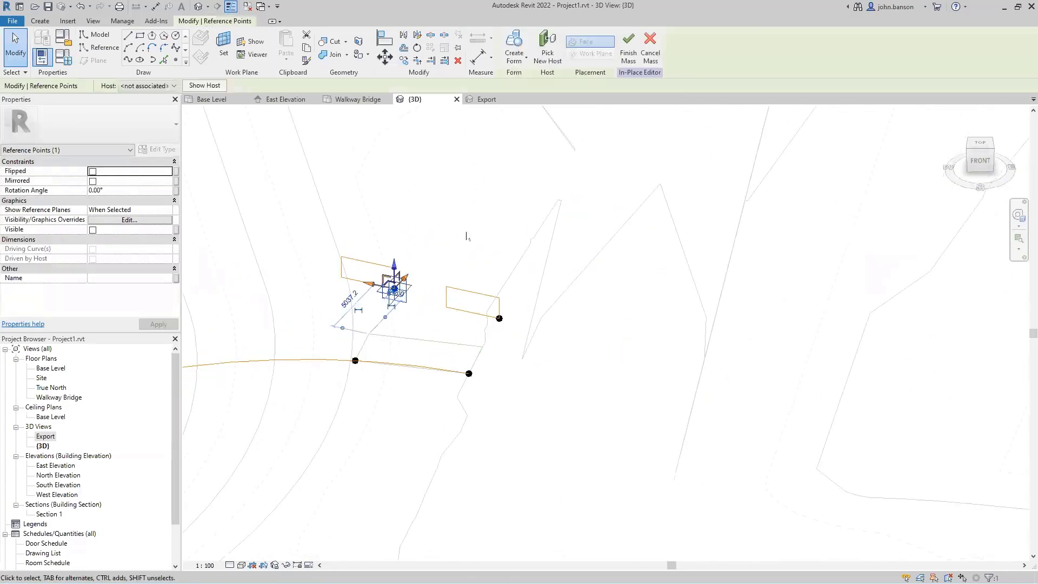
pyautogui.click(547, 52)
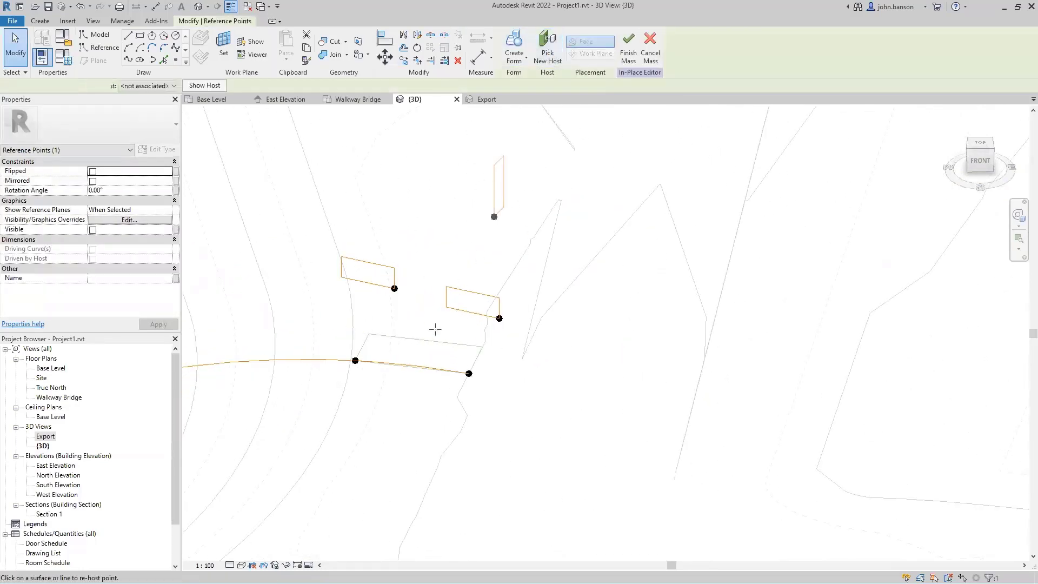
pyautogui.click(377, 361)
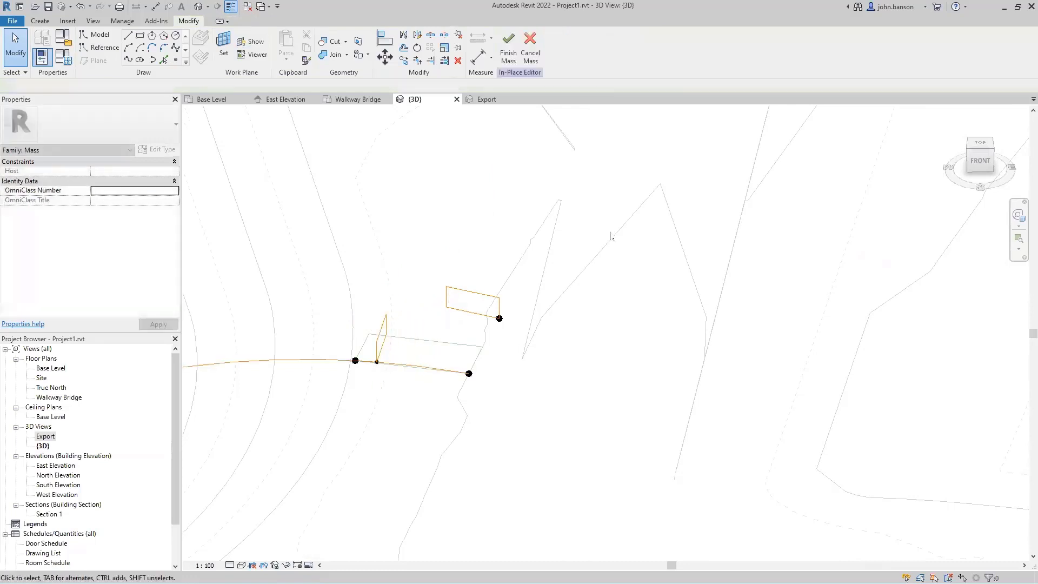
pyautogui.click(499, 318)
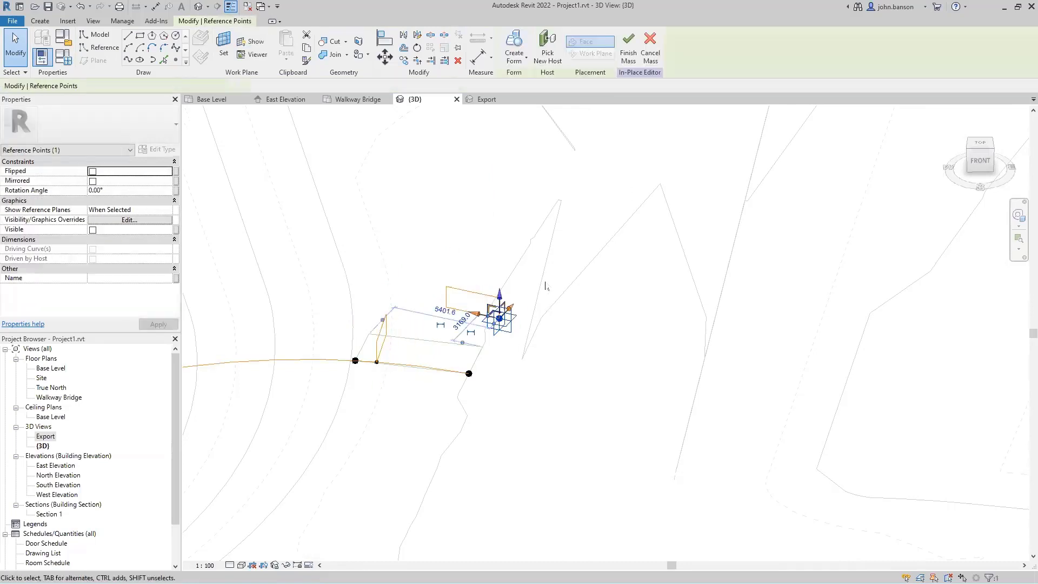
pyautogui.click(449, 373)
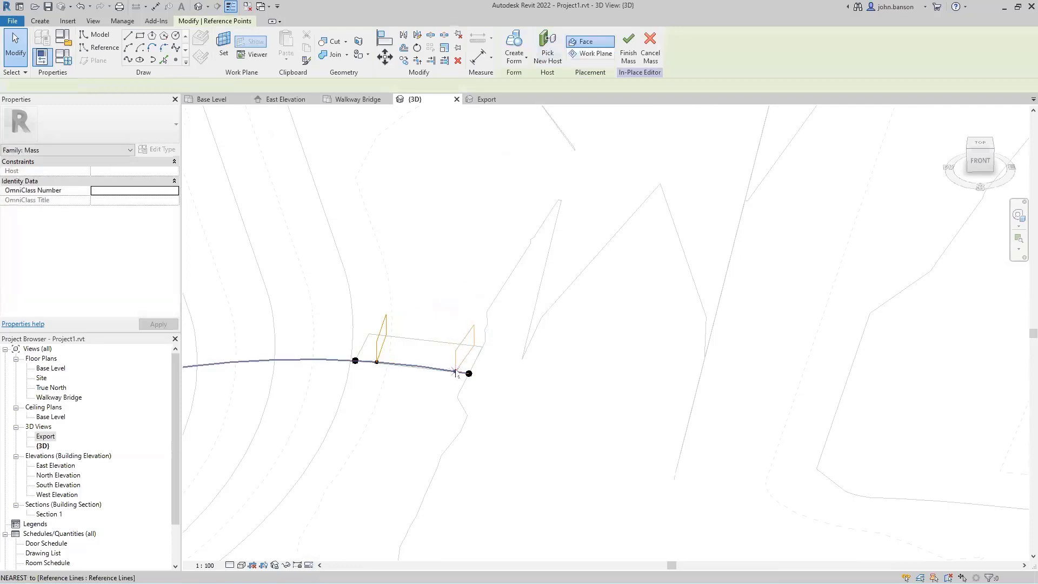
# Shift the second landing's outer profile lines to the spline's endpoint and the basin-side profile's reference point to the landing's basin-side corner.
pyautogui.scroll(2, 451, 367)
pyautogui.scroll(4, 451, 368)
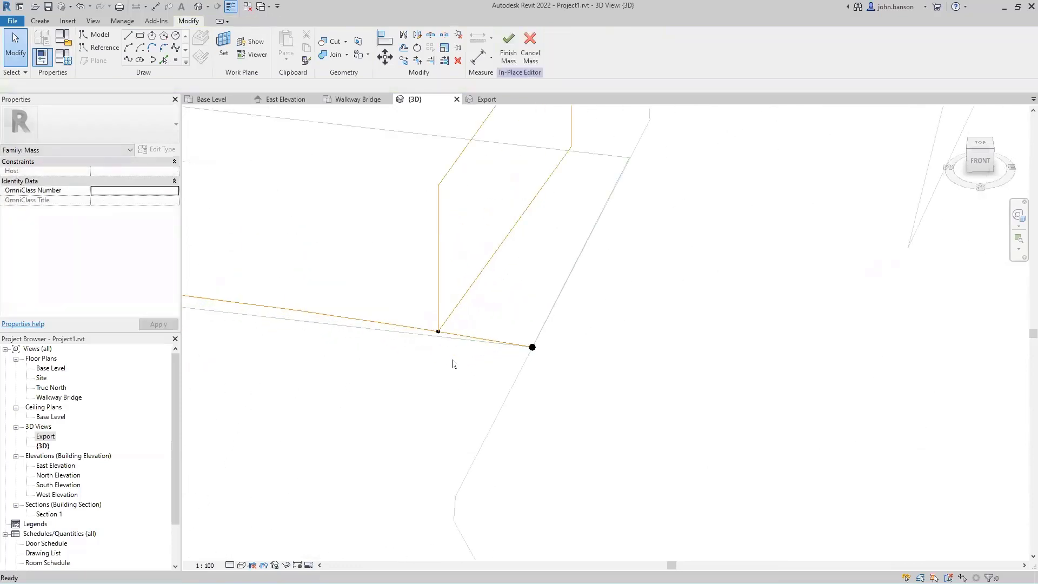
pyautogui.moveTo(458, 341); pyautogui.dragTo(532, 347)
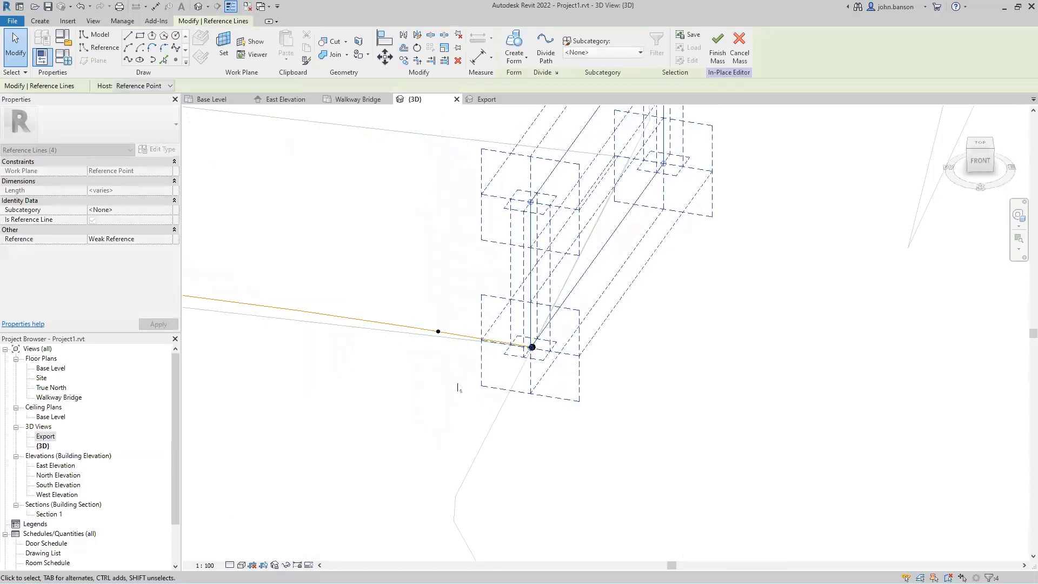
pyautogui.scroll(-2, 418, 403)
pyautogui.click(315, 415)
pyautogui.moveTo(362, 416); pyautogui.dragTo(725, 421, button='middle')
pyautogui.moveTo(429, 316); pyautogui.dragTo(329, 309)
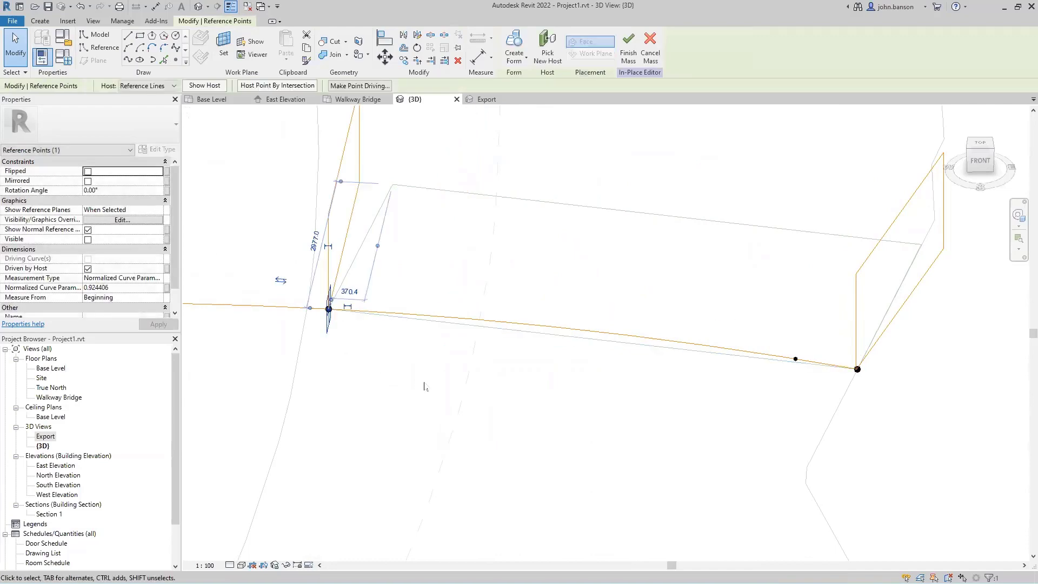
# Slide both profile reference points at the first landing along the spline to the landing's two corners.
pyautogui.scroll(-5, 425, 384)
pyautogui.moveTo(426, 401); pyautogui.dragTo(755, 310, button='middle')
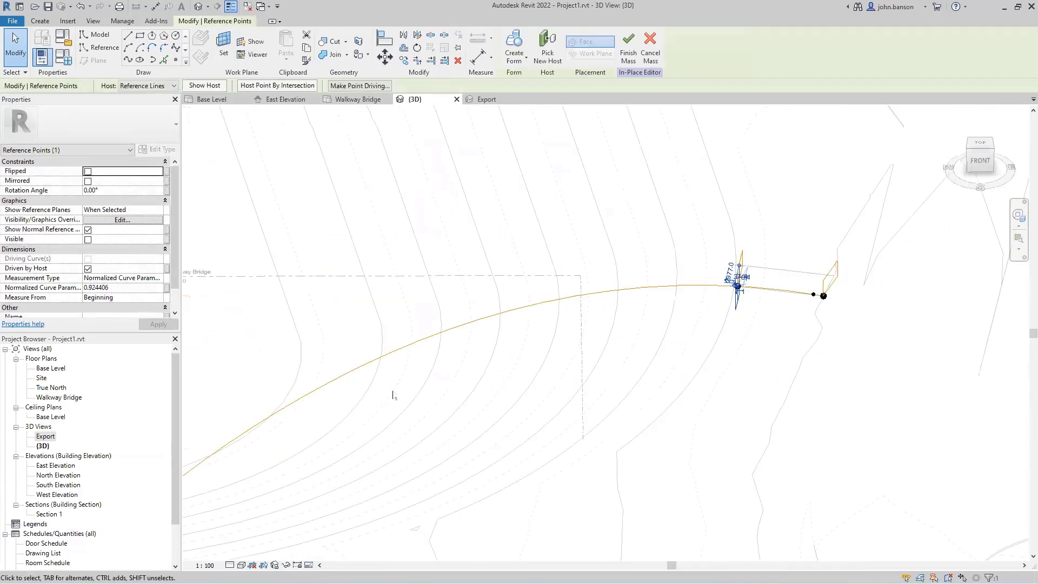
pyautogui.keyDown('shift'); pyautogui.moveTo(394, 394); pyautogui.dragTo(435, 337, button='middle'); pyautogui.keyUp('shift')
pyautogui.scroll(6, 433, 324)
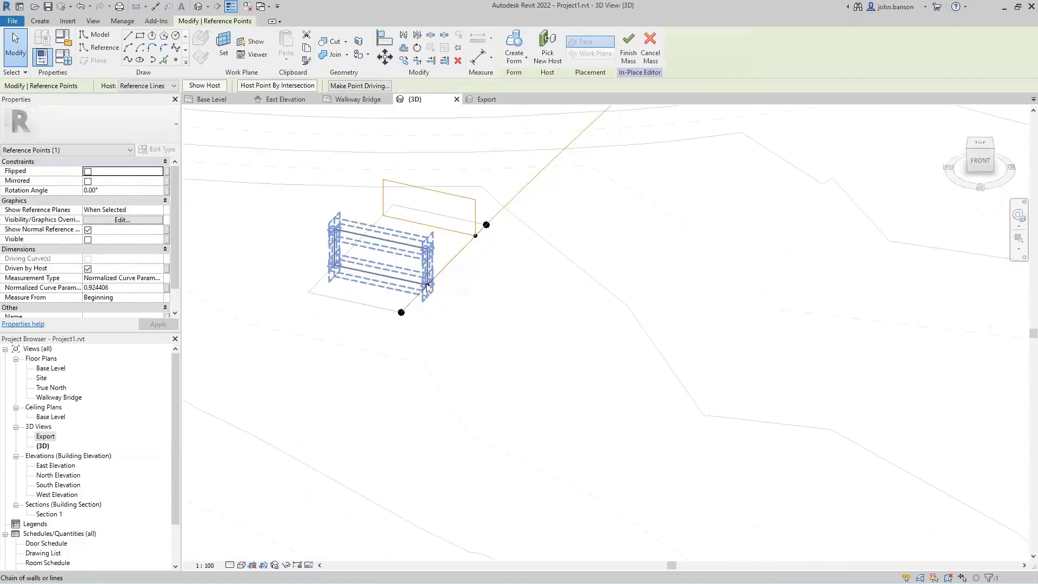
pyautogui.moveTo(429, 286); pyautogui.dragTo(383, 334)
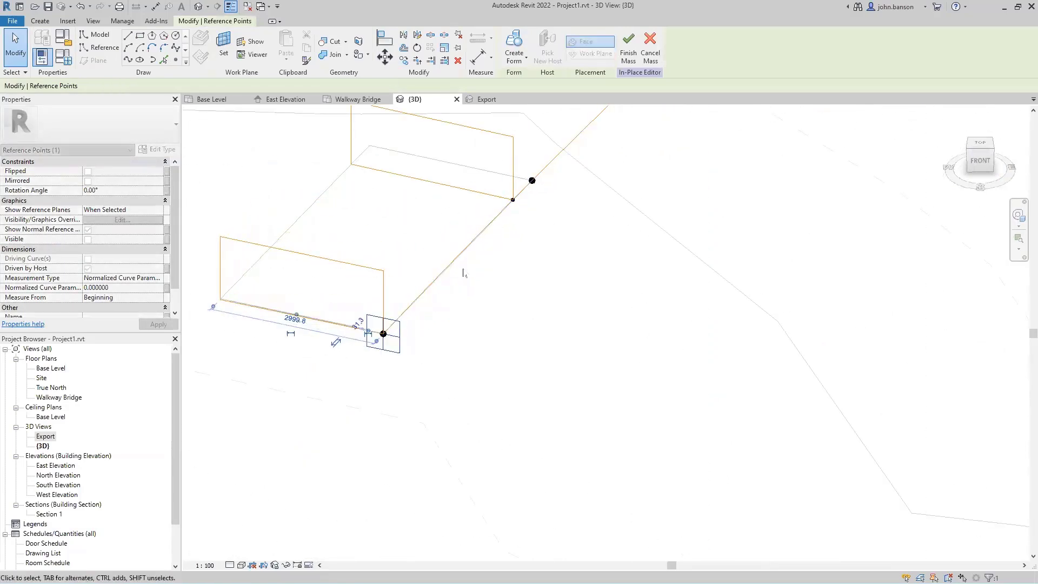
pyautogui.click(514, 203)
pyautogui.press('Escape')
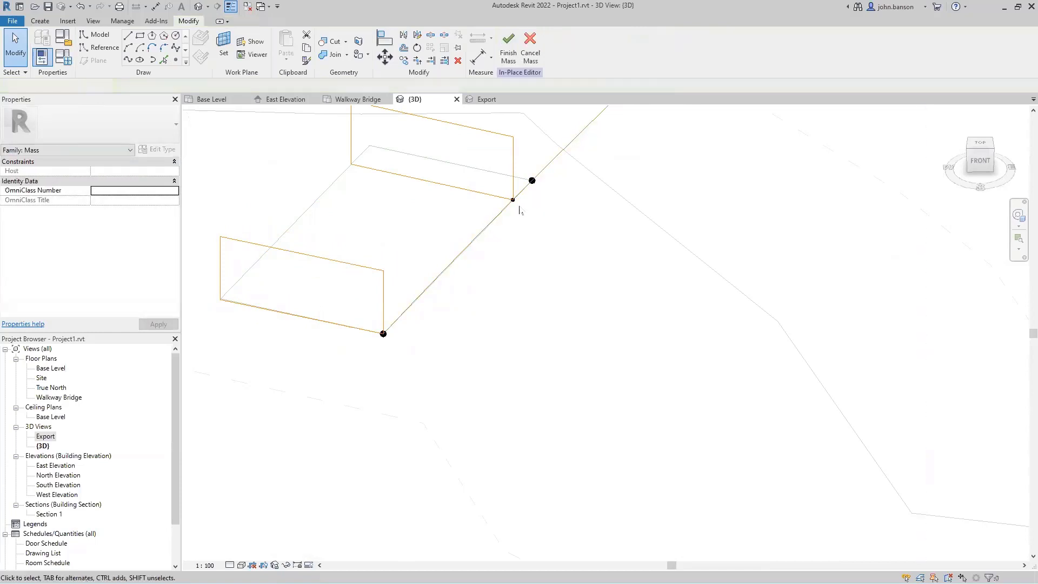
pyautogui.click(533, 181)
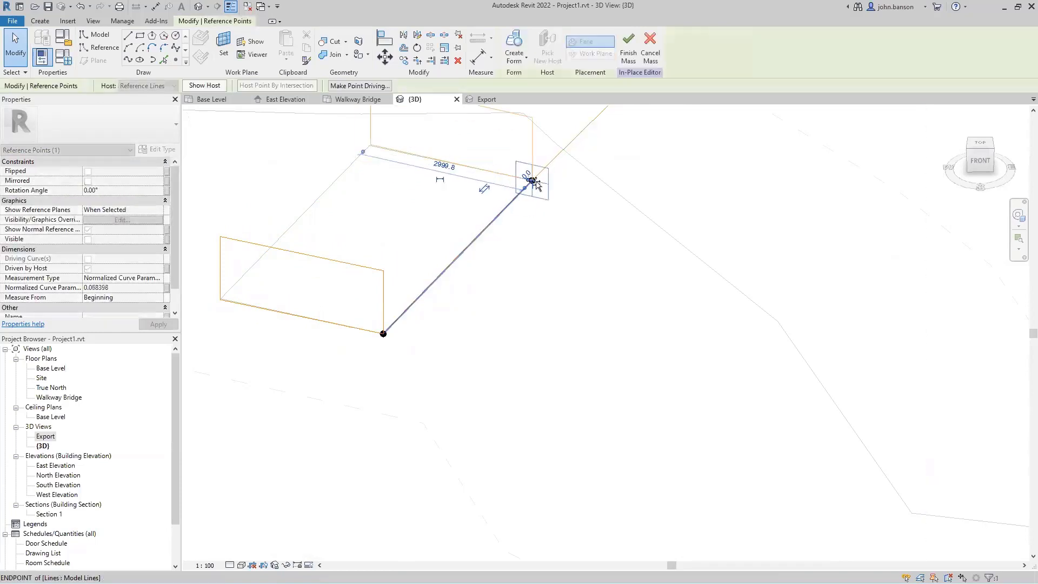
pyautogui.press('Escape')
pyautogui.scroll(-4, 570, 302)
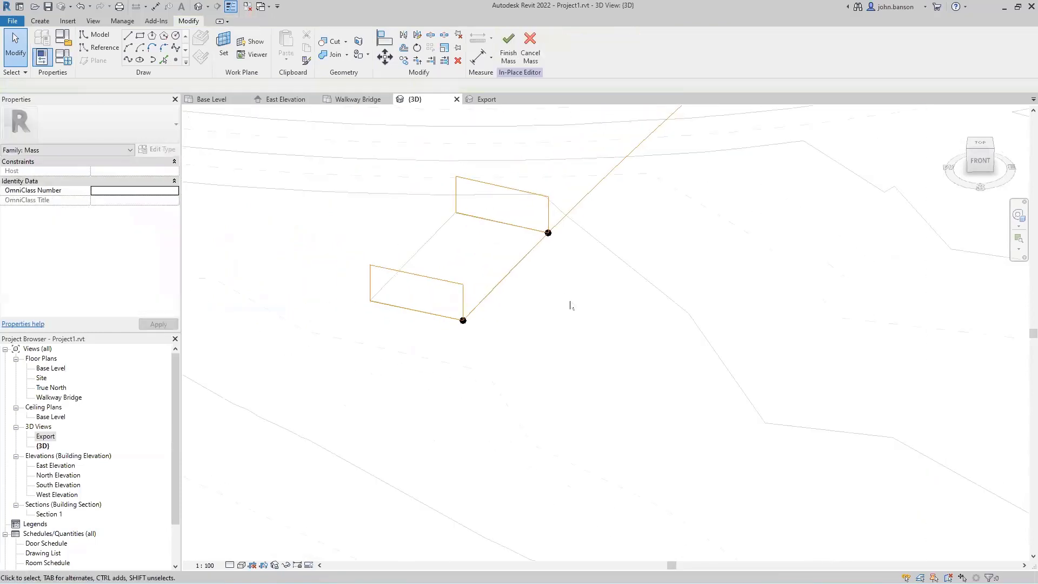
# Examine the whole spline with its profiles, then orient the 3D view to the Left side and focus on the second landing.
pyautogui.scroll(-2, 563, 294)
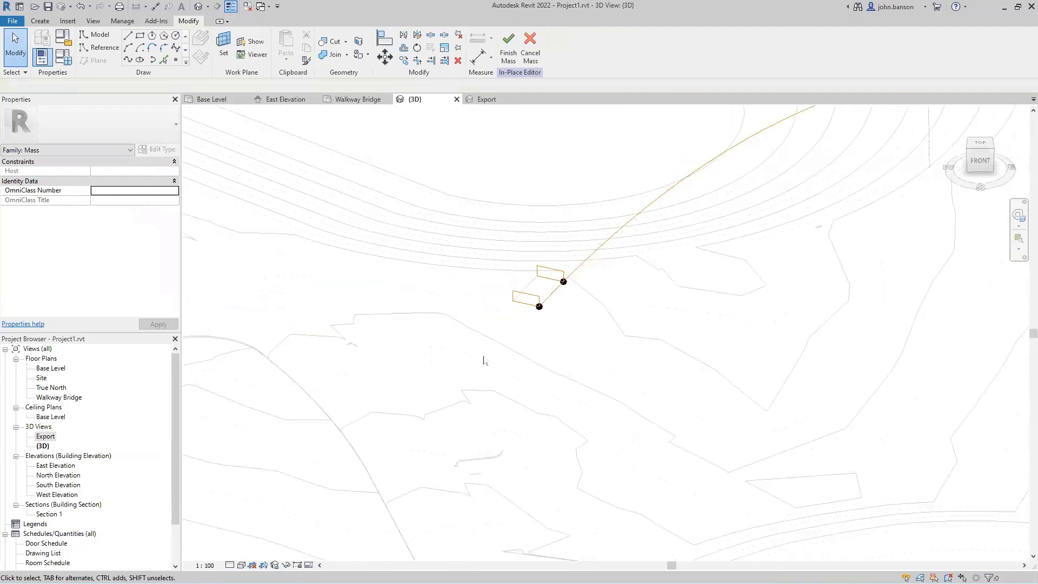
pyautogui.moveTo(484, 359); pyautogui.dragTo(267, 409, button='middle')
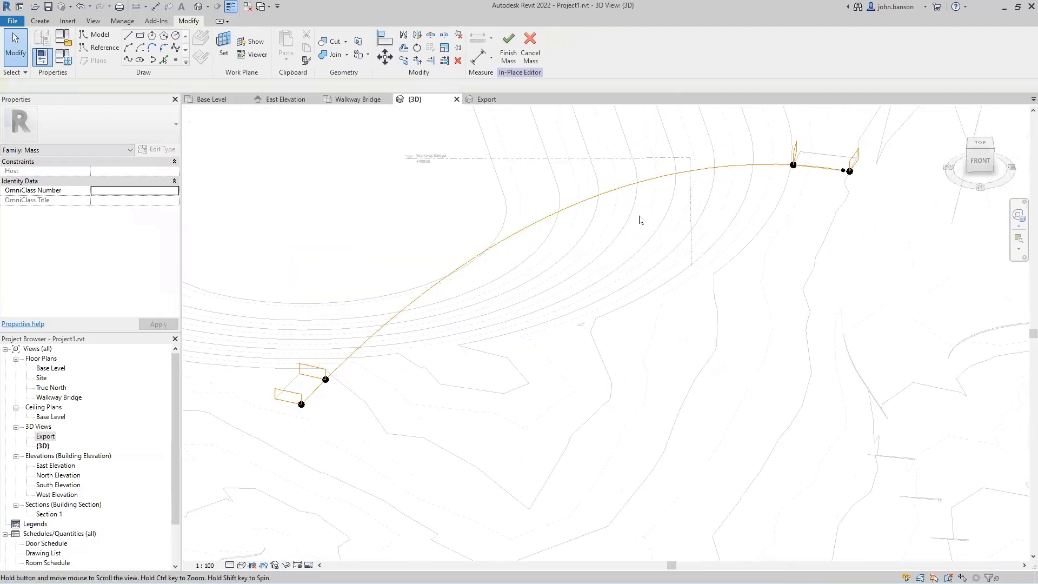
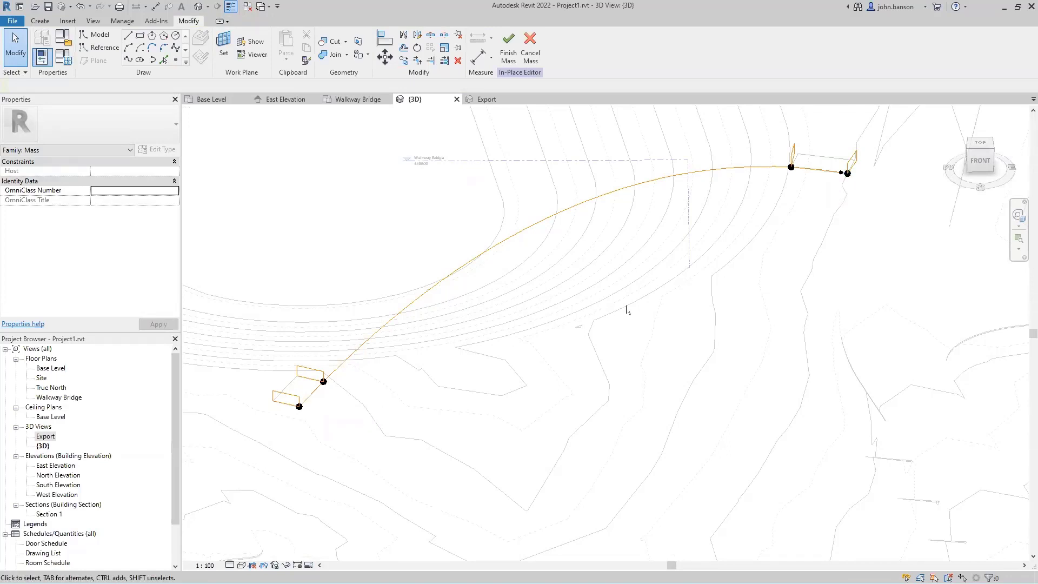
pyautogui.keyDown('shift'); pyautogui.moveTo(616, 308); pyautogui.dragTo(990, 163, button='middle'); pyautogui.keyUp('shift')
pyautogui.click(990, 162)
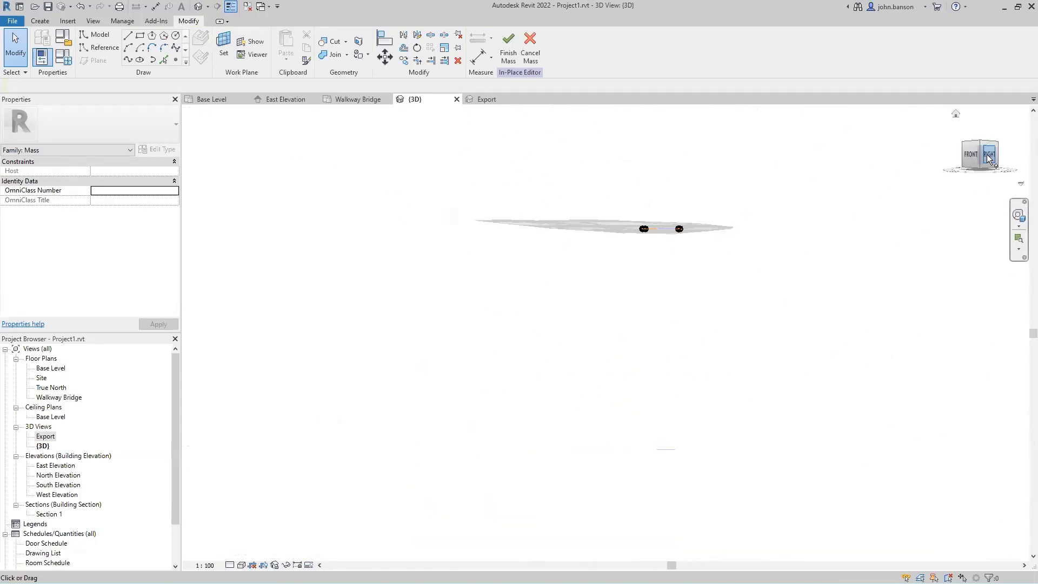
pyautogui.click(962, 160)
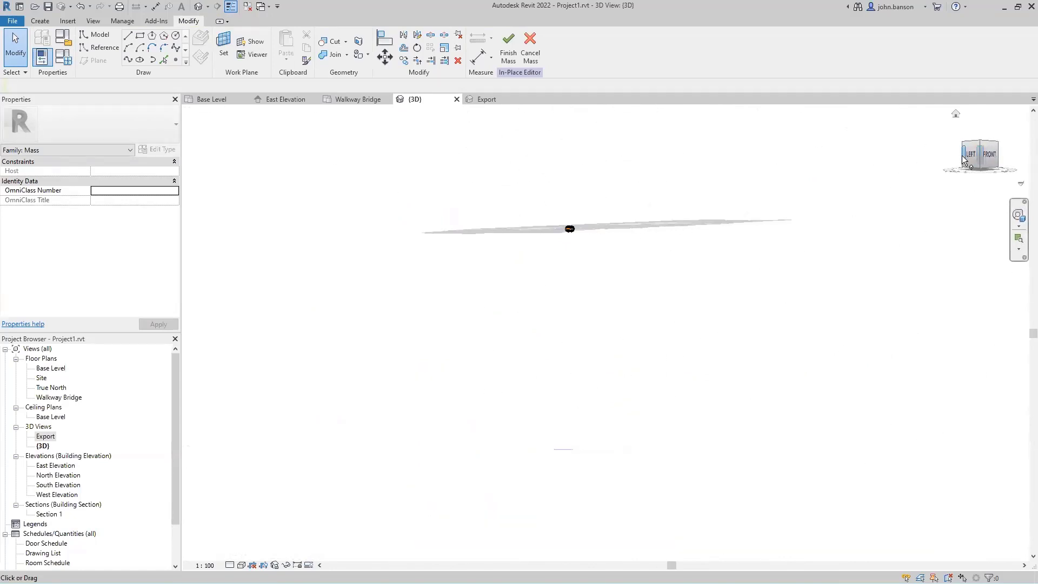
pyautogui.click(969, 157)
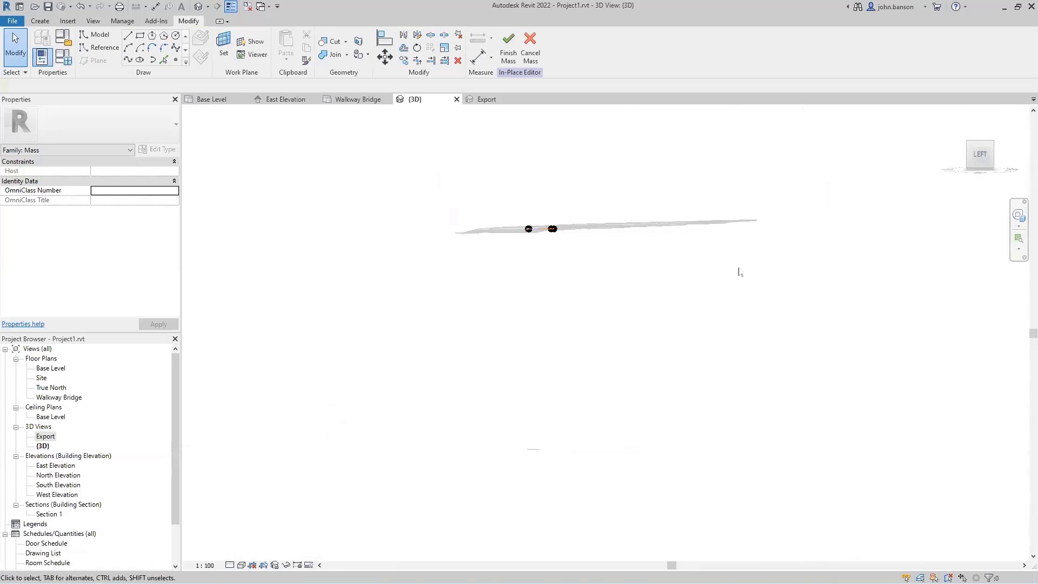
pyautogui.scroll(1, 513, 245)
pyautogui.keyDown('shift'); pyautogui.moveTo(536, 237); pyautogui.dragTo(424, 243, button='middle'); pyautogui.keyUp('shift')
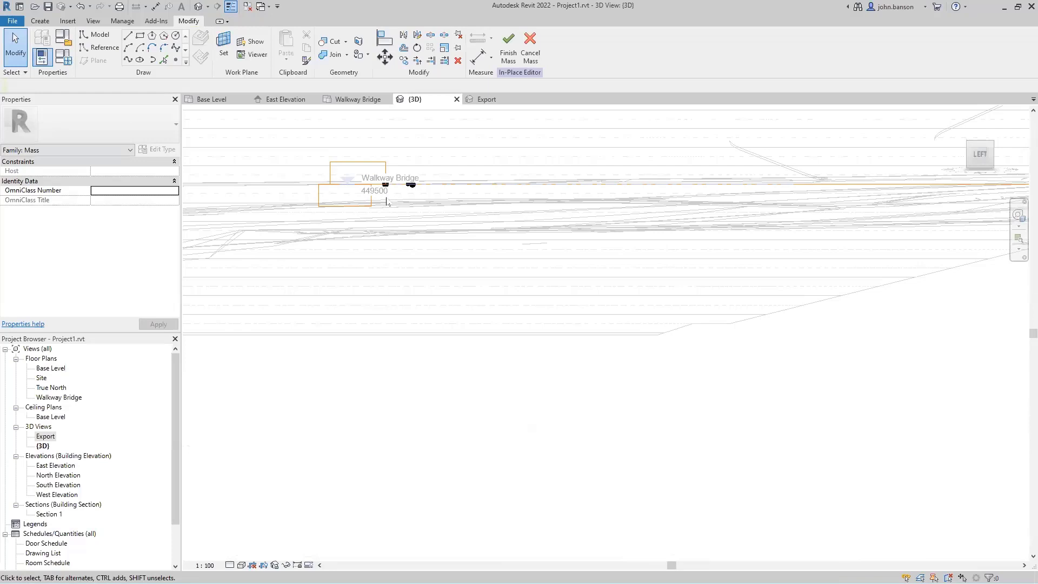
# Select the full chain of the lower rectangle profile at the second landing and move it straight up.
pyautogui.press('Tab')
pyautogui.click(357, 211)
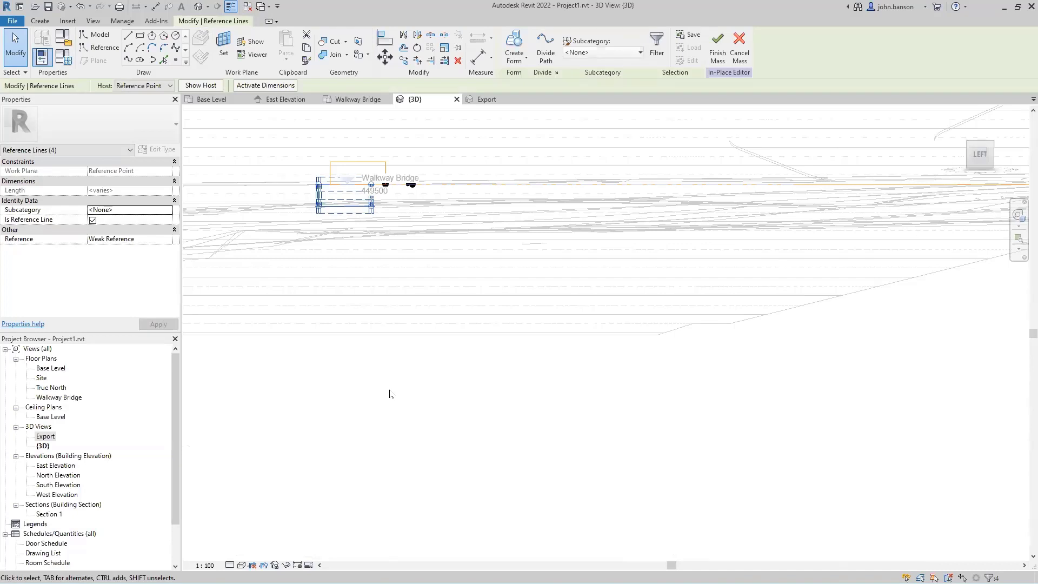
pyautogui.click(367, 367)
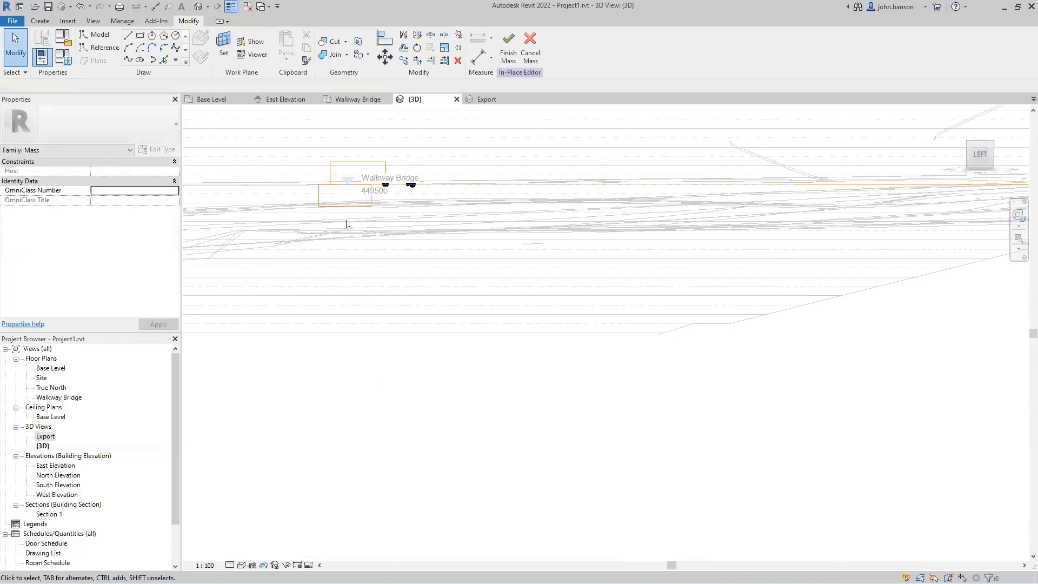
pyautogui.press('Tab')
pyautogui.click(373, 260)
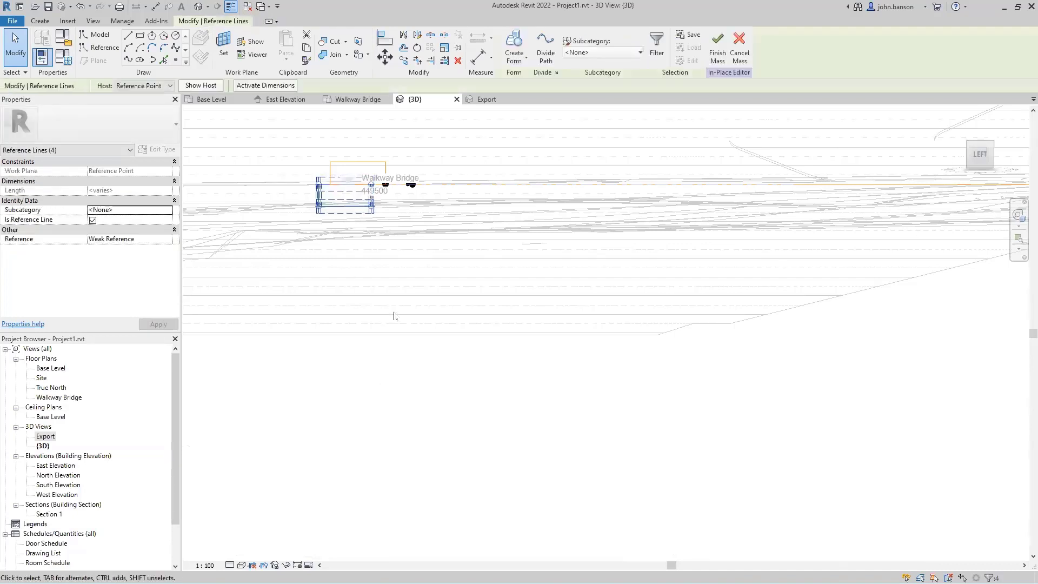
pyautogui.press('m')
pyautogui.press('v')
pyautogui.click(447, 360)
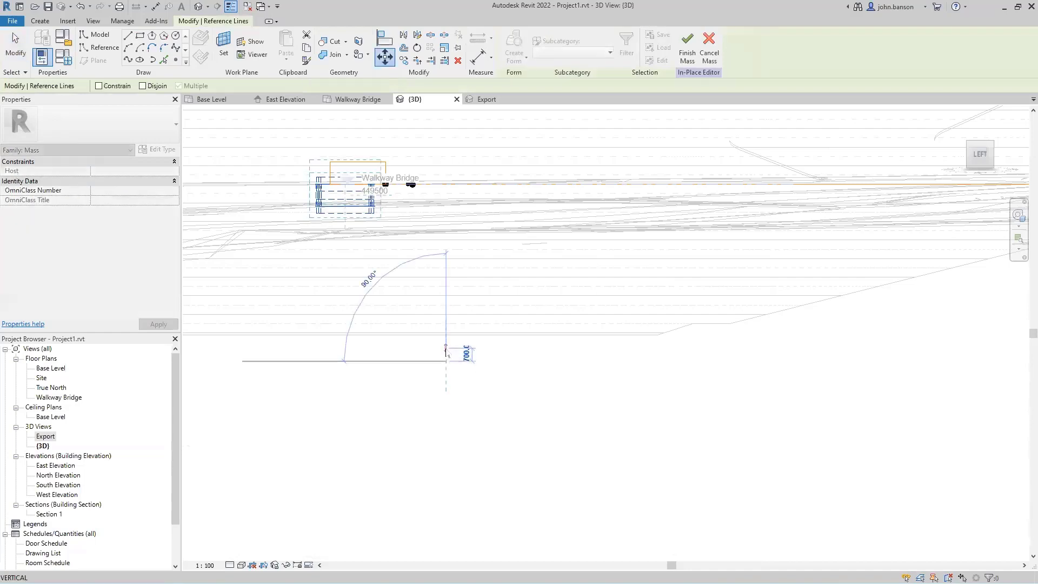
pyautogui.write('1000')
pyautogui.press('Return')
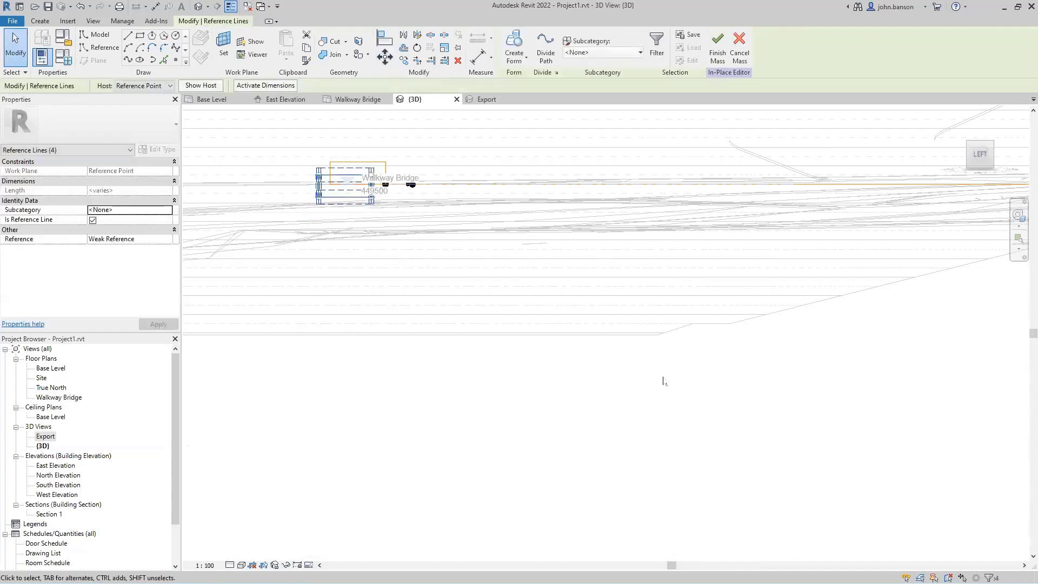
# Move the outer rectangle profile at the first landing straight down by 1500 mm.
pyautogui.keyDown('shift'); pyautogui.moveTo(664, 381); pyautogui.dragTo(530, 382, button='middle'); pyautogui.keyUp('shift')
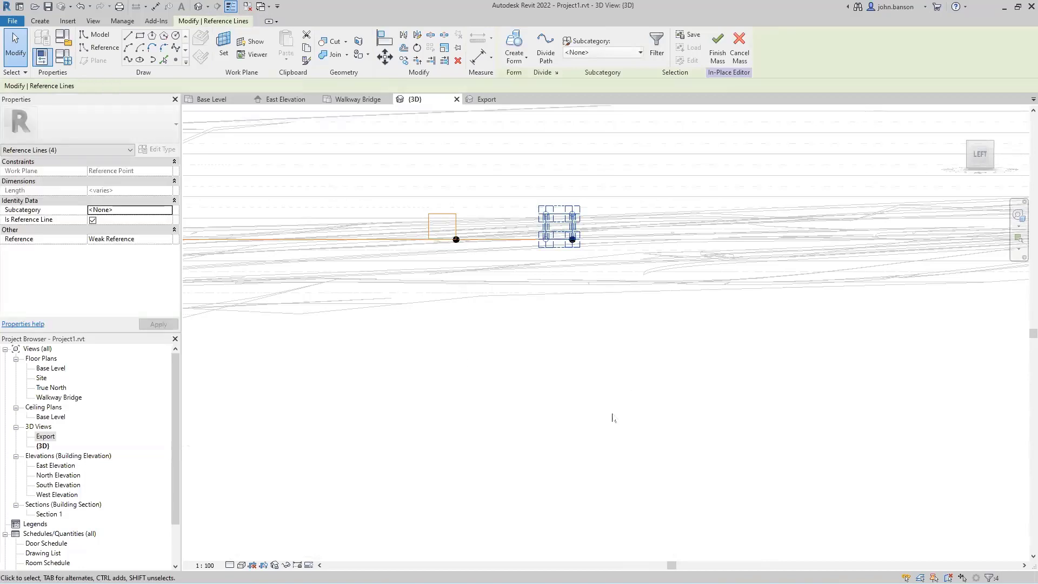
pyautogui.press('m')
pyautogui.press('v')
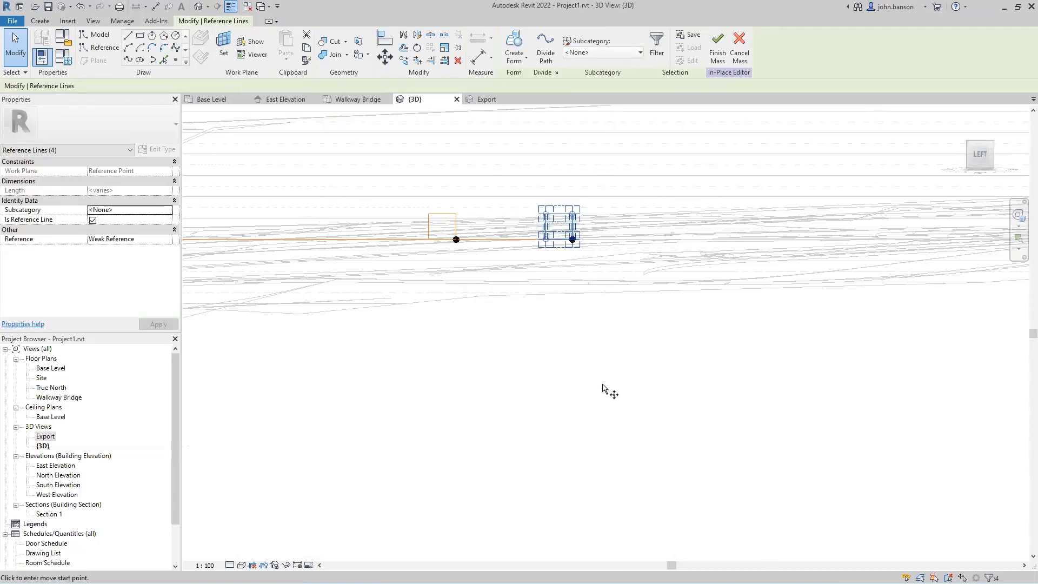
pyautogui.click(597, 332)
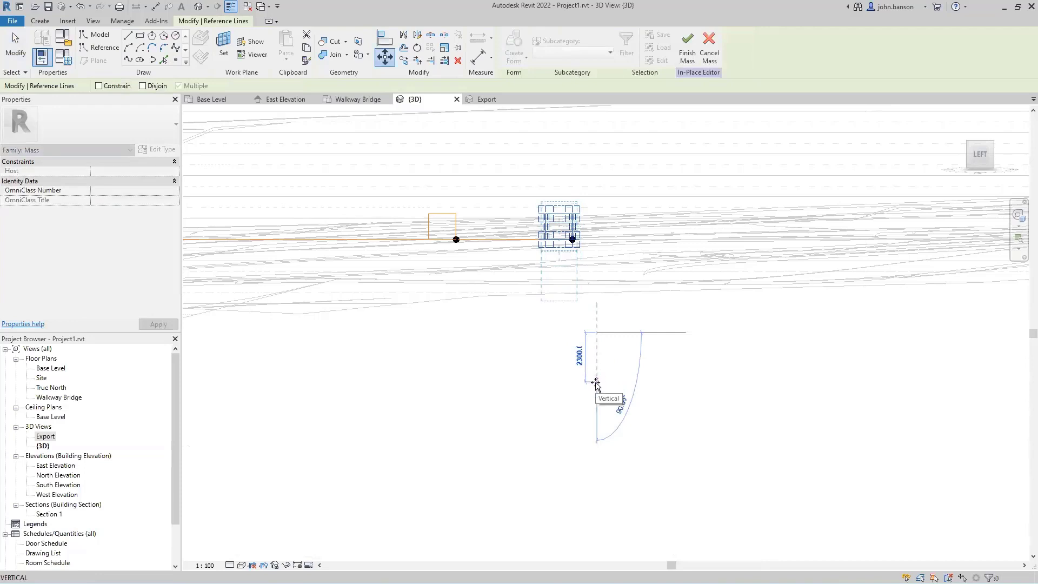
pyautogui.write('1500')
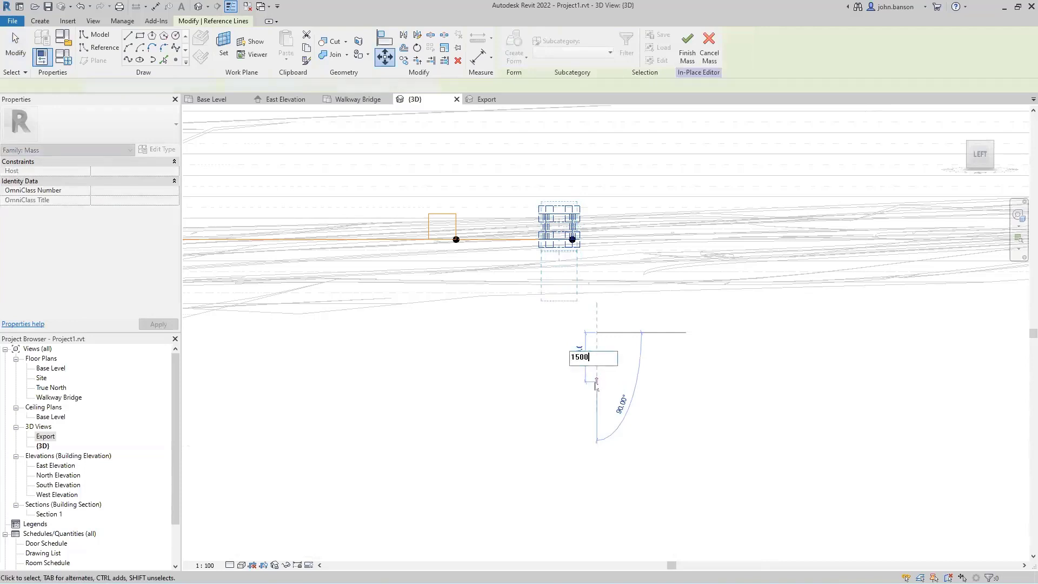
pyautogui.press('Return')
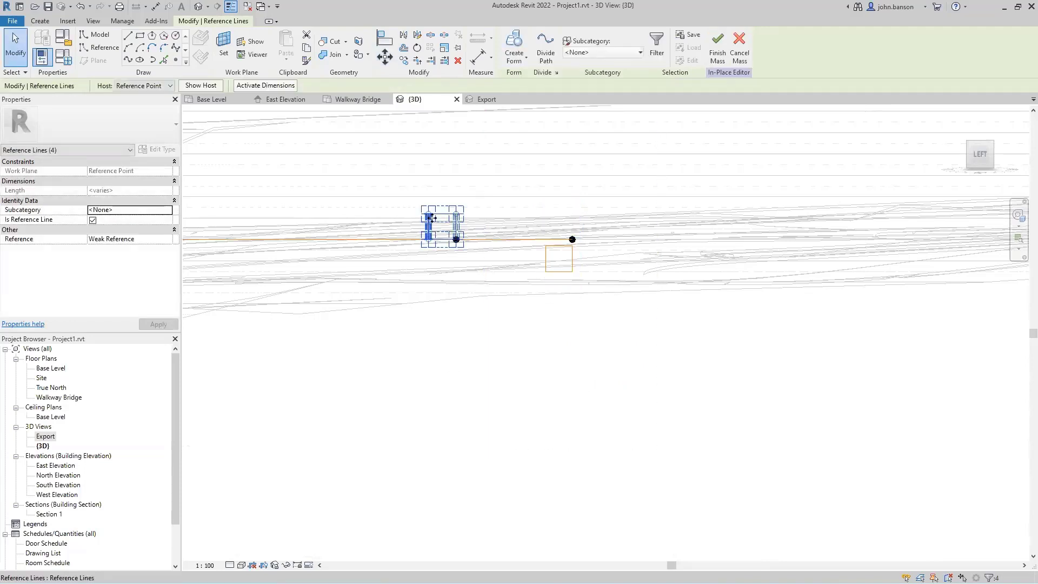
# Move the basin-side rectangle profile at the first landing straight down by 1000 mm.
pyautogui.press('m')
pyautogui.press('v')
pyautogui.click(456, 332)
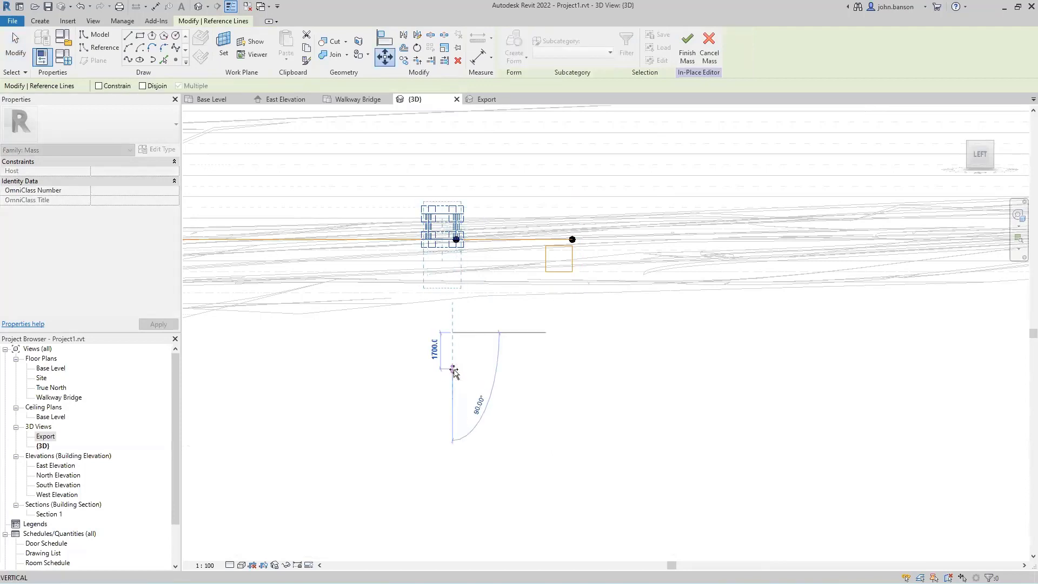
pyautogui.write('1000')
pyautogui.press('Return')
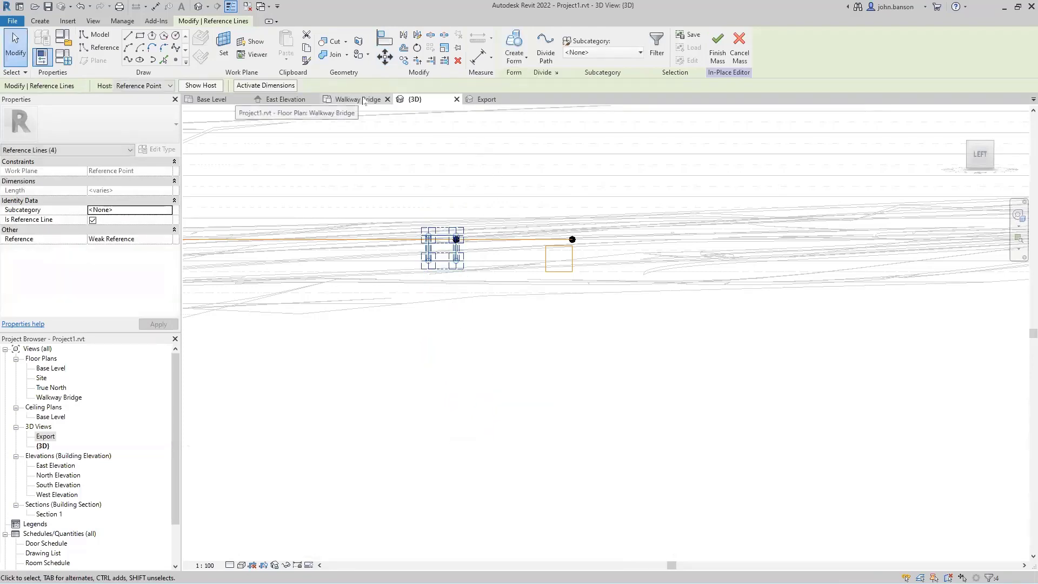
# Select all four rectangle profiles together with the spline path and create a solid form from them.
pyautogui.keyDown('shift'); pyautogui.moveTo(518, 309); pyautogui.dragTo(336, 342, button='middle'); pyautogui.keyUp('shift')
pyautogui.press('Escape')
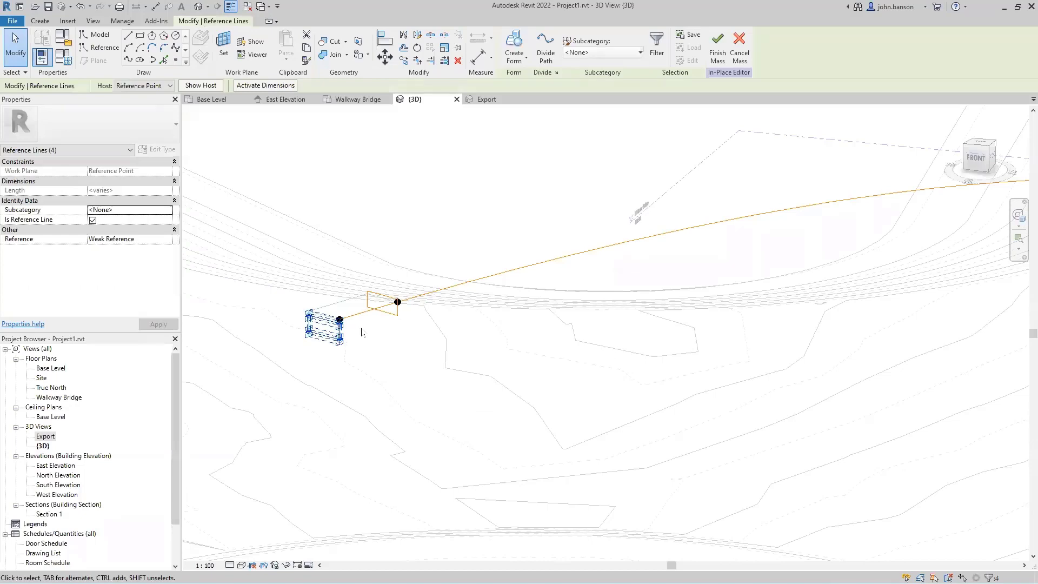
pyautogui.keyDown('ctrl'); pyautogui.click(387, 318); pyautogui.keyUp('ctrl')
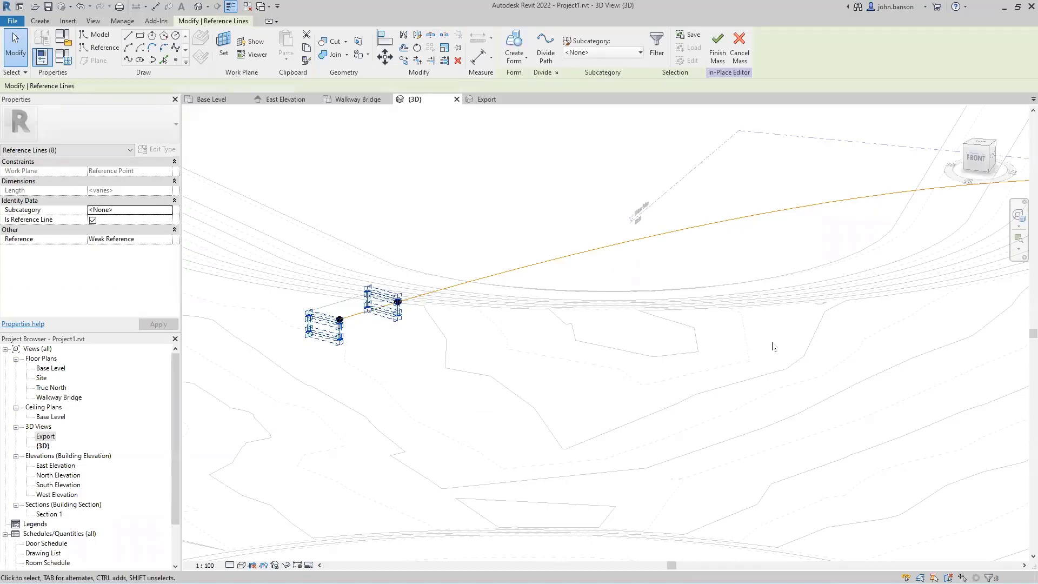
pyautogui.keyDown('shift'); pyautogui.moveTo(387, 318); pyautogui.dragTo(935, 238, button='middle'); pyautogui.keyUp('shift')
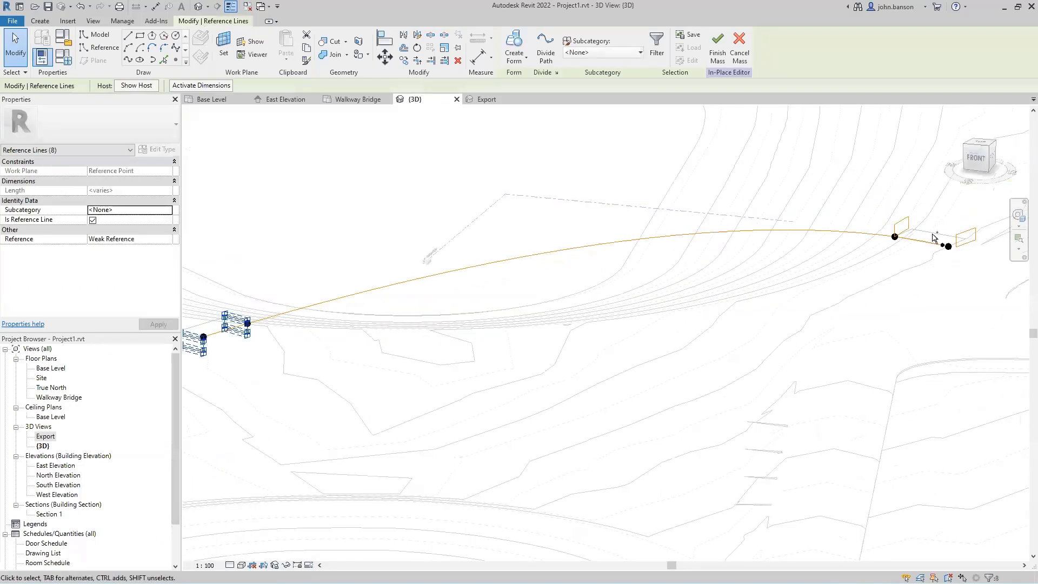
pyautogui.keyDown('ctrl'); pyautogui.click(967, 236); pyautogui.keyUp('ctrl')
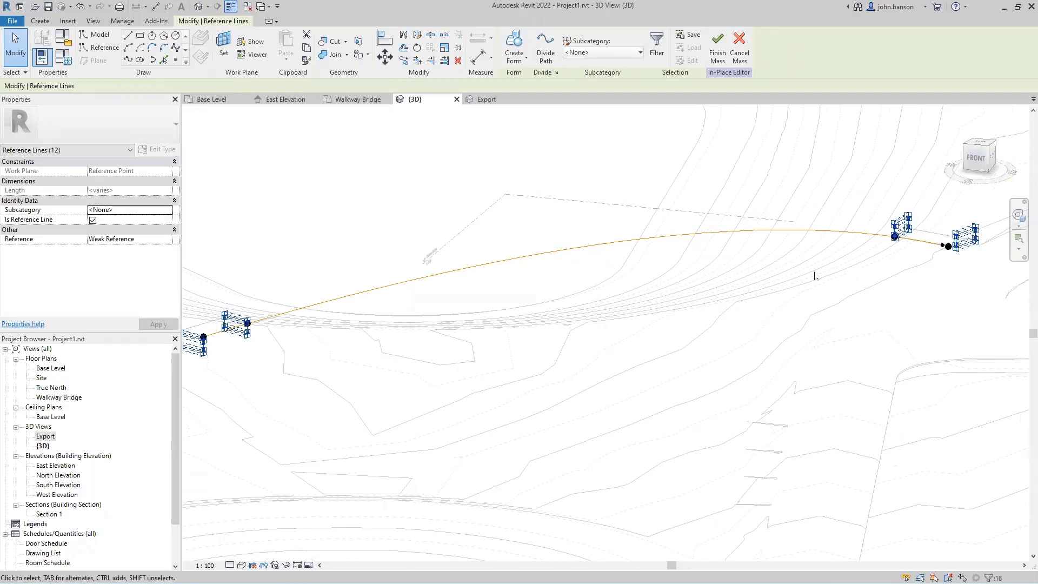
pyautogui.keyDown('ctrl'); pyautogui.click(733, 233); pyautogui.keyUp('ctrl')
pyautogui.keyDown('ctrl'); pyautogui.click(711, 248); pyautogui.keyUp('ctrl')
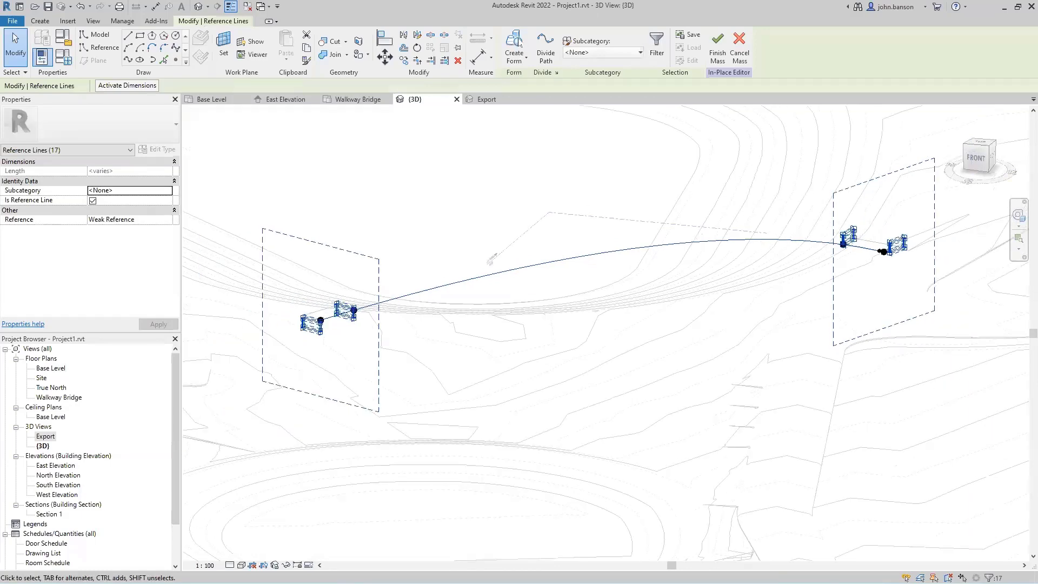
pyautogui.click(514, 57)
pyautogui.click(411, 96)
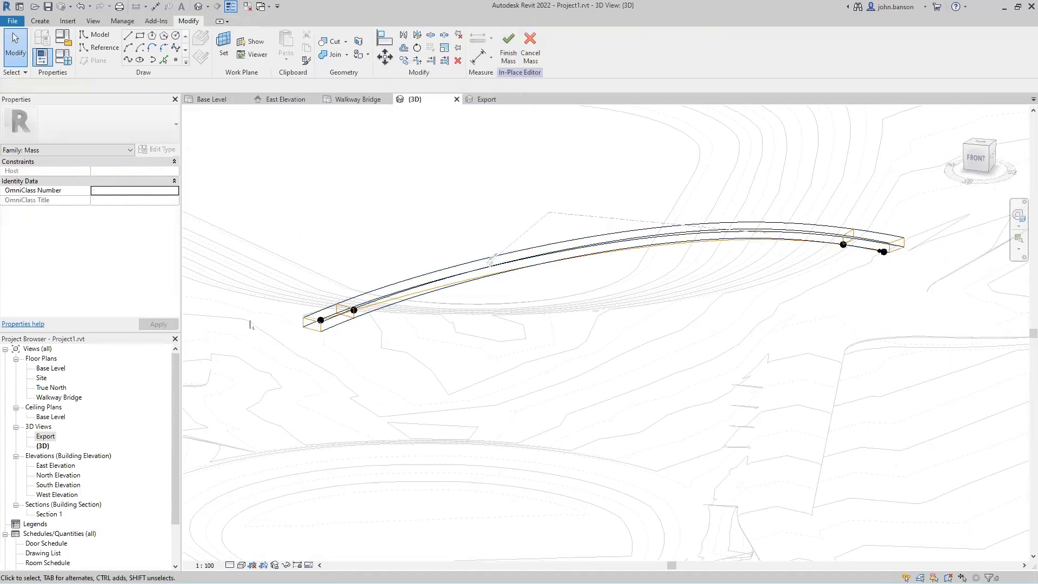
# Examine the new bridge form at both landings and along its full curve.
pyautogui.keyDown('shift'); pyautogui.moveTo(277, 354); pyautogui.dragTo(367, 326, button='middle'); pyautogui.keyUp('shift')
pyautogui.keyDown('shift'); pyautogui.moveTo(433, 329); pyautogui.dragTo(667, 349, button='middle'); pyautogui.keyUp('shift')
pyautogui.scroll(4, 666, 350)
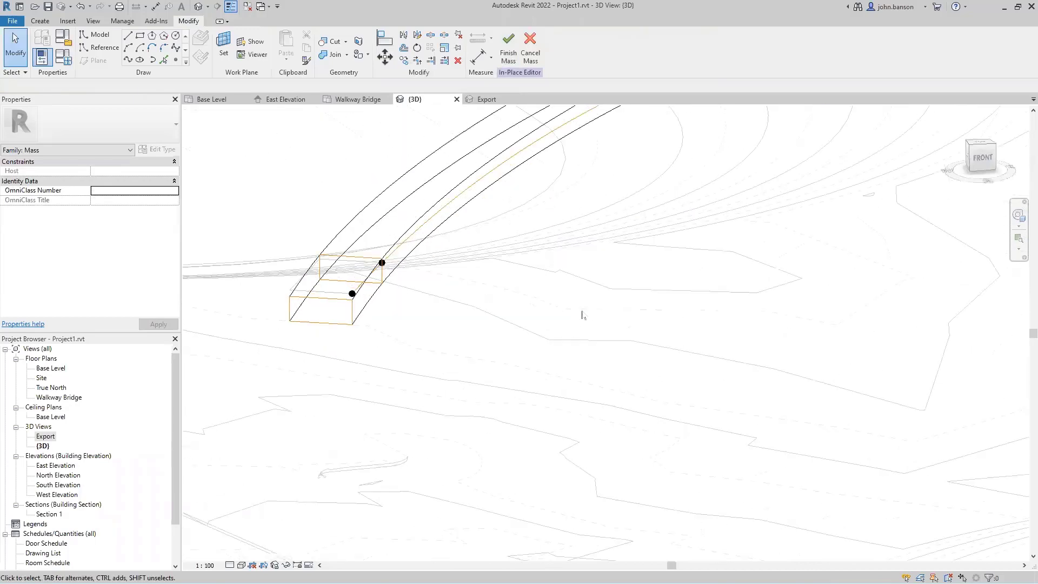
pyautogui.scroll(-2, 605, 361)
pyautogui.scroll(-1, 604, 401)
pyautogui.moveTo(523, 435); pyautogui.dragTo(711, 301, button='middle')
pyautogui.scroll(1, 642, 339)
pyautogui.keyDown('shift'); pyautogui.moveTo(607, 359); pyautogui.dragTo(588, 323, button='middle'); pyautogui.keyUp('shift')
pyautogui.scroll(-2, 624, 330)
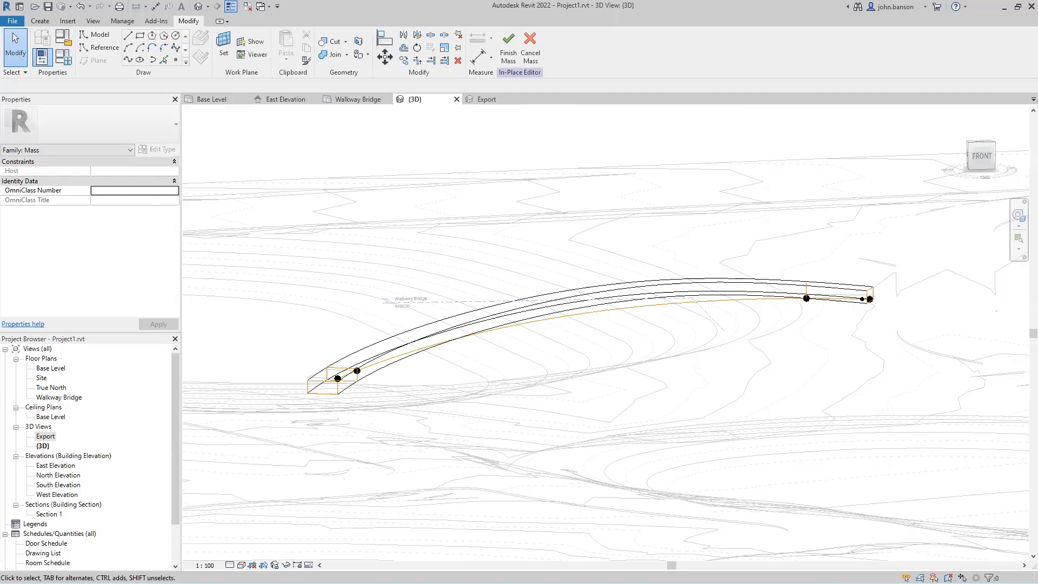
# Set the 3D view's visual style to Shaded and finish the in-place mass.
pyautogui.click(242, 565)
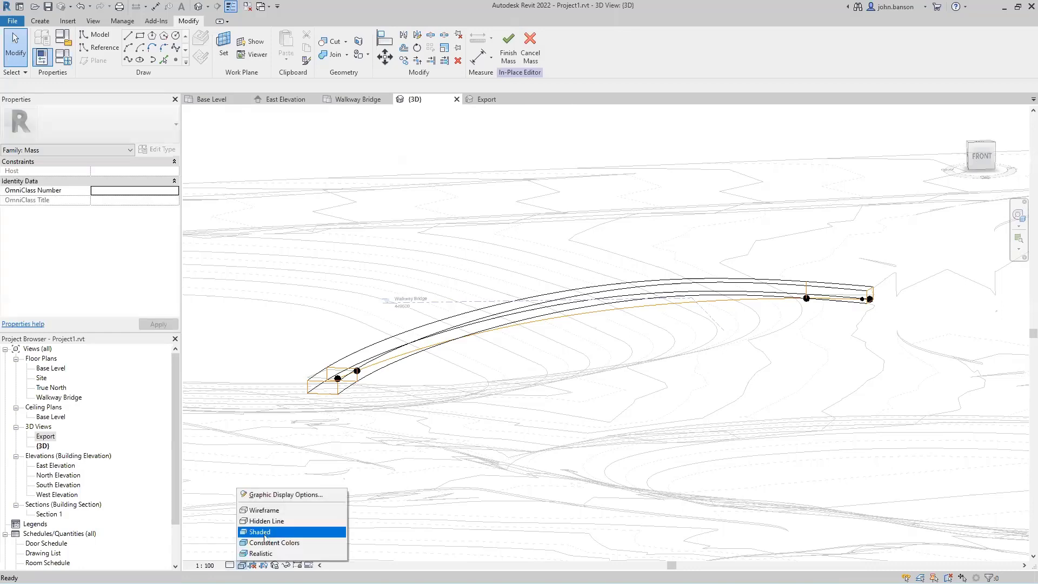
pyautogui.click(266, 540)
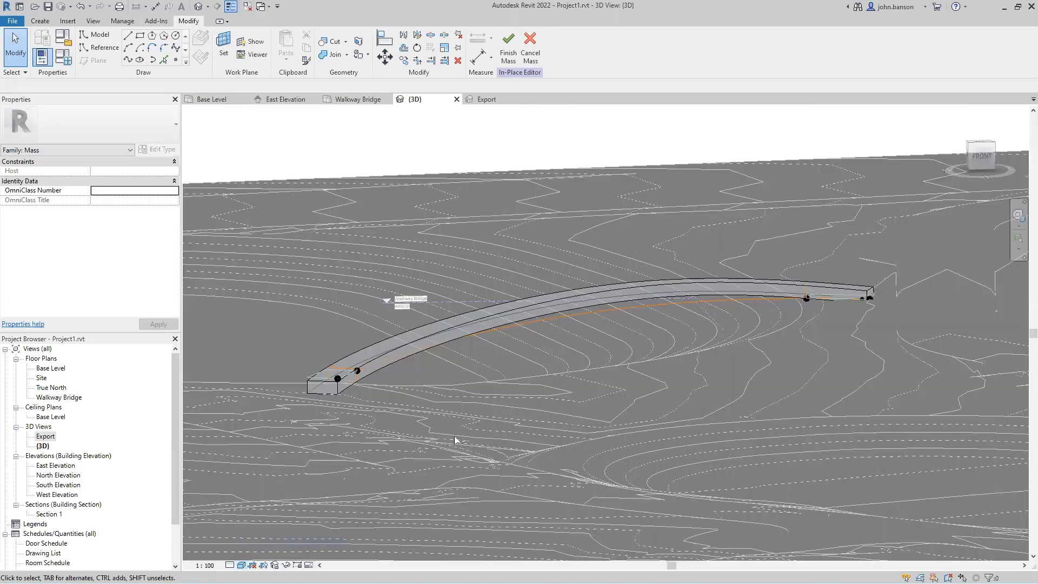
pyautogui.keyDown('shift'); pyautogui.moveTo(476, 439); pyautogui.dragTo(480, 437, button='middle'); pyautogui.keyUp('shift')
pyautogui.scroll(4, 294, 400)
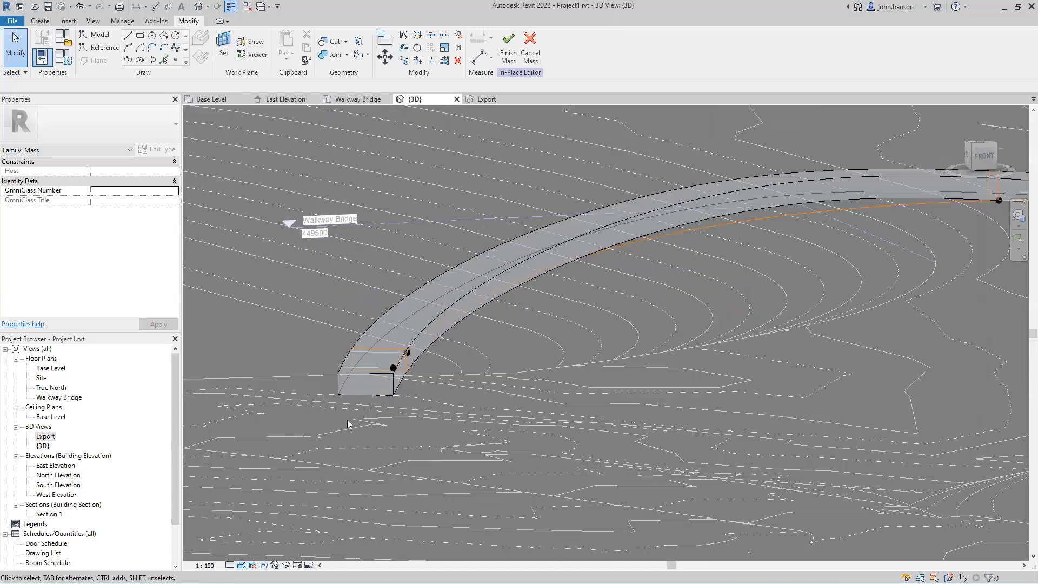
pyautogui.keyDown('shift'); pyautogui.moveTo(347, 423); pyautogui.dragTo(397, 428, button='middle'); pyautogui.keyUp('shift')
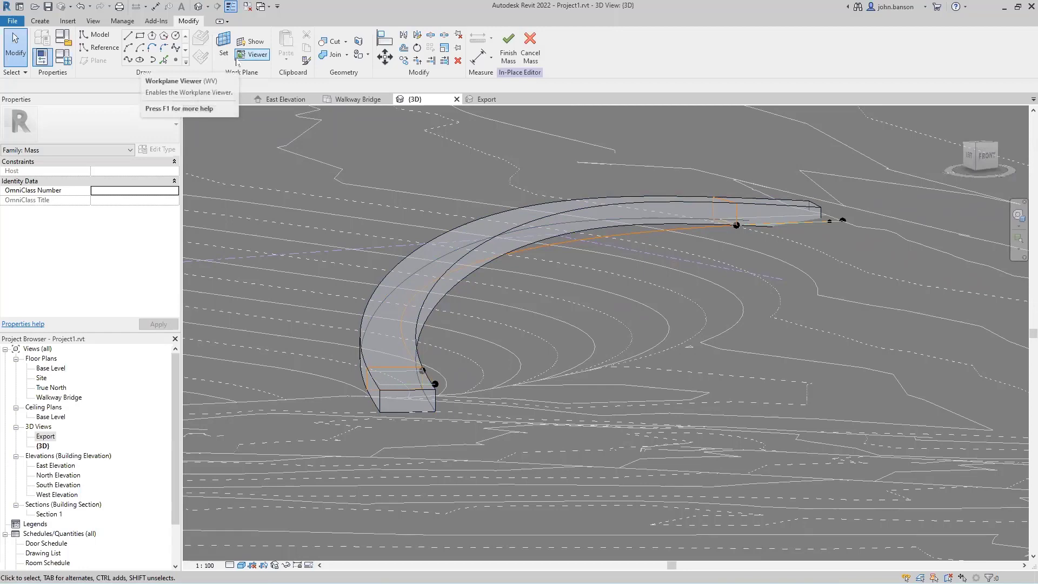
pyautogui.click(506, 48)
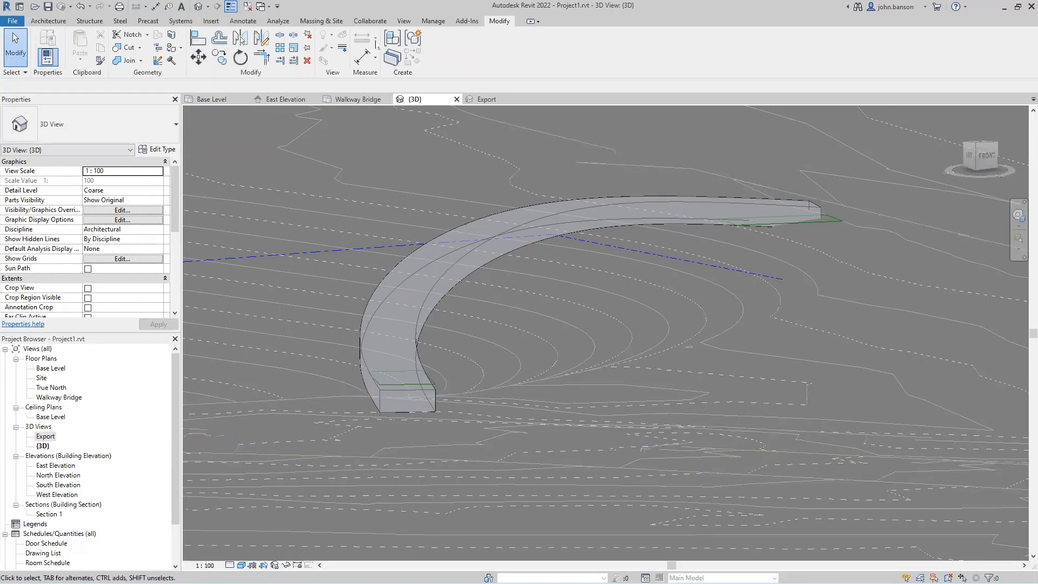
# Place walls by face of type Generic 200mm Wall on both long curved sides of the bridge mass.
pyautogui.click(315, 21)
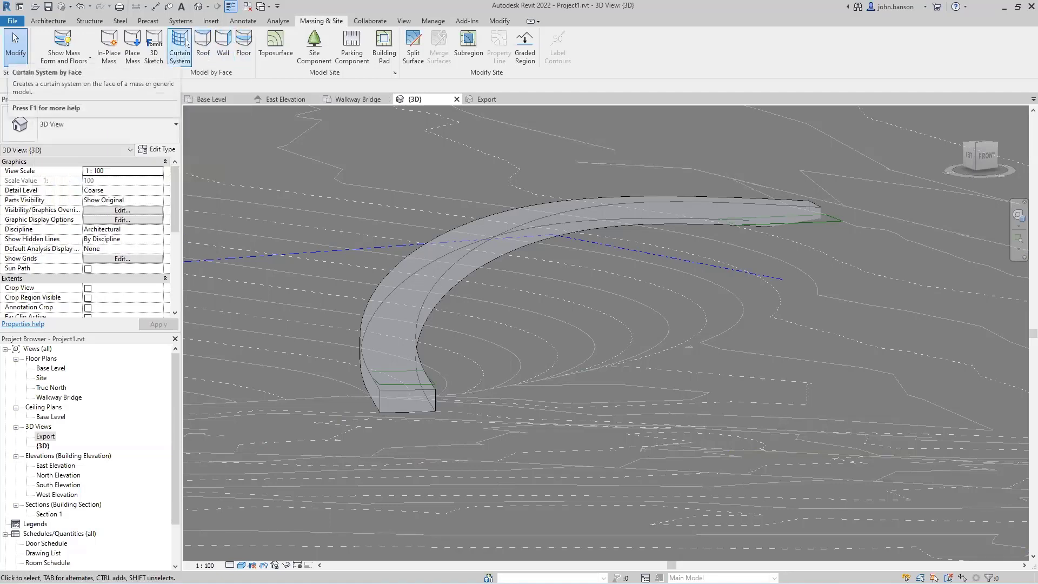
pyautogui.click(41, 22)
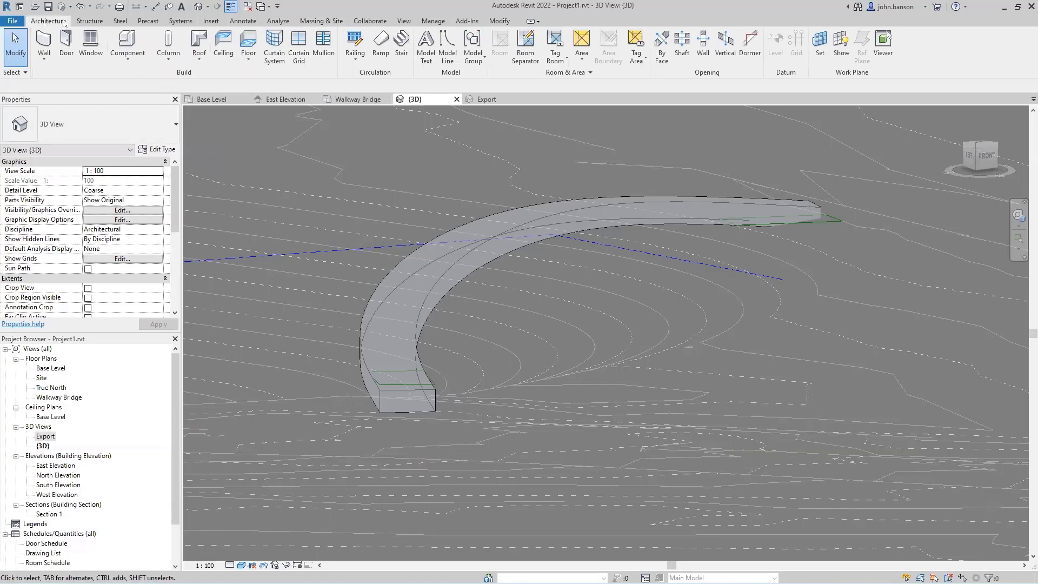
pyautogui.click(46, 62)
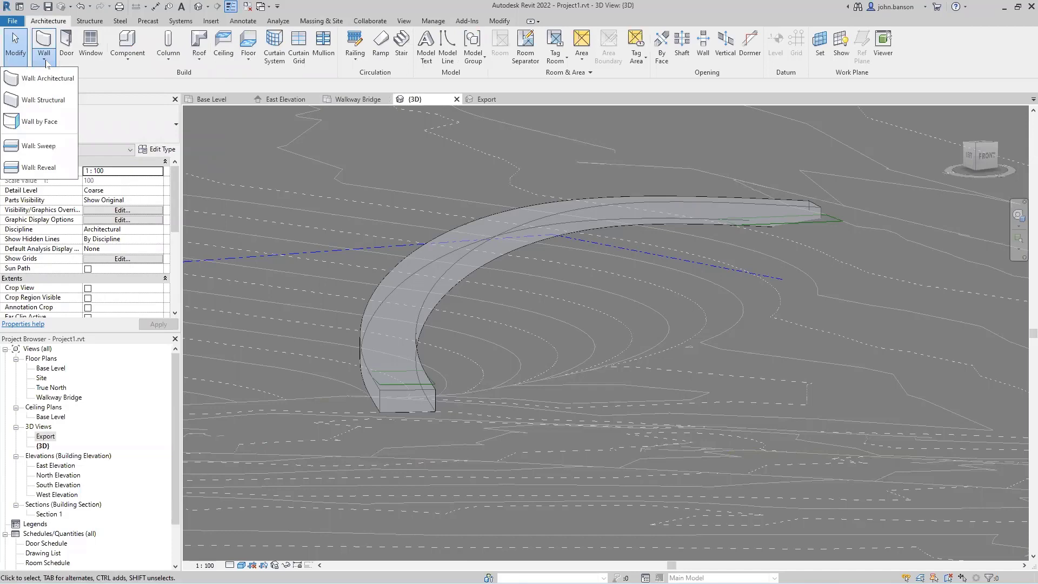
pyautogui.click(47, 123)
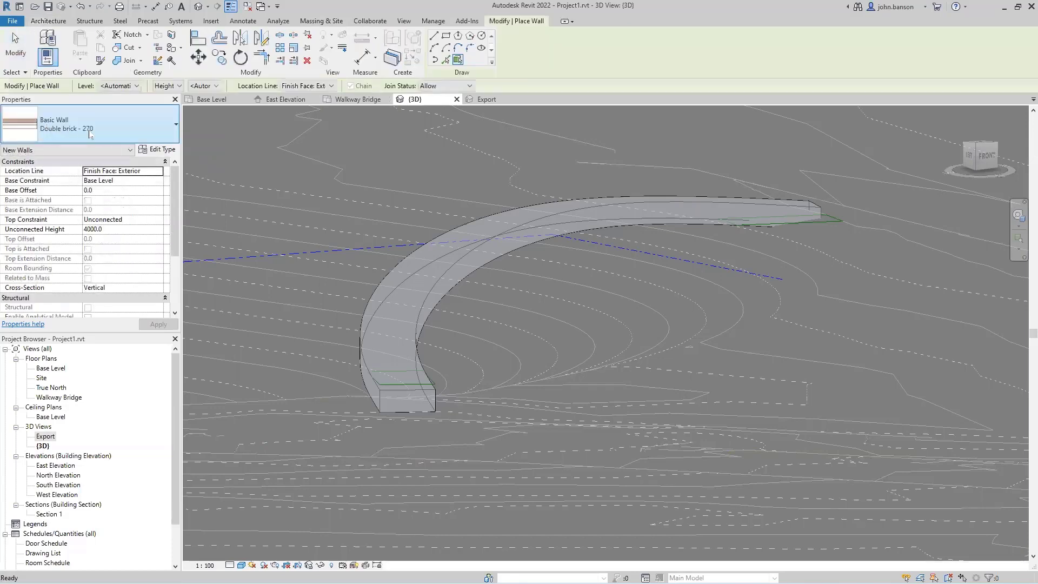
pyautogui.click(91, 135)
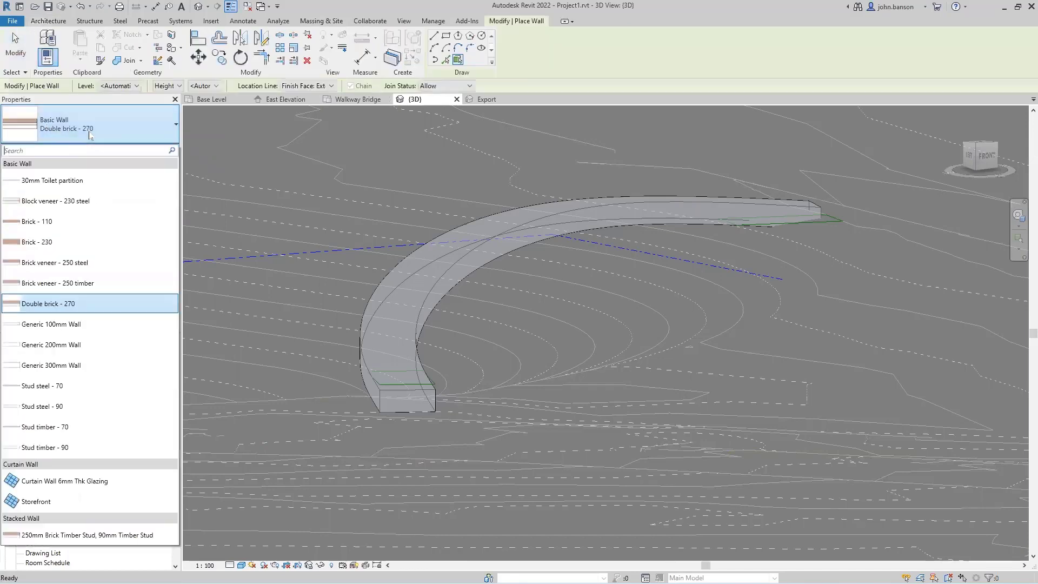
pyautogui.click(72, 346)
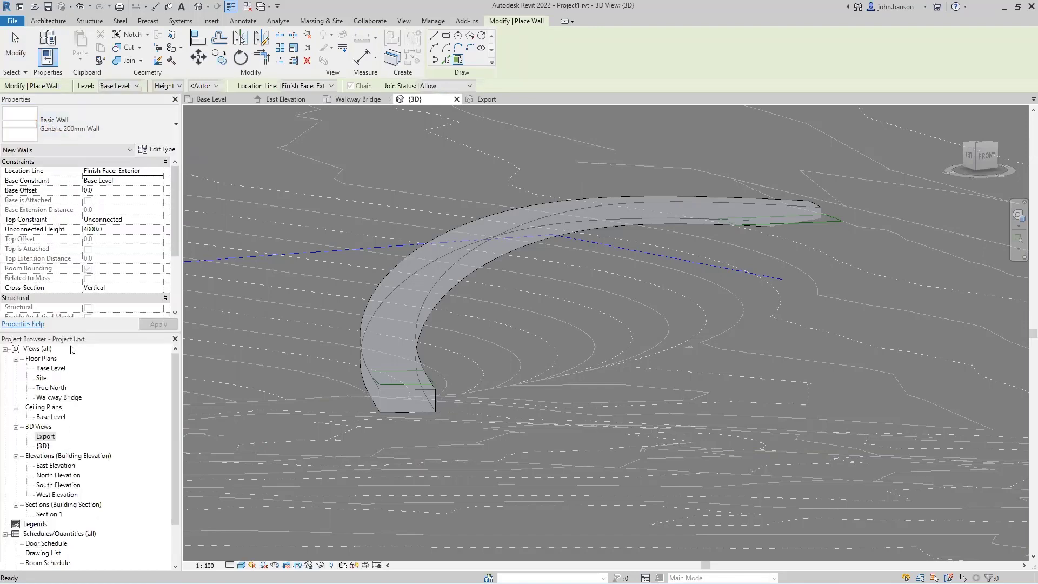
pyautogui.scroll(5, 371, 395)
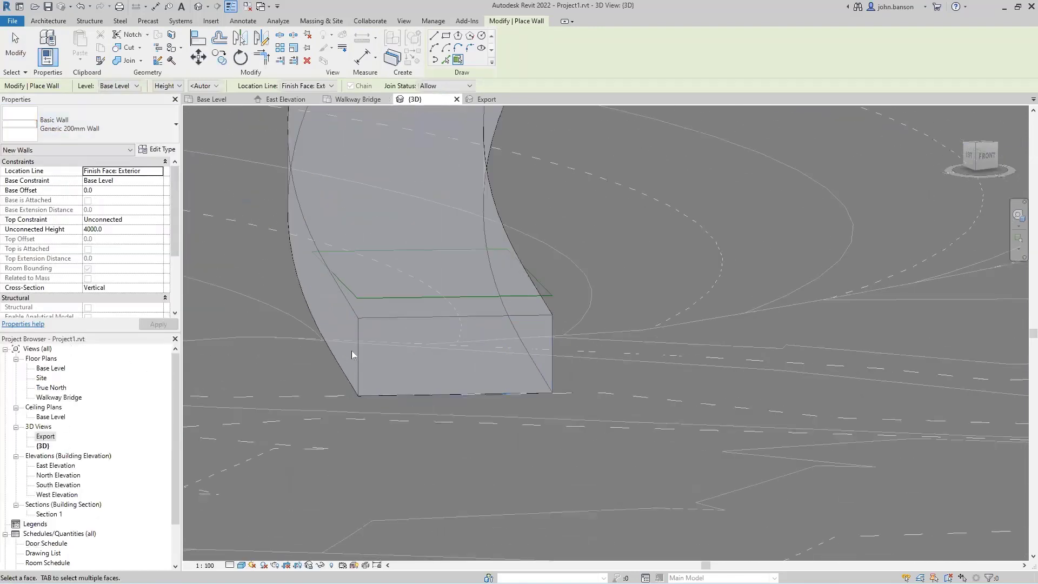
pyautogui.click(347, 306)
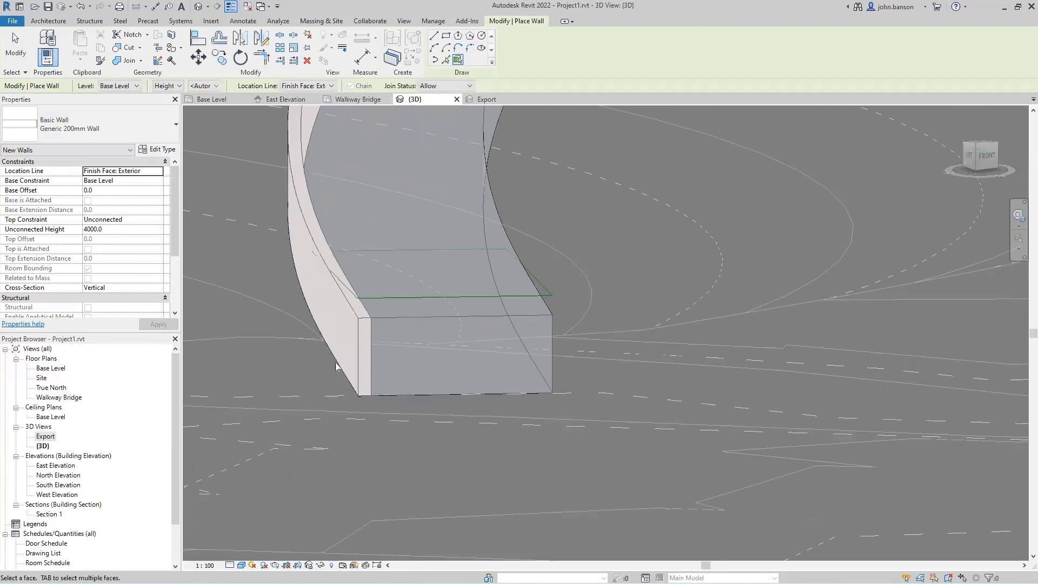
pyautogui.click(538, 290)
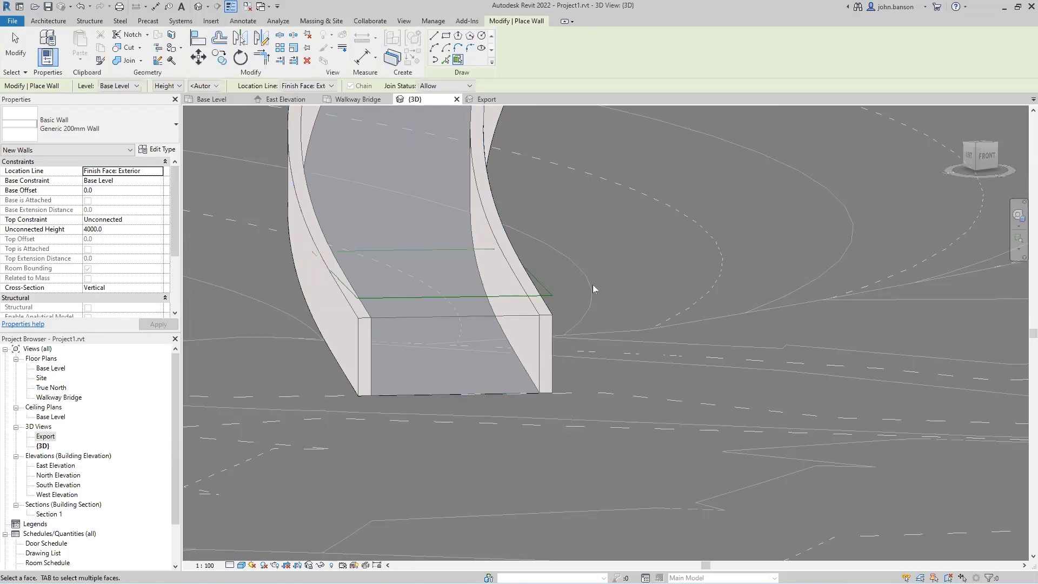
# Create a roof by face of type Generic - 400mm on the bottom face of the bridge mass.
pyautogui.scroll(-2, 592, 285)
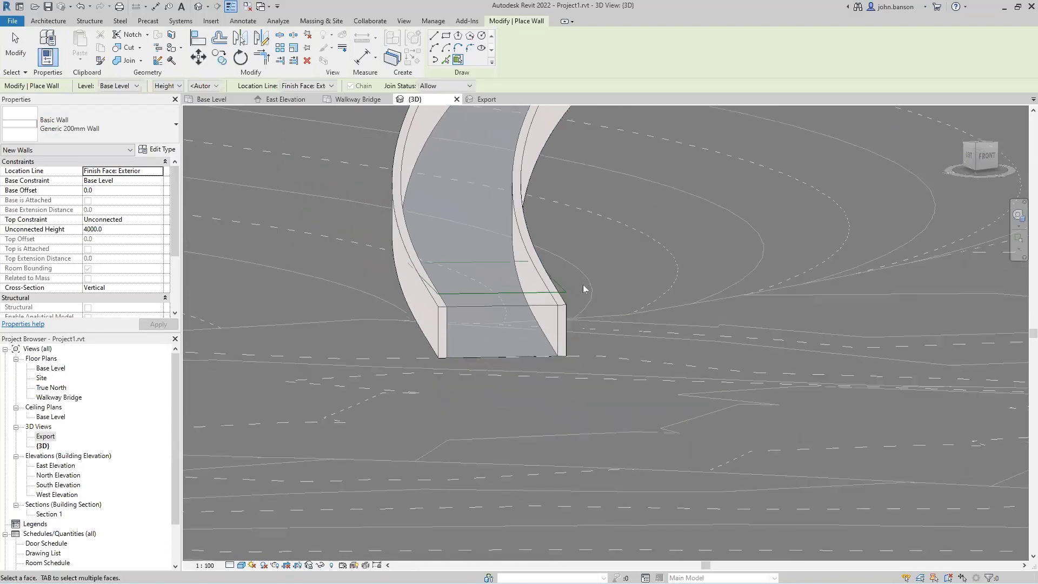
pyautogui.click(49, 21)
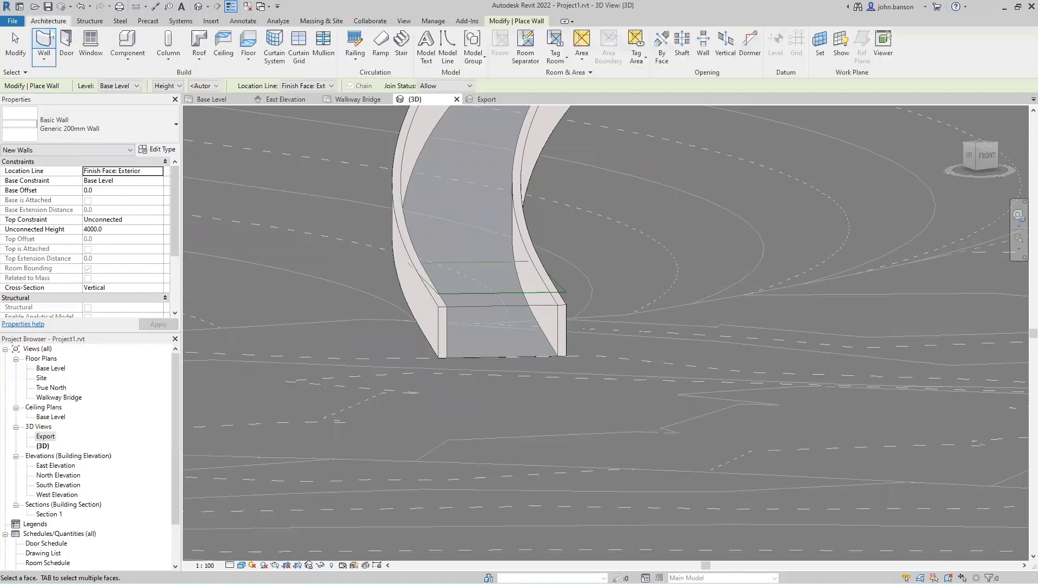
pyautogui.click(201, 63)
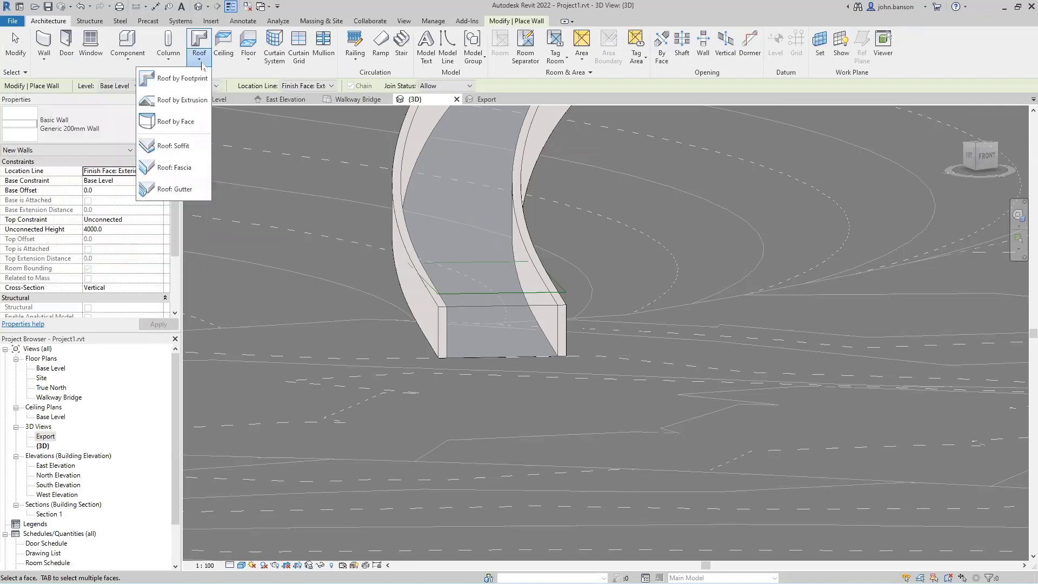
pyautogui.click(189, 122)
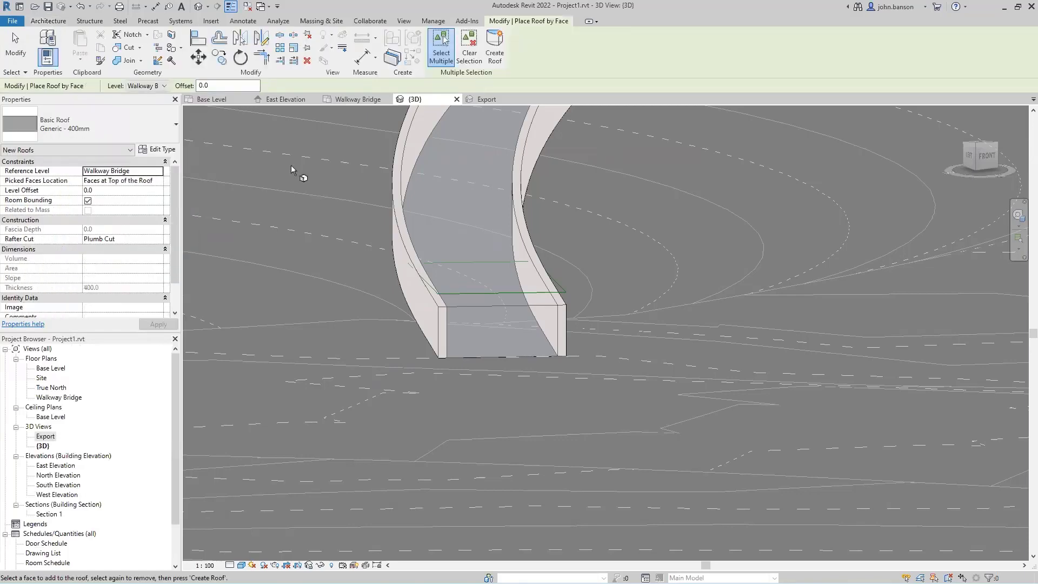
pyautogui.click(496, 358)
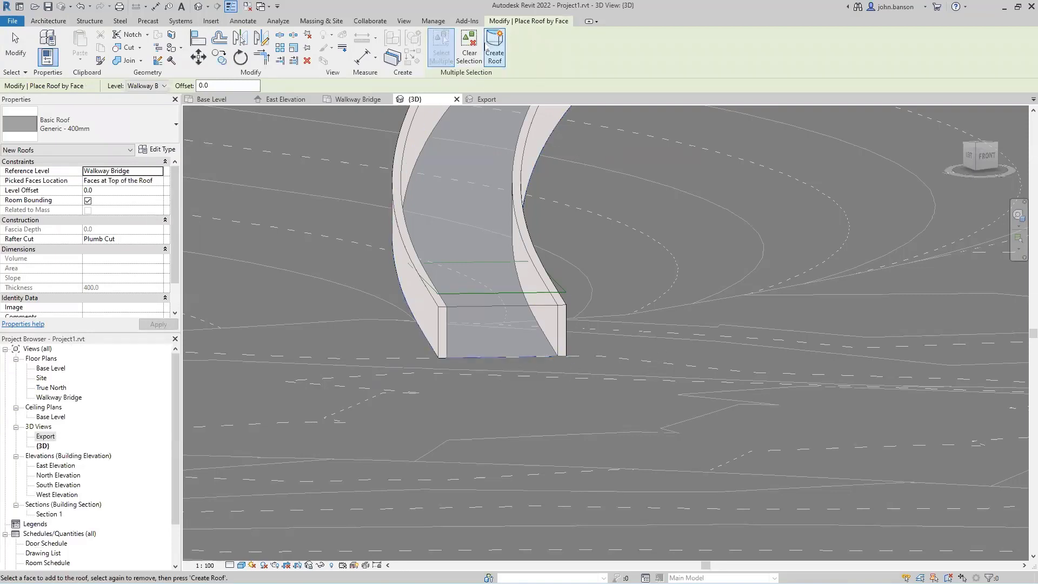
pyautogui.click(495, 46)
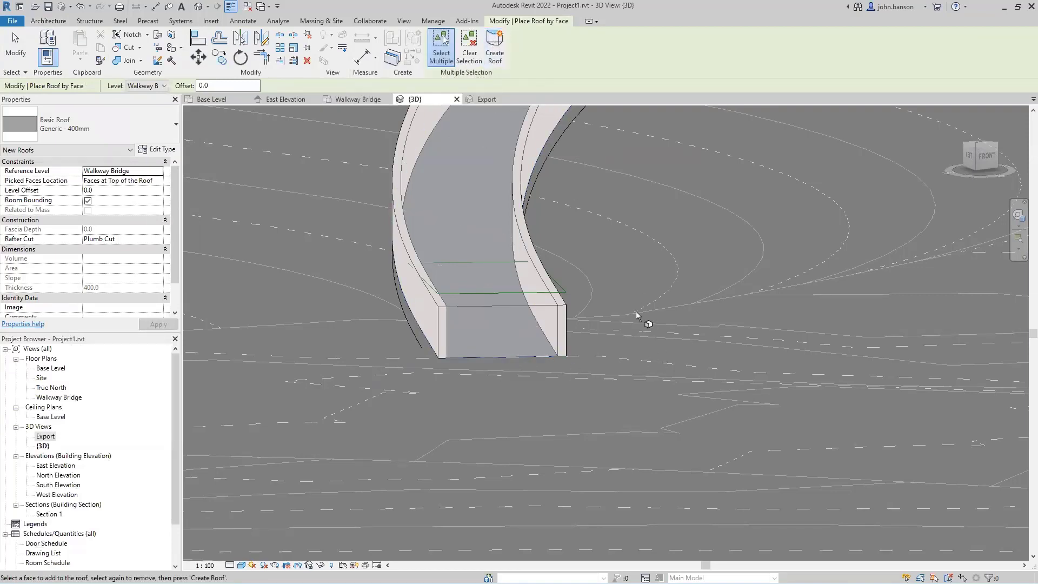
# Leave roof placement and examine the new deck along the underside of the curved bridge.
pyautogui.moveTo(635, 334)
pyautogui.keyDown('shift'); pyautogui.mouseDown(button='middle')
pyautogui.moveTo(579, 330)
pyautogui.moveTo(625, 289)
pyautogui.moveTo(614, 284)
pyautogui.moveTo(615, 336)
pyautogui.moveTo(625, 343)
pyautogui.mouseUp(button='middle'); pyautogui.keyUp('shift')
pyautogui.press('Escape')
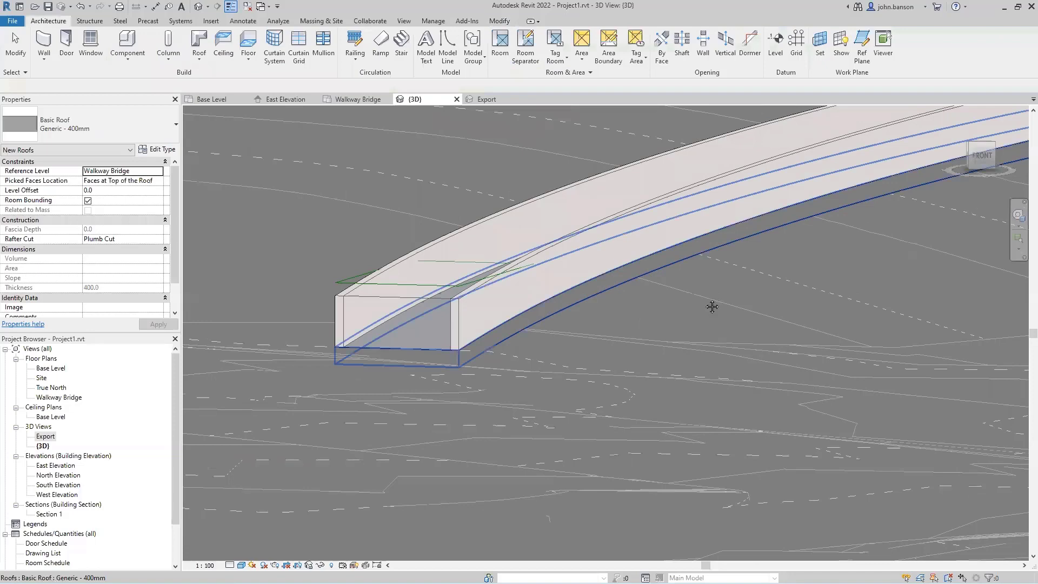
pyautogui.click(474, 365)
pyautogui.keyDown('shift'); pyautogui.moveTo(503, 385); pyautogui.dragTo(439, 281, button='middle'); pyautogui.keyUp('shift')
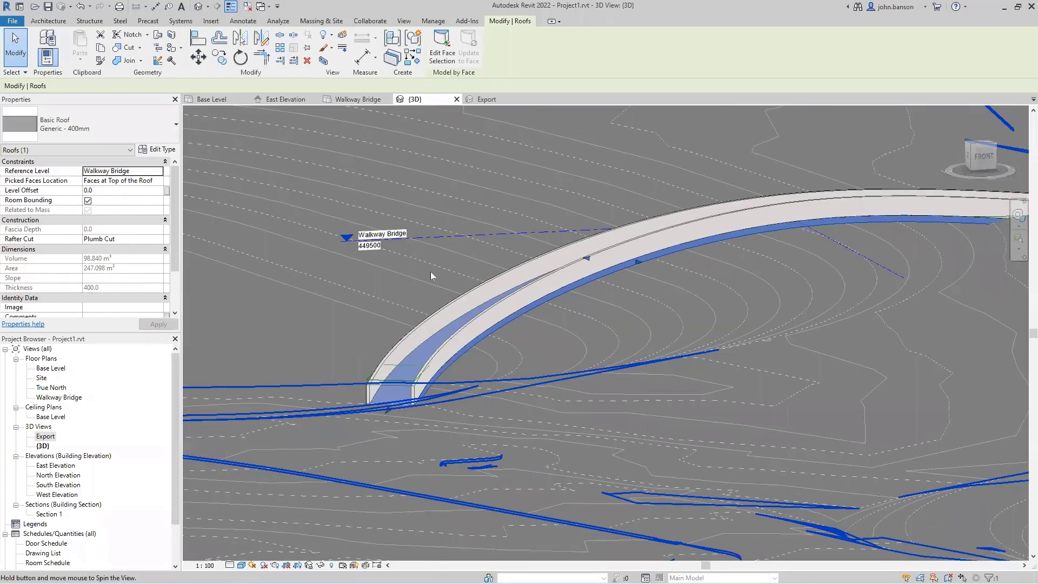
pyautogui.click(433, 268)
pyautogui.scroll(-2, 433, 269)
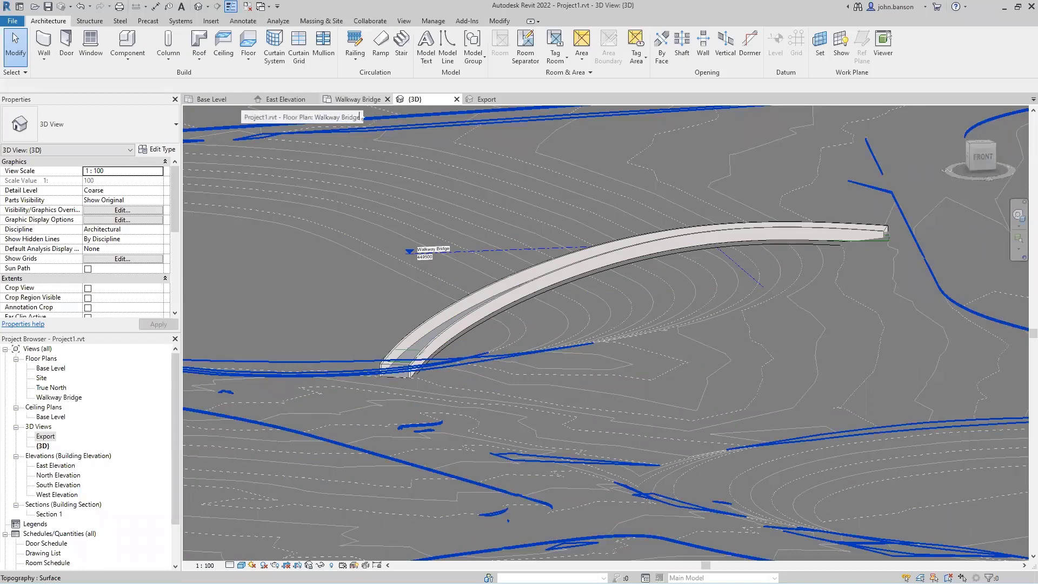
# Start a new in-place mass in the Walkway Bridge floor plan, accepting the name Mass 2.
pyautogui.click(359, 99)
pyautogui.scroll(2, 434, 423)
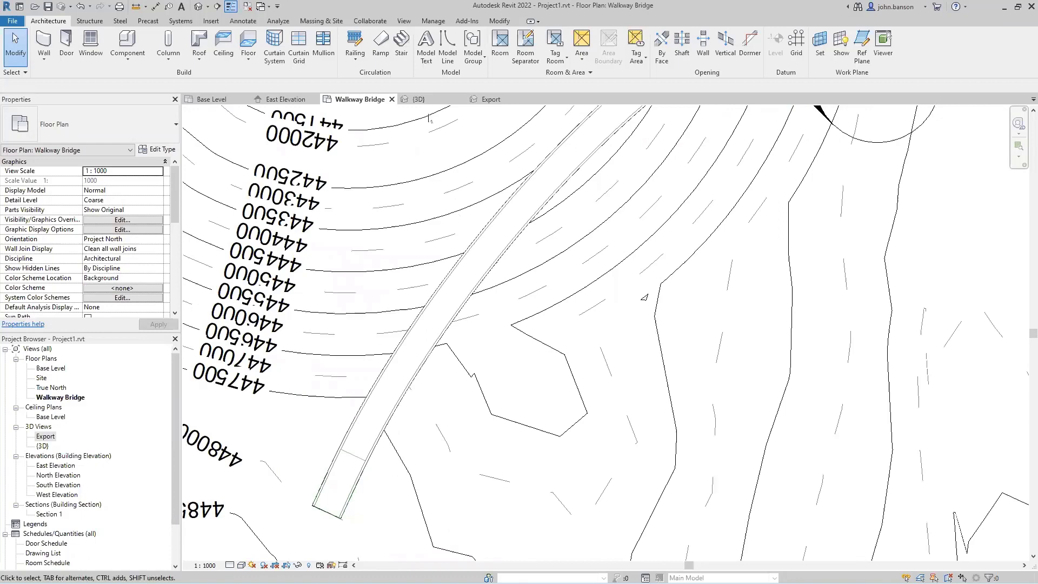
pyautogui.click(321, 22)
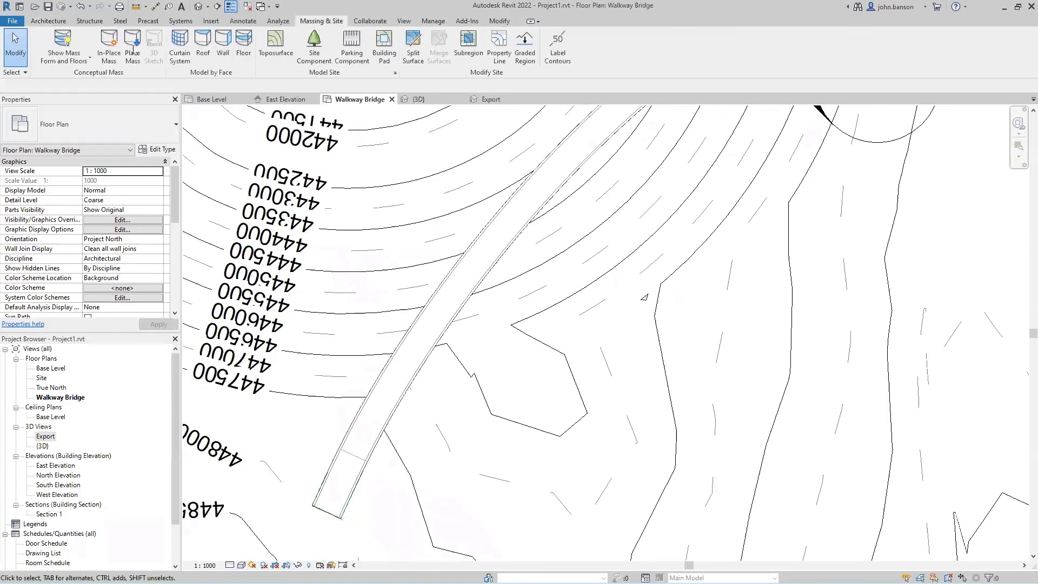
pyautogui.click(110, 44)
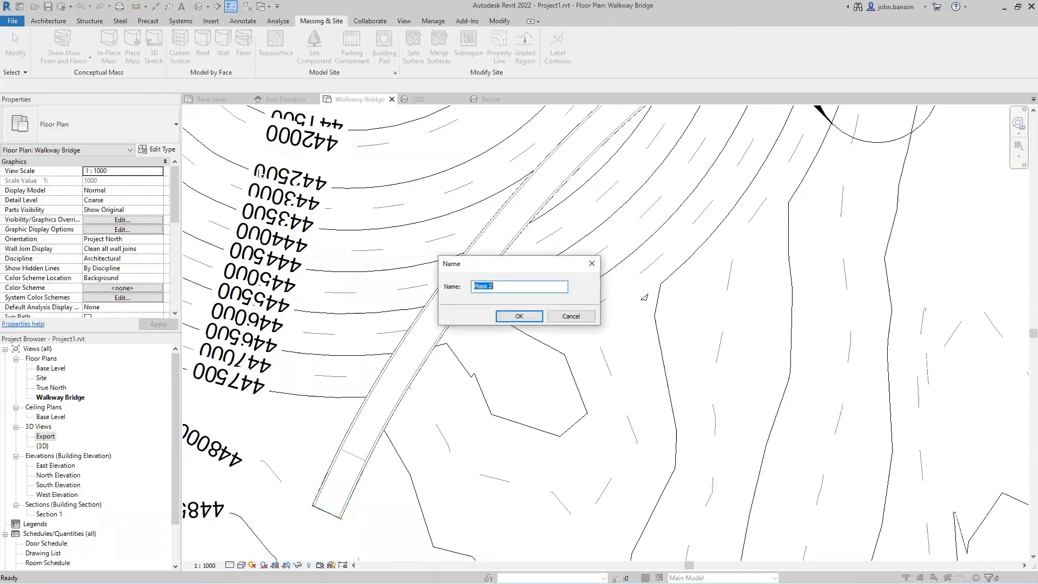
pyautogui.click(519, 316)
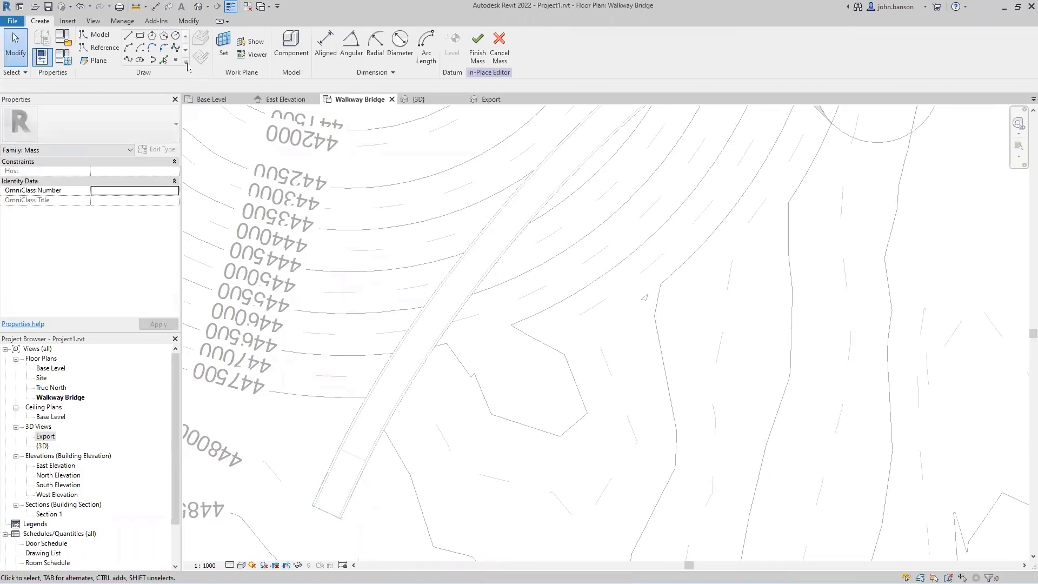
# Draw an ellipse model line centred between the walkway walls near the lower landing, perpendicular to them, with radii 1200 and 600 mm.
pyautogui.click(140, 59)
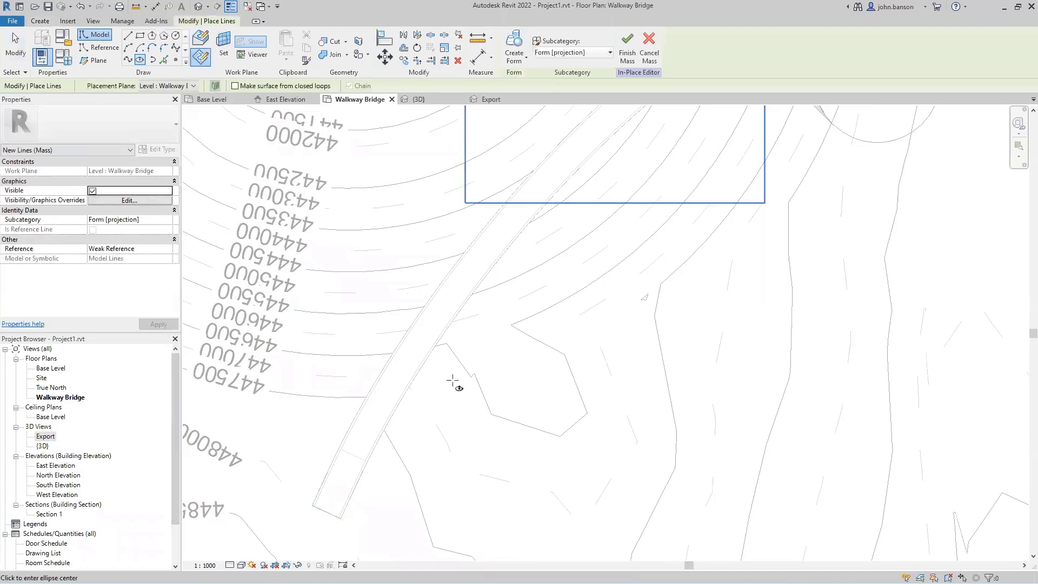
pyautogui.scroll(4, 415, 413)
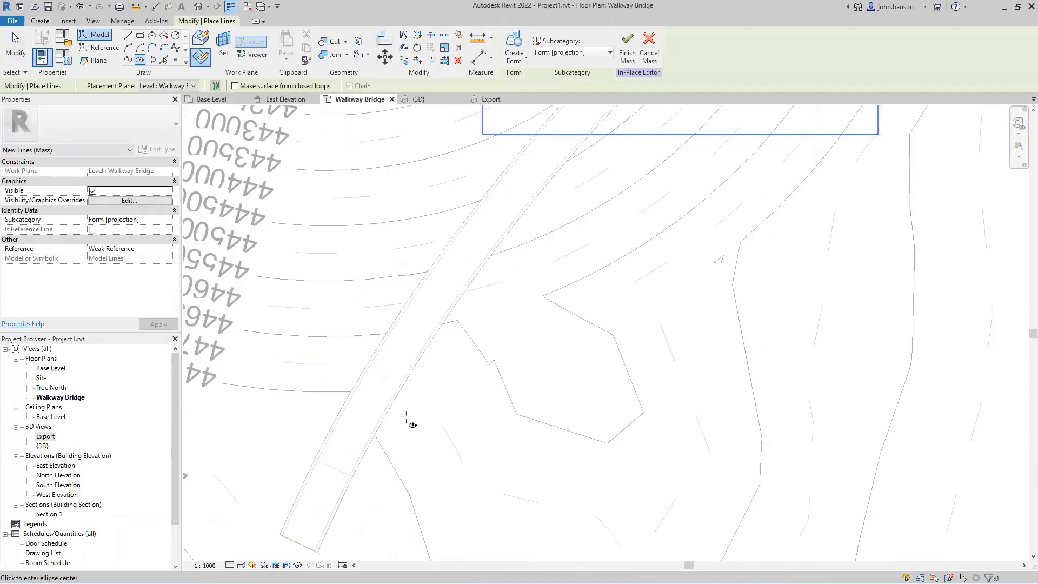
pyautogui.scroll(3, 404, 417)
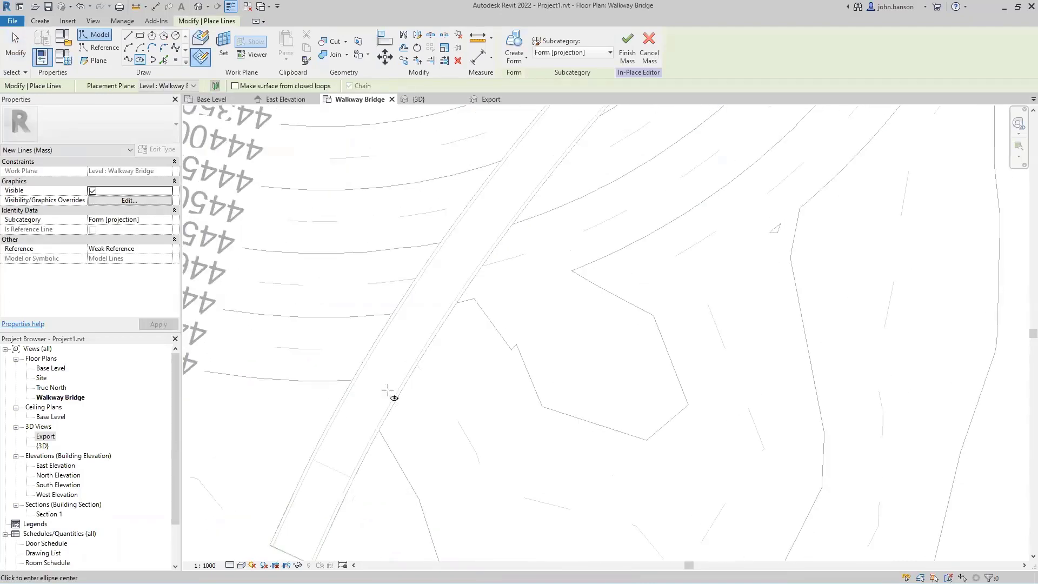
pyautogui.click(377, 379)
pyautogui.scroll(2, 393, 389)
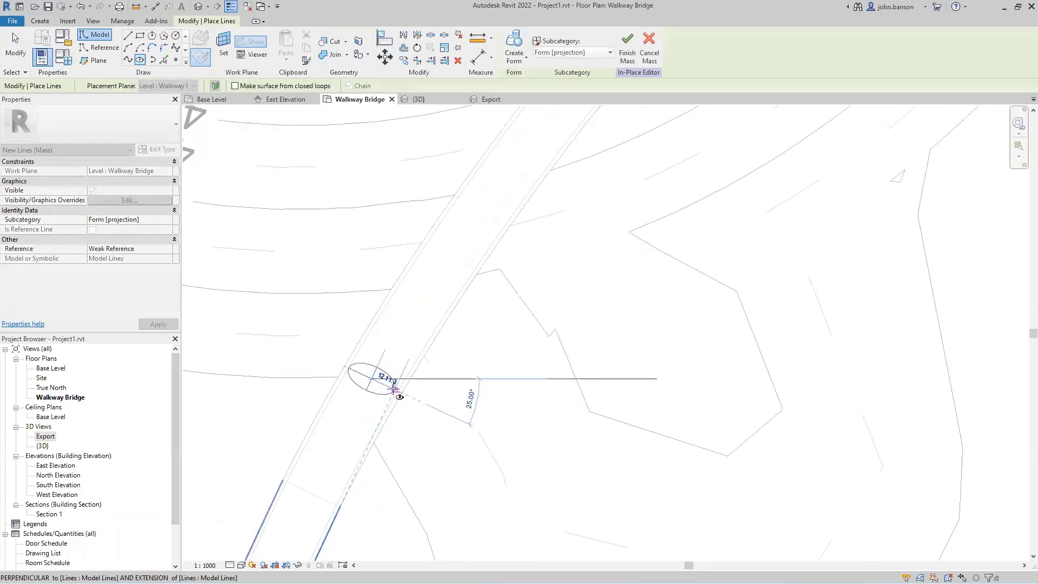
pyautogui.write('1200')
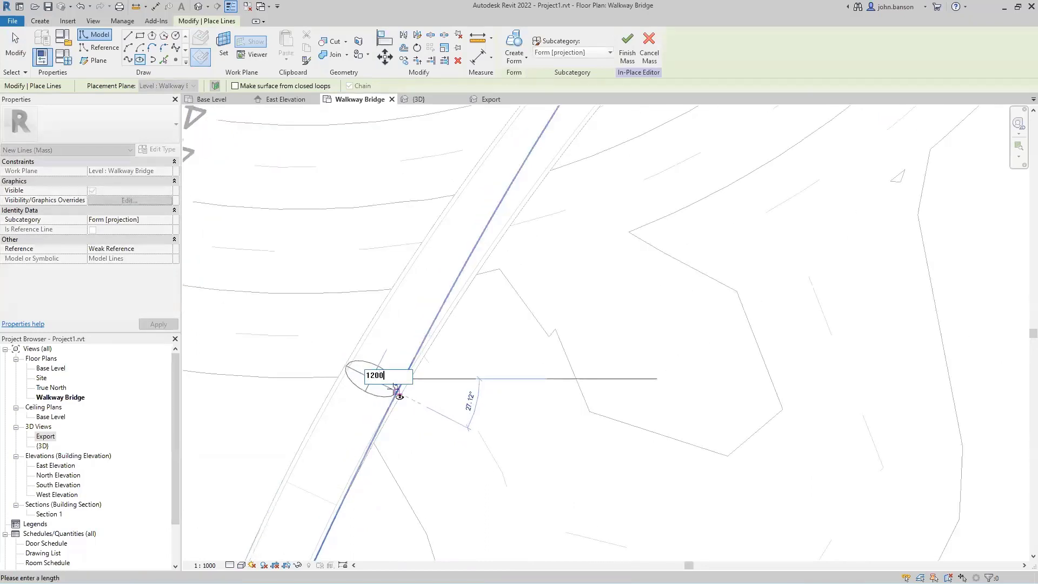
pyautogui.press('Return')
pyautogui.write('6')
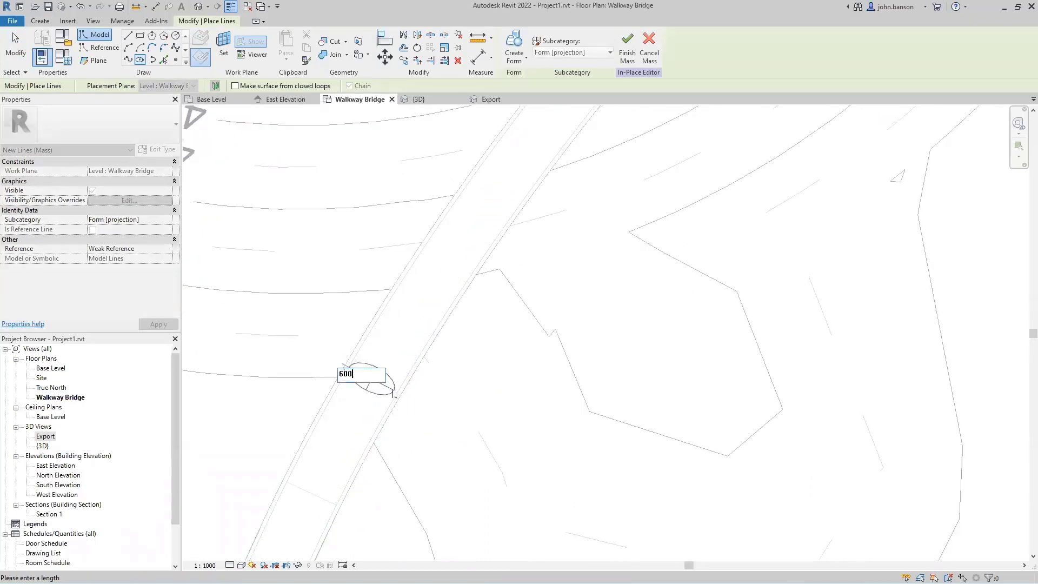
pyautogui.write('00')
pyautogui.press('Return')
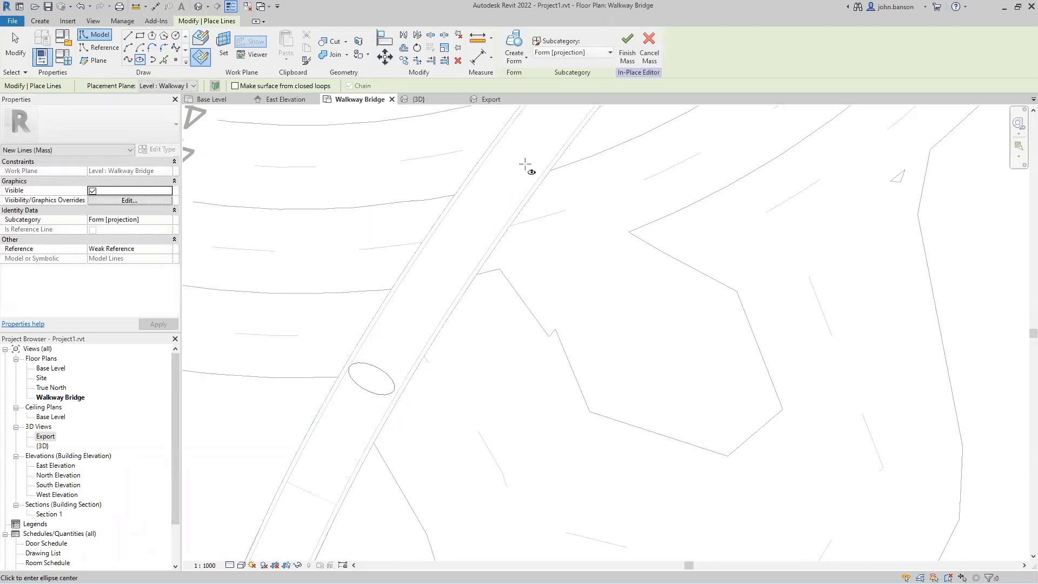
# Create a 3D form from the ellipse between the walkway walls.
pyautogui.click(515, 45)
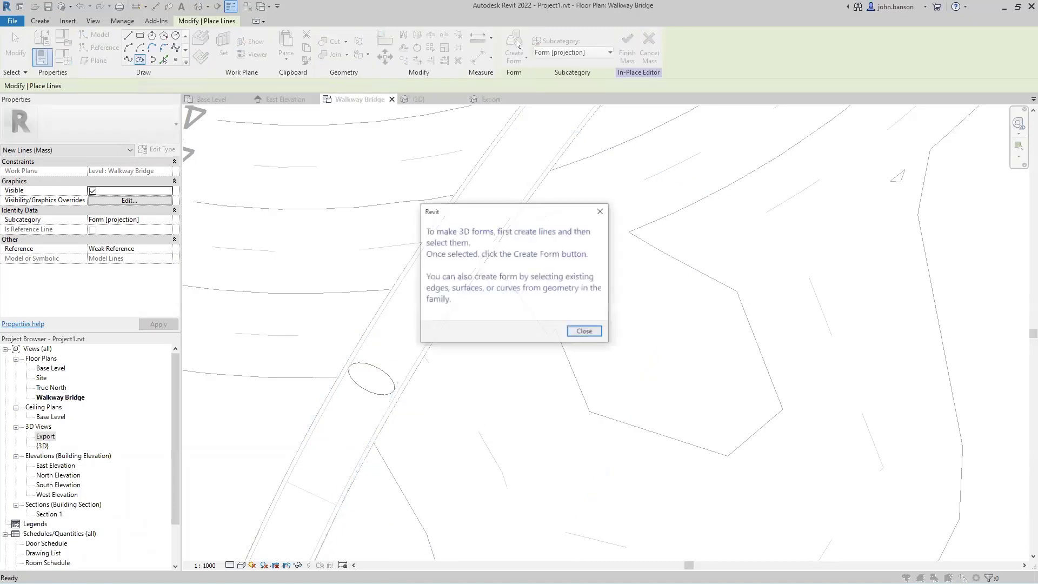
pyautogui.click(586, 332)
pyautogui.press('Escape')
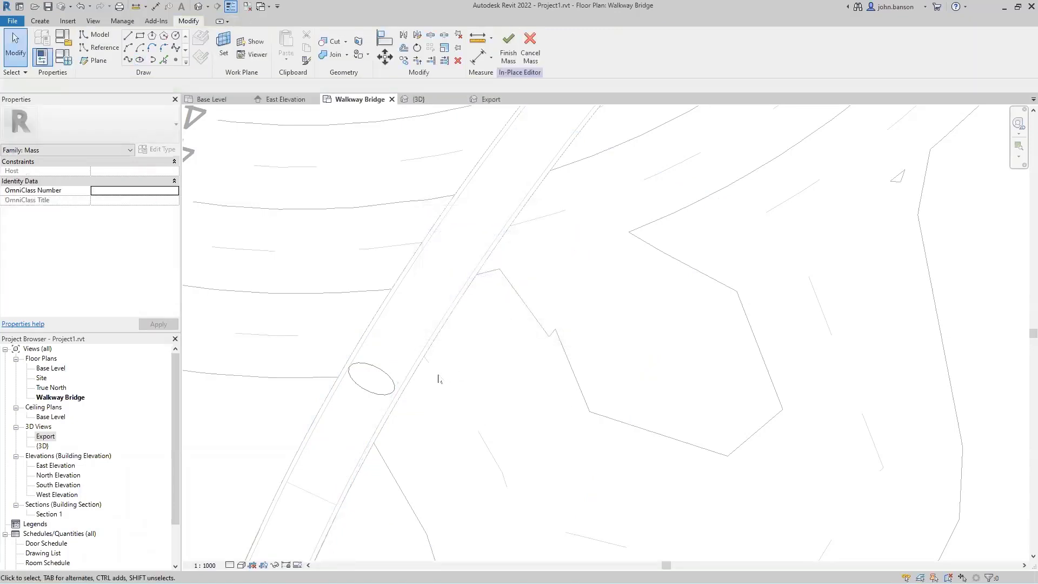
pyautogui.click(392, 378)
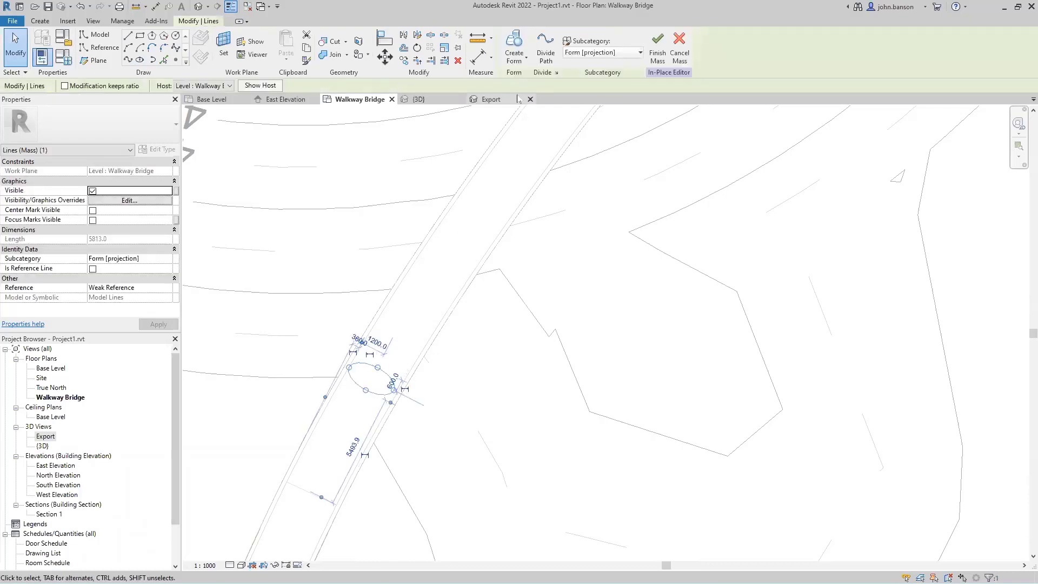
pyautogui.click(516, 49)
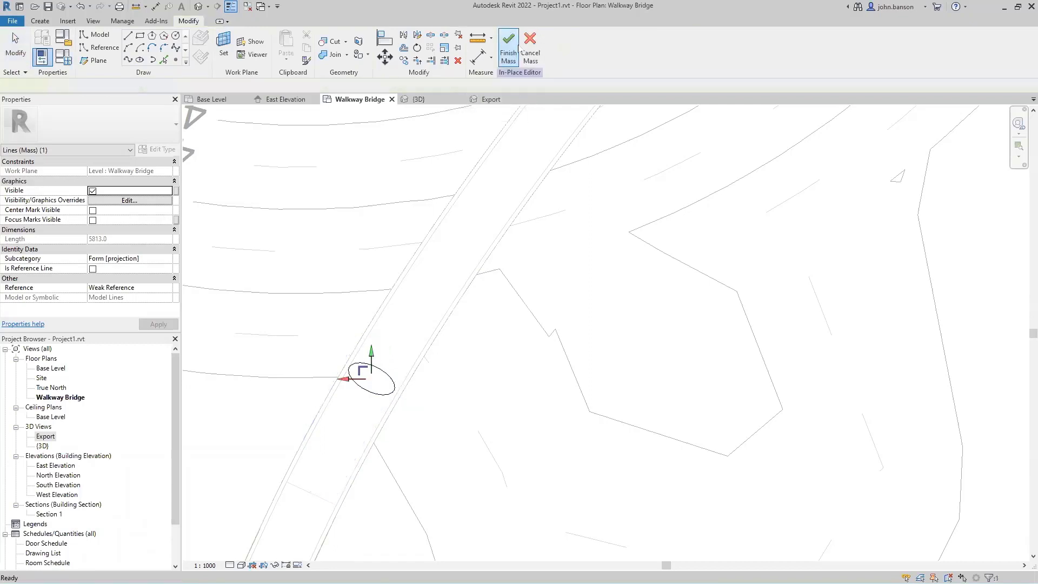
# Finish the in-place elliptical mass on the walkway bridge.
pyautogui.click(461, 452)
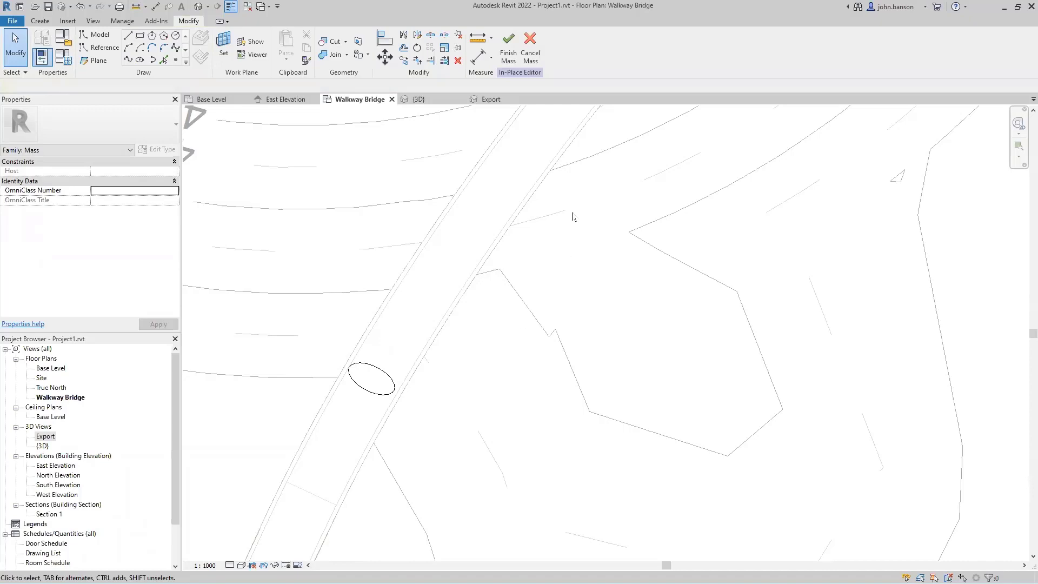
pyautogui.click(508, 48)
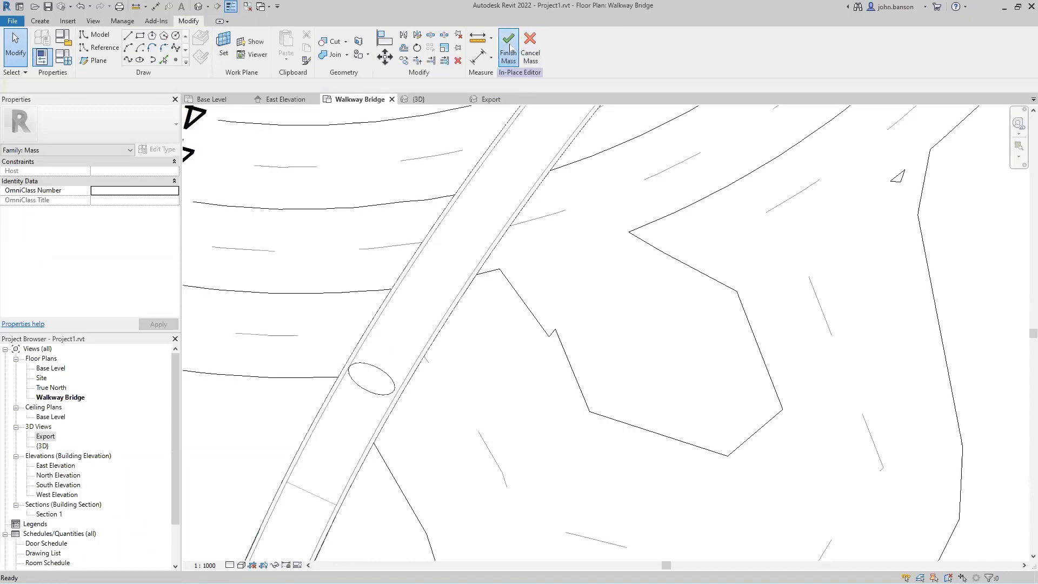
pyautogui.moveTo(503, 449); pyautogui.dragTo(530, 431, button='middle')
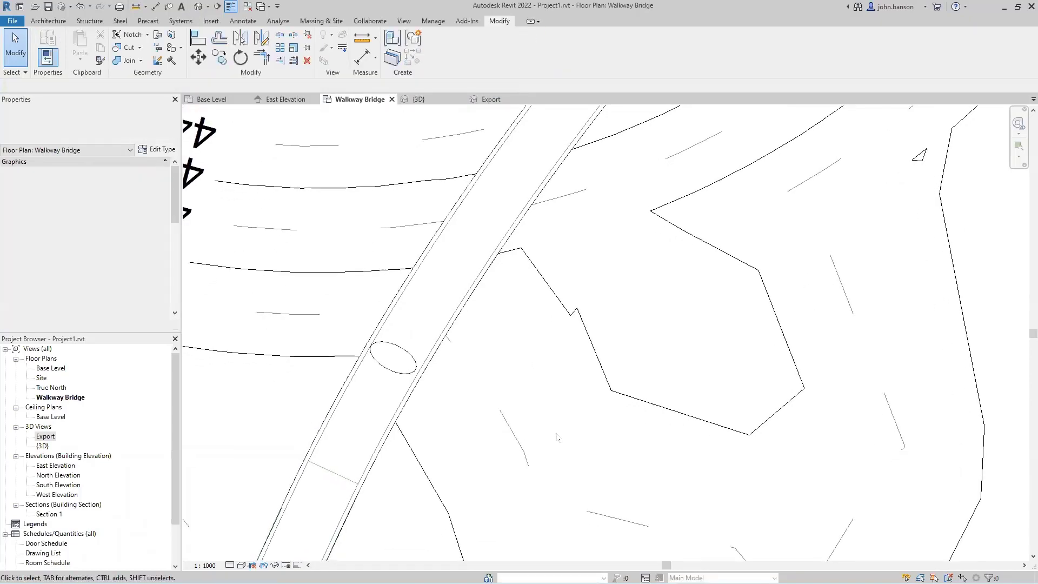
# In the {3D} view, stretch the elliptical mass downward below the bridge deck and upward above the side walls.
pyautogui.click(422, 100)
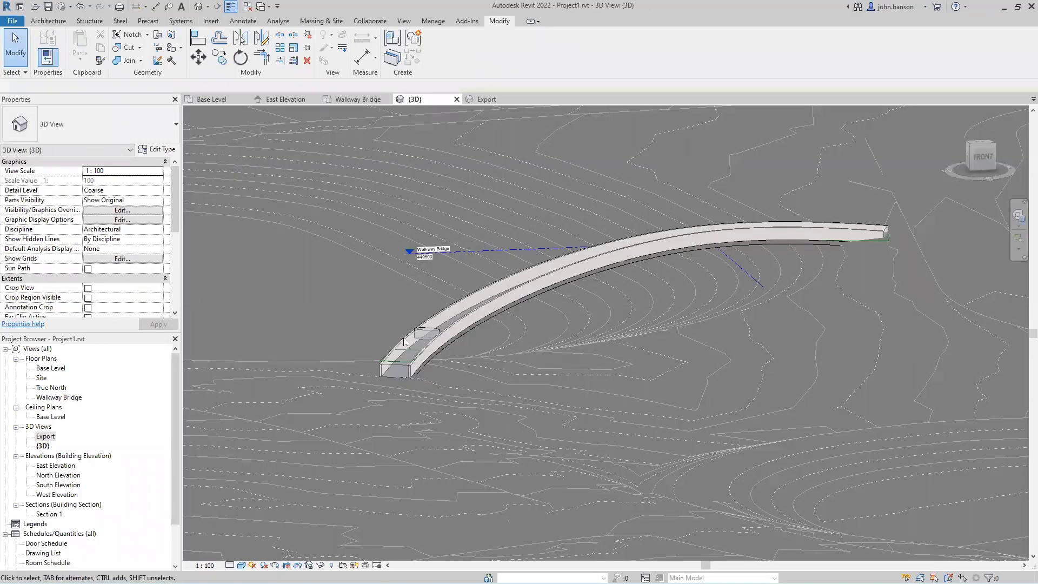
pyautogui.scroll(4, 453, 313)
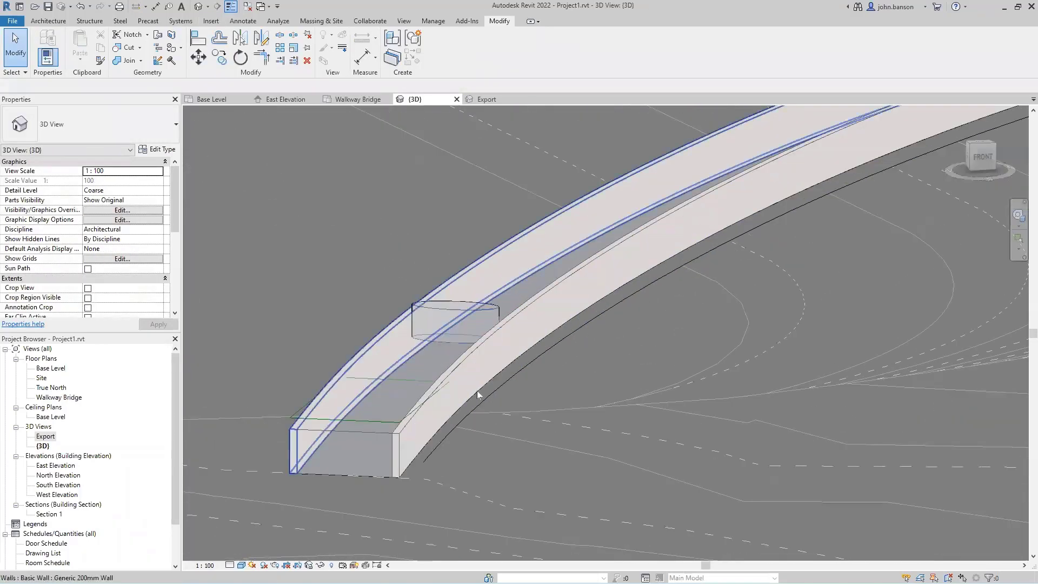
pyautogui.click(450, 384)
pyautogui.moveTo(456, 341); pyautogui.dragTo(430, 516)
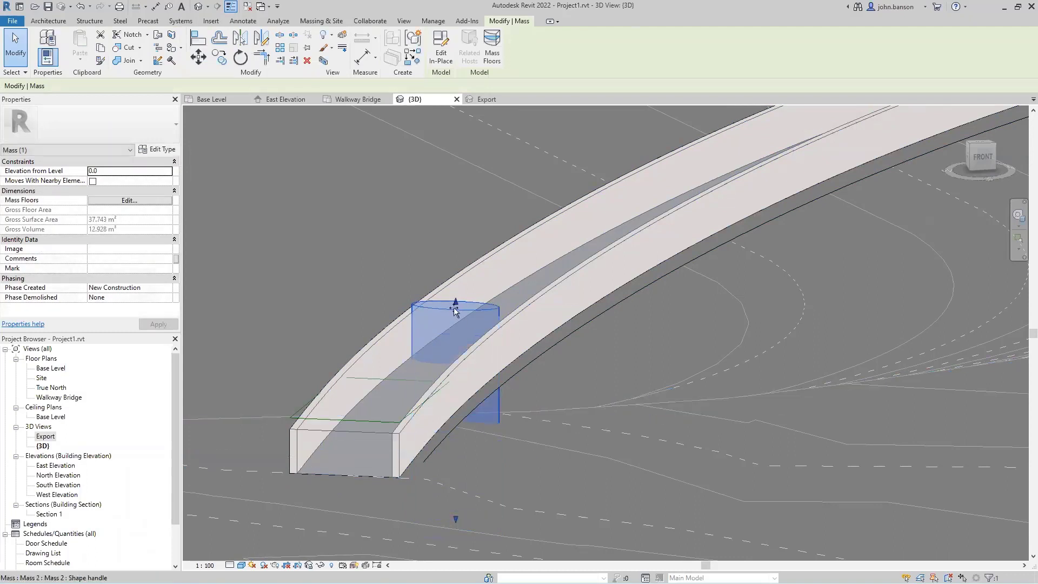
pyautogui.moveTo(454, 309); pyautogui.dragTo(461, 270)
pyautogui.moveTo(458, 193); pyautogui.dragTo(457, 191)
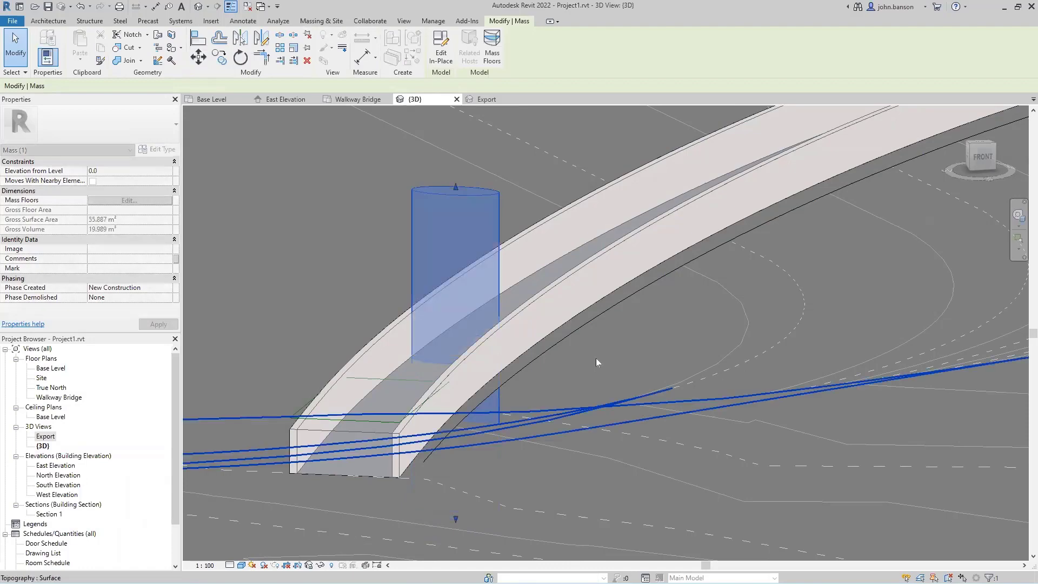
# In the Walkway Bridge plan, copy the elliptical mass about 12 m along the bridge from the original.
pyautogui.click(364, 100)
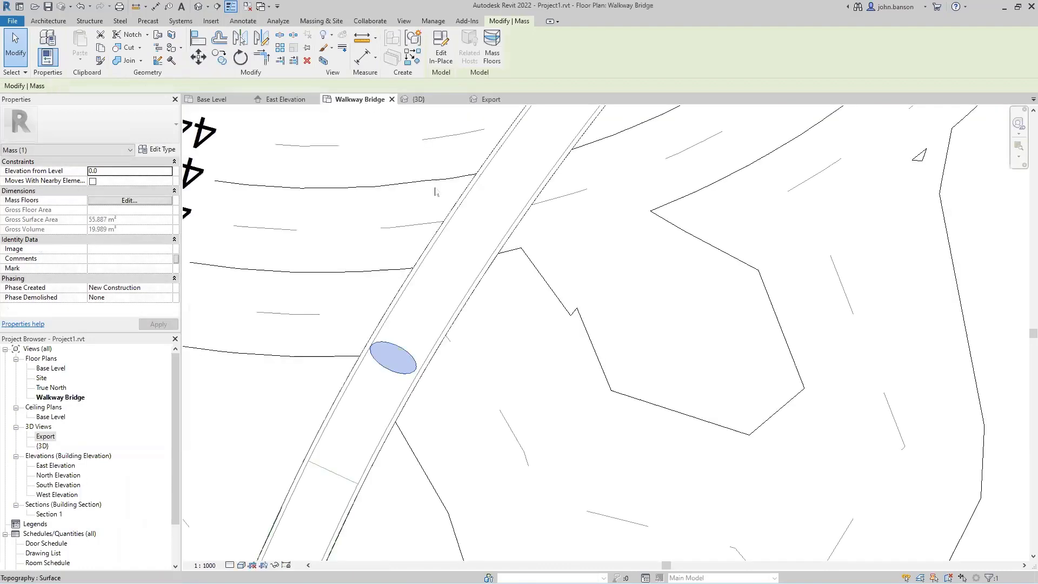
pyautogui.scroll(5, 427, 317)
pyautogui.moveTo(383, 323); pyautogui.dragTo(351, 369, button='middle')
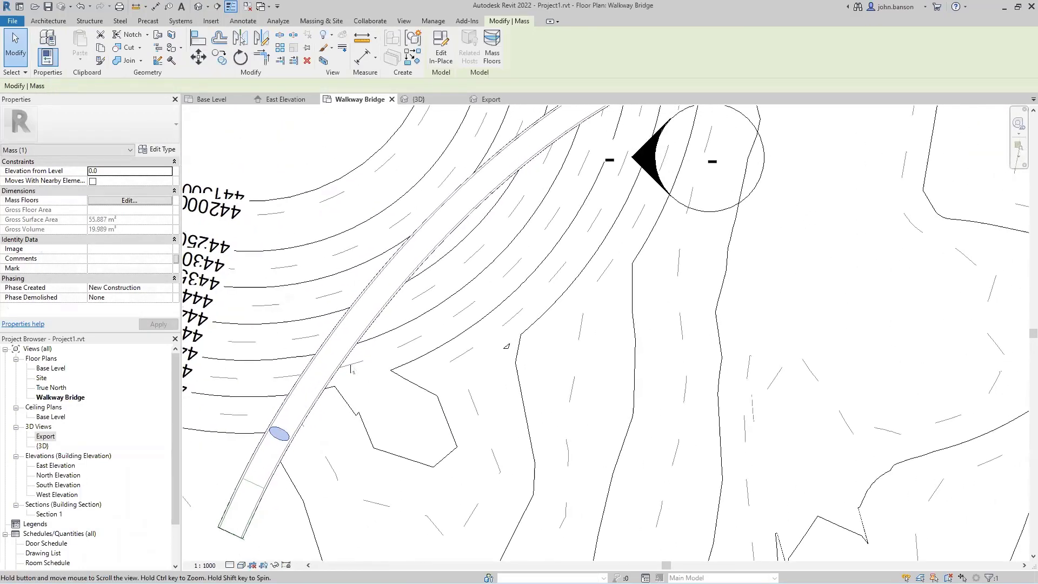
pyautogui.moveTo(274, 450); pyautogui.dragTo(276, 446, button='middle')
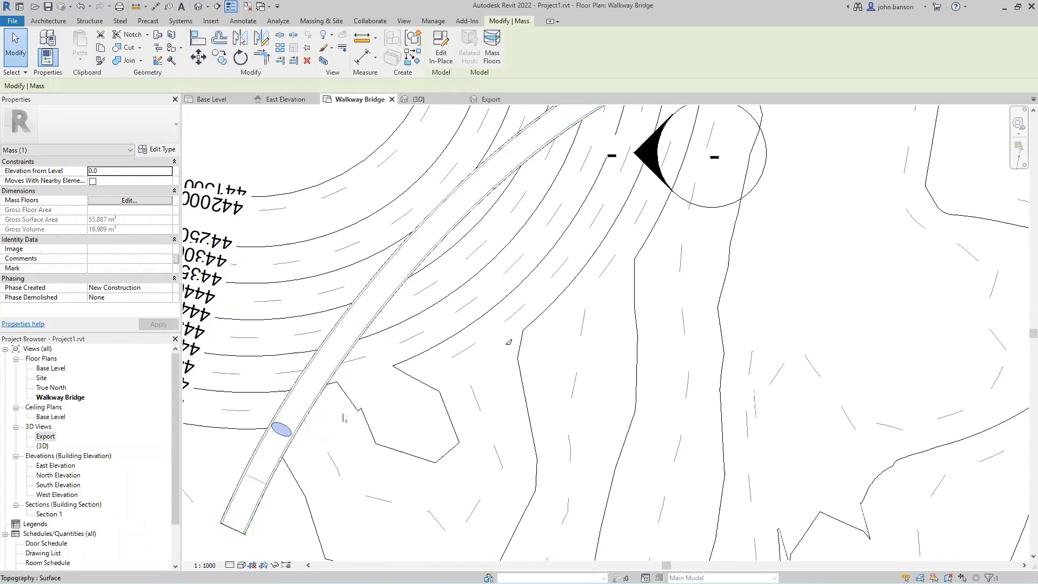
pyautogui.press('Escape')
pyautogui.scroll(2, 284, 426)
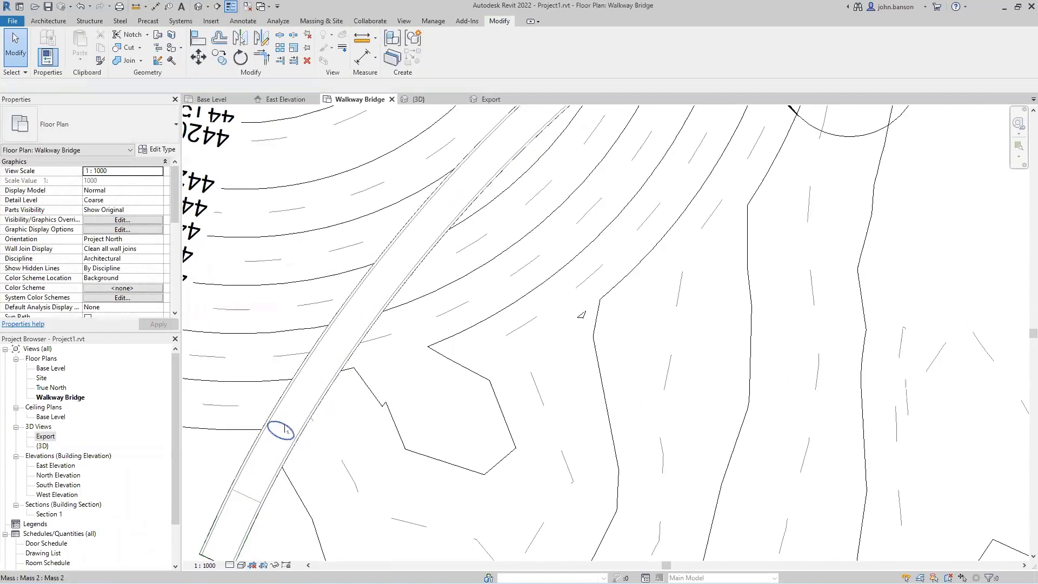
pyautogui.click(283, 428)
pyautogui.press('c')
pyautogui.press('o')
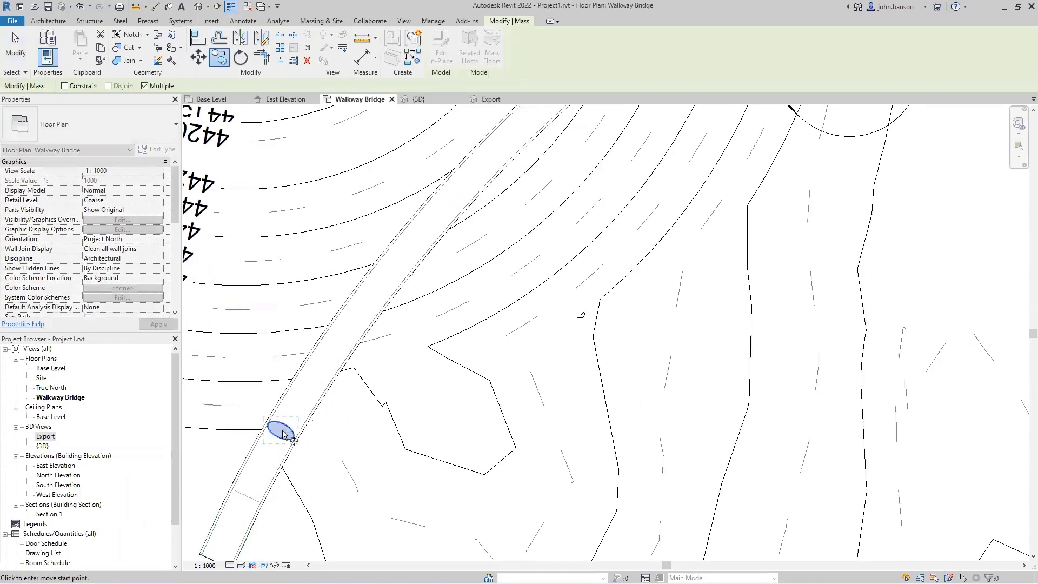
pyautogui.click(282, 430)
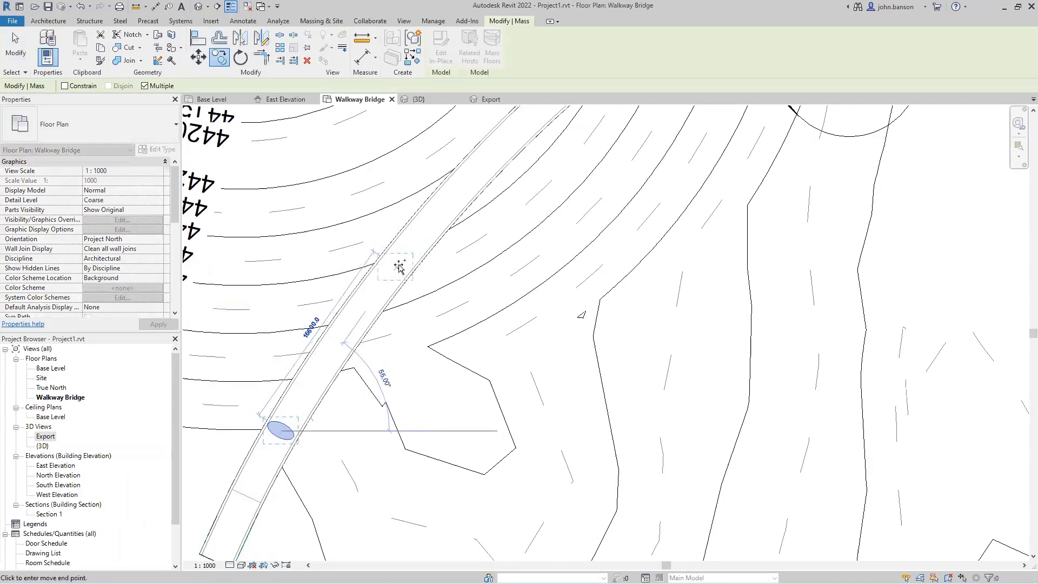
pyautogui.scroll(-3, 411, 275)
pyautogui.moveTo(412, 278); pyautogui.dragTo(387, 327, button='middle')
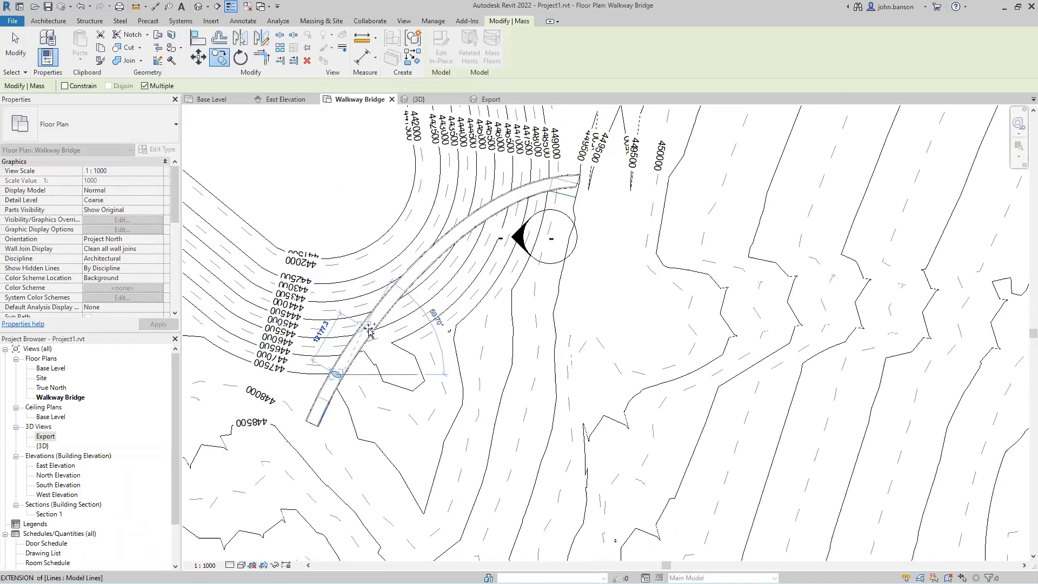
pyautogui.click(371, 327)
pyautogui.press('Escape')
# Copy the second elliptical mass about 30 m farther along the bridge, and place another copy near the bridge's far end.
pyautogui.press('c')
pyautogui.press('o')
pyautogui.click(372, 327)
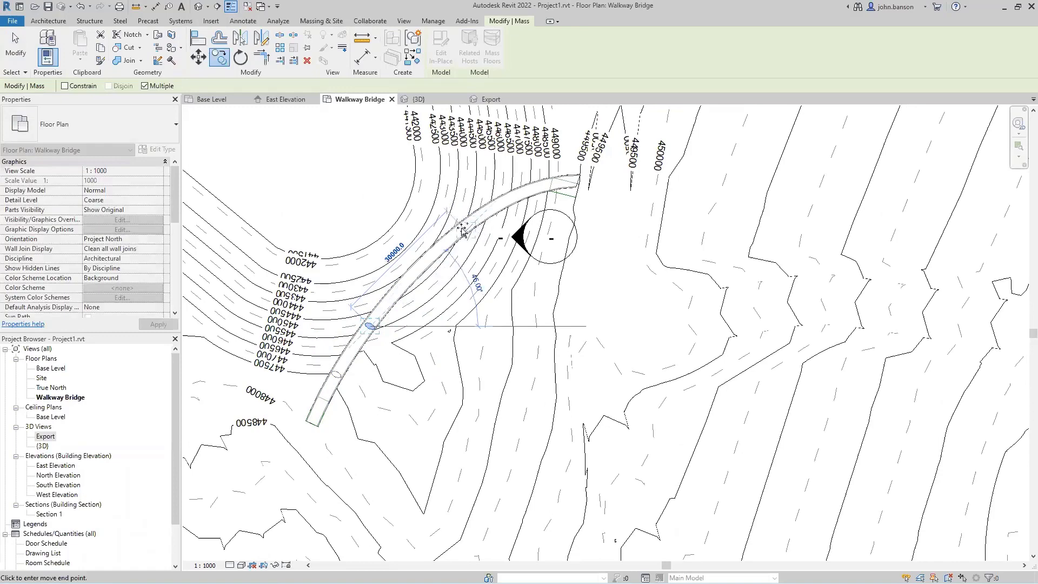
pyautogui.click(463, 230)
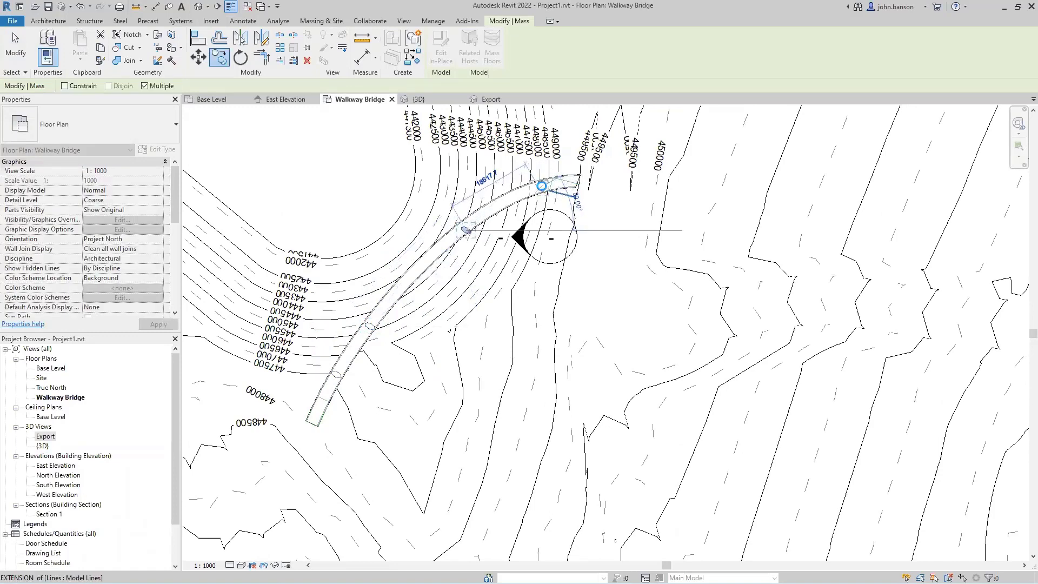
pyautogui.press('Escape')
pyautogui.press('Escape')
# Shift the second elliptical mass slightly between the bridge walls and rotate it 10° clockwise to follow the curve.
pyautogui.scroll(3, 408, 294)
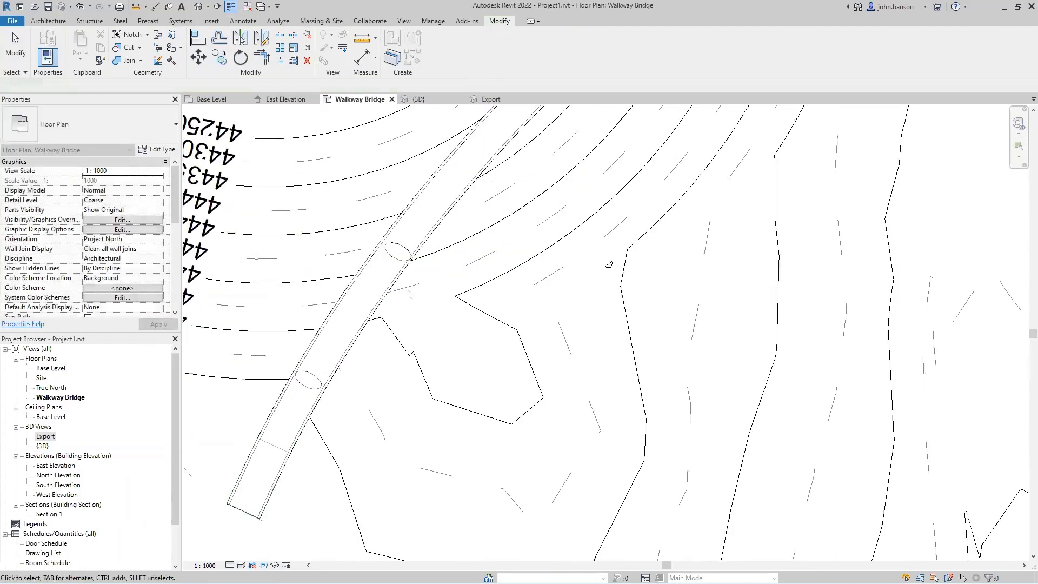
pyautogui.click(392, 246)
pyautogui.scroll(3, 391, 251)
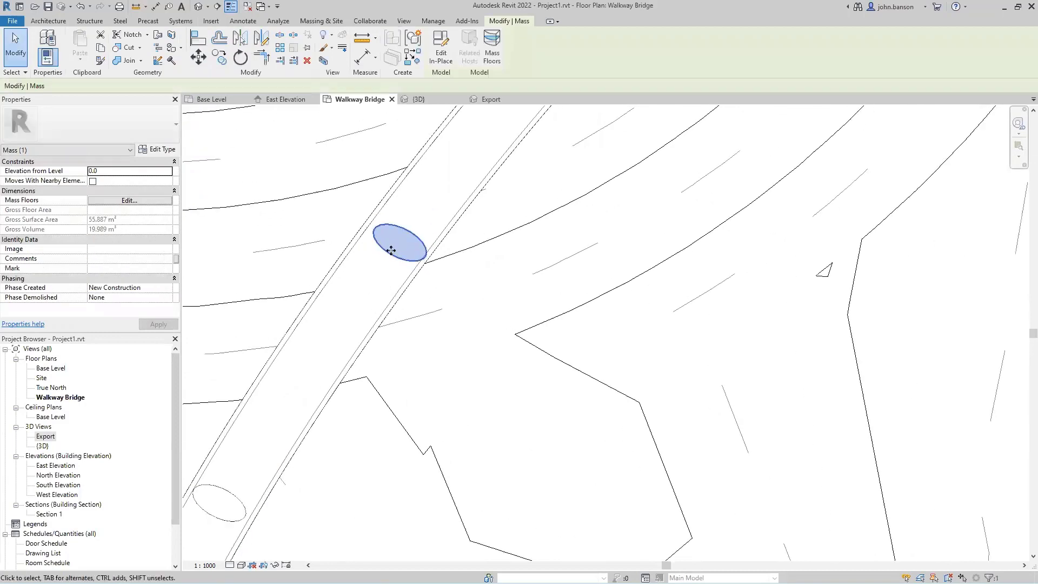
pyautogui.moveTo(391, 250); pyautogui.dragTo(391, 243)
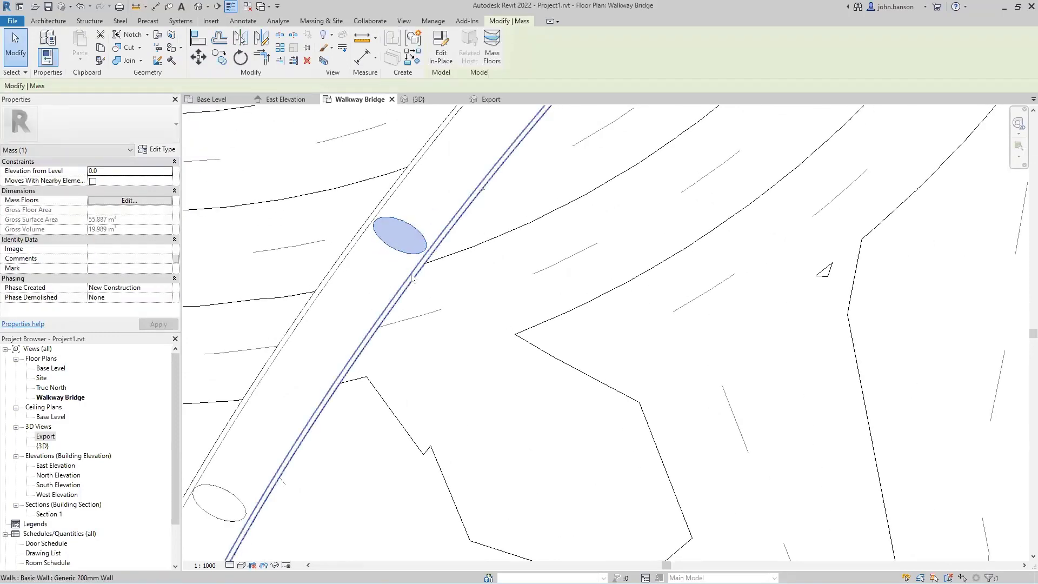
pyautogui.press('r')
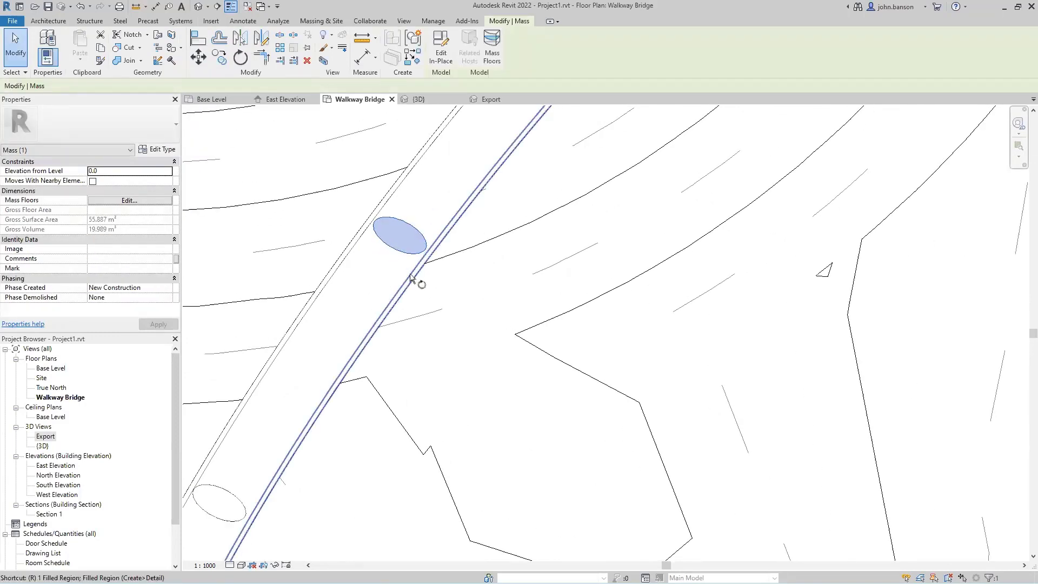
pyautogui.press('o')
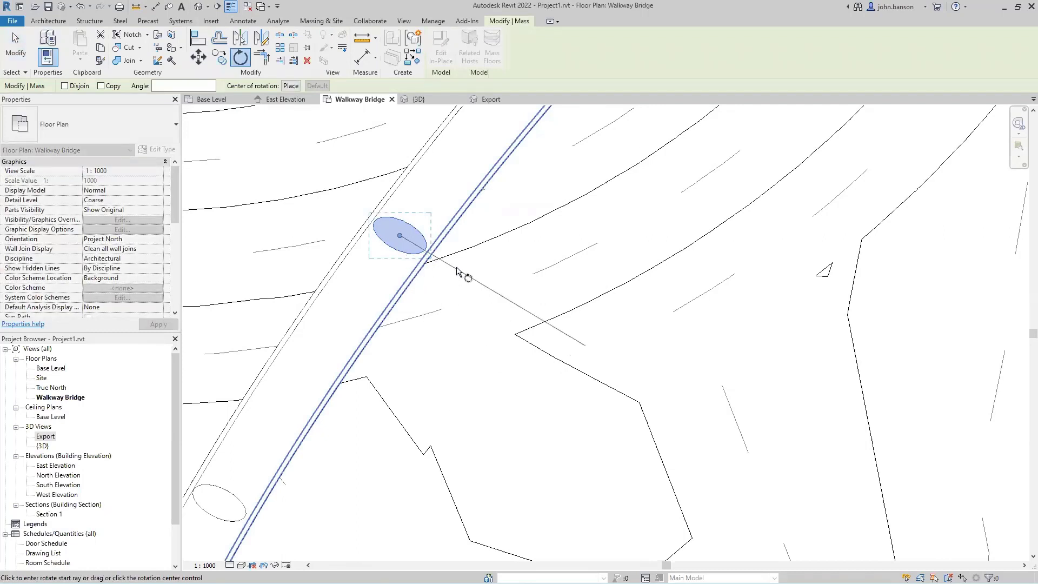
pyautogui.click(459, 268)
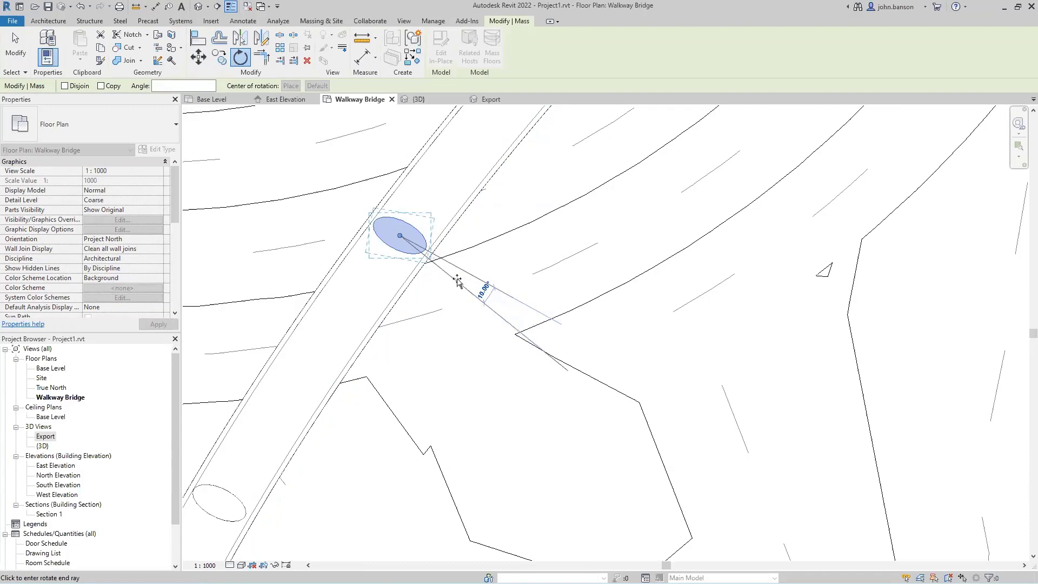
pyautogui.click(458, 282)
# Rotate the third elliptical mass 20° clockwise so it sits square across the curved bridge.
pyautogui.scroll(-3, 440, 334)
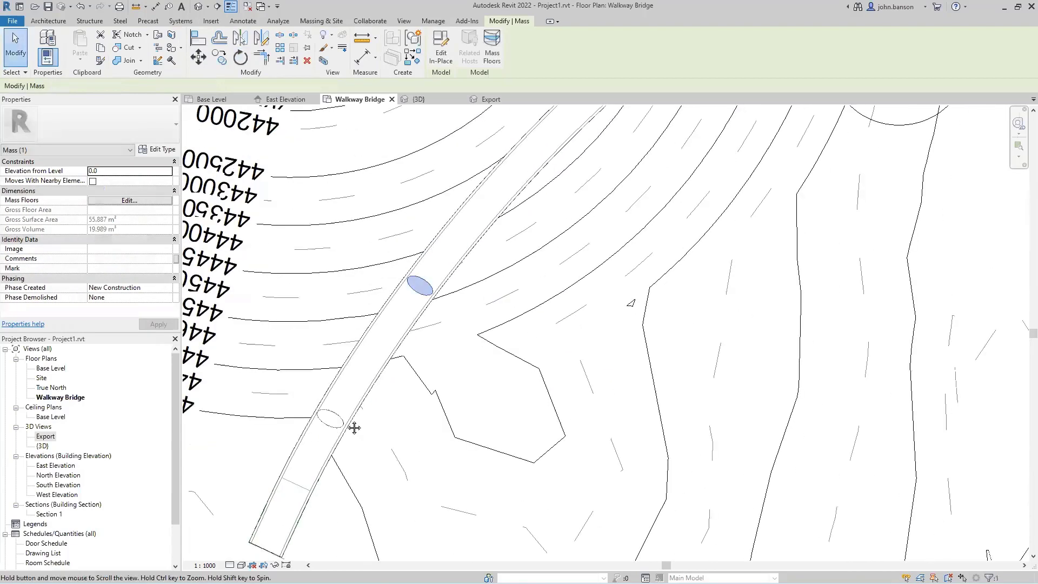
pyautogui.moveTo(554, 229); pyautogui.dragTo(354, 427, button='middle')
pyautogui.click(477, 231)
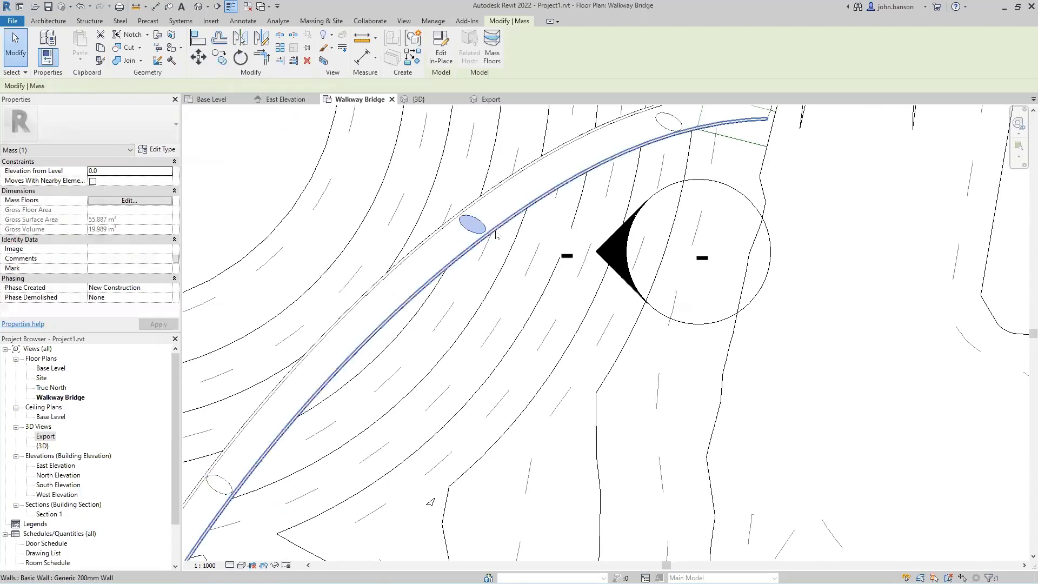
pyautogui.scroll(2, 491, 248)
pyautogui.press('r')
pyautogui.press('o')
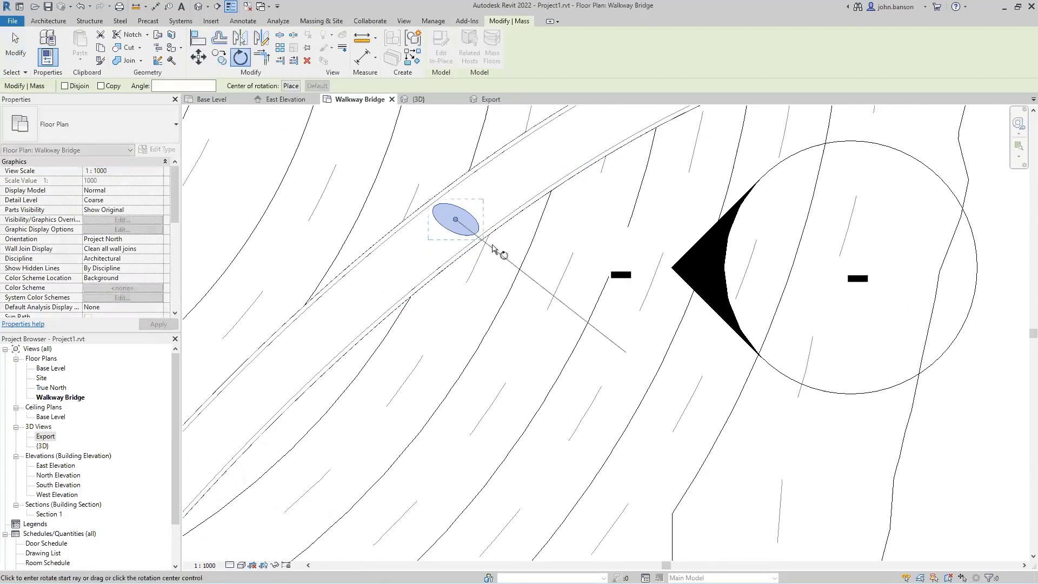
pyautogui.click(504, 250)
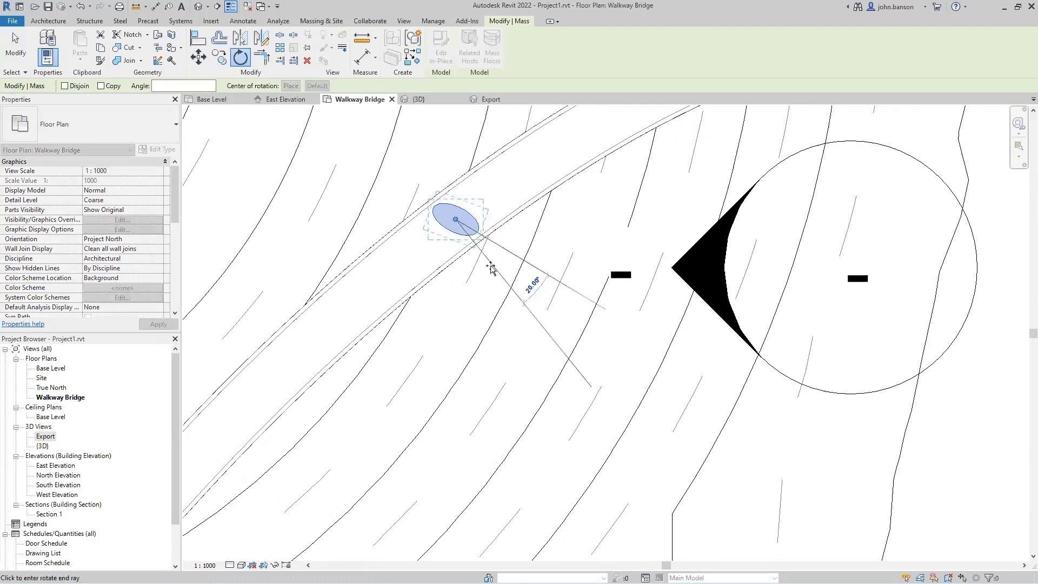
pyautogui.click(491, 271)
# Rotate the fourth elliptical mass, near the bridge's far end, clockwise until it sits square across the walkway.
pyautogui.scroll(-1, 525, 255)
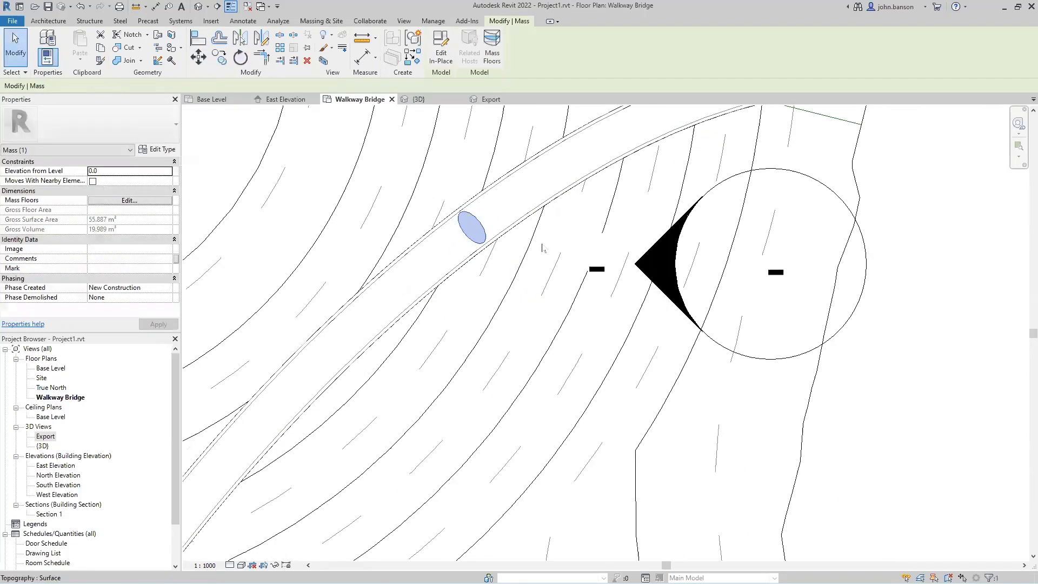
pyautogui.moveTo(489, 301); pyautogui.dragTo(238, 434, button='middle')
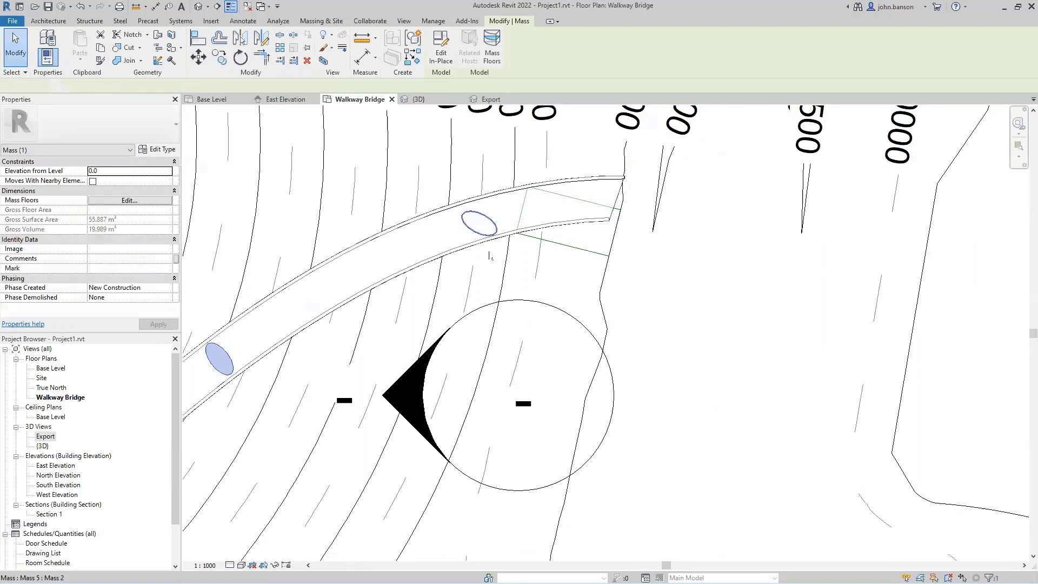
pyautogui.click(477, 224)
pyautogui.press('o')
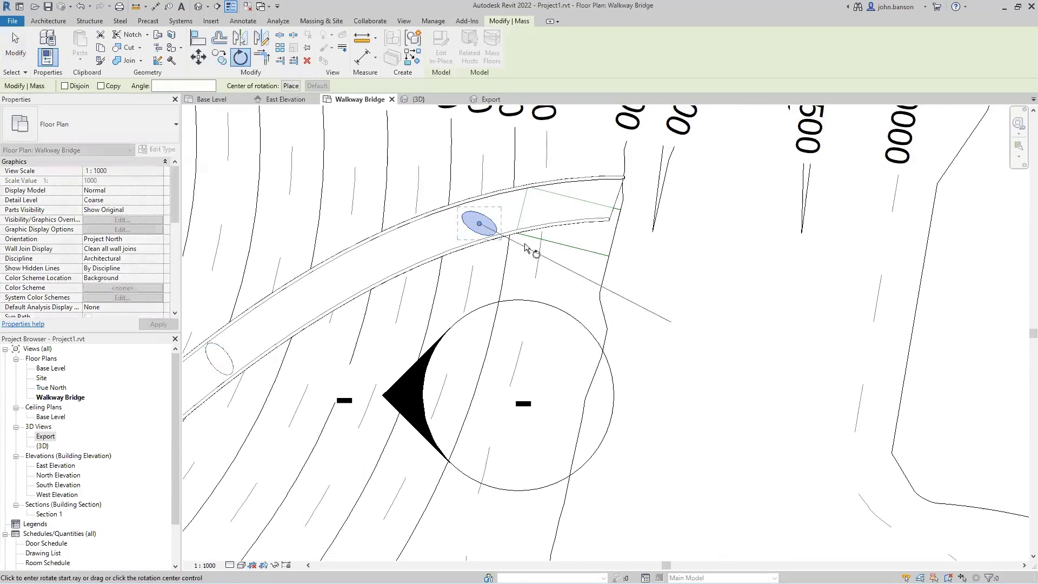
pyautogui.click(521, 252)
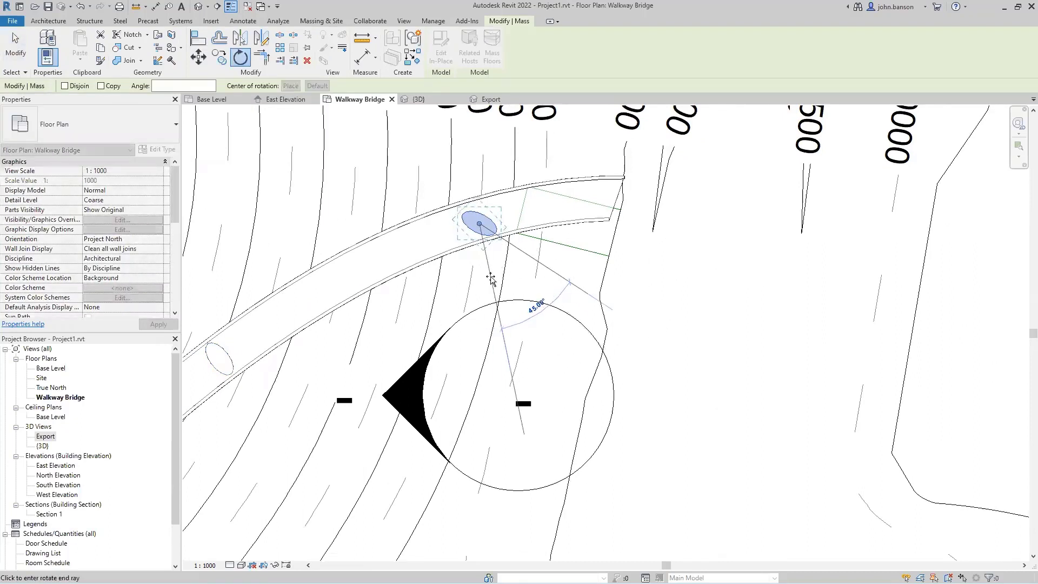
pyautogui.click(495, 277)
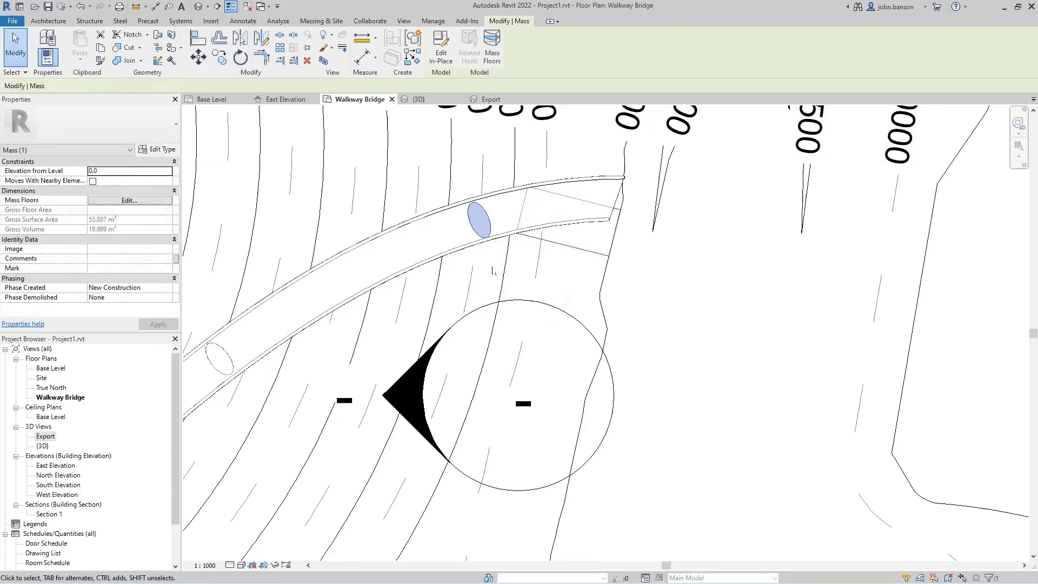
pyautogui.scroll(-3, 492, 270)
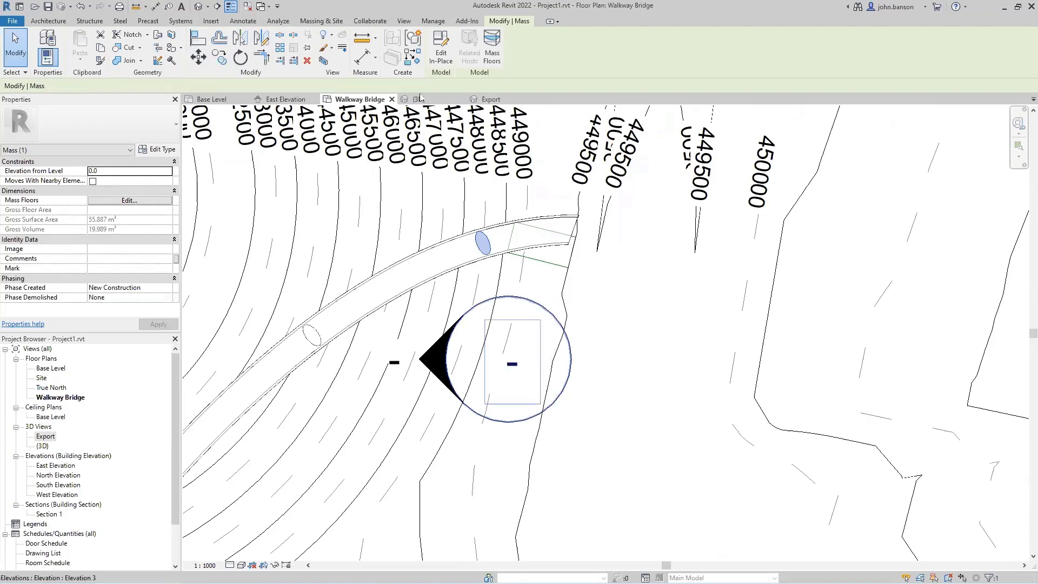
pyautogui.scroll(-1, 541, 297)
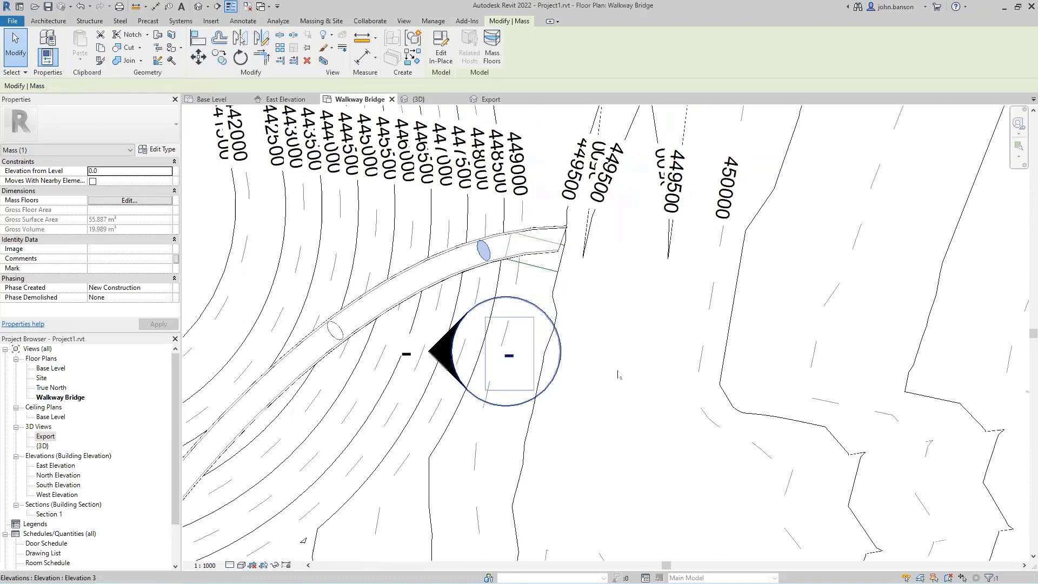
pyautogui.scroll(-1, 618, 374)
pyautogui.moveTo(639, 383); pyautogui.dragTo(661, 388, button='middle')
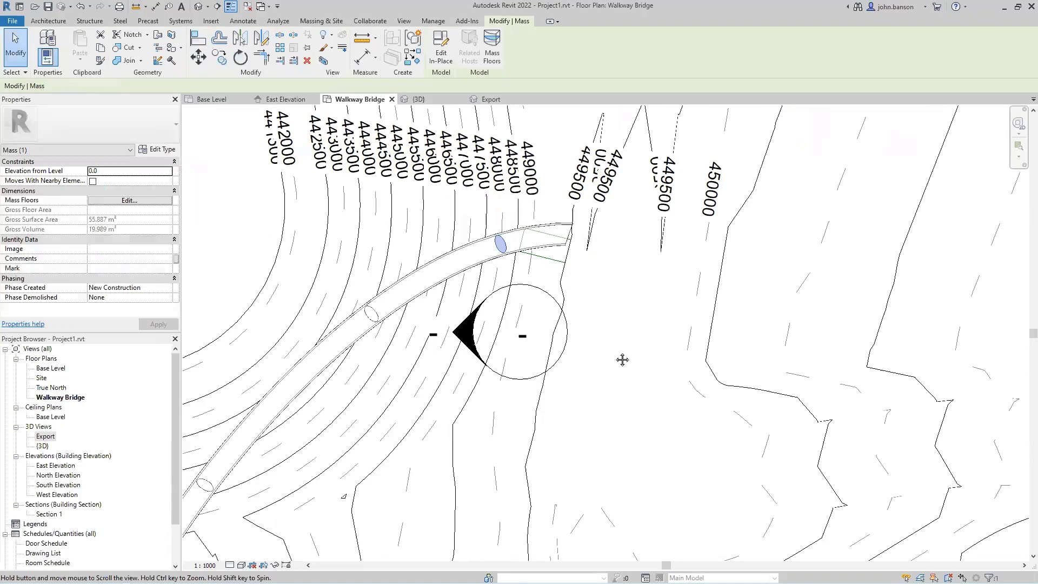
pyautogui.moveTo(622, 360); pyautogui.dragTo(702, 311, button='middle')
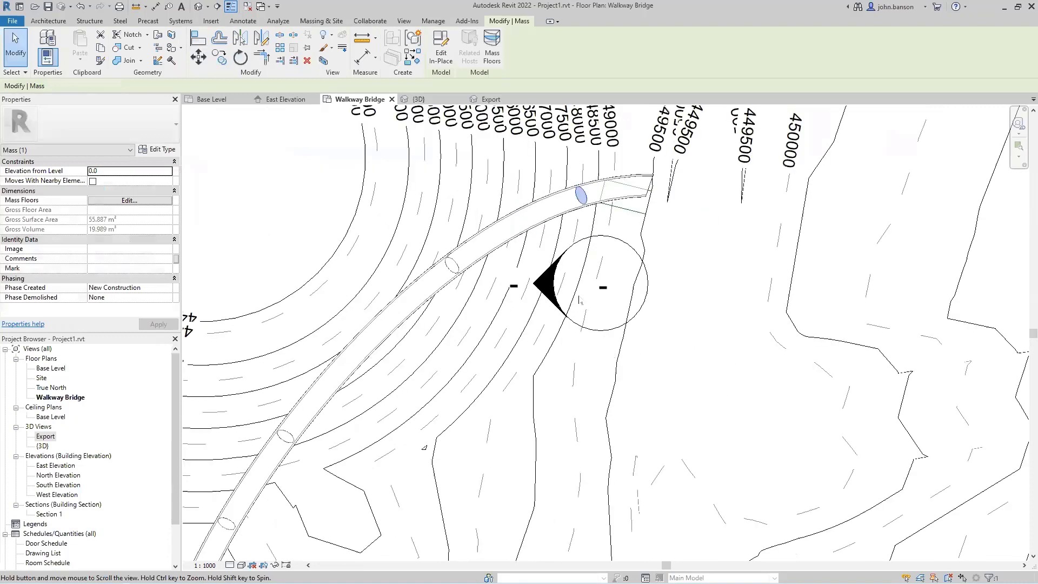
# In the 3D view, lower the tops of the first two elliptical piers until they sit beneath the bridge deck.
pyautogui.hotkey('ctrl', 'Tab')
pyautogui.keyDown('shift'); pyautogui.moveTo(589, 362); pyautogui.dragTo(615, 274, button='middle'); pyautogui.keyUp('shift')
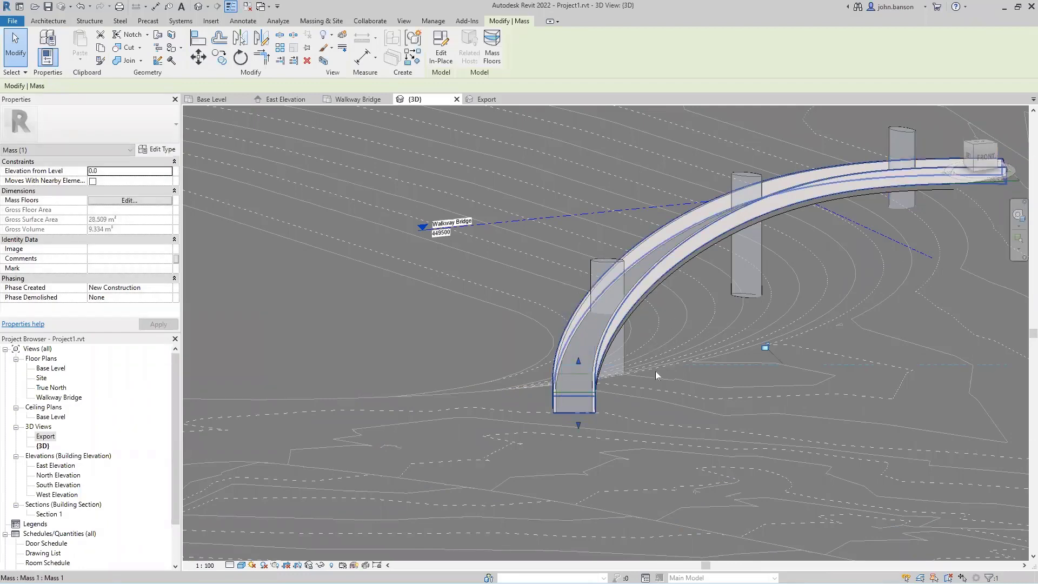
pyautogui.click(767, 382)
pyautogui.click(780, 364)
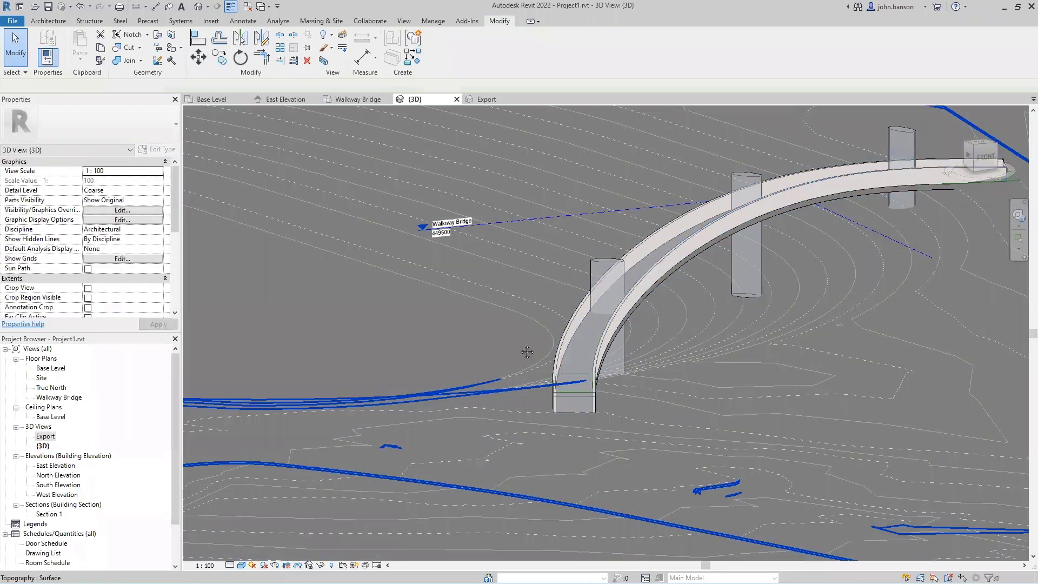
pyautogui.keyDown('shift'); pyautogui.moveTo(275, 373); pyautogui.dragTo(311, 377, button='middle'); pyautogui.keyUp('shift')
pyautogui.keyDown('shift'); pyautogui.moveTo(798, 326); pyautogui.dragTo(779, 292, button='middle'); pyautogui.keyUp('shift')
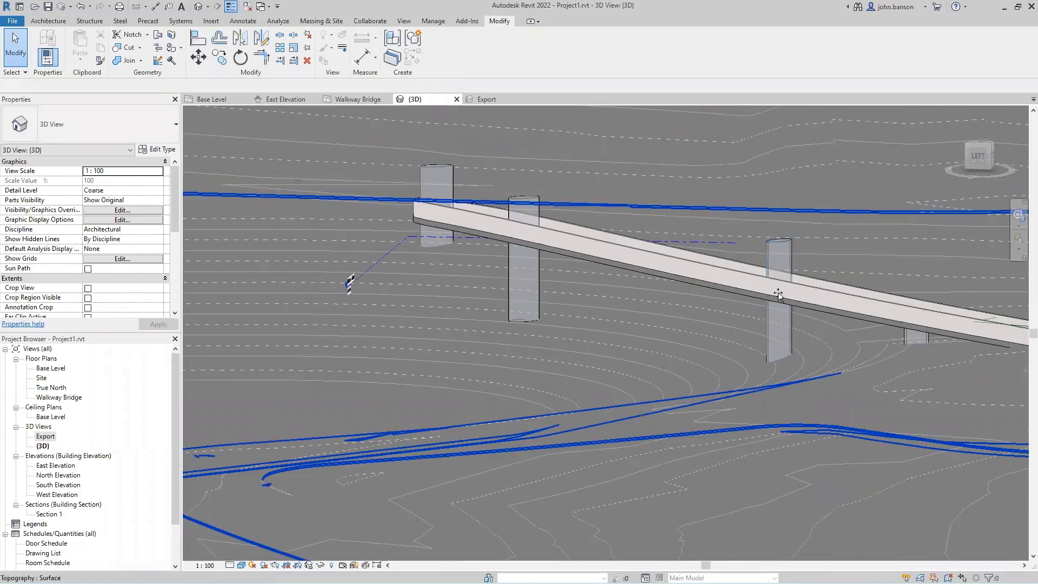
pyautogui.click(784, 294)
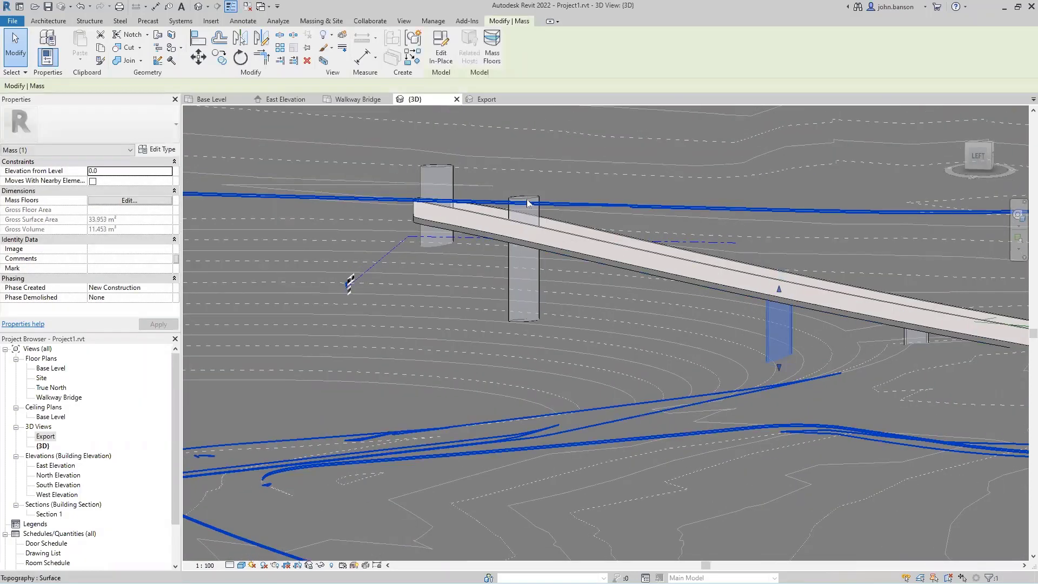
# Lower the tops of the two remaining elliptical piers beneath the deck and extend the far-end pier's base into the terrain.
pyautogui.click(523, 217)
pyautogui.moveTo(523, 216); pyautogui.dragTo(523, 235)
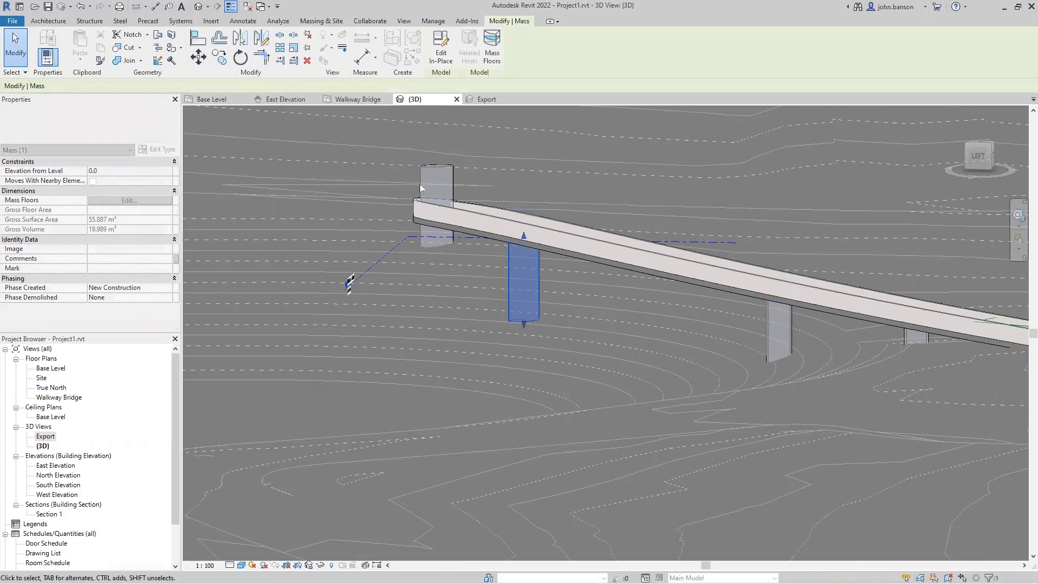
pyautogui.click(435, 172)
pyautogui.moveTo(435, 193); pyautogui.dragTo(451, 287)
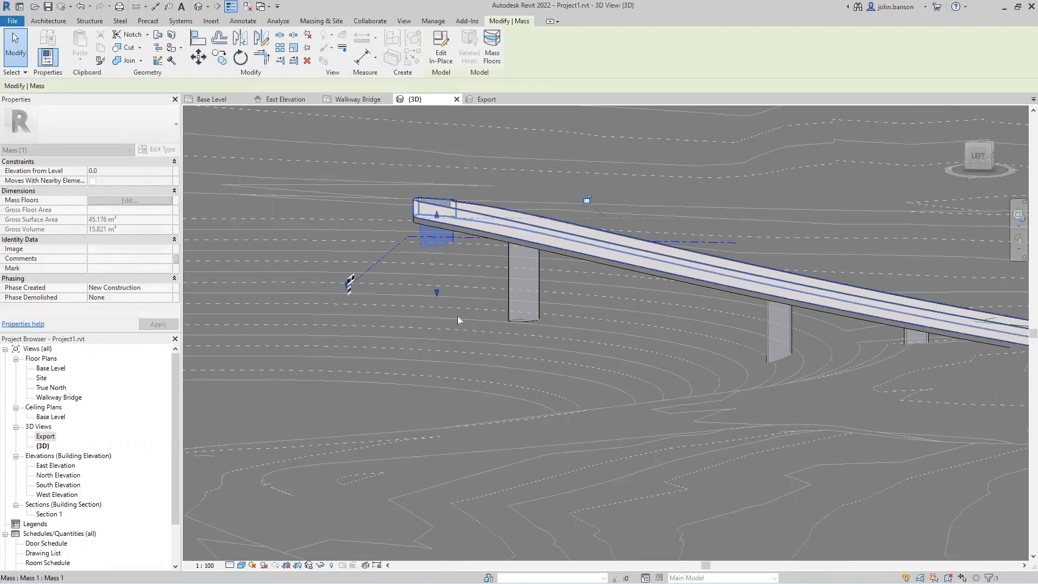
# Extend the bases of the two middle elliptical piers down into the terrain.
pyautogui.click(538, 310)
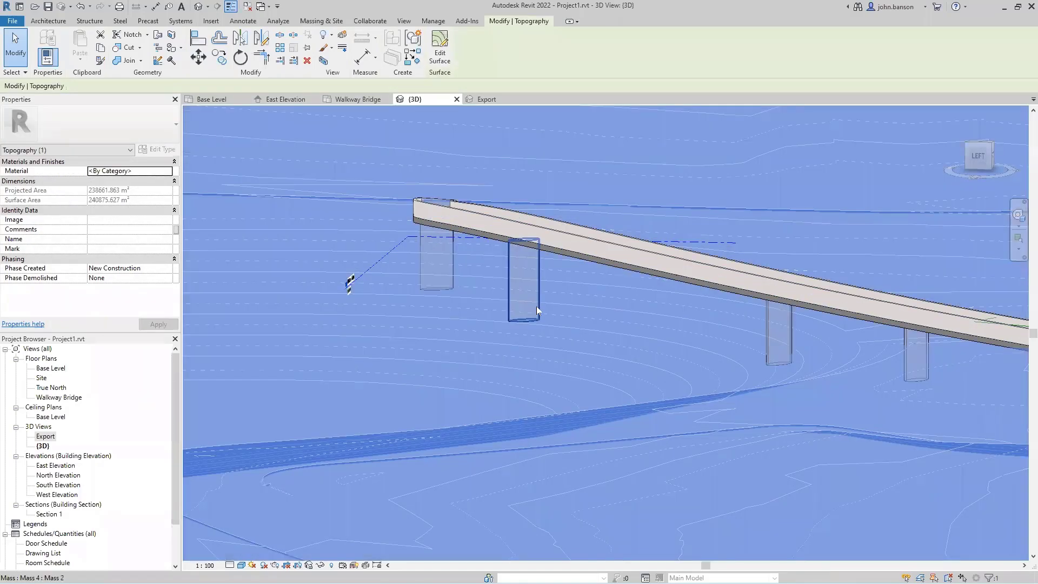
pyautogui.press('Escape')
pyautogui.click(524, 317)
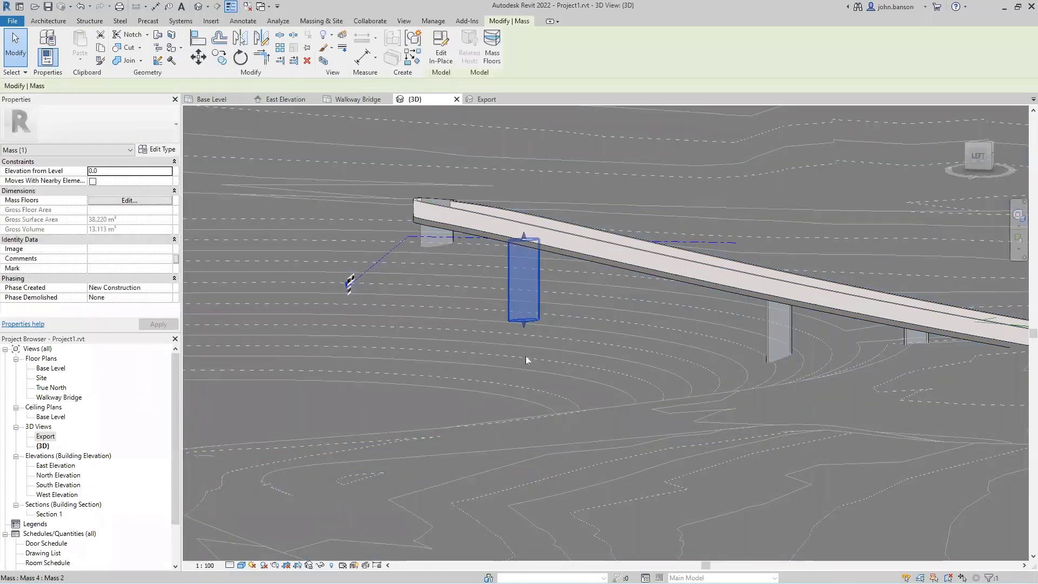
pyautogui.moveTo(523, 350); pyautogui.dragTo(523, 349)
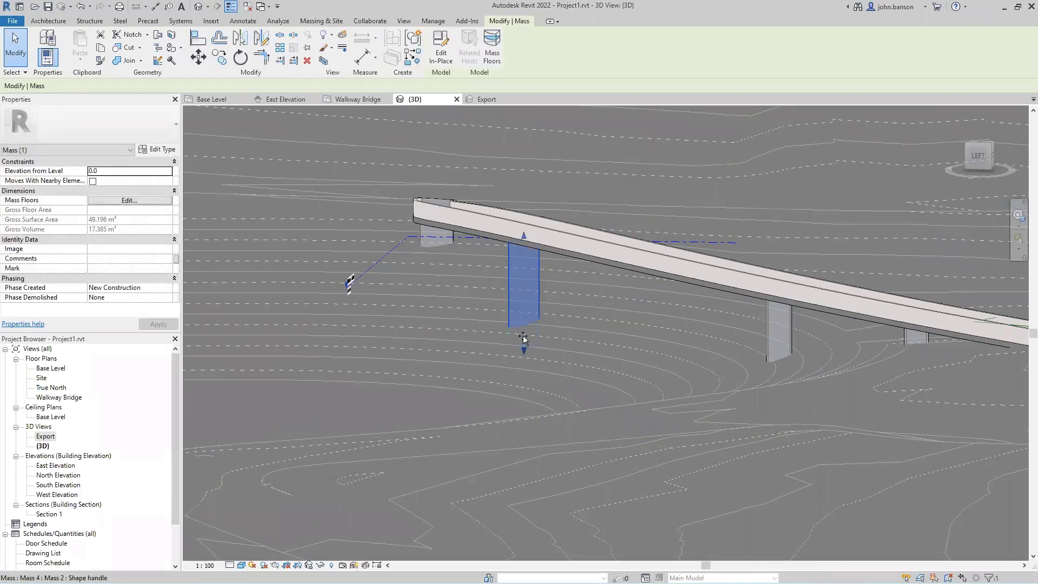
pyautogui.click(768, 342)
pyautogui.moveTo(785, 361)
pyautogui.mouseDown()
pyautogui.moveTo(781, 378)
pyautogui.moveTo(801, 371)
pyautogui.mouseUp()
pyautogui.press('Escape')
pyautogui.moveTo(861, 373); pyautogui.dragTo(509, 384, button='middle')
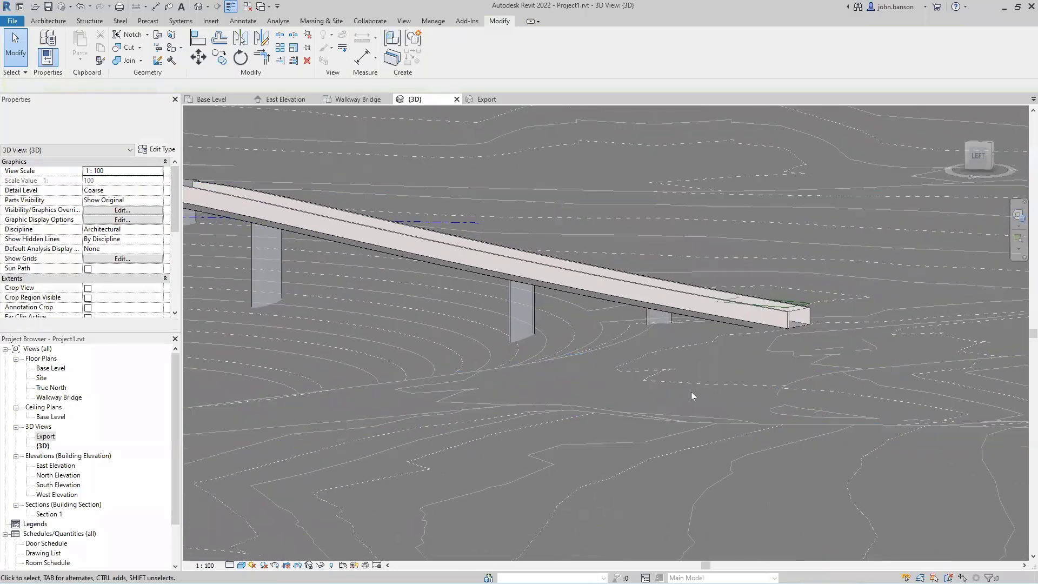
pyautogui.moveTo(677, 391)
pyautogui.keyDown('shift'); pyautogui.mouseDown(button='middle')
pyautogui.moveTo(637, 348)
pyautogui.moveTo(806, 352)
pyautogui.moveTo(729, 365)
pyautogui.moveTo(511, 362)
pyautogui.moveTo(510, 374)
pyautogui.moveTo(507, 360)
pyautogui.moveTo(524, 348)
pyautogui.moveTo(491, 351)
pyautogui.mouseUp(button='middle'); pyautogui.keyUp('shift')
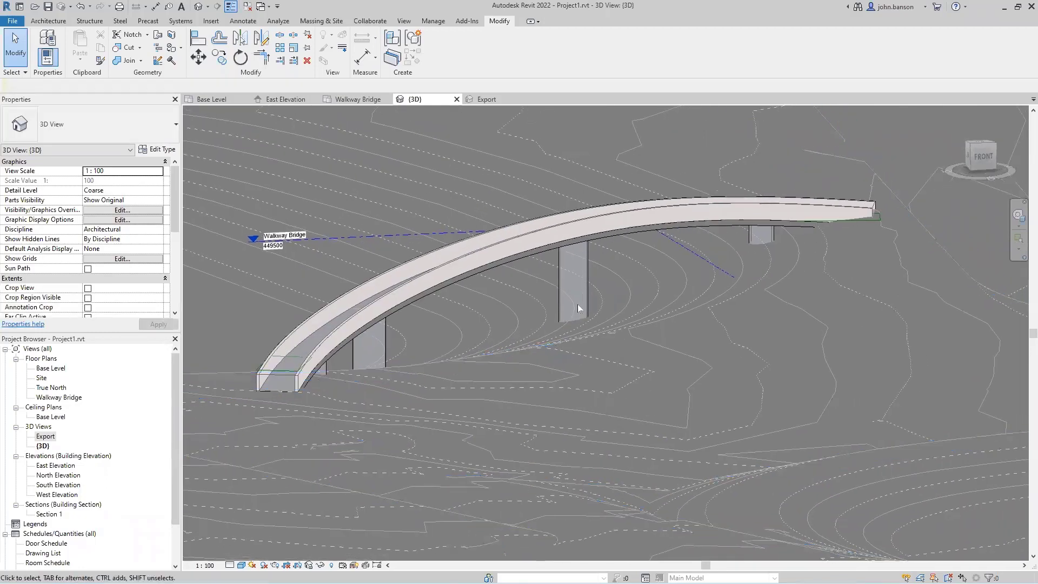
# Switch to the Export 3D view and set its visual style to Shaded.
pyautogui.click(485, 100)
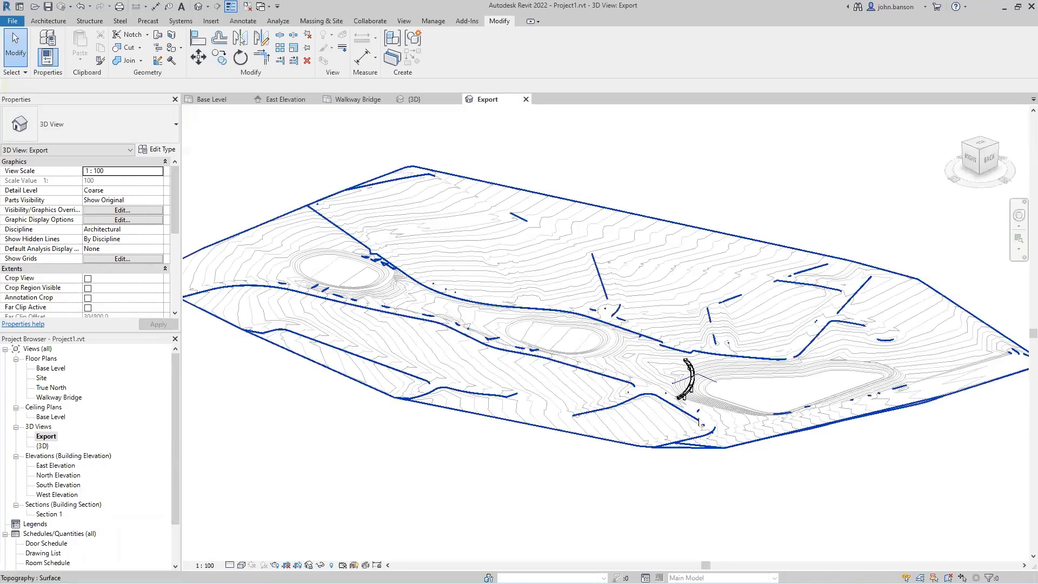
pyautogui.scroll(4, 697, 413)
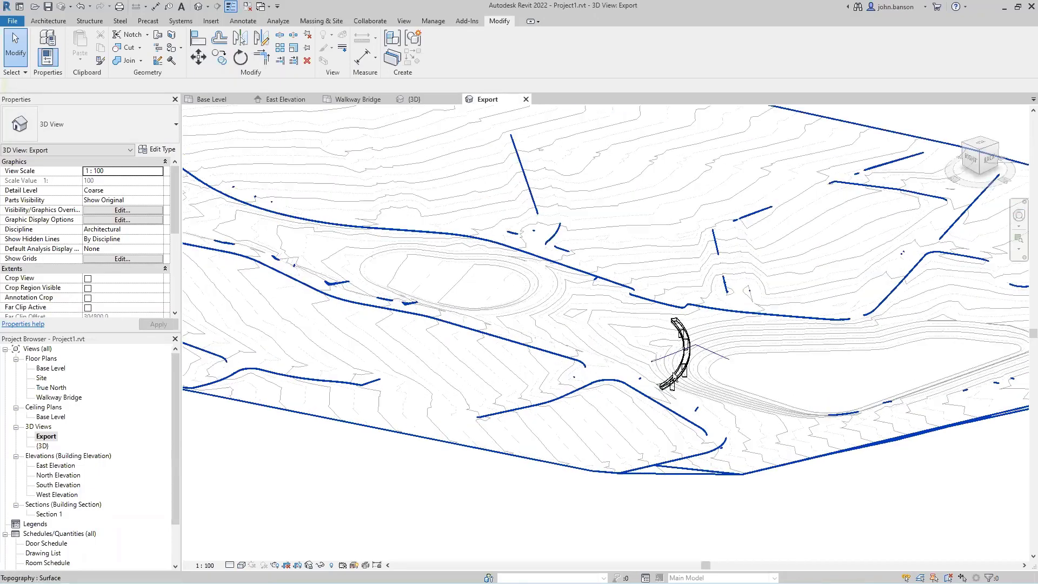
pyautogui.scroll(1, 697, 392)
pyautogui.scroll(7, 685, 381)
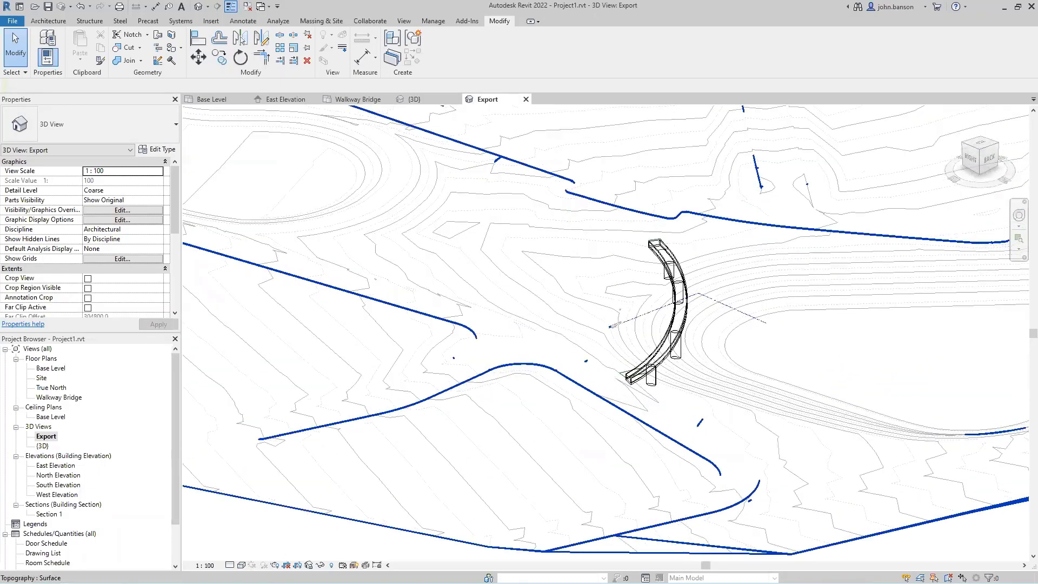
pyautogui.keyDown('shift'); pyautogui.moveTo(265, 544); pyautogui.dragTo(436, 440, button='middle'); pyautogui.keyUp('shift')
pyautogui.press('s')
pyautogui.press('d')
pyautogui.scroll(-5, 456, 488)
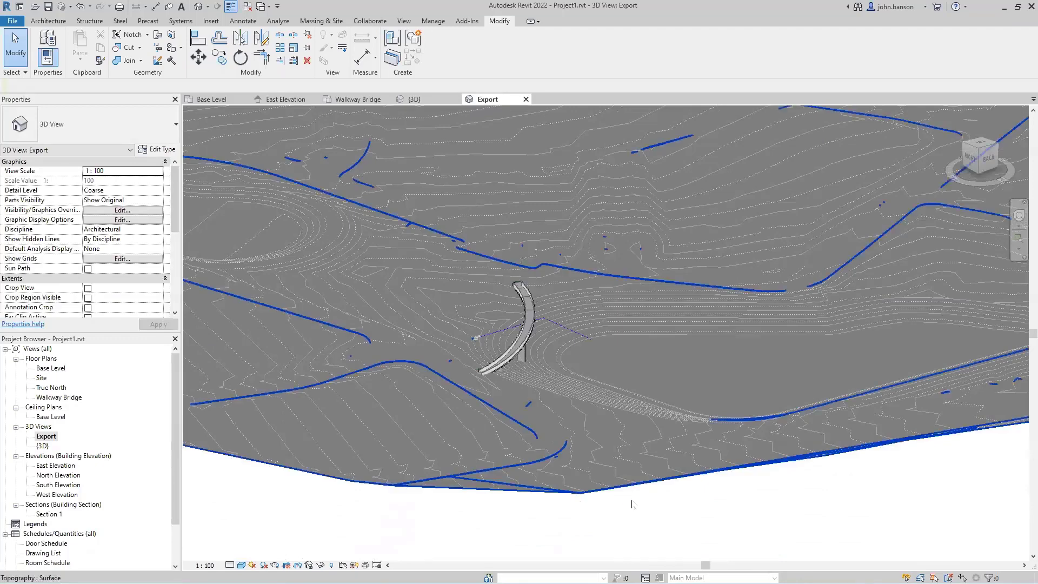
# Turn off the Topography category in the Export view's visibility overrides.
pyautogui.press('v')
pyautogui.press('g')
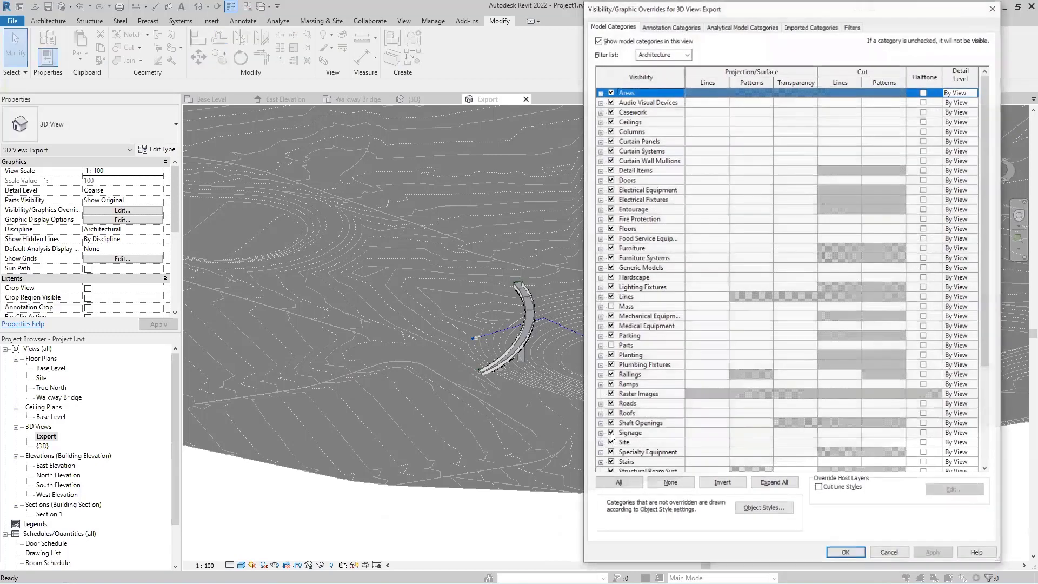
pyautogui.click(845, 552)
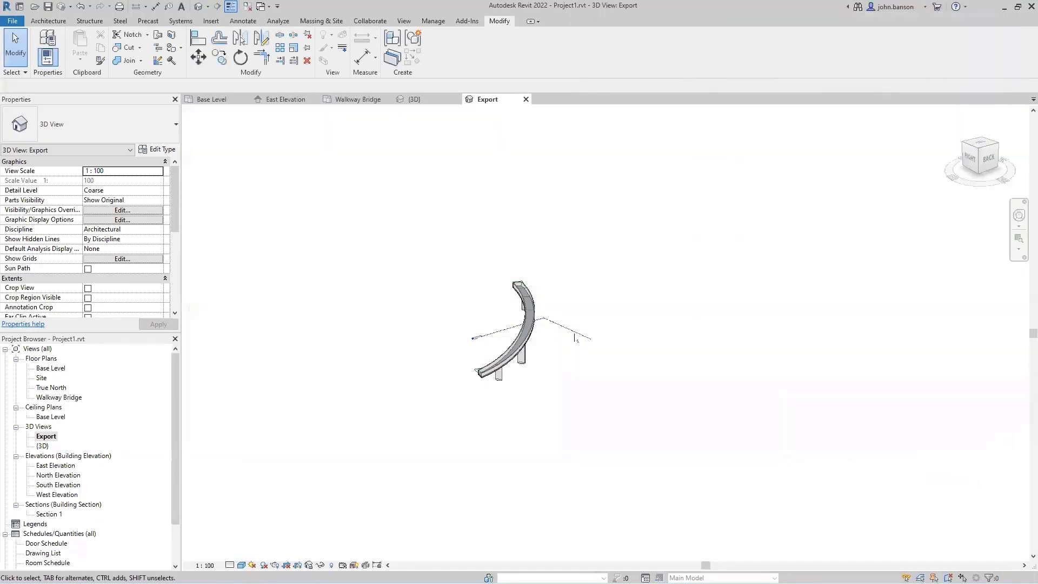
# Turn off the Levels annotation category in the Export view's visibility overrides.
pyautogui.click(576, 336)
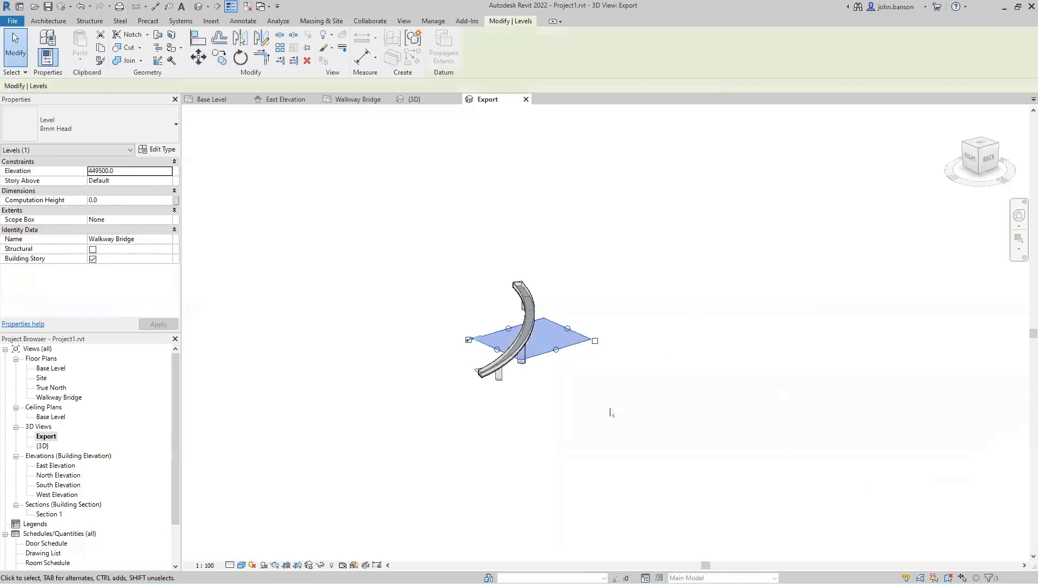
pyautogui.click(585, 383)
pyautogui.scroll(5, 291, 331)
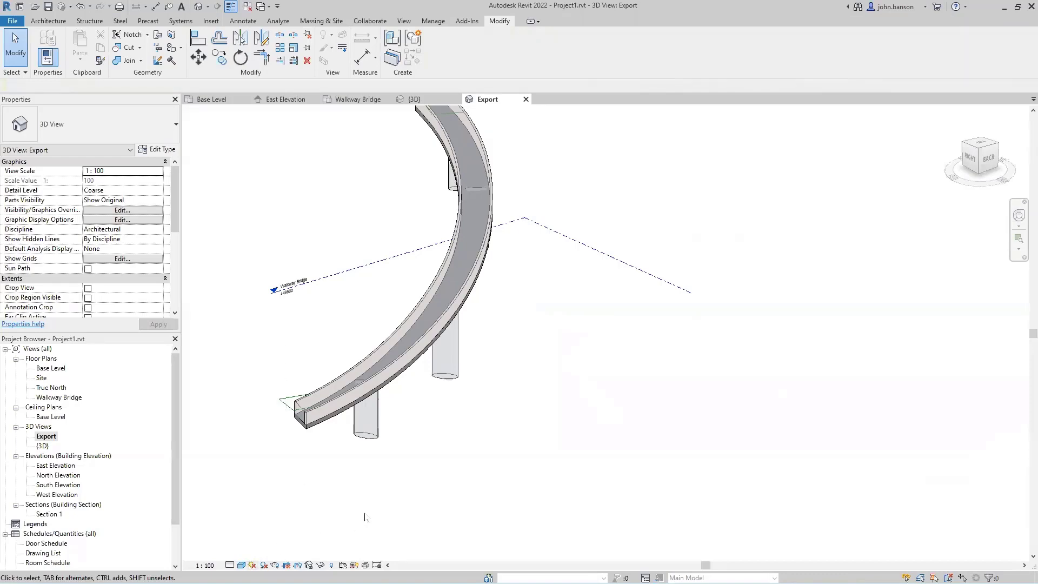
pyautogui.press('v')
pyautogui.press('v')
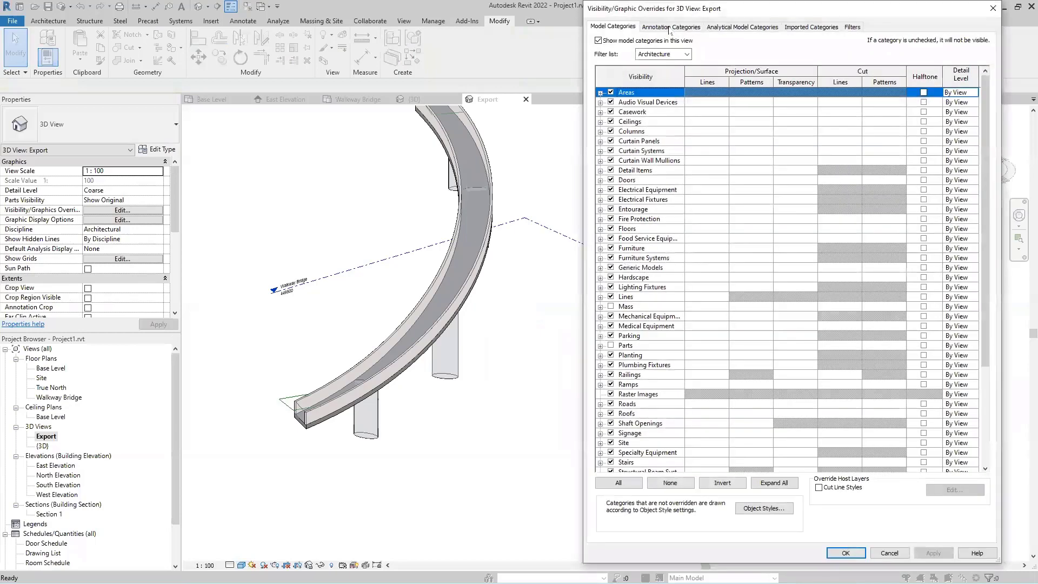
pyautogui.hotkey('ctrl', 'Tab')
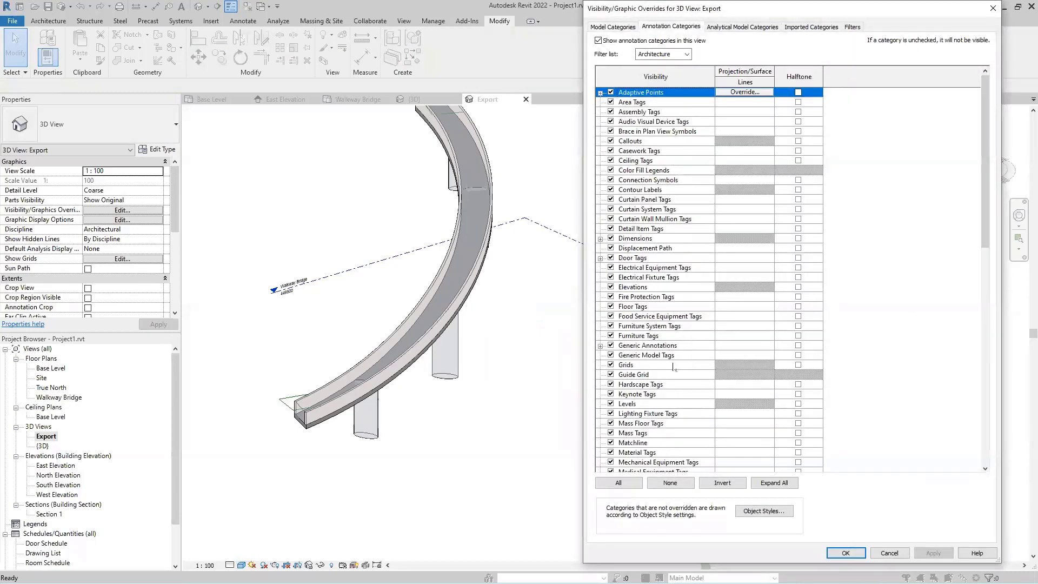
pyautogui.scroll(-2, 674, 367)
pyautogui.click(611, 335)
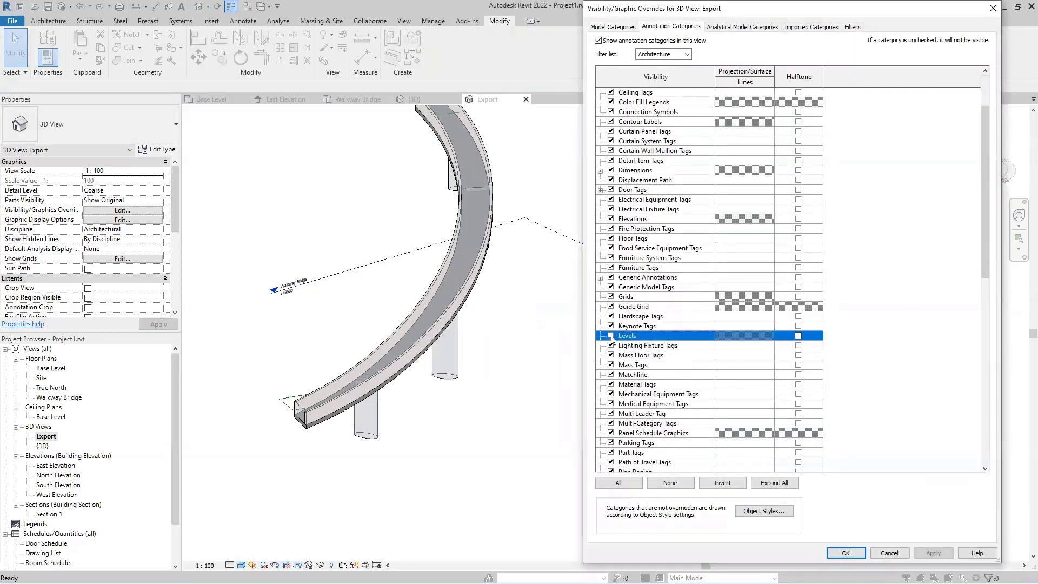
pyautogui.click(846, 553)
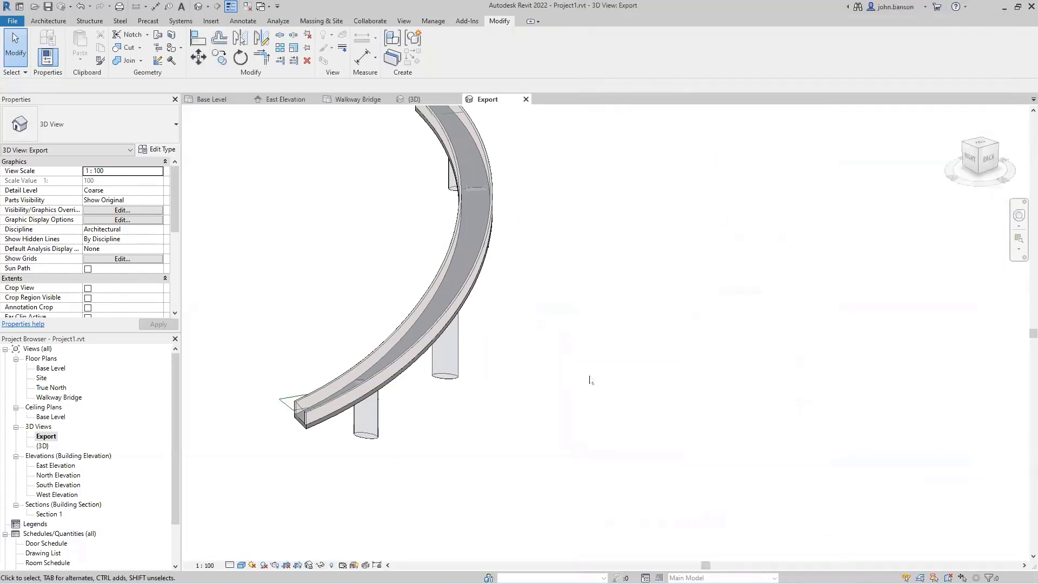
# Hide the whole category of the model lines at the bridge's near end in the Export view.
pyautogui.scroll(-2, 590, 380)
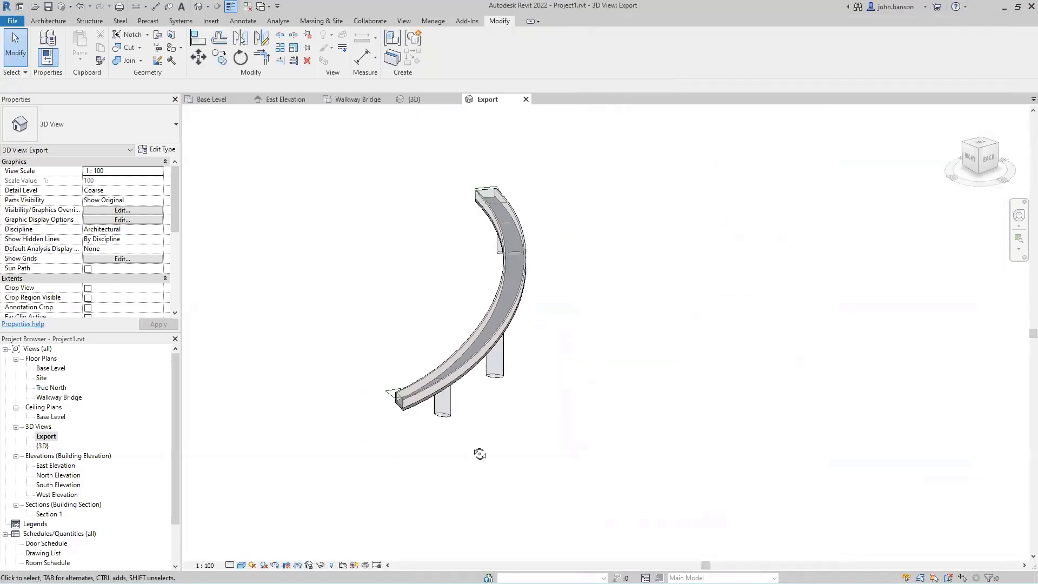
pyautogui.keyDown('shift'); pyautogui.moveTo(475, 454); pyautogui.dragTo(516, 403, button='middle'); pyautogui.keyUp('shift')
pyautogui.scroll(2, 515, 403)
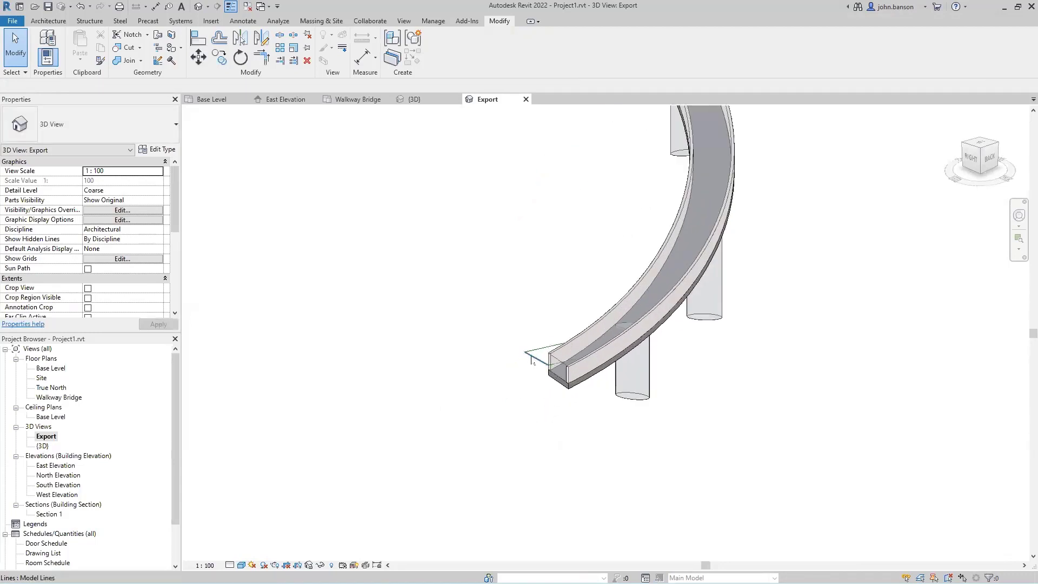
pyautogui.click(531, 361)
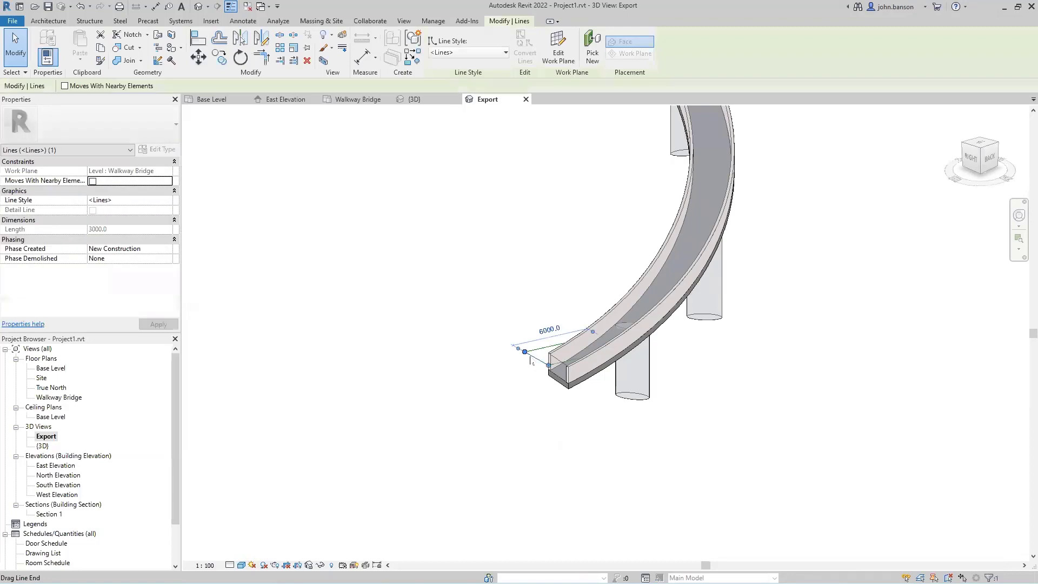
pyautogui.rightClick(505, 369)
pyautogui.moveTo(622, 147)
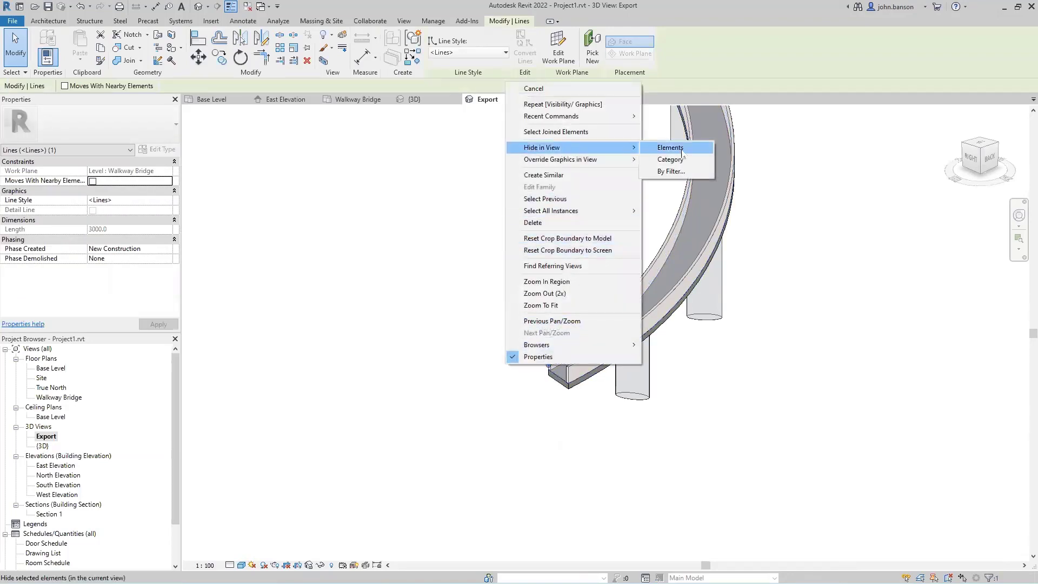
pyautogui.click(674, 160)
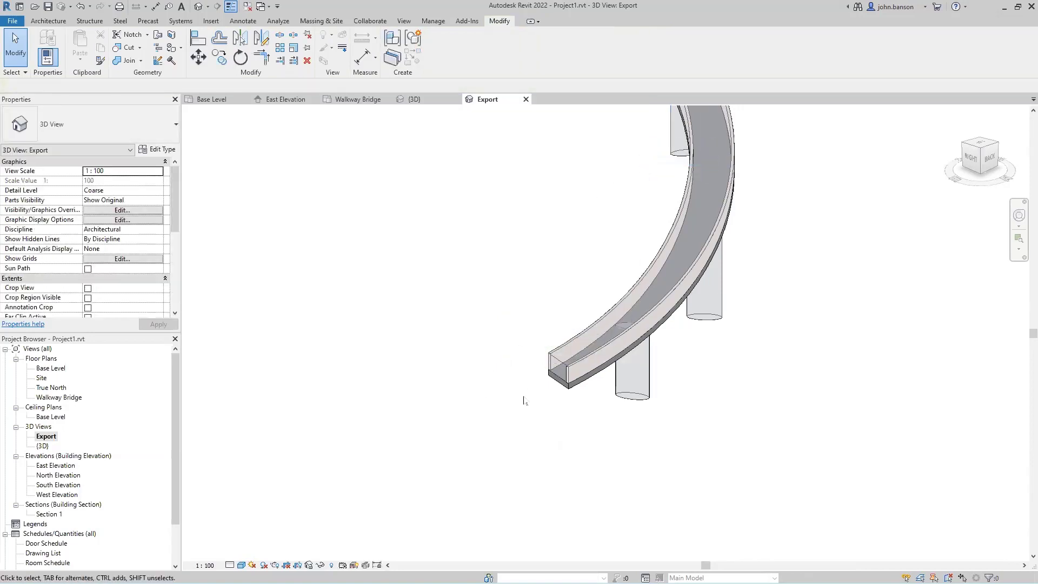
# Lower the top of the elliptical pier nearest the bridge's near end so it no longer pokes through the deck.
pyautogui.scroll(3, 621, 424)
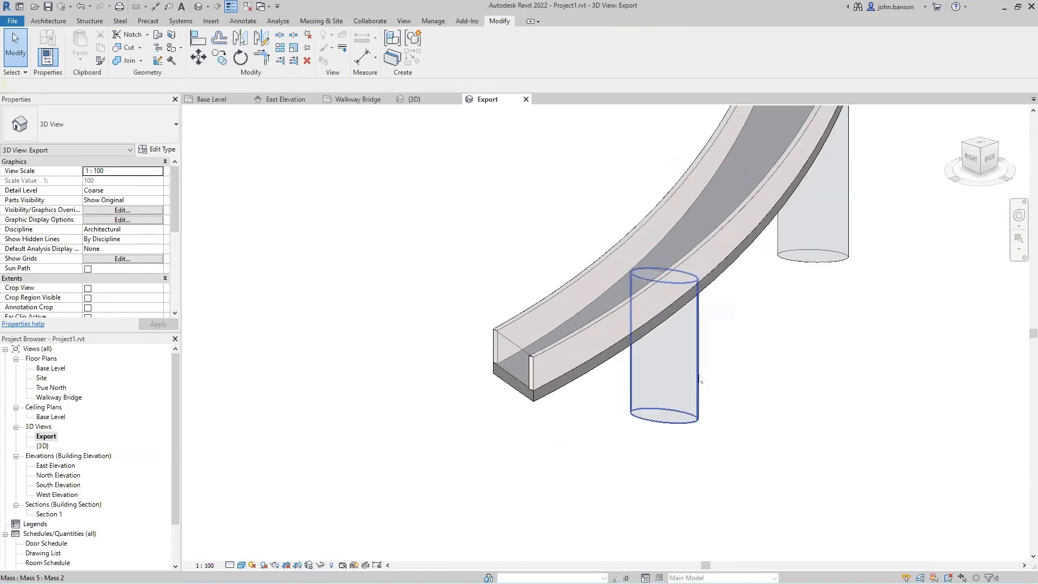
pyautogui.moveTo(697, 373); pyautogui.dragTo(697, 374, button='middle')
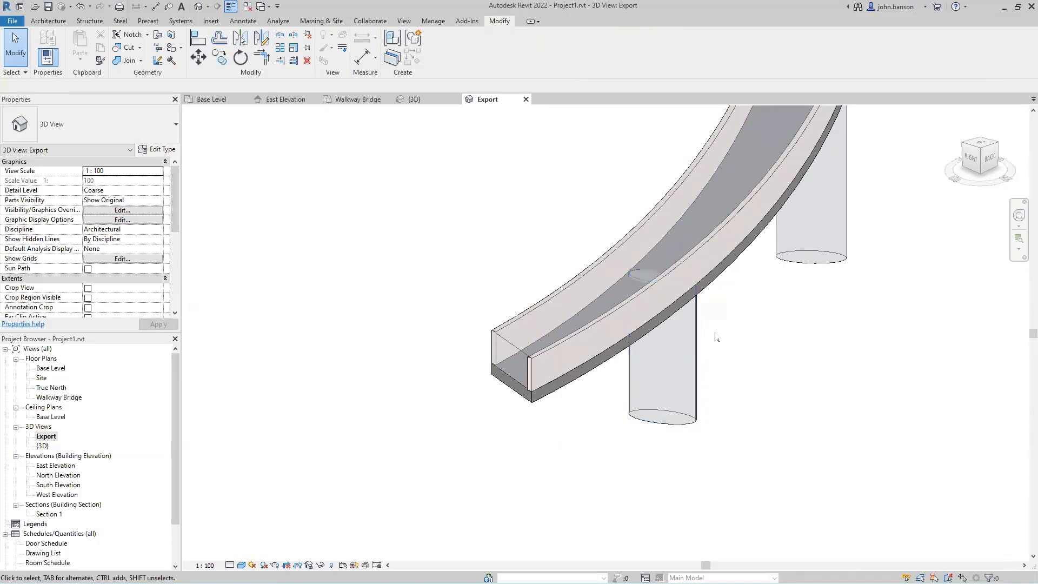
pyautogui.click(690, 328)
pyautogui.moveTo(662, 274); pyautogui.dragTo(662, 282)
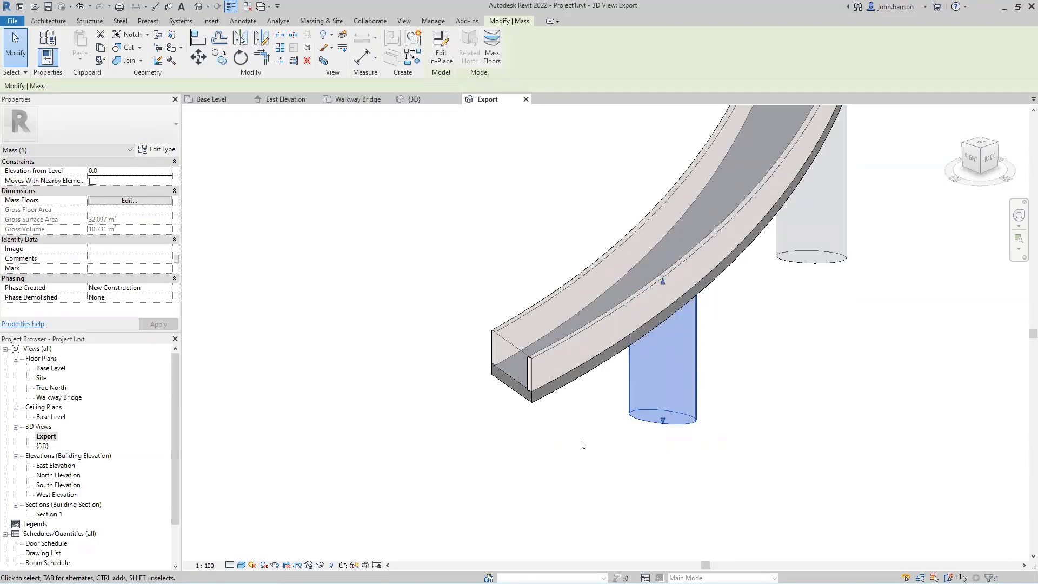
pyautogui.click(570, 446)
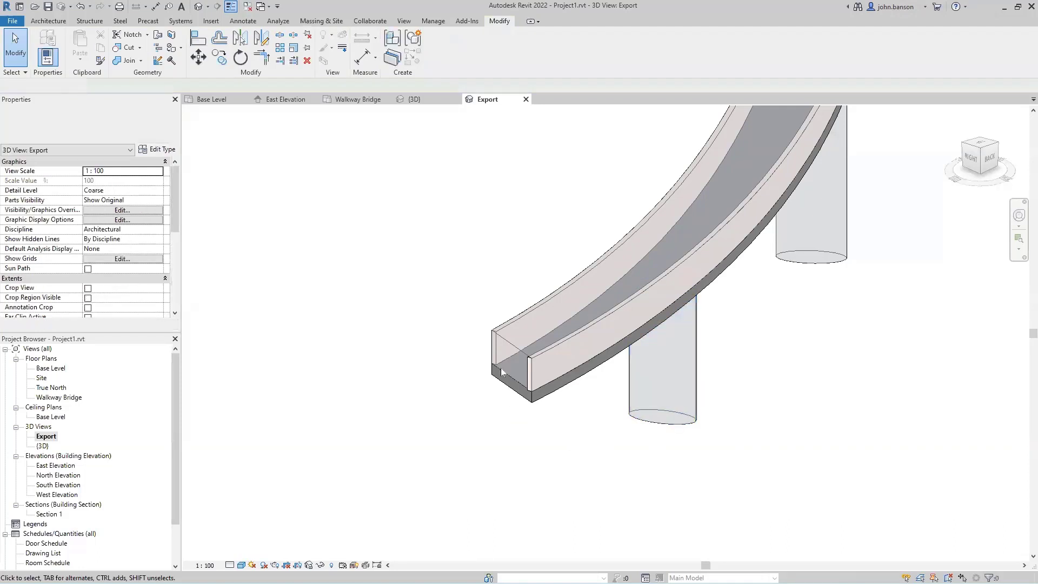
# Hide the bridge's curved channel mass as an individual element in the Export view, keeping the walls and floor.
pyautogui.click(510, 340)
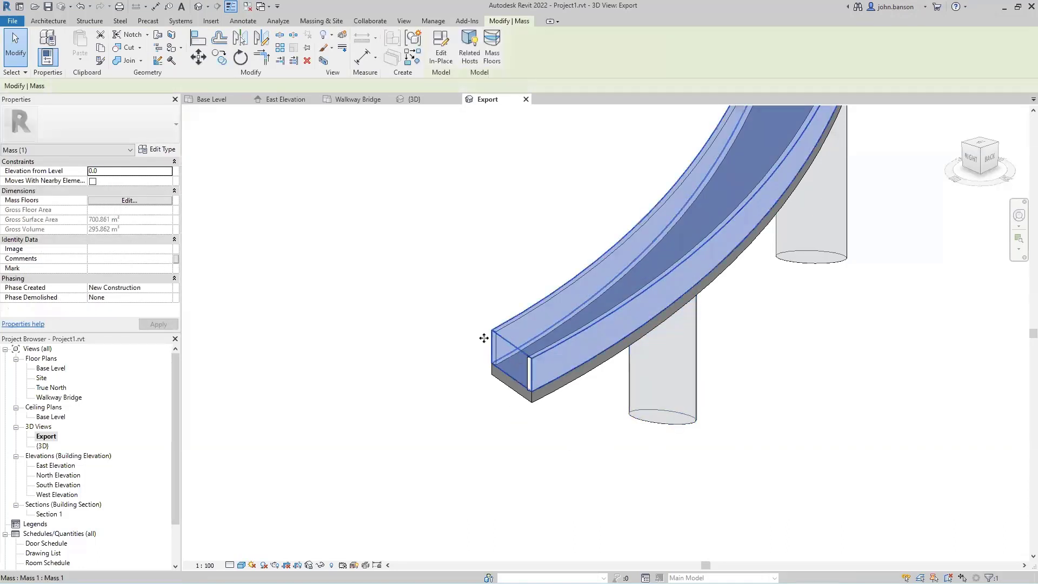
pyautogui.rightClick(436, 338)
pyautogui.moveTo(489, 120)
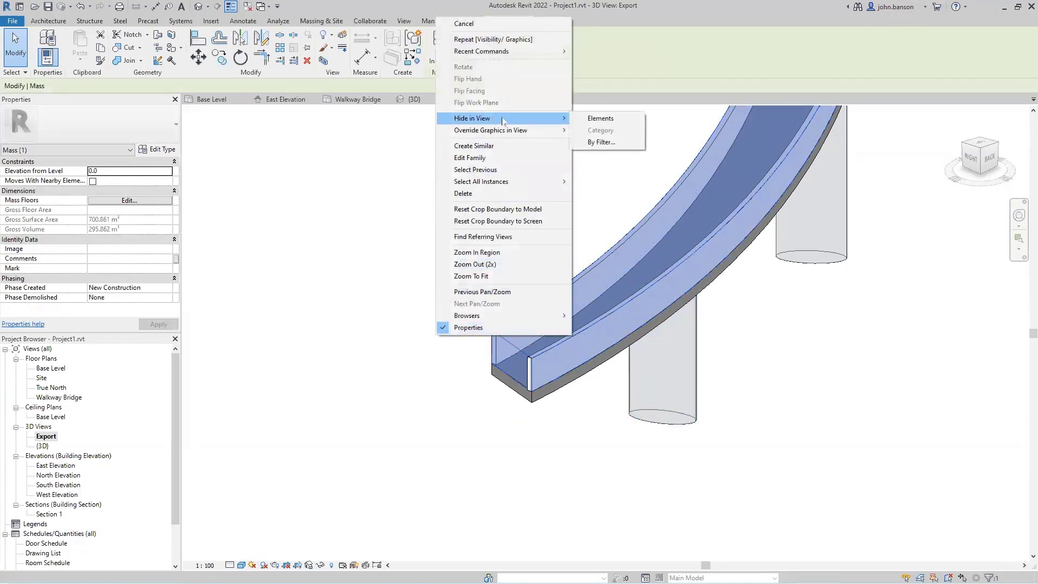
pyautogui.click(600, 119)
pyautogui.keyDown('shift'); pyautogui.moveTo(473, 508); pyautogui.dragTo(527, 488, button='middle'); pyautogui.keyUp('shift')
pyautogui.moveTo(775, 439)
pyautogui.keyDown('shift'); pyautogui.mouseDown(button='middle')
pyautogui.moveTo(514, 459)
pyautogui.moveTo(526, 475)
pyautogui.moveTo(552, 476)
pyautogui.moveTo(515, 476)
pyautogui.moveTo(697, 414)
pyautogui.moveTo(783, 452)
pyautogui.mouseUp(button='middle'); pyautogui.keyUp('shift')
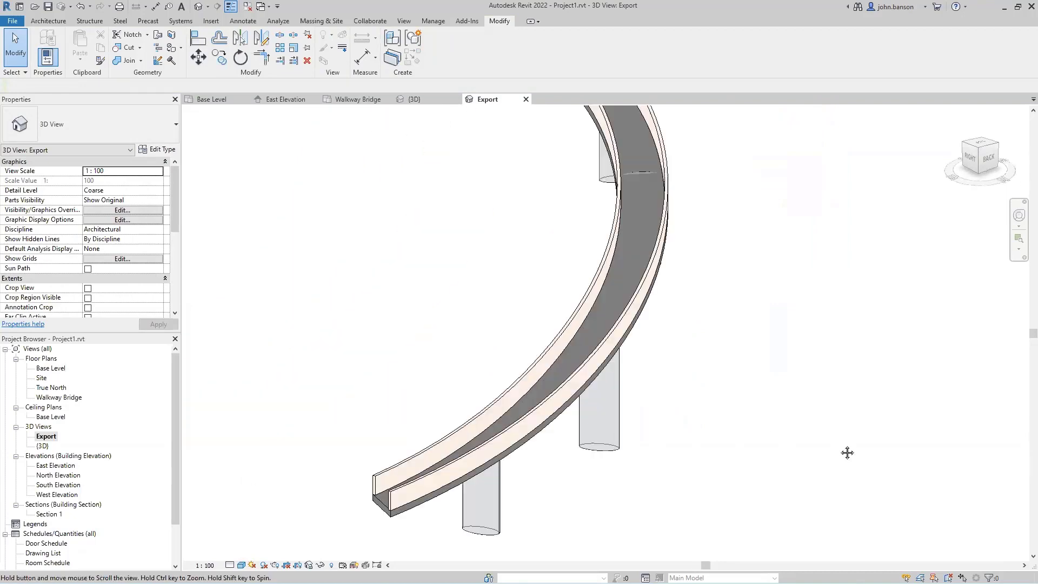
# Start a DWG export of the current Export 3D view and dismiss the massing visibility notice.
pyautogui.click(661, 482)
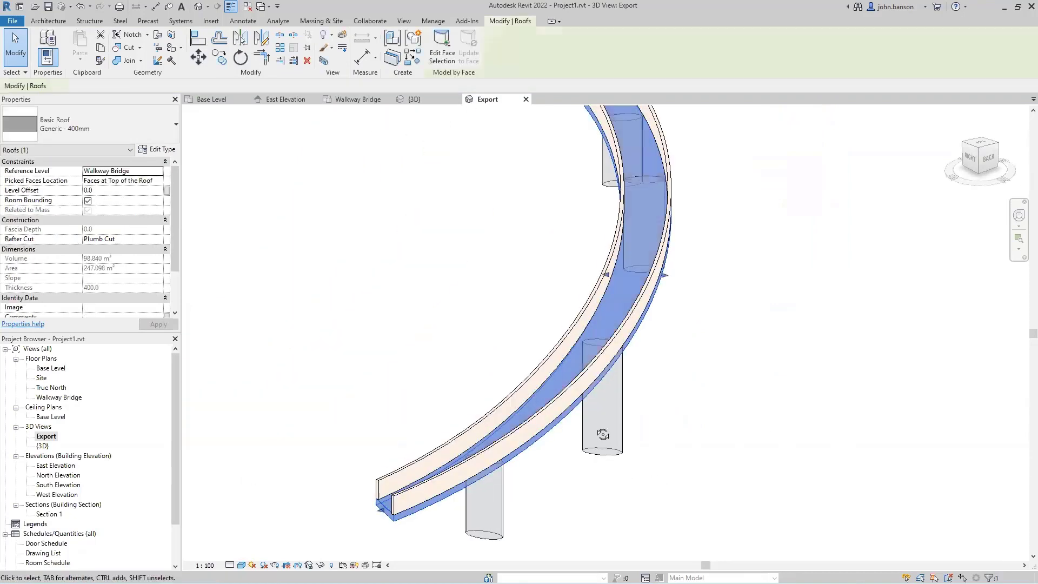
pyautogui.keyDown('shift'); pyautogui.moveTo(600, 435); pyautogui.dragTo(343, 155, button='middle'); pyautogui.keyUp('shift')
pyautogui.click(341, 155)
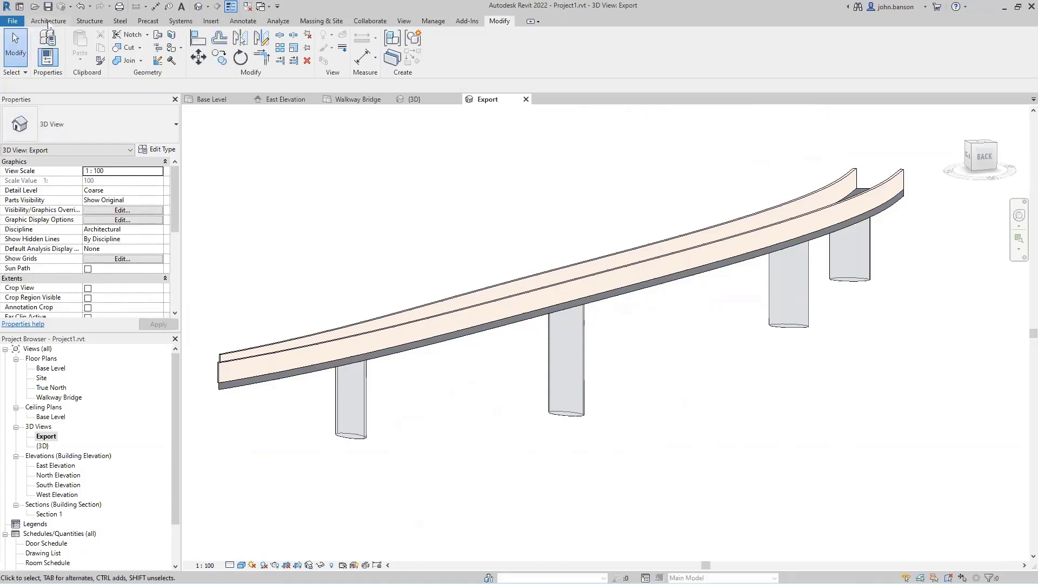
pyautogui.click(13, 22)
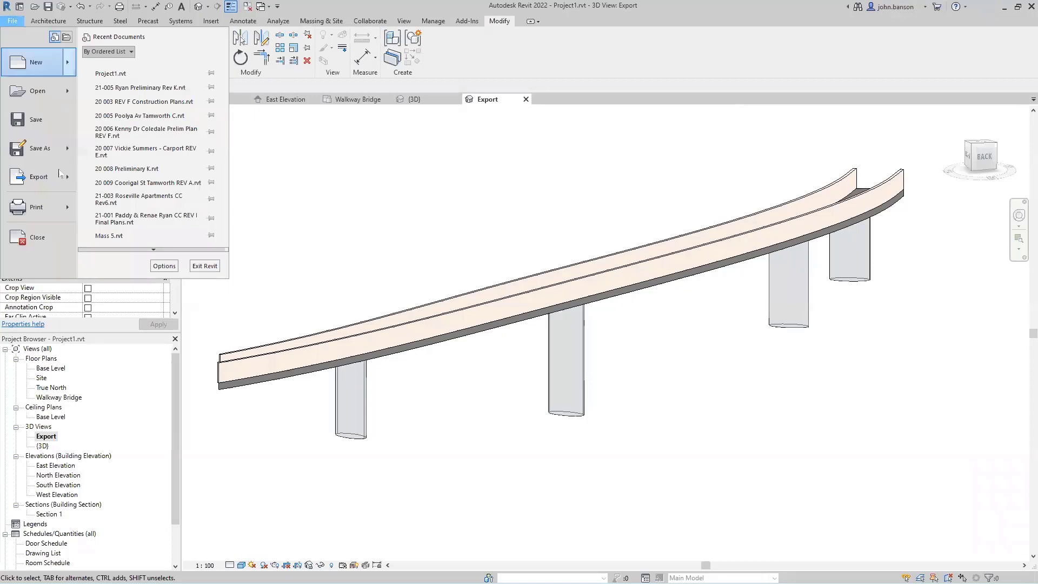
pyautogui.moveTo(52, 183)
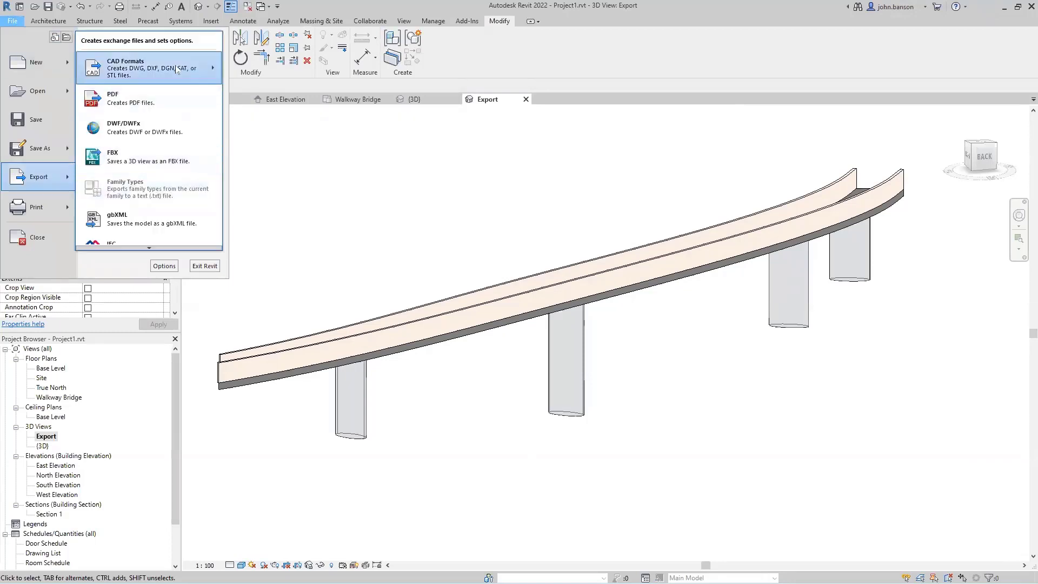
pyautogui.moveTo(170, 69)
pyautogui.click(43, 61)
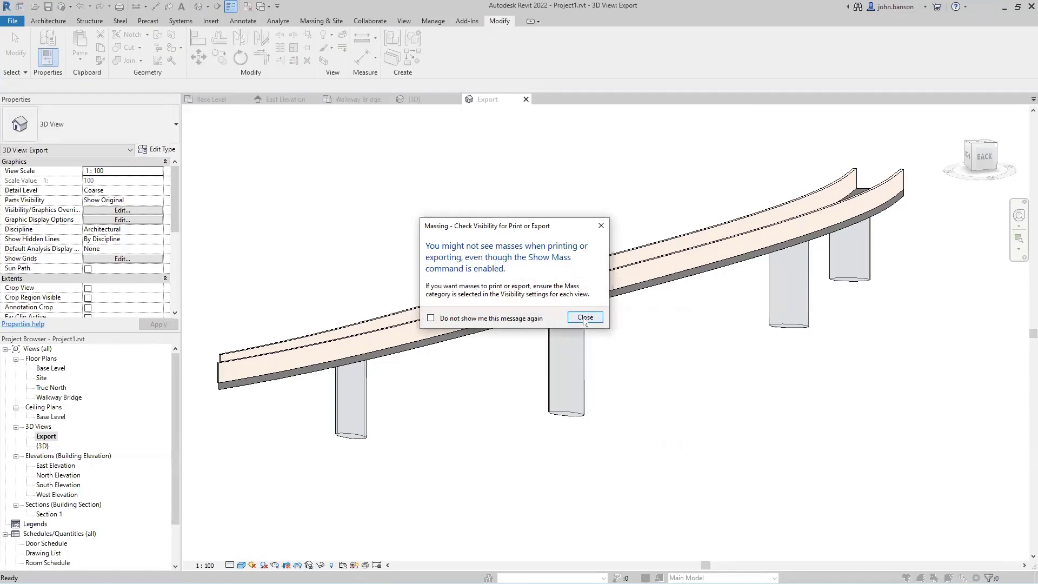
pyautogui.click(585, 318)
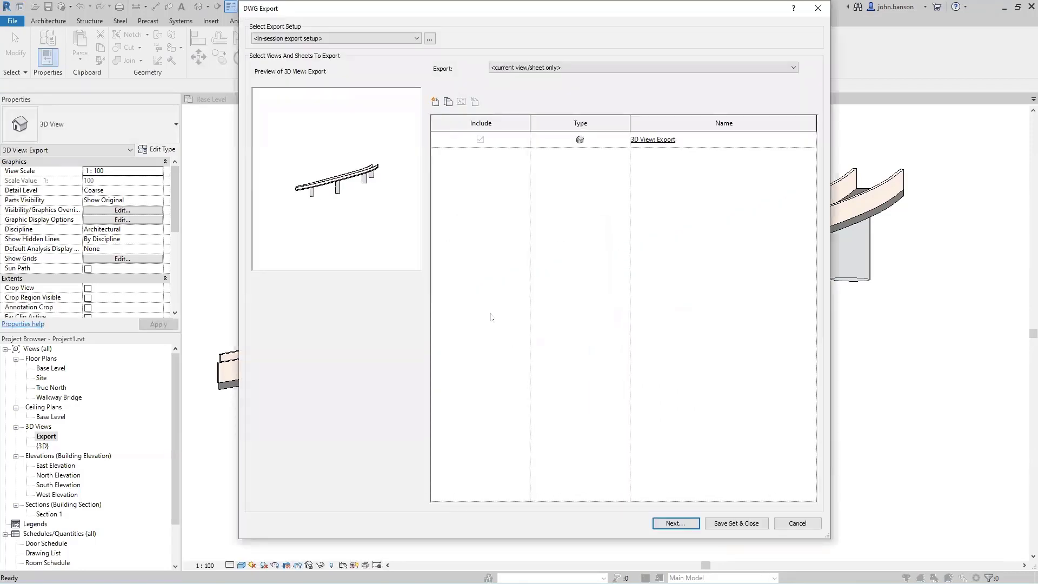
# Set the DWG coordinate base to Shared Coordinates and export the view as Project1 - 3D View - Export into the Walkway Bridge folder.
pyautogui.click(429, 40)
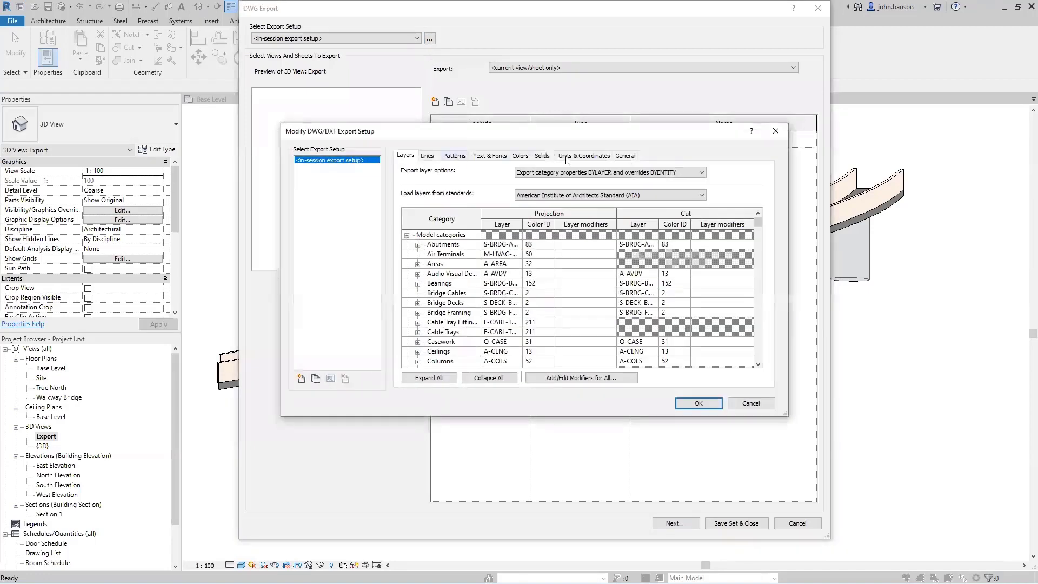
pyautogui.click(567, 157)
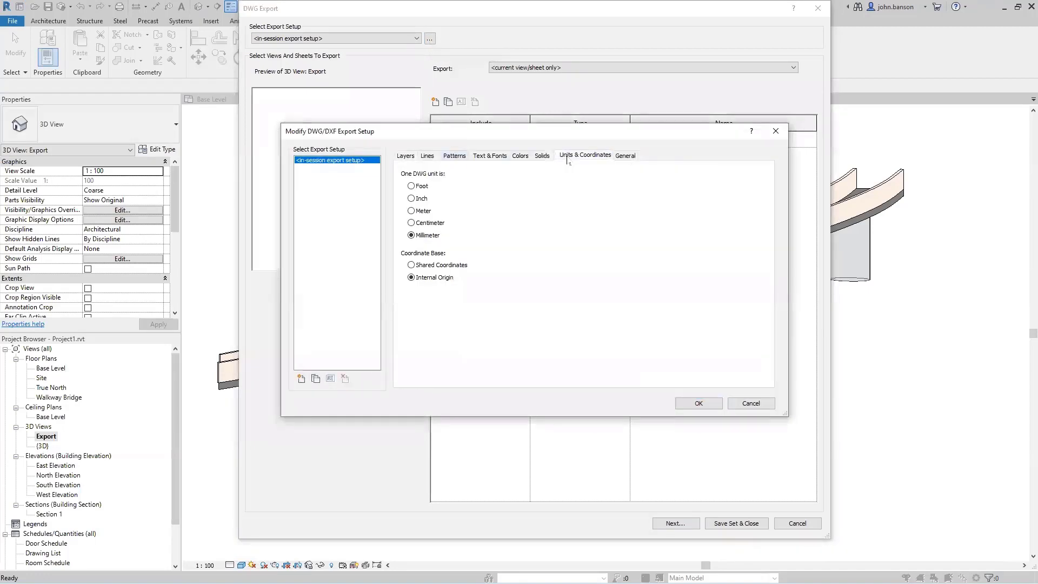
pyautogui.click(425, 265)
pyautogui.click(699, 404)
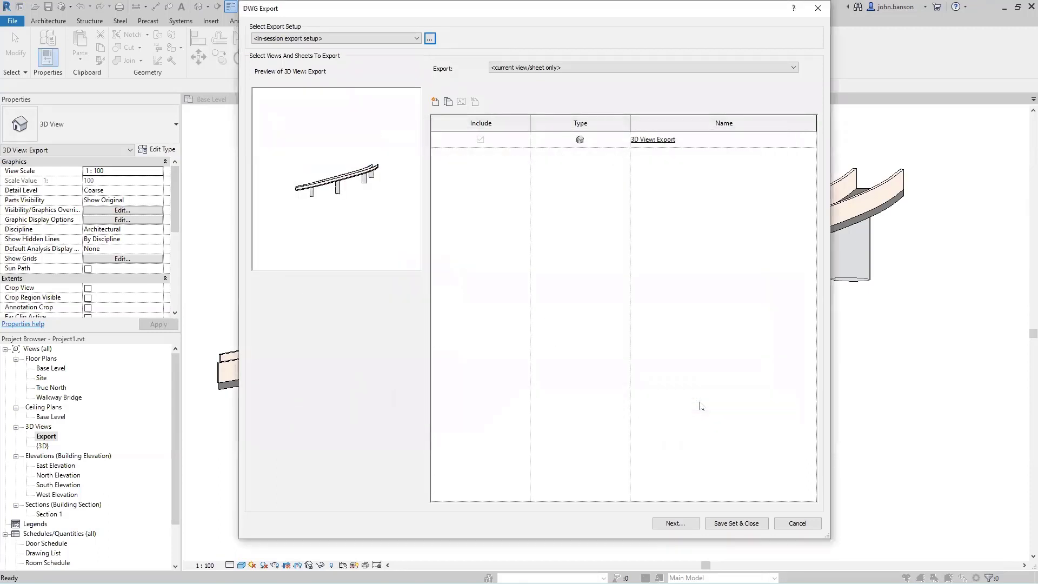
pyautogui.click(676, 524)
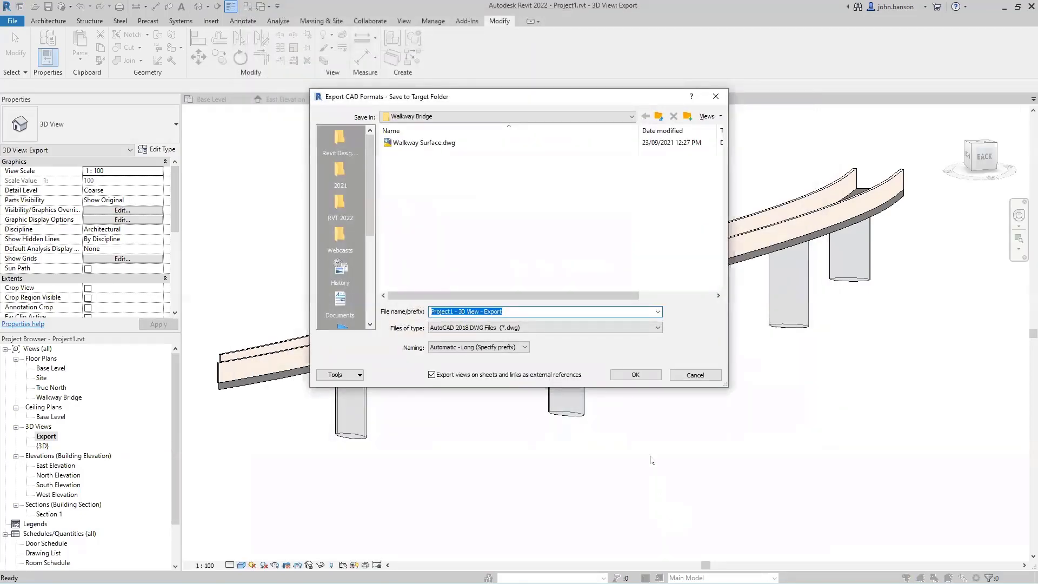
pyautogui.click(636, 375)
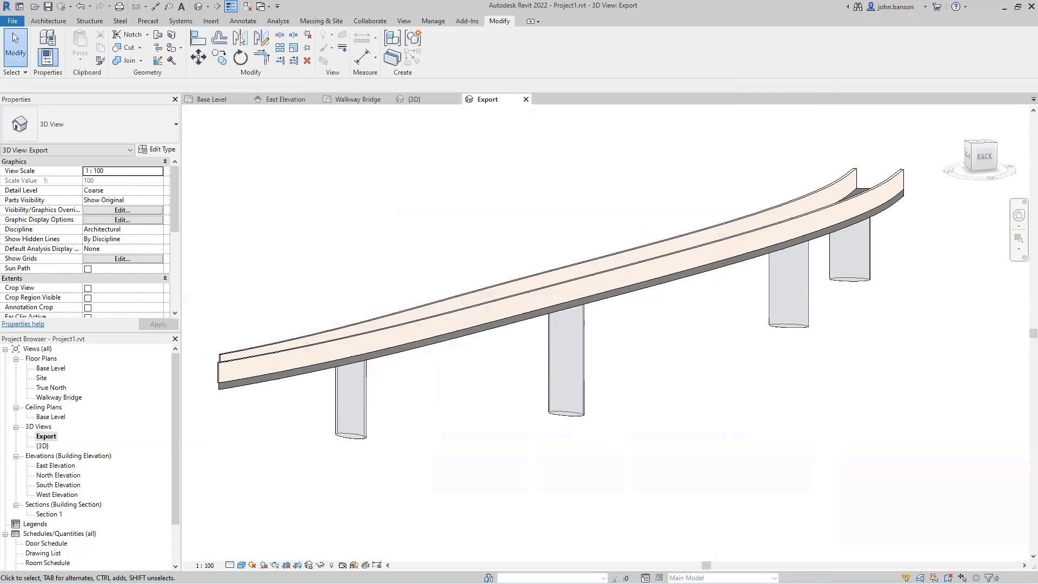
# Switch to the Walkway Surface drawing in Civil 3D and frame the terrain surface.
pyautogui.moveTo(0, 24); pyautogui.dragTo(347, 24)
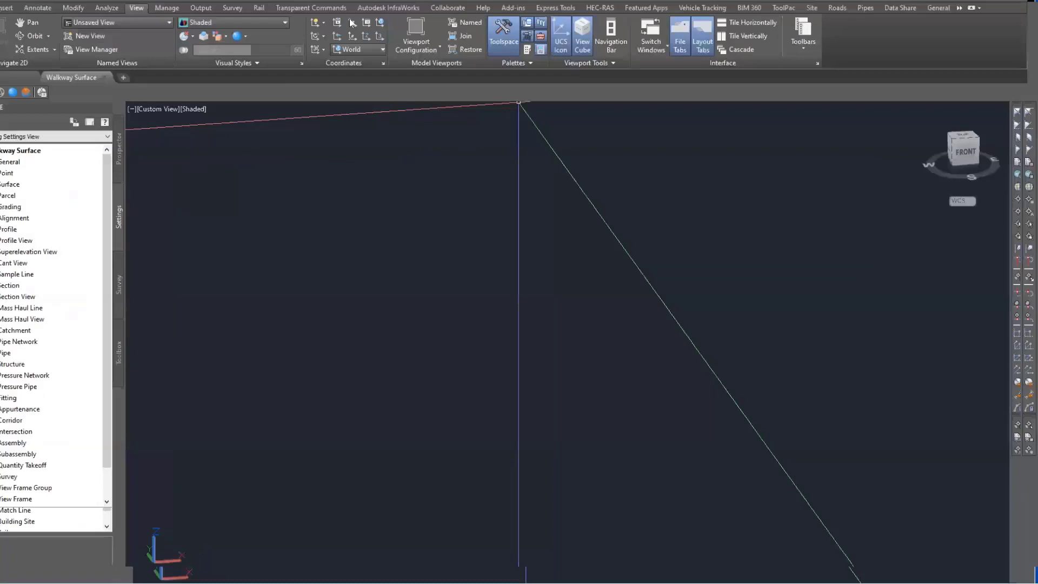
pyautogui.doubleClick(351, 22)
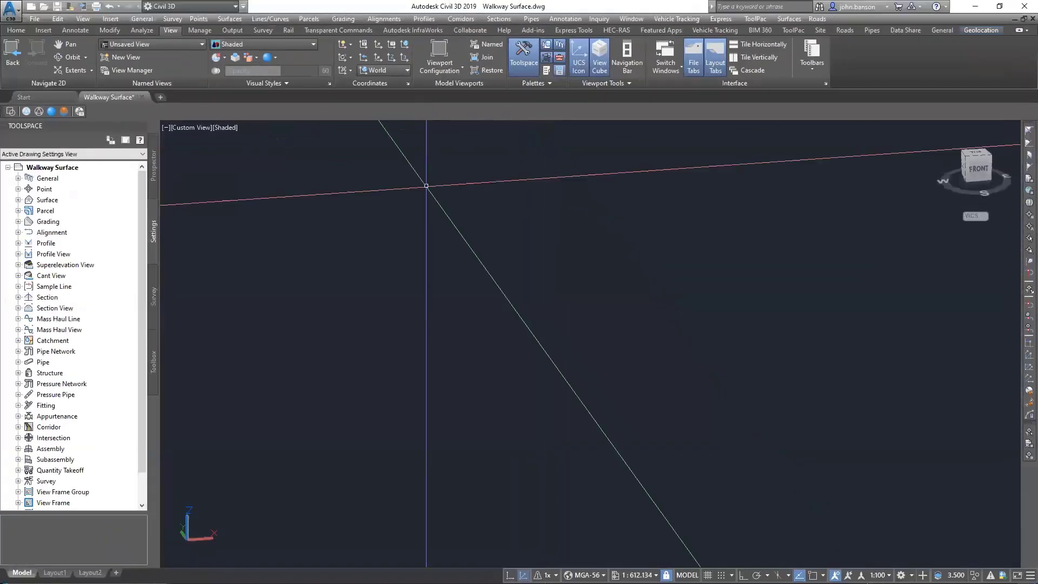
pyautogui.scroll(-5, 408, 225)
pyautogui.scroll(10, 412, 204)
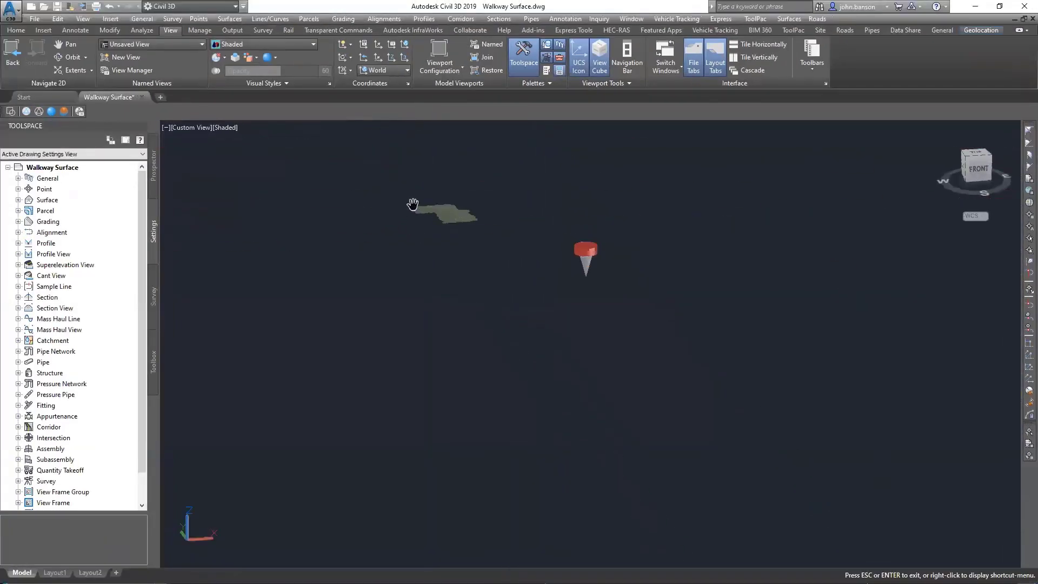
pyautogui.scroll(8, 434, 209)
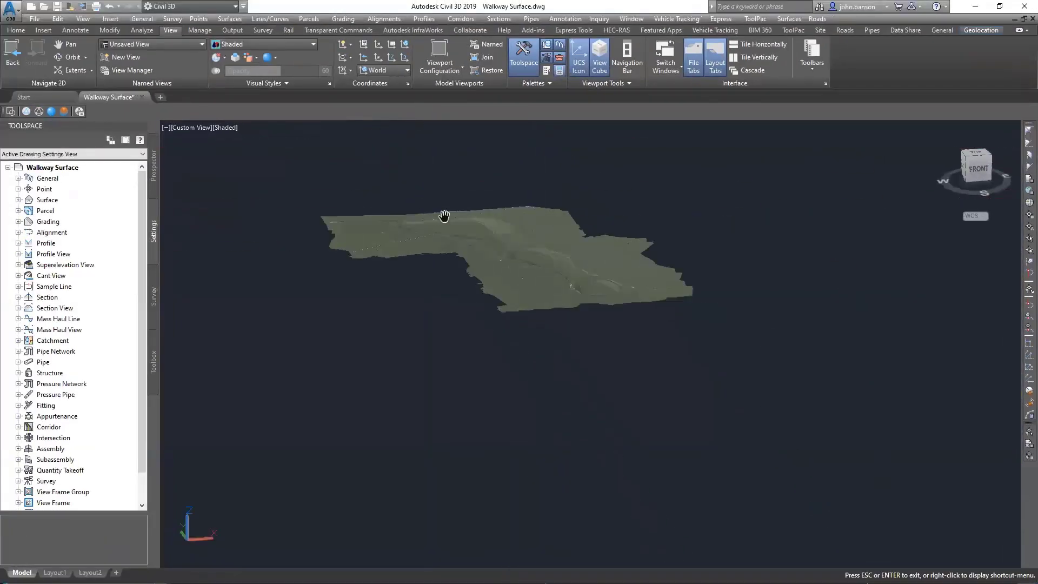
pyautogui.scroll(6, 451, 209)
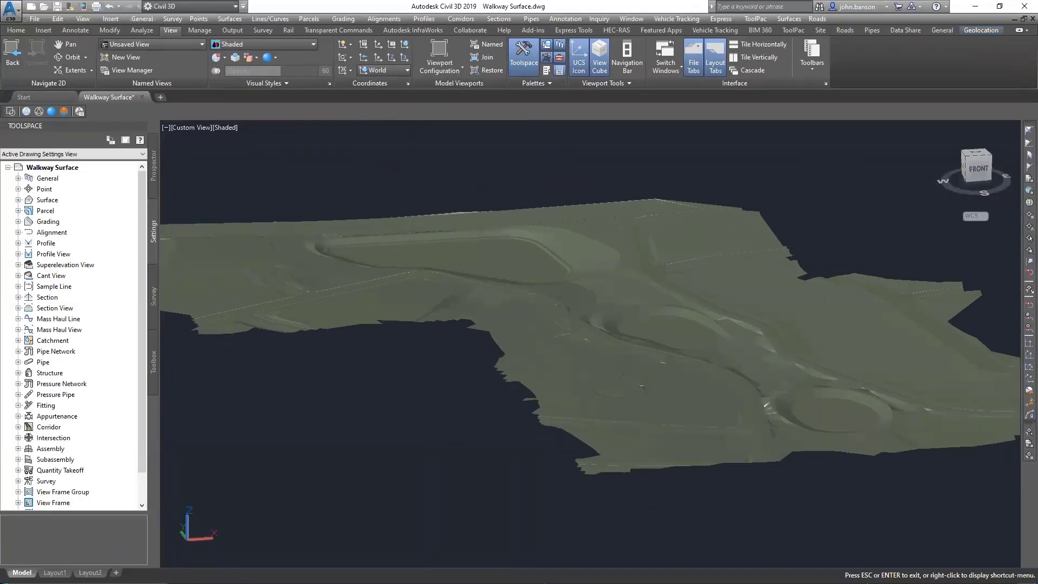
# Attach Project1 - 3D View - Export.dwg from the Walkway Bridge folder as an external reference at insertion point 0,0,0 and scale 1.00.
pyautogui.press('Escape')
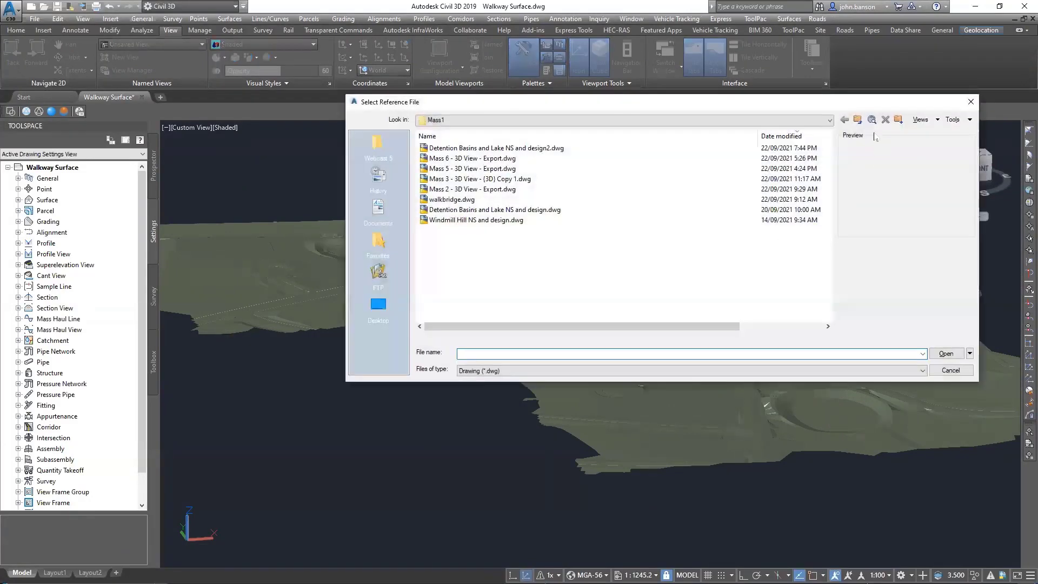
pyautogui.click(858, 120)
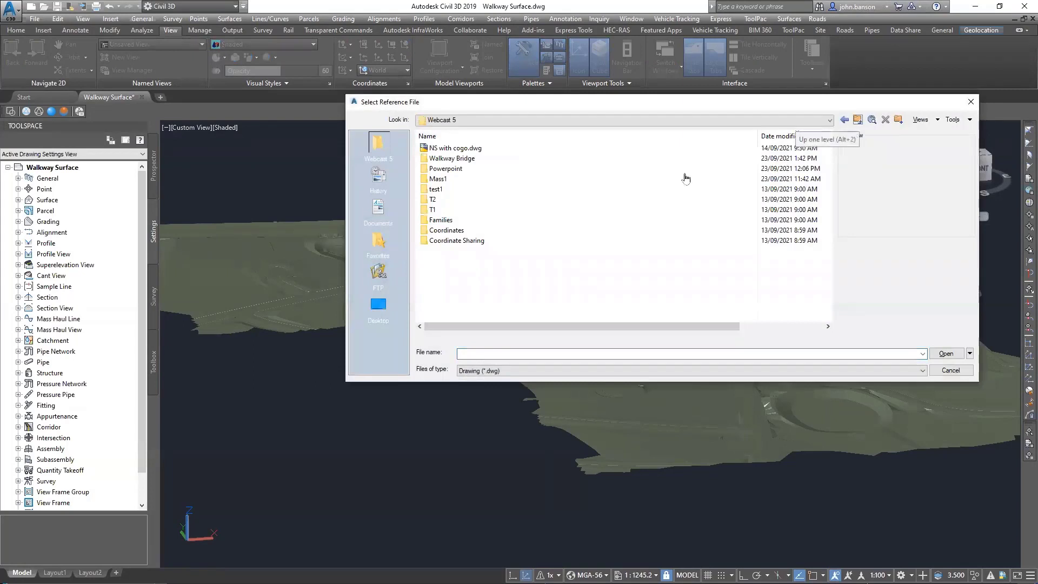
pyautogui.doubleClick(457, 159)
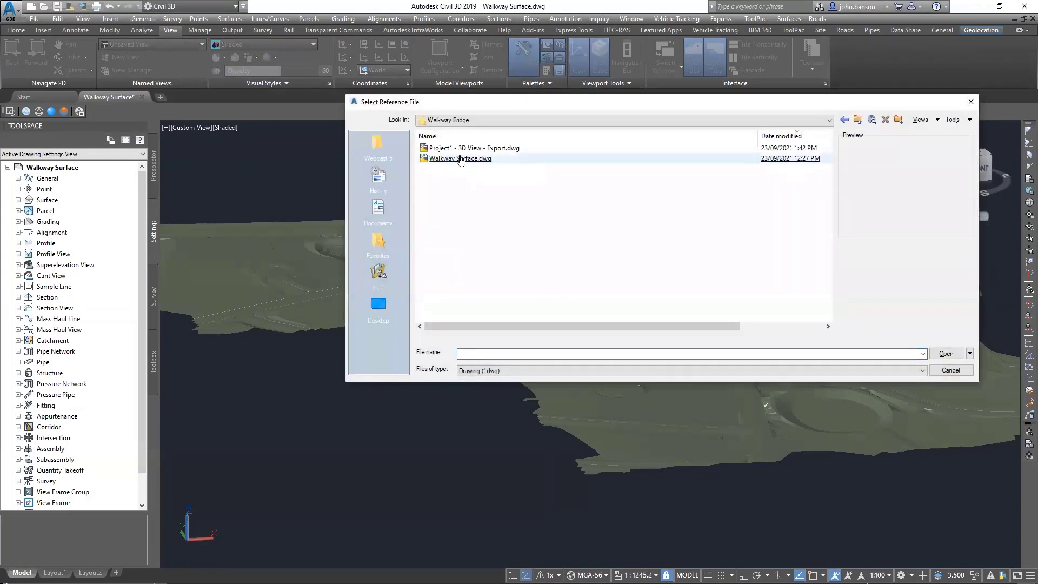
pyautogui.click(459, 159)
pyautogui.click(476, 148)
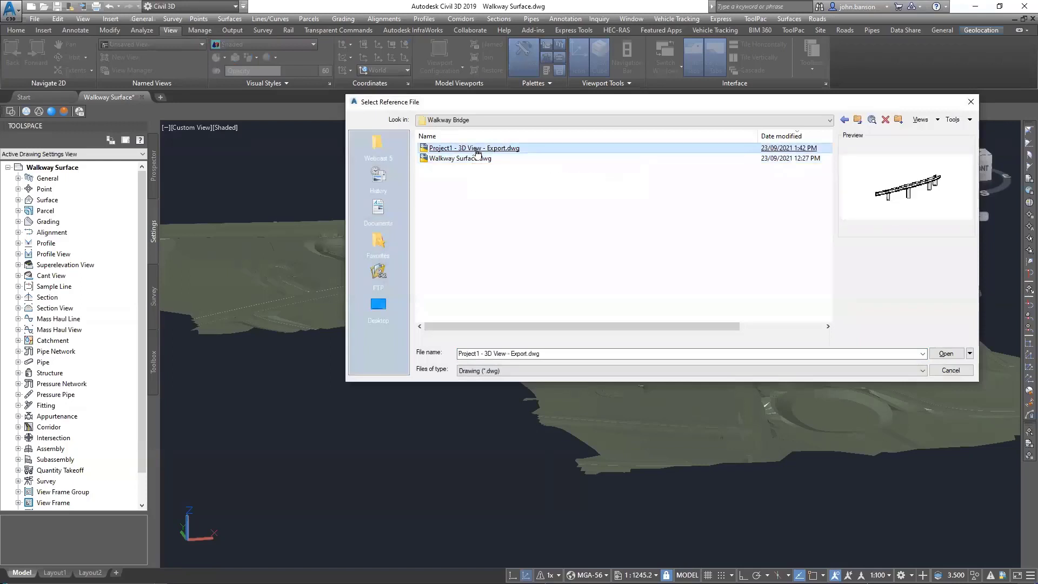
pyautogui.doubleClick(477, 149)
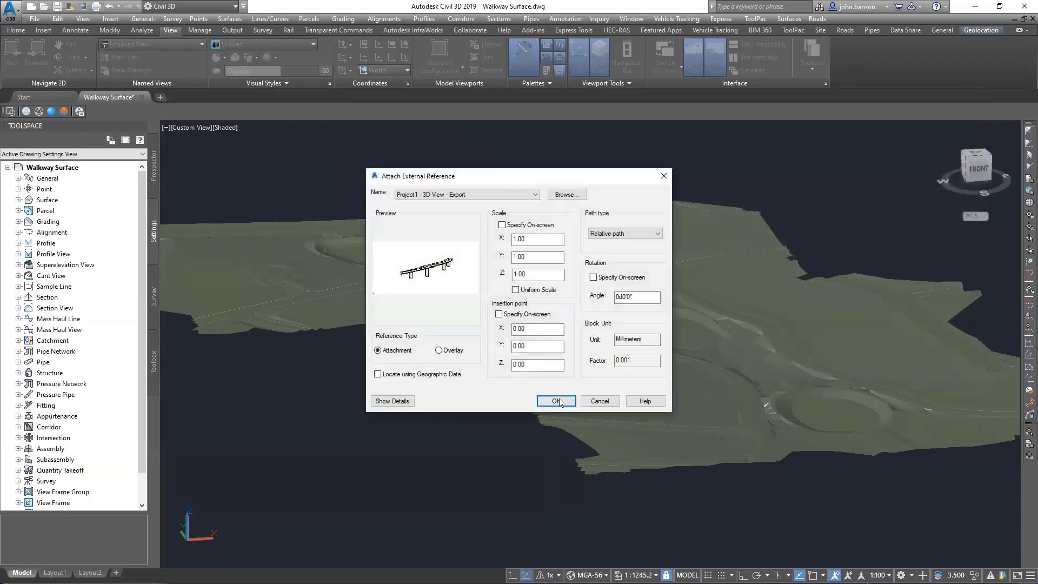
pyautogui.click(557, 402)
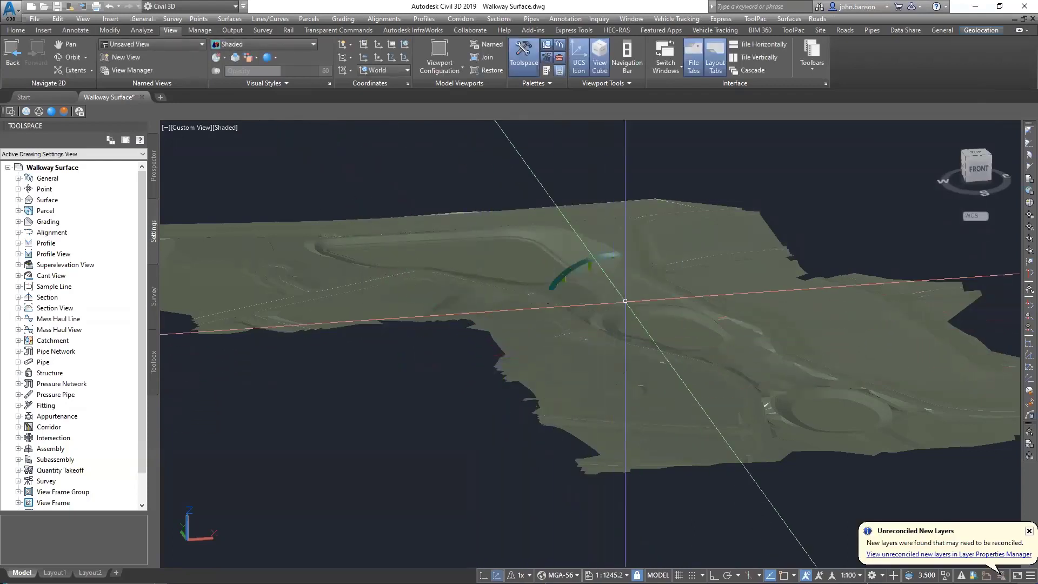
# Examine how the attached walkway bridge and its piers sit on the terrain surface.
pyautogui.scroll(4, 528, 287)
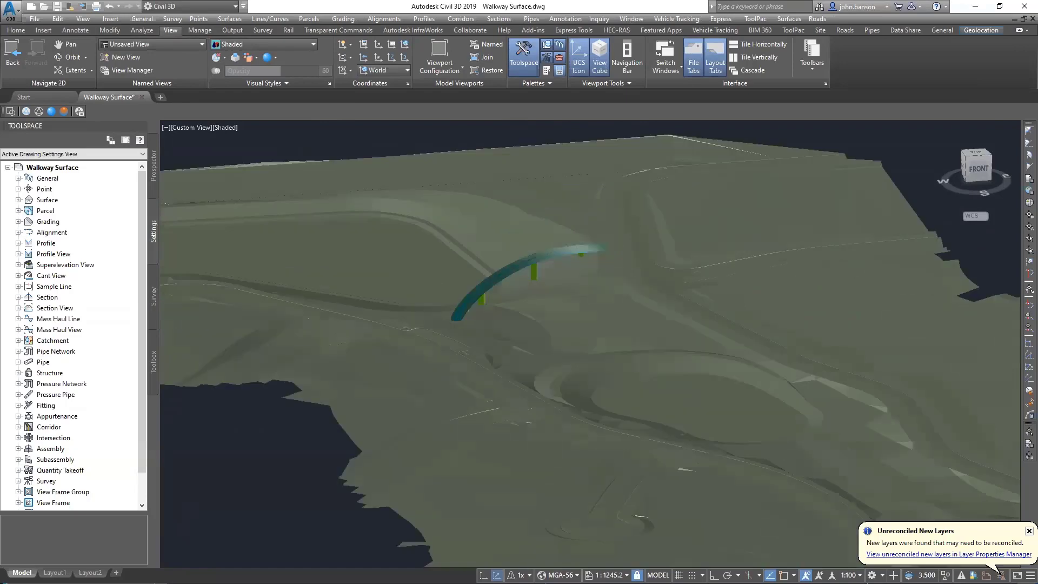
pyautogui.scroll(6, 528, 287)
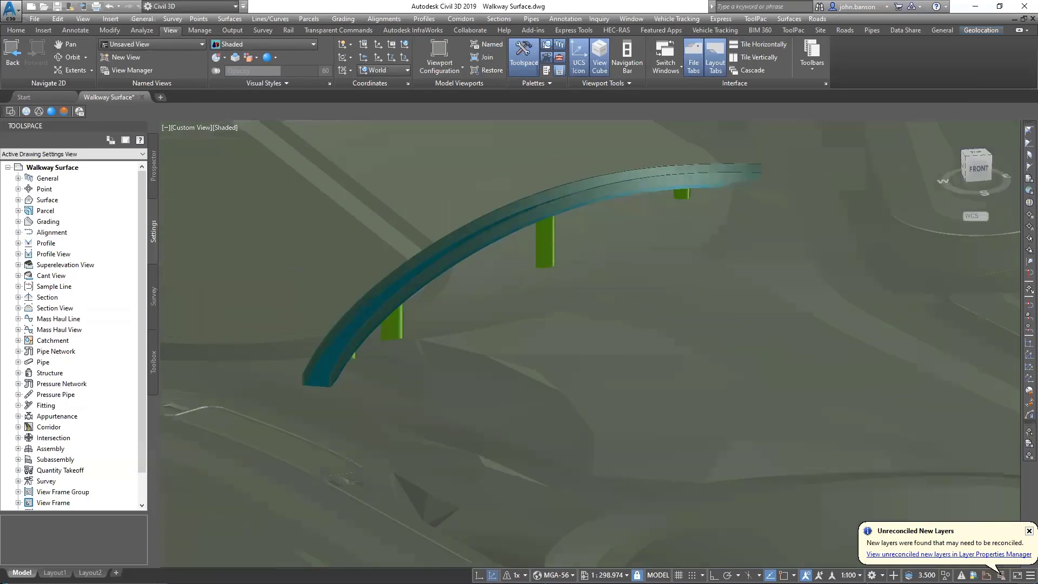
pyautogui.scroll(-6, 502, 315)
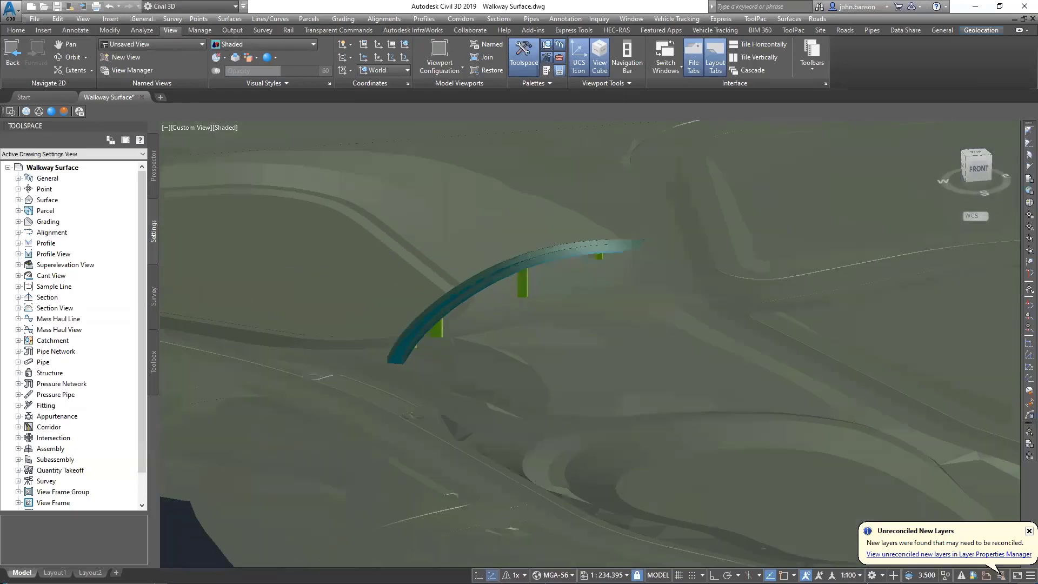
pyautogui.moveTo(503, 315); pyautogui.dragTo(436, 323, button='middle')
pyautogui.press('Escape')
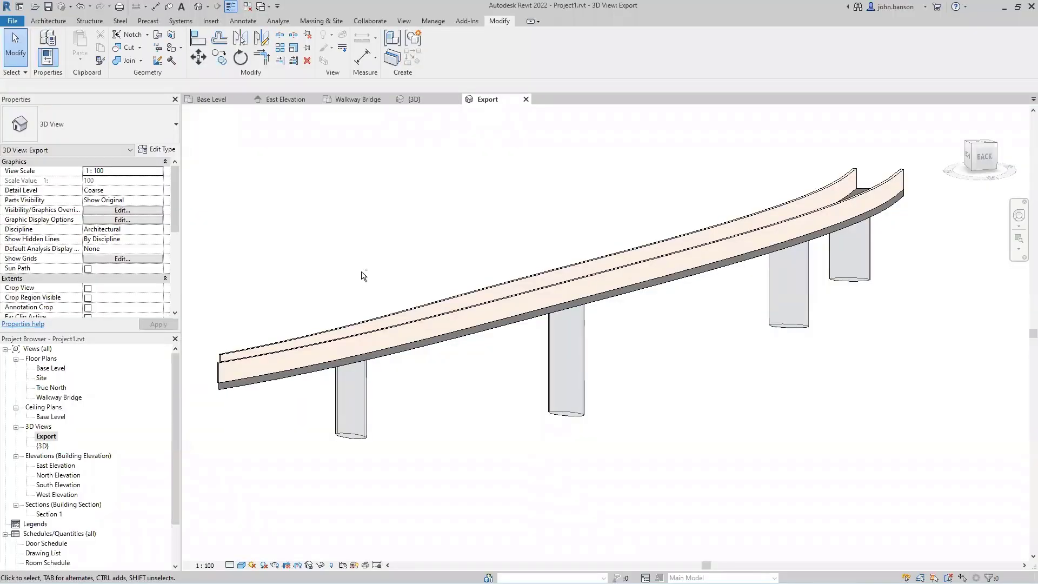
# Return to Revit and start an in-place mass named Mass 6 in the Walkway Bridge floor plan.
pyautogui.keyDown('shift'); pyautogui.moveTo(363, 276); pyautogui.dragTo(354, 103, button='middle'); pyautogui.keyUp('shift')
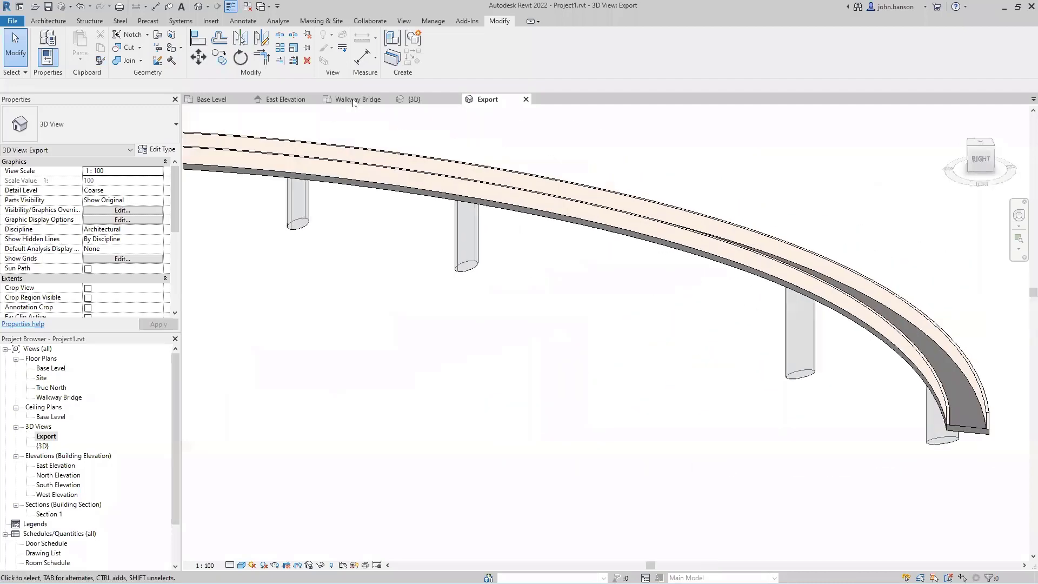
pyautogui.click(354, 103)
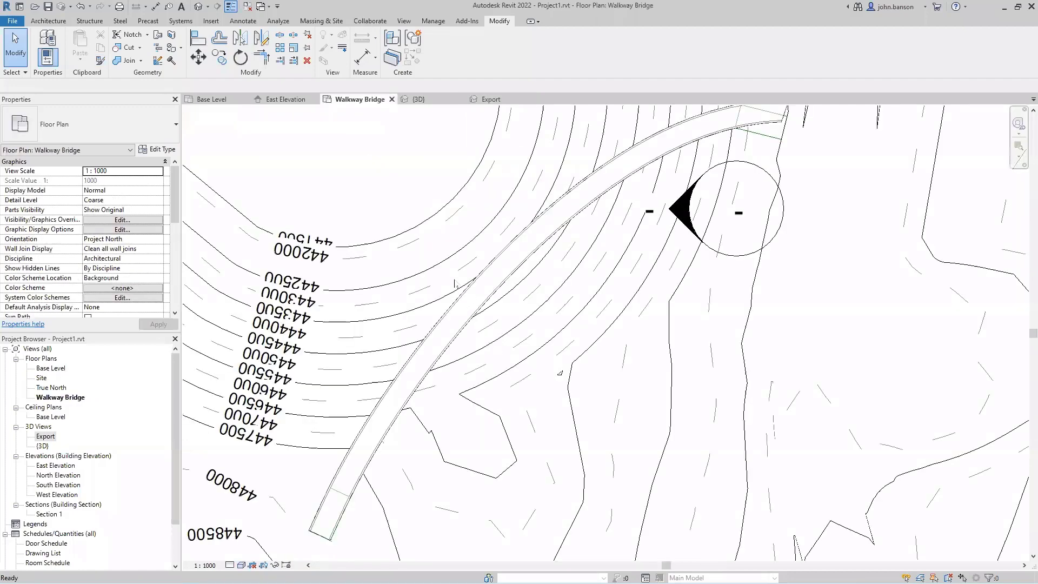
pyautogui.scroll(-3, 455, 283)
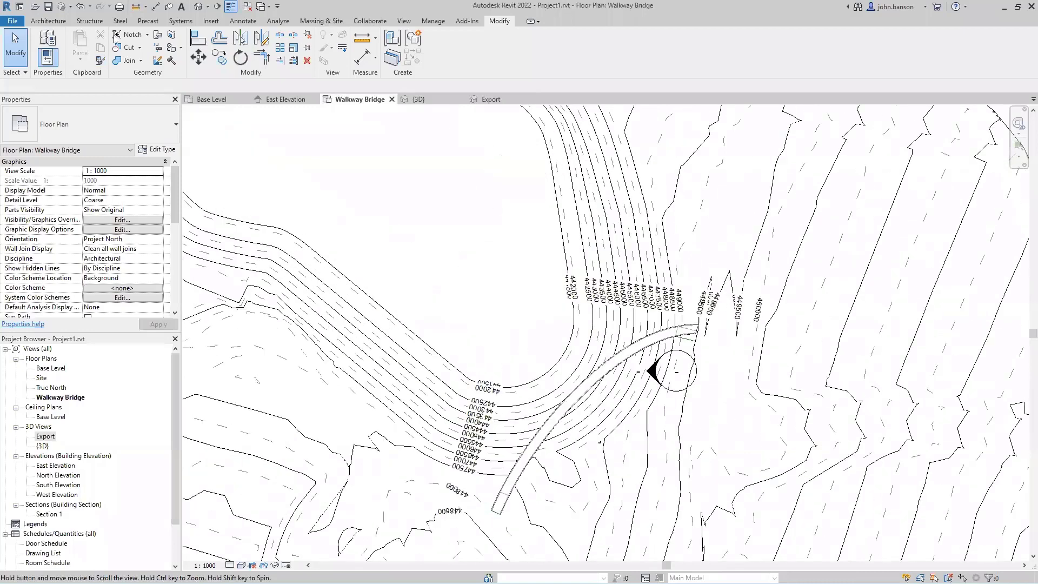
pyautogui.moveTo(208, 154); pyautogui.dragTo(350, 237, button='middle')
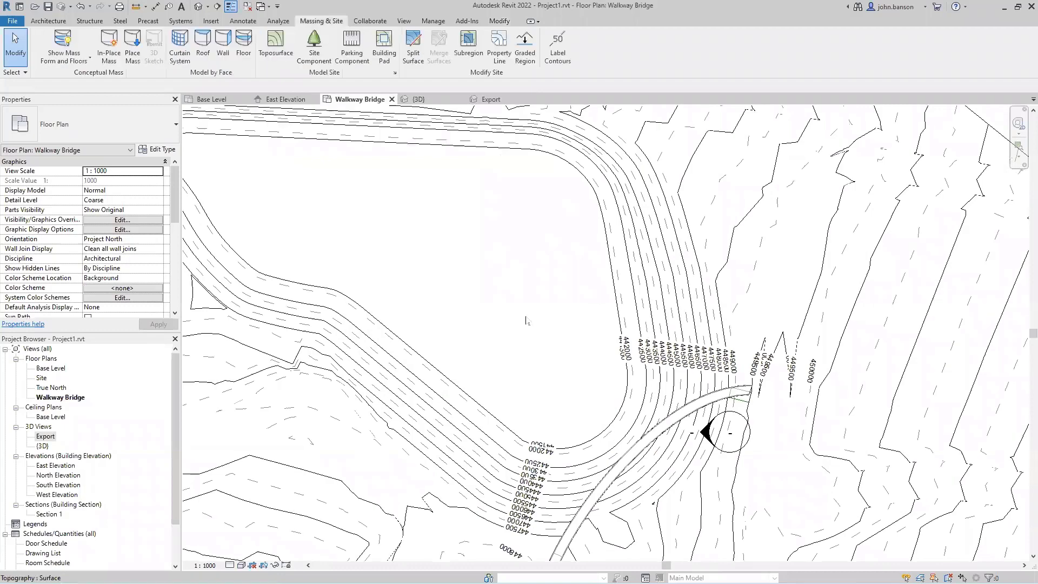
pyautogui.click(108, 46)
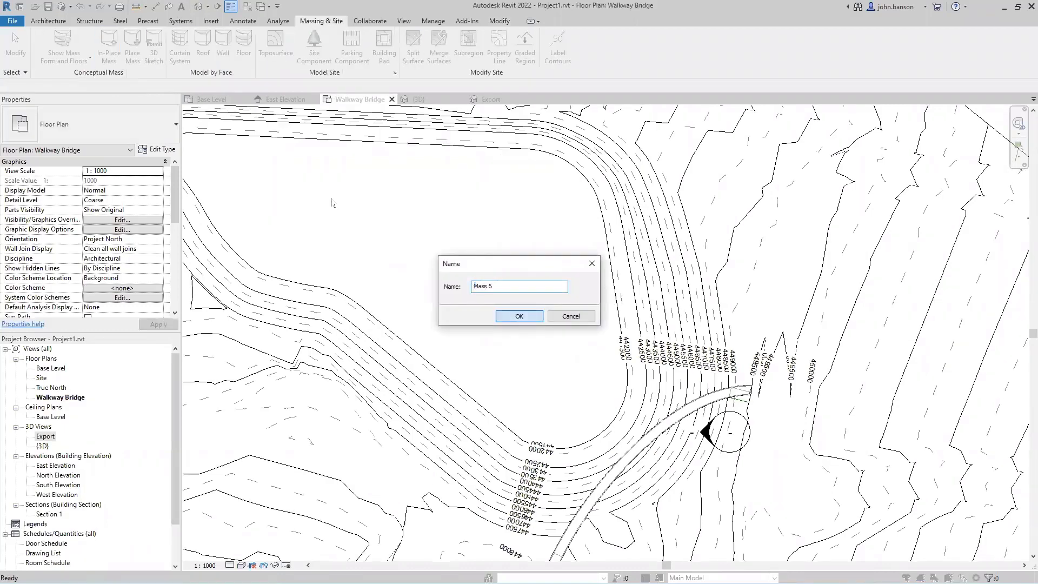
pyautogui.press('Return')
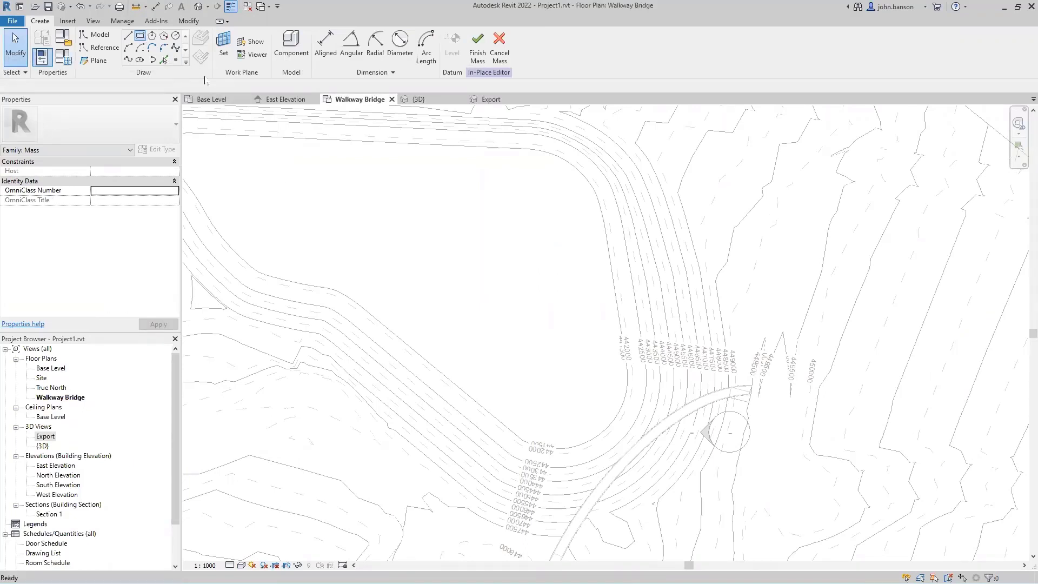
# Sketch a small rectangle in the open basin area northwest of the bridge and create a form from it.
pyautogui.click(443, 284)
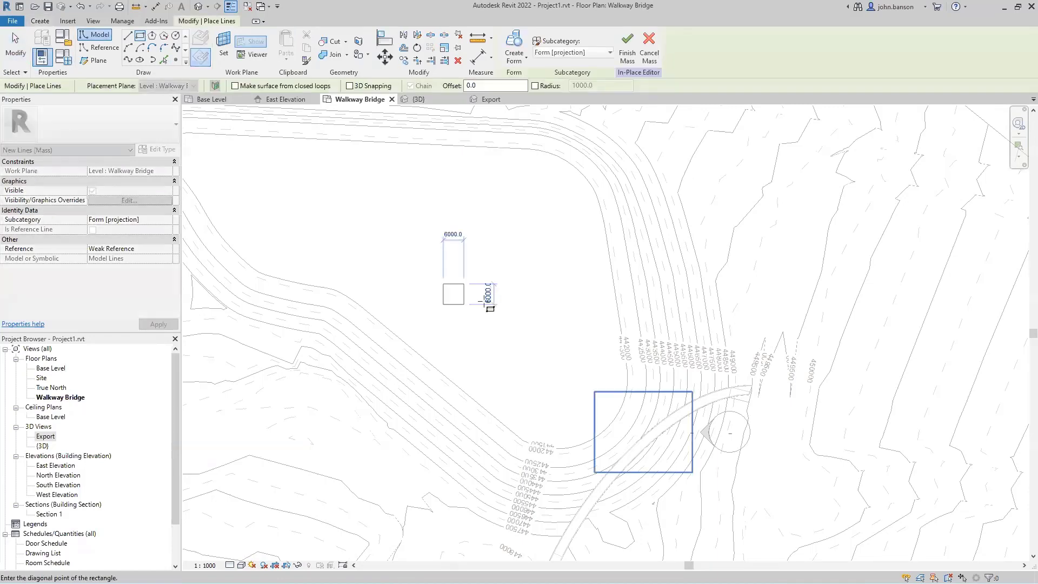
pyautogui.click(461, 295)
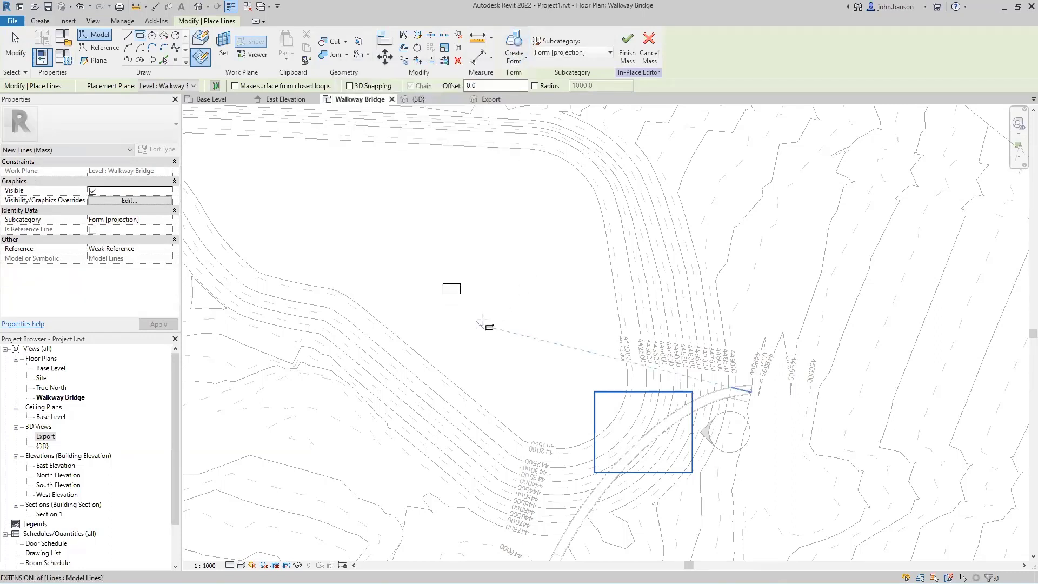
pyautogui.click(514, 46)
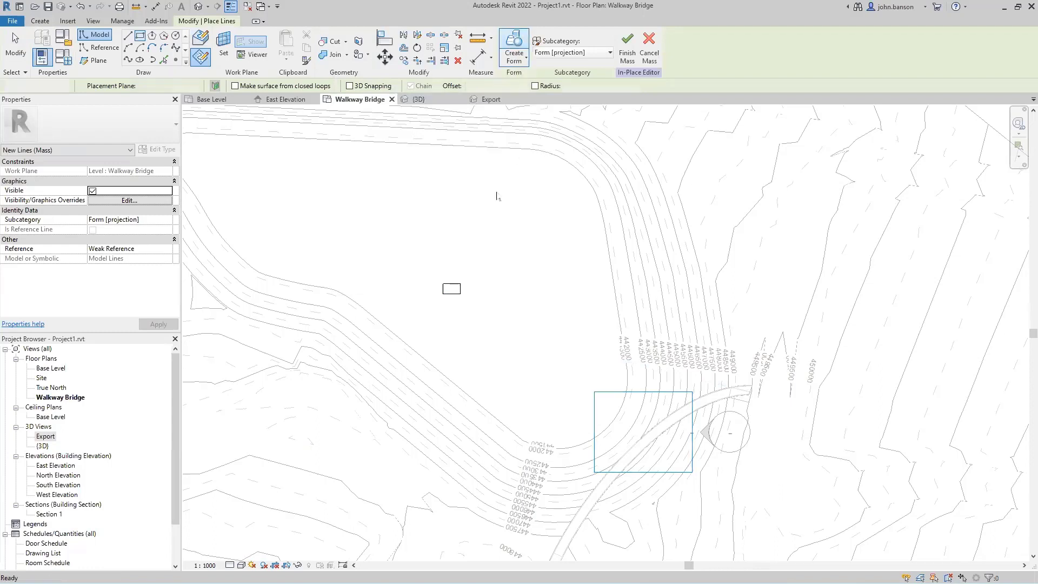
# Show the new box form in the Export 3D view.
pyautogui.moveTo(473, 322); pyautogui.dragTo(483, 305, button='middle')
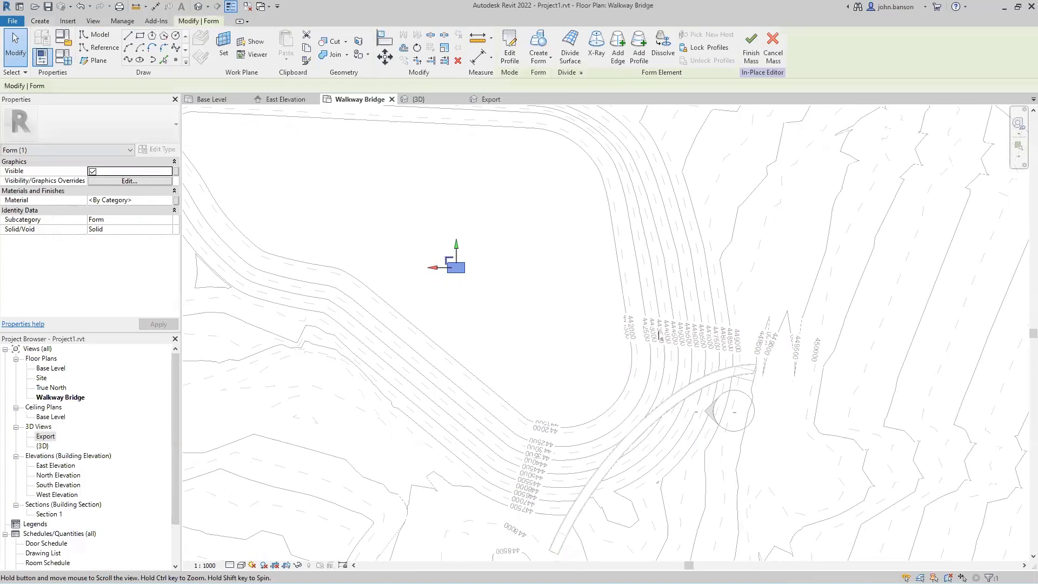
pyautogui.moveTo(659, 335); pyautogui.dragTo(663, 326, button='middle')
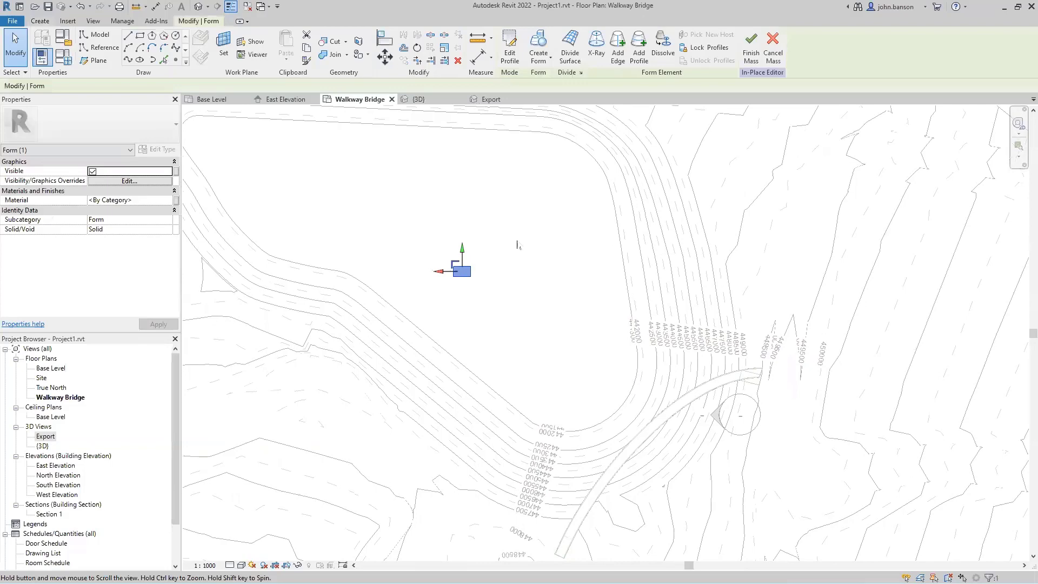
pyautogui.hotkey('ctrl', 'Tab')
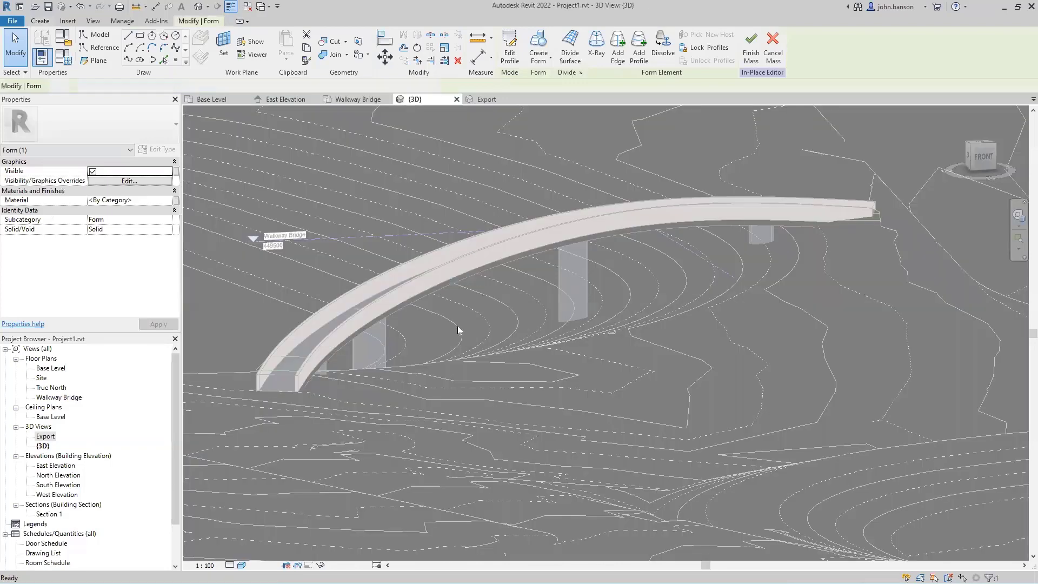
pyautogui.hotkey('ctrl', 'Tab')
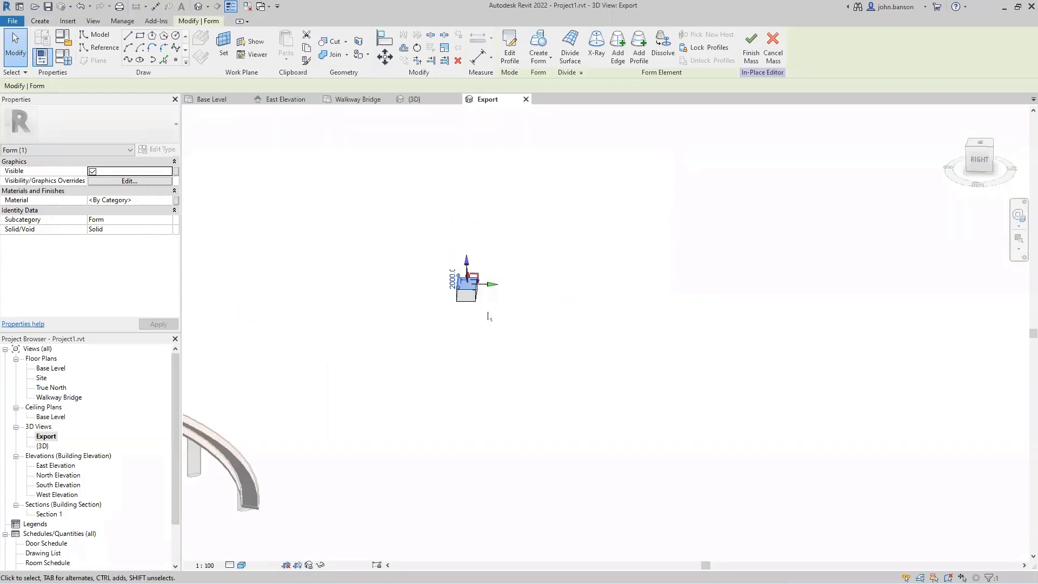
# Pull the box's upper front-left corner vertex outward so that the form's top face is skewed.
pyautogui.moveTo(383, 213); pyautogui.dragTo(556, 366)
pyautogui.click(426, 265)
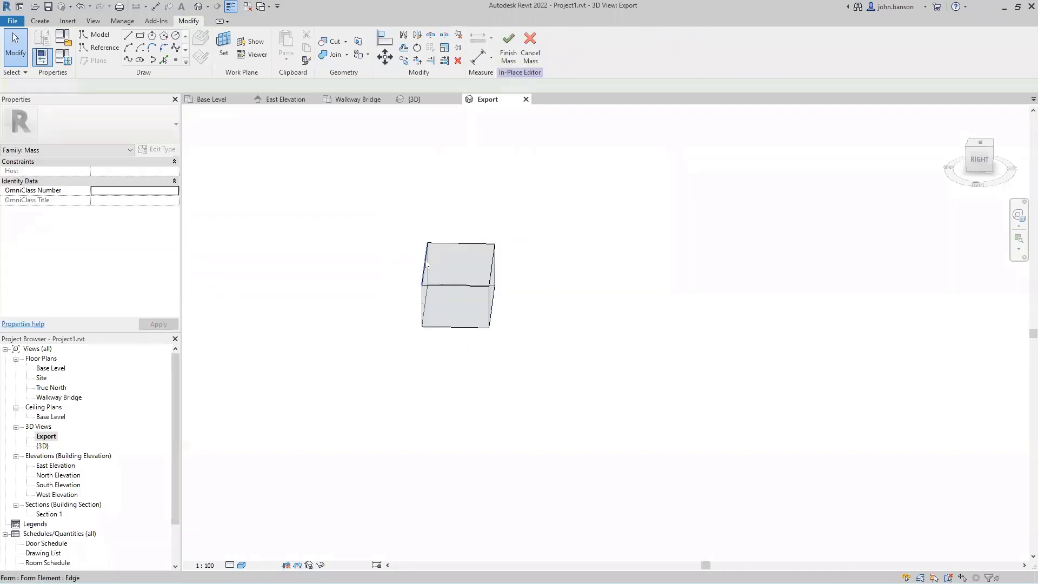
pyautogui.scroll(3, 425, 288)
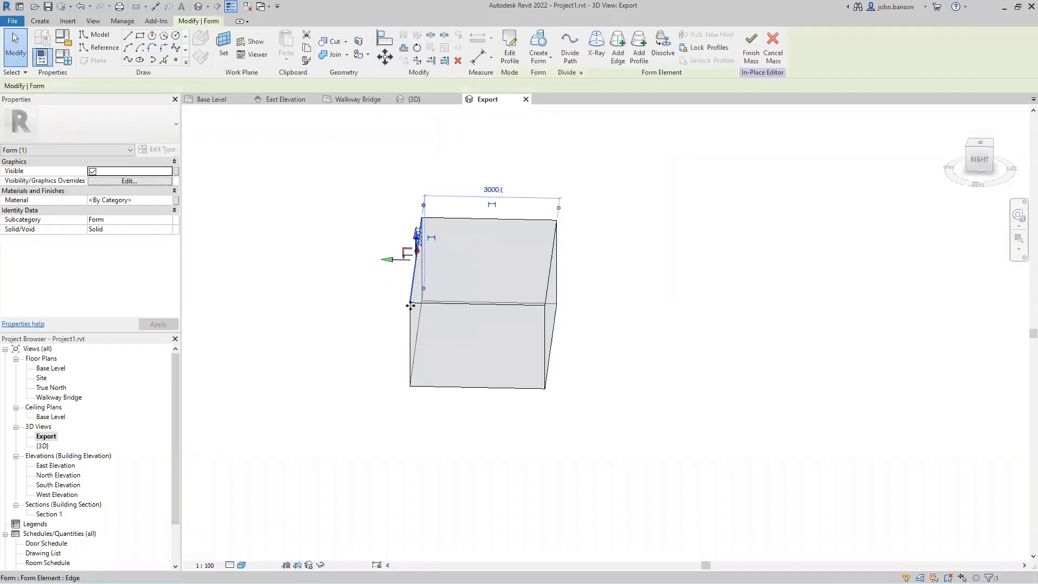
pyautogui.press('Escape')
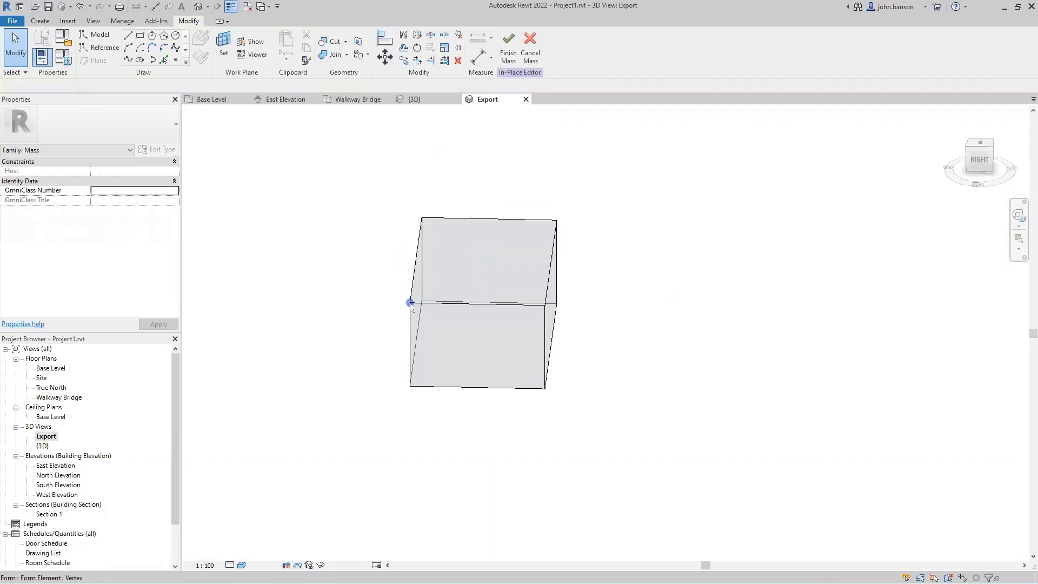
pyautogui.click(409, 304)
pyautogui.moveTo(406, 301); pyautogui.dragTo(377, 246)
# Stretch the form's lower front edge forward and pull its lower back-right corner vertex sideways.
pyautogui.click(477, 387)
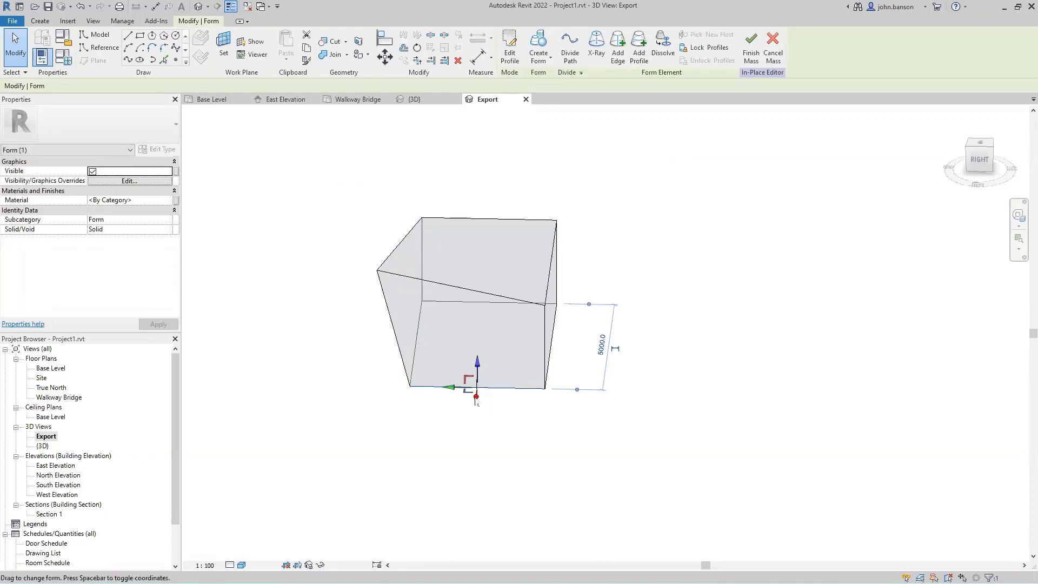
pyautogui.moveTo(477, 403); pyautogui.dragTo(471, 437)
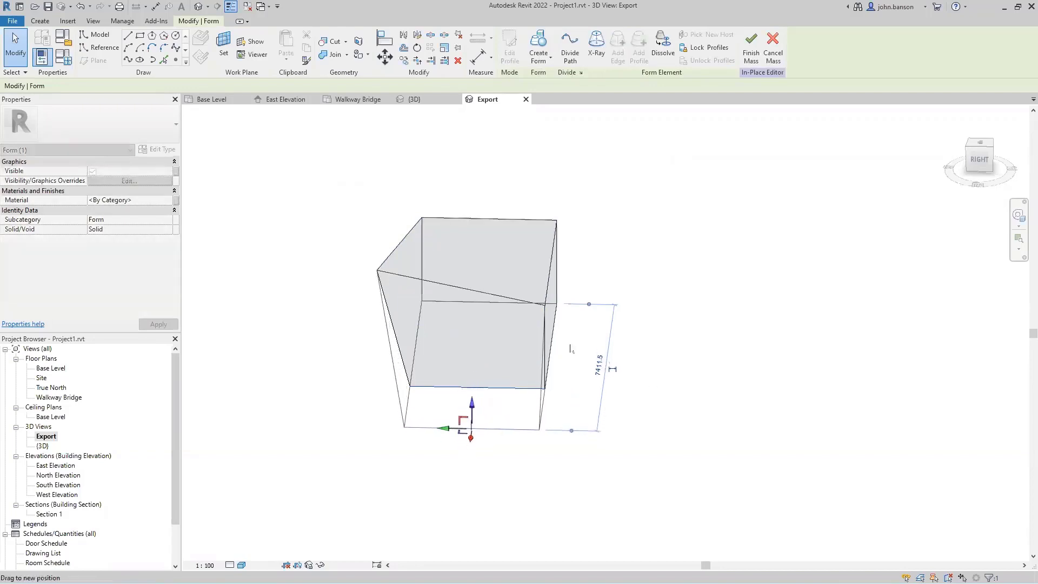
pyautogui.click(557, 304)
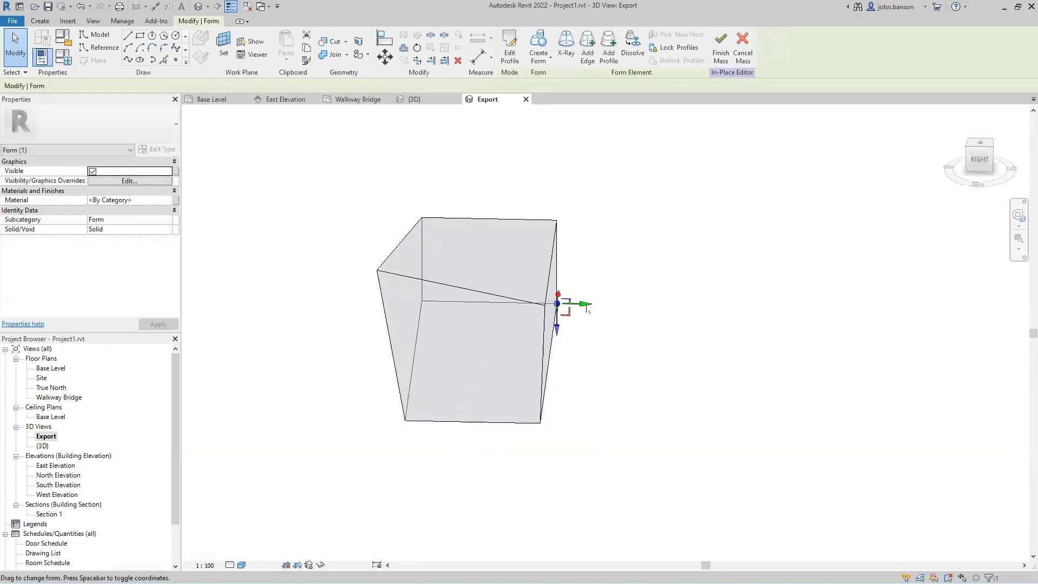
pyautogui.moveTo(589, 306); pyautogui.dragTo(631, 306)
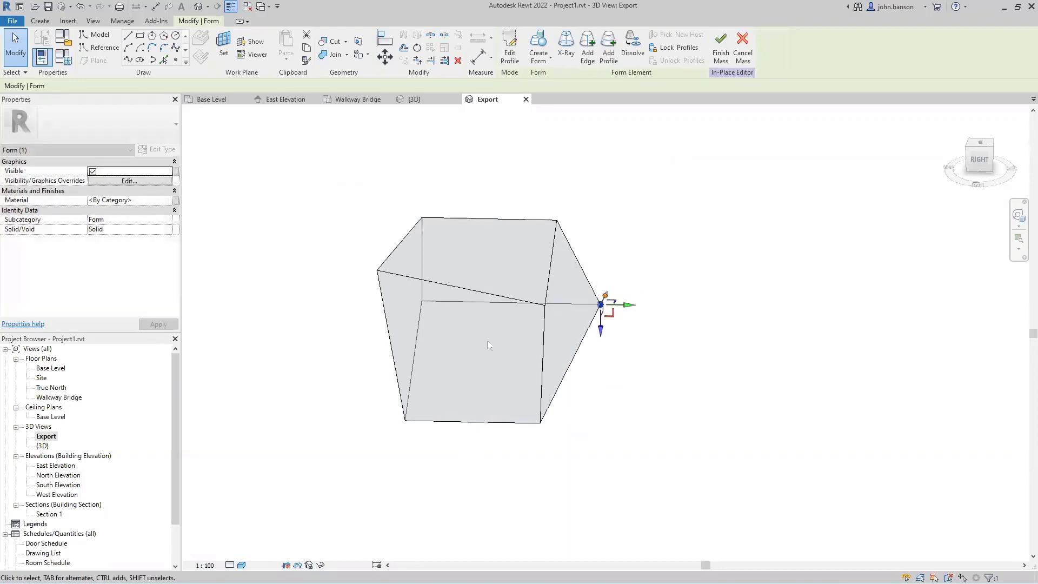
pyautogui.click(619, 425)
pyautogui.keyDown('shift'); pyautogui.moveTo(621, 417); pyautogui.dragTo(474, 217, button='middle'); pyautogui.keyUp('shift')
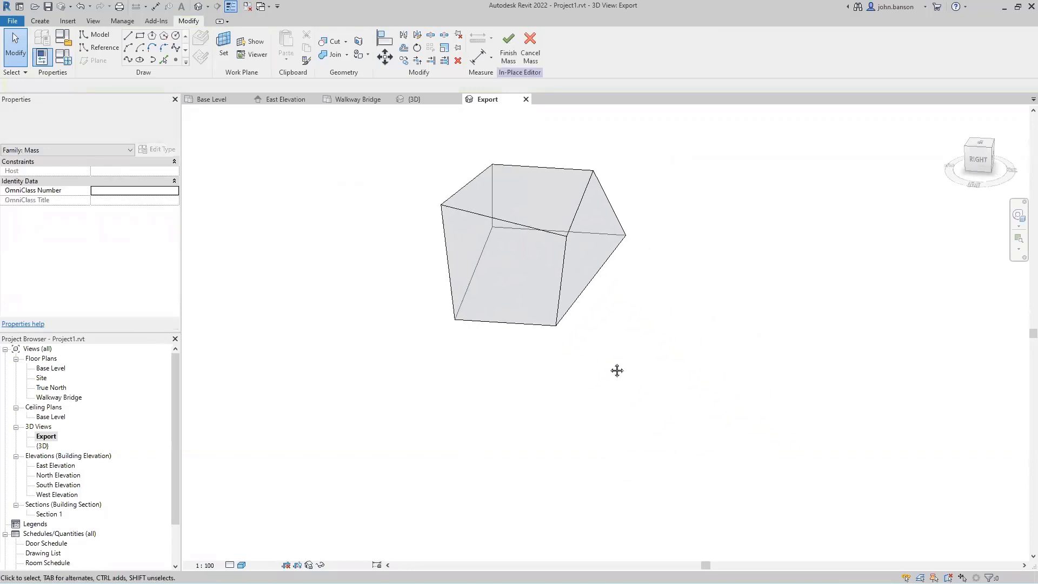
pyautogui.keyDown('shift'); pyautogui.moveTo(568, 419); pyautogui.dragTo(521, 359, button='middle'); pyautogui.keyUp('shift')
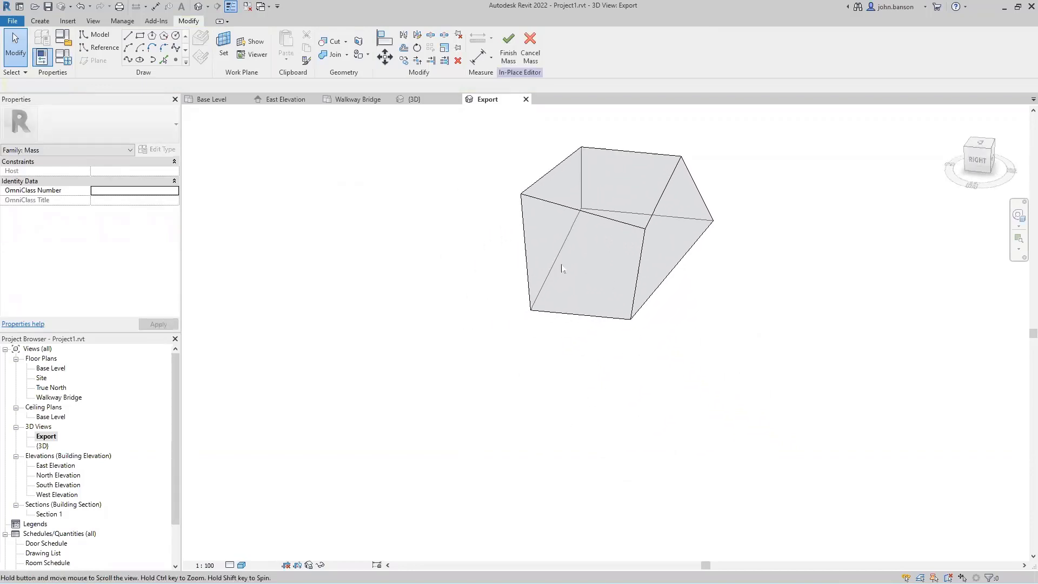
pyautogui.moveTo(562, 269); pyautogui.dragTo(744, 438, button='middle')
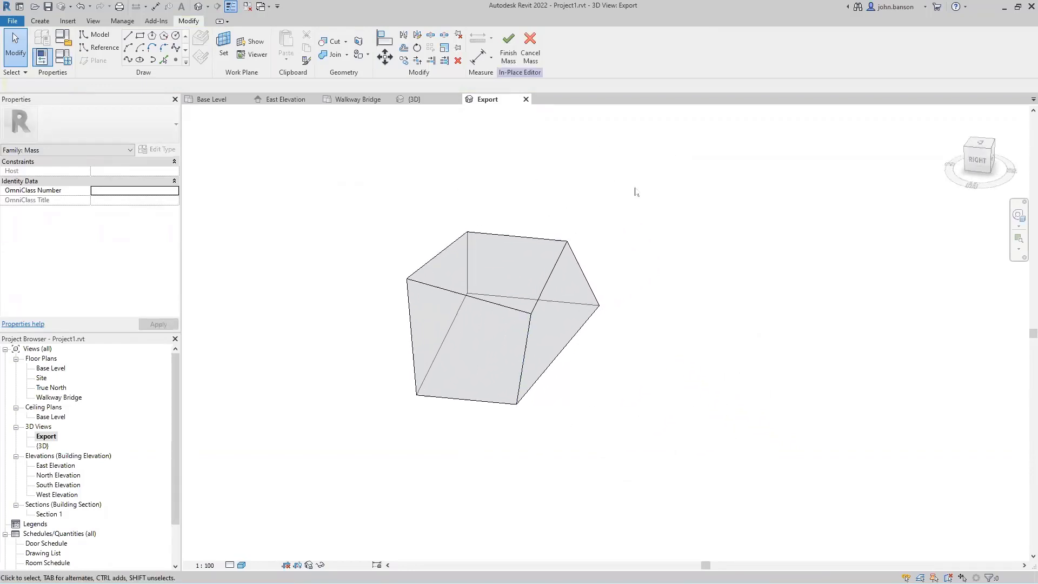
pyautogui.moveTo(355, 217); pyautogui.dragTo(744, 438)
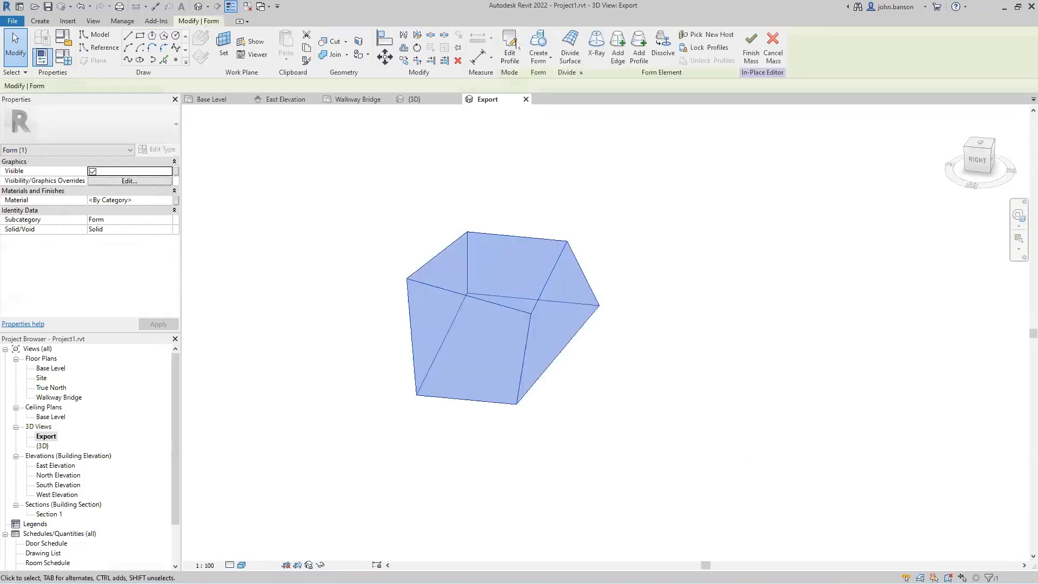
pyautogui.click(512, 46)
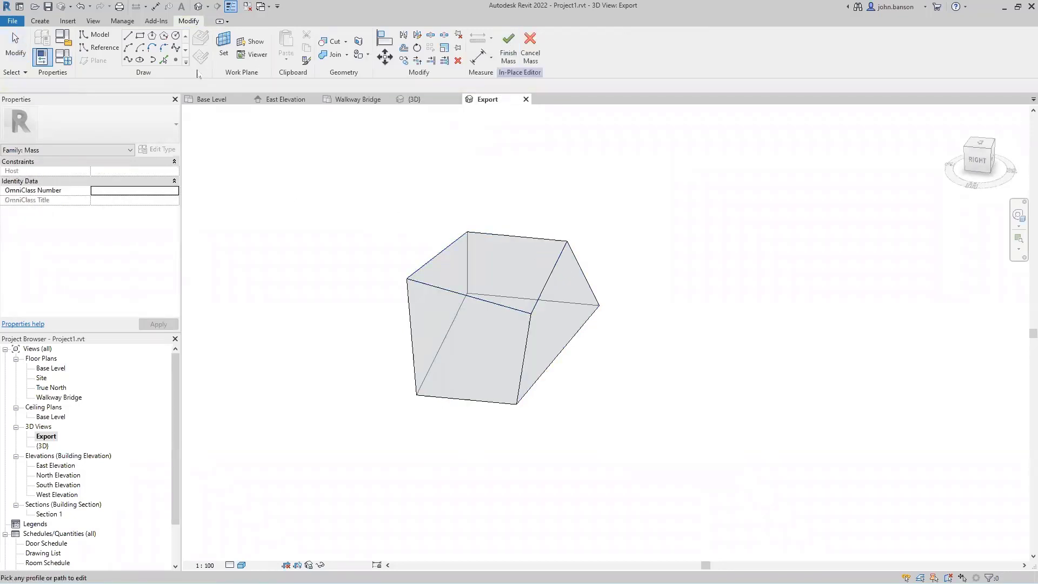
pyautogui.click(177, 37)
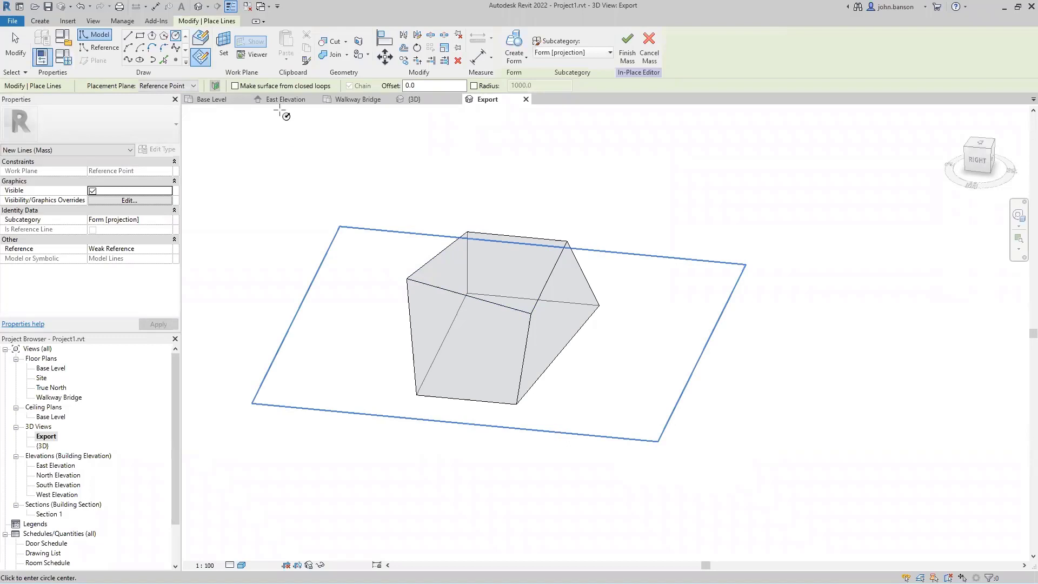
pyautogui.click(201, 38)
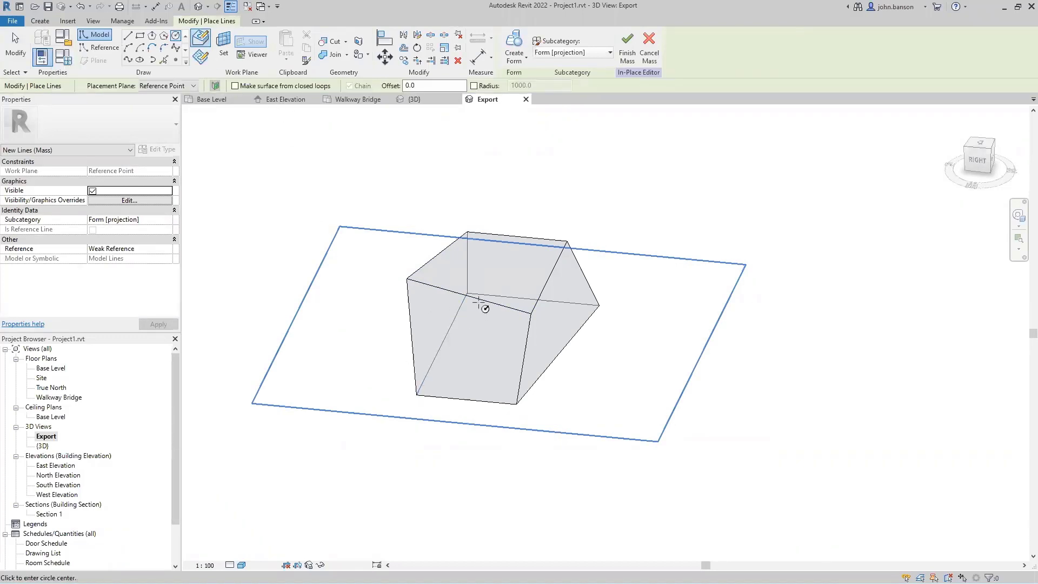
pyautogui.click(462, 327)
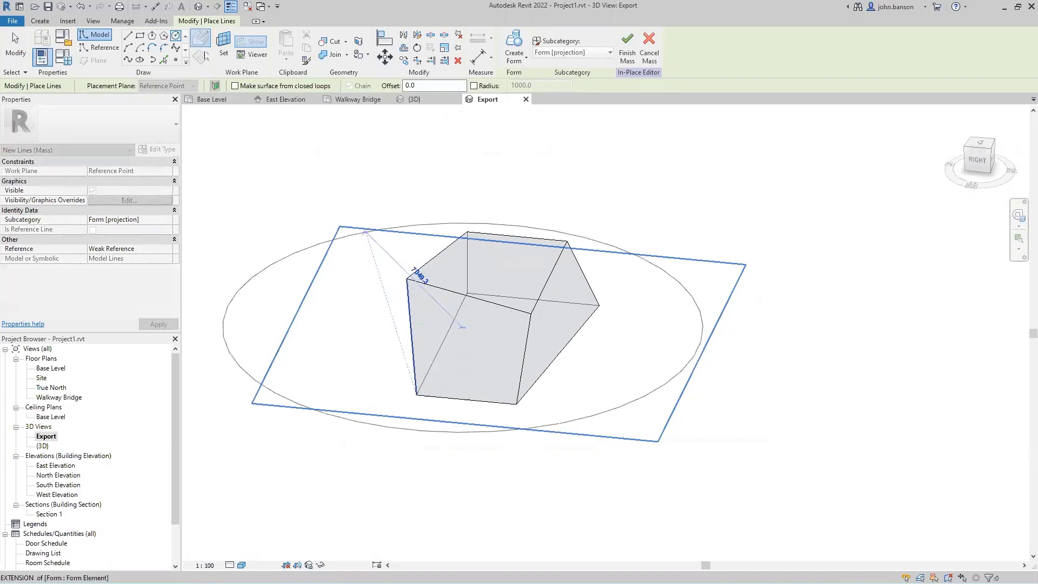
pyautogui.press('Escape')
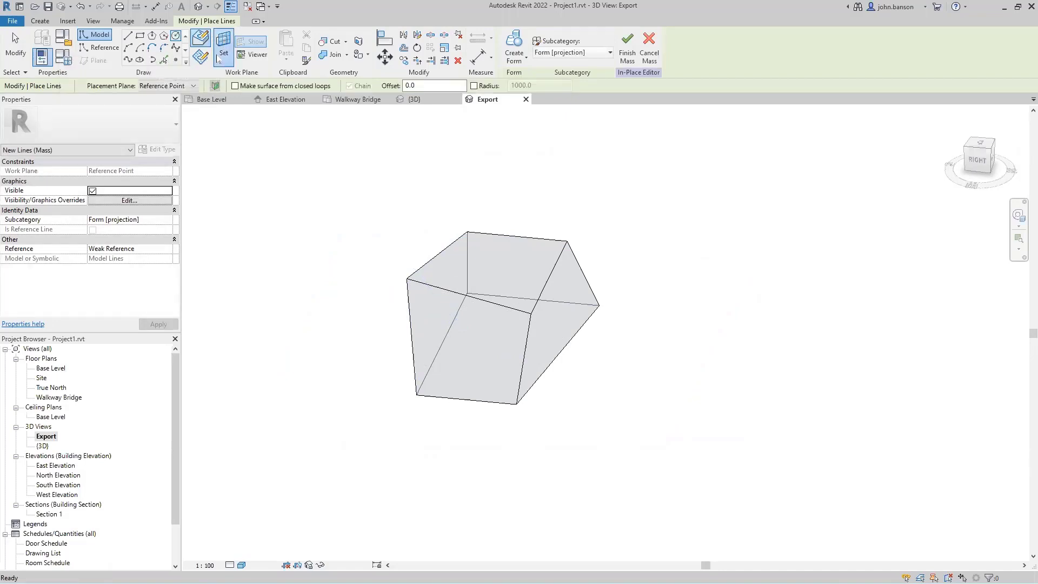
pyautogui.press('Escape')
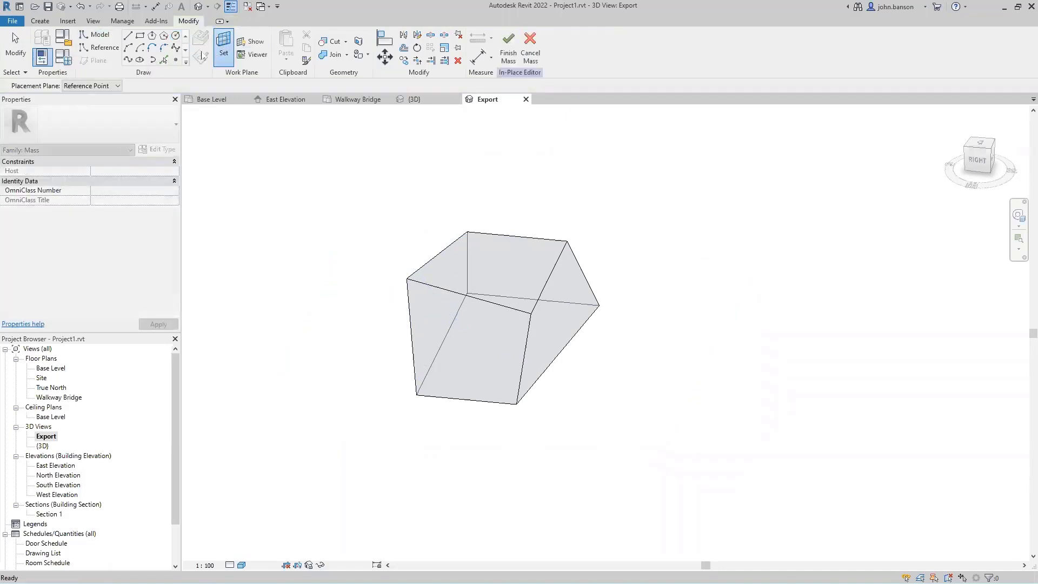
pyautogui.press('Escape')
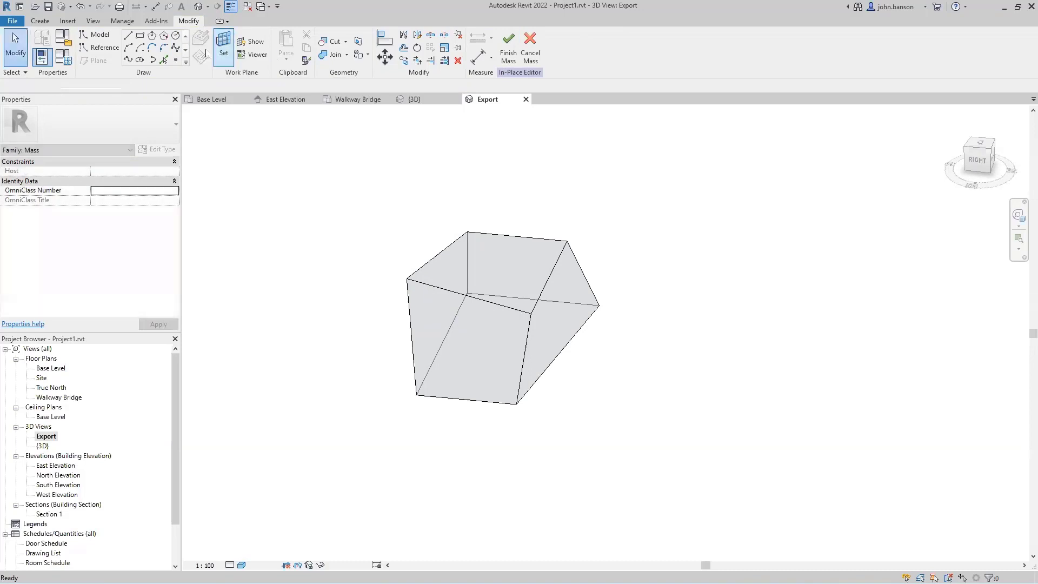
# Sketch a circle with a radius of about 900 mm near the form's upper front-left corner, using Draw on Face.
pyautogui.click(175, 35)
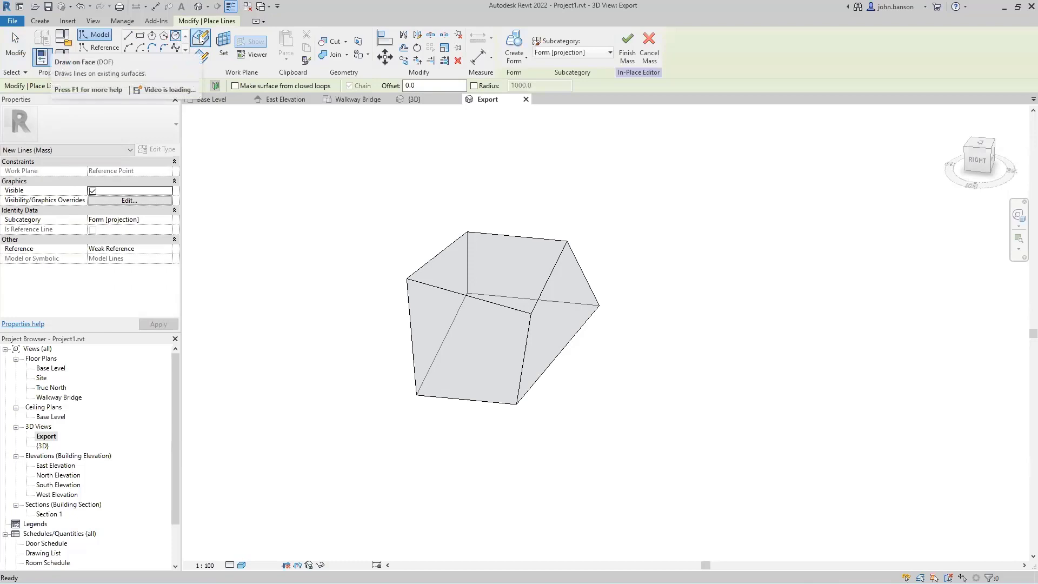
pyautogui.click(201, 39)
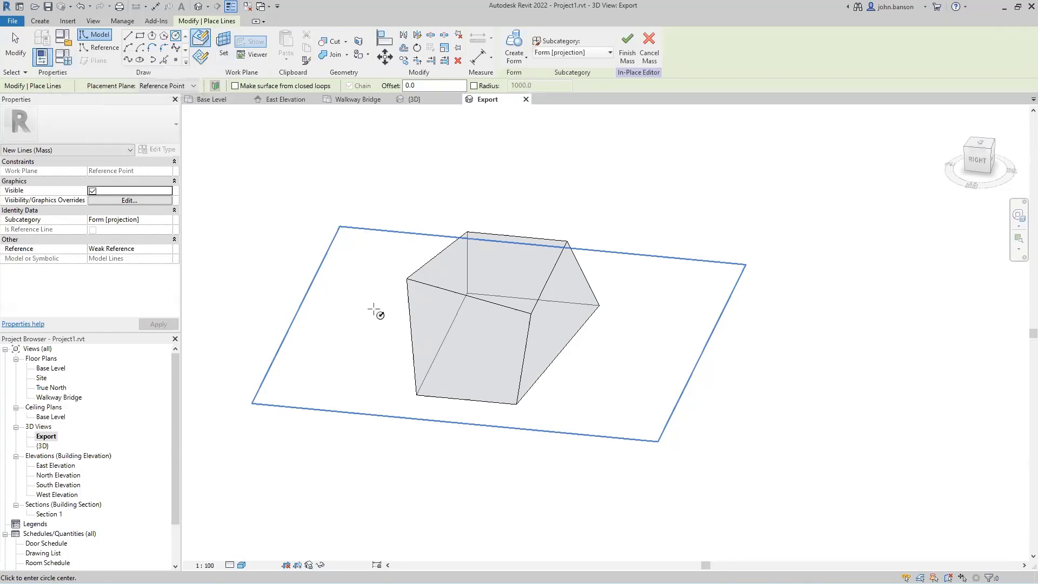
pyautogui.click(409, 285)
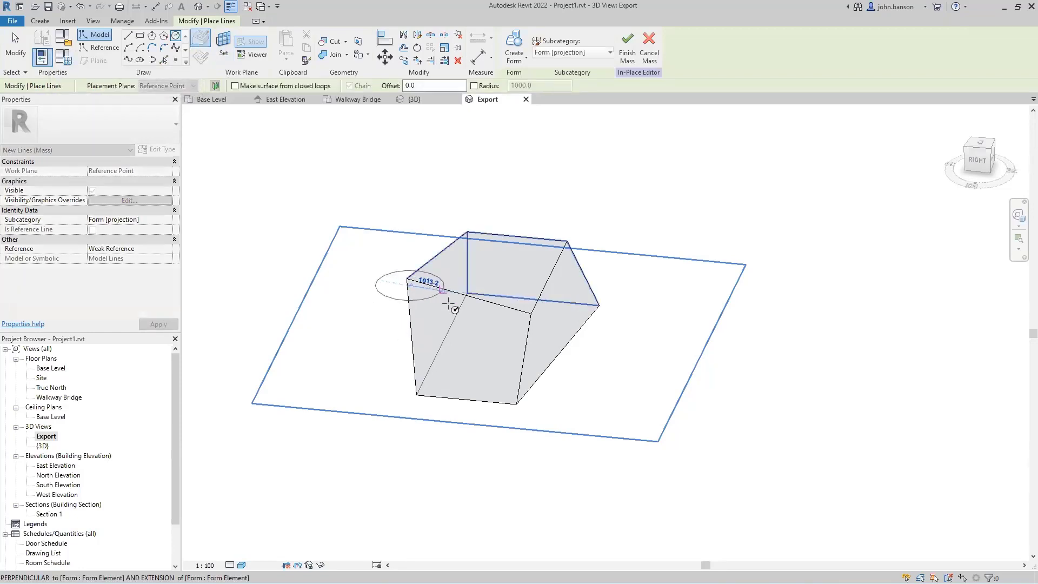
pyautogui.click(417, 305)
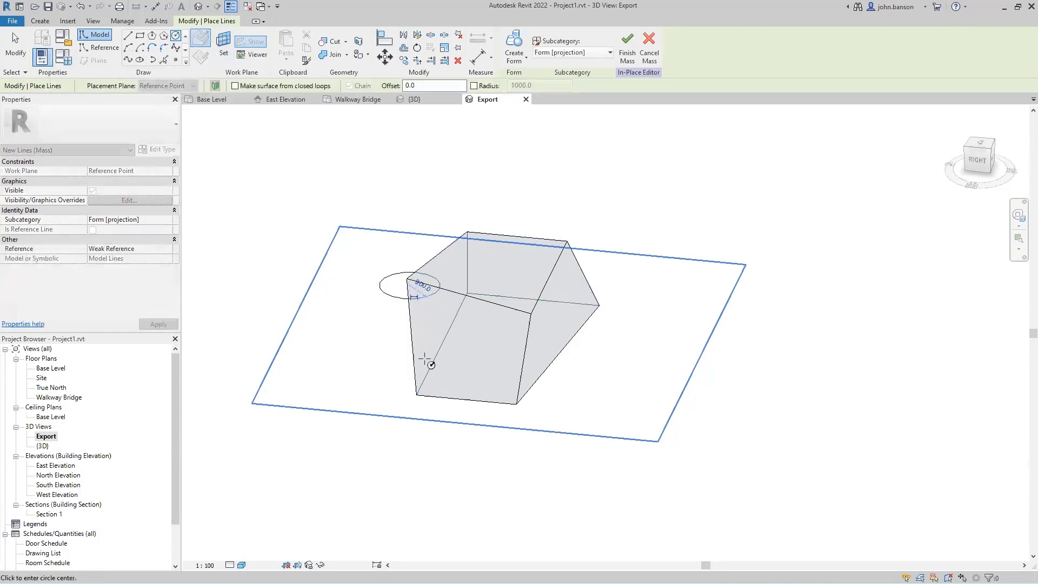
# Create a solid cylinder from the circle, placed inside the skewed form, and raise its top to a height of about 4060 mm.
pyautogui.keyDown('shift'); pyautogui.moveTo(503, 402); pyautogui.dragTo(443, 343, button='middle'); pyautogui.keyUp('shift')
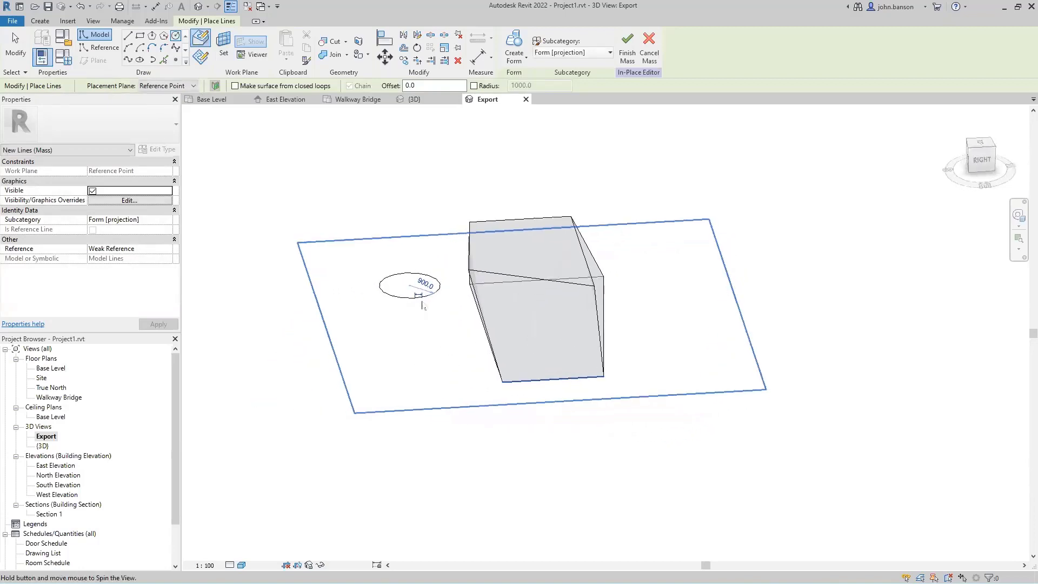
pyautogui.keyDown('shift'); pyautogui.moveTo(422, 305); pyautogui.dragTo(559, 319, button='middle'); pyautogui.keyUp('shift')
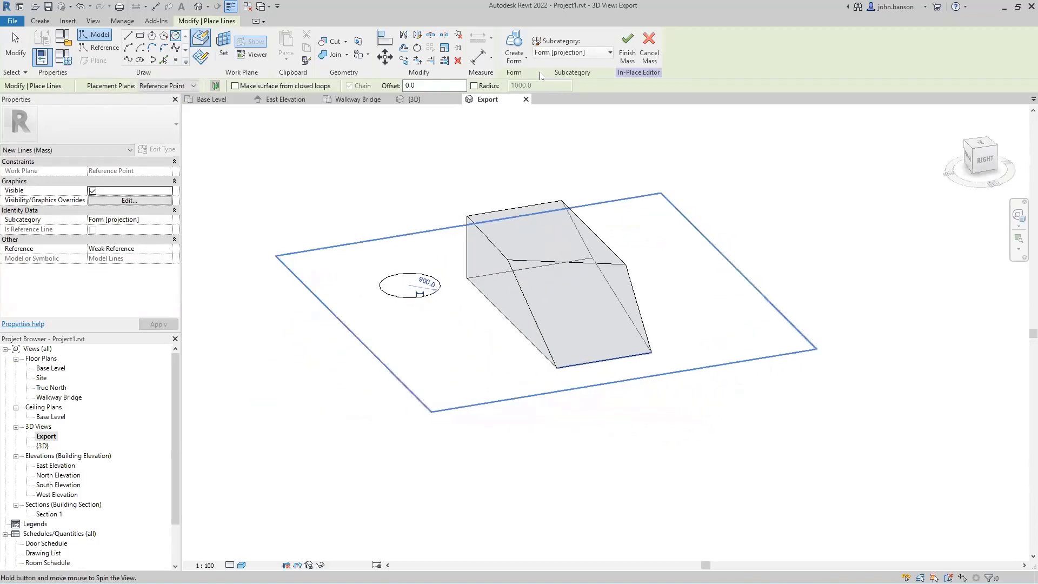
pyautogui.click(514, 44)
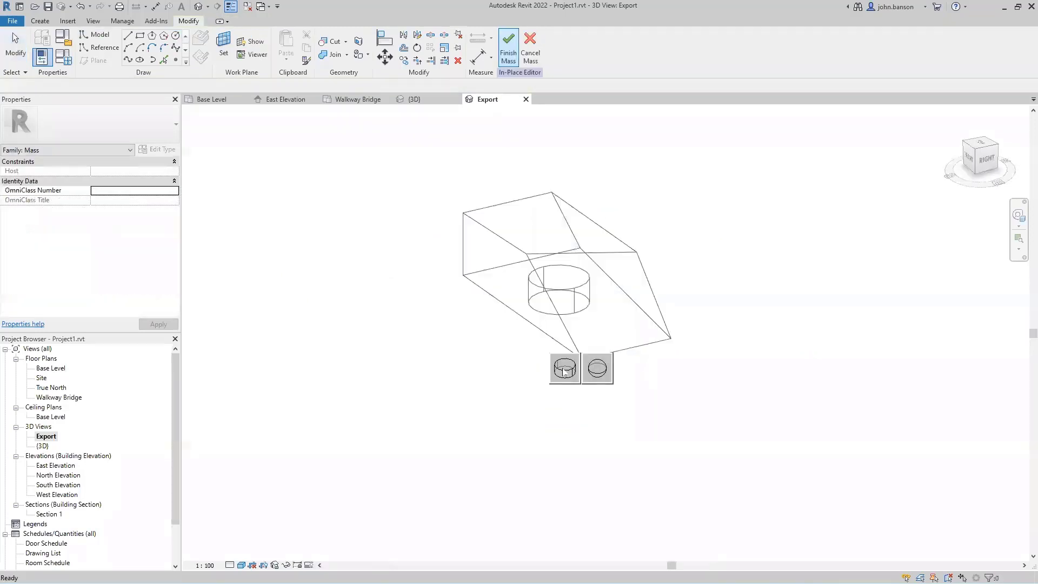
pyautogui.click(565, 369)
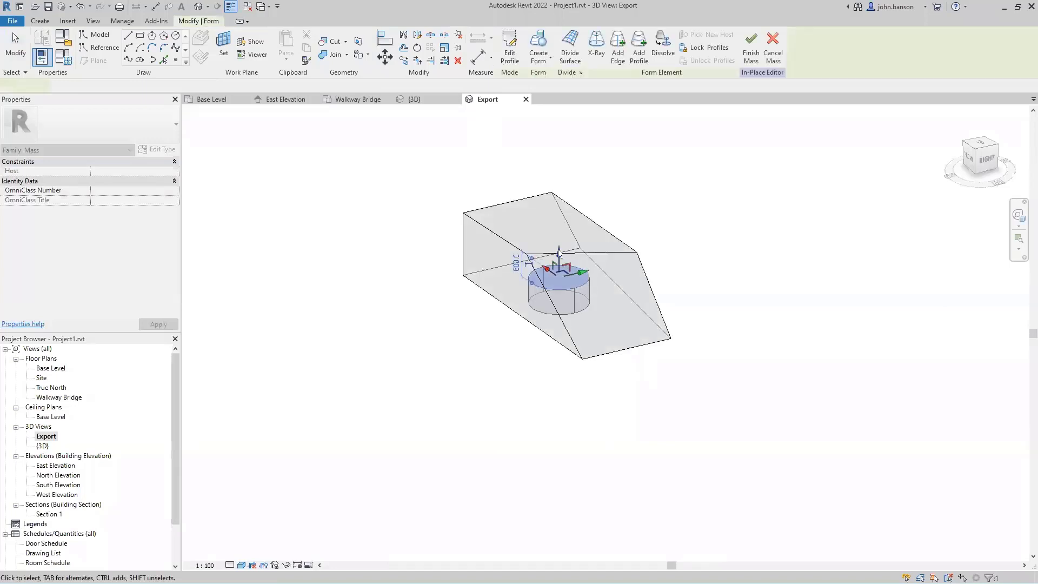
pyautogui.moveTo(562, 185); pyautogui.dragTo(593, 117)
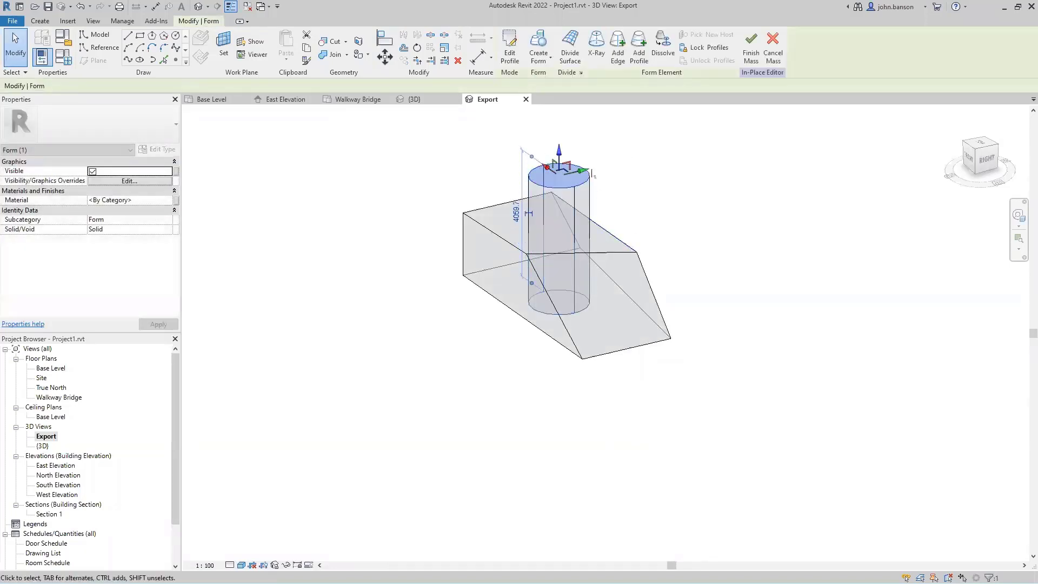
# Create a void form from the cylinder's top face to cut the cylinder's upper end, and finish the mass.
pyautogui.click(539, 57)
pyautogui.click(537, 103)
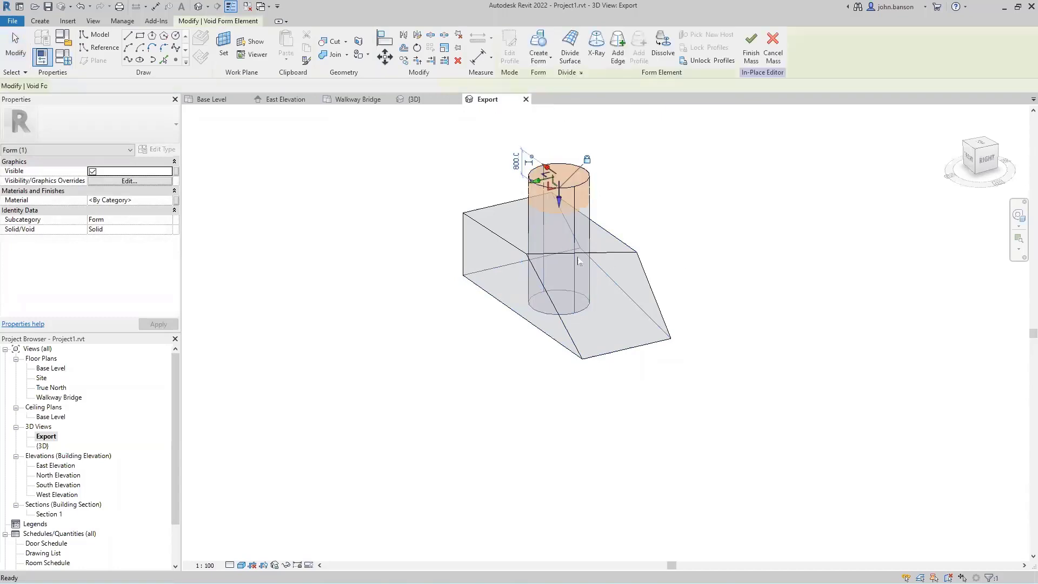
pyautogui.moveTo(557, 208); pyautogui.dragTo(563, 287)
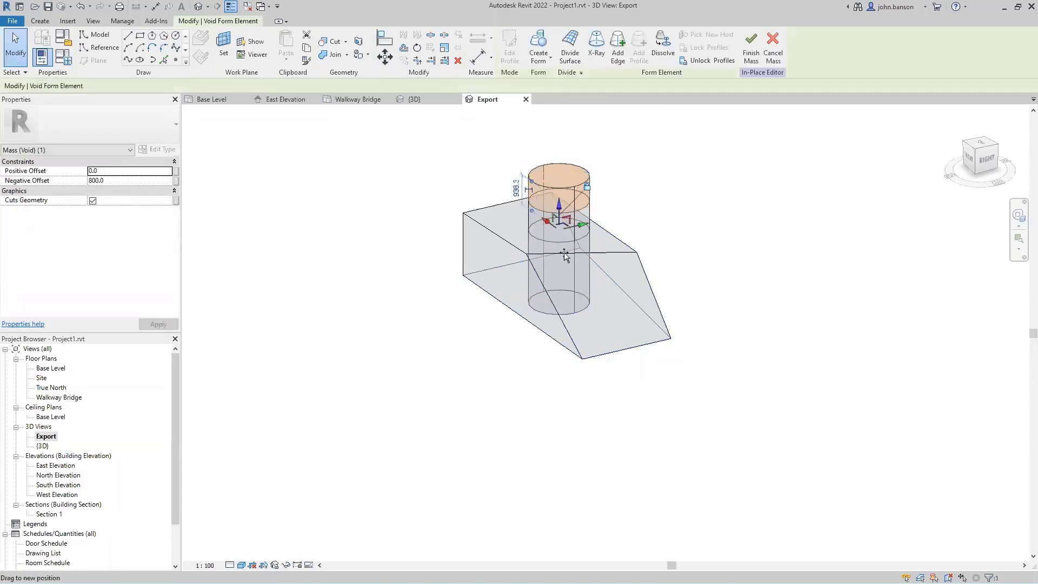
pyautogui.moveTo(567, 204); pyautogui.dragTo(698, 140)
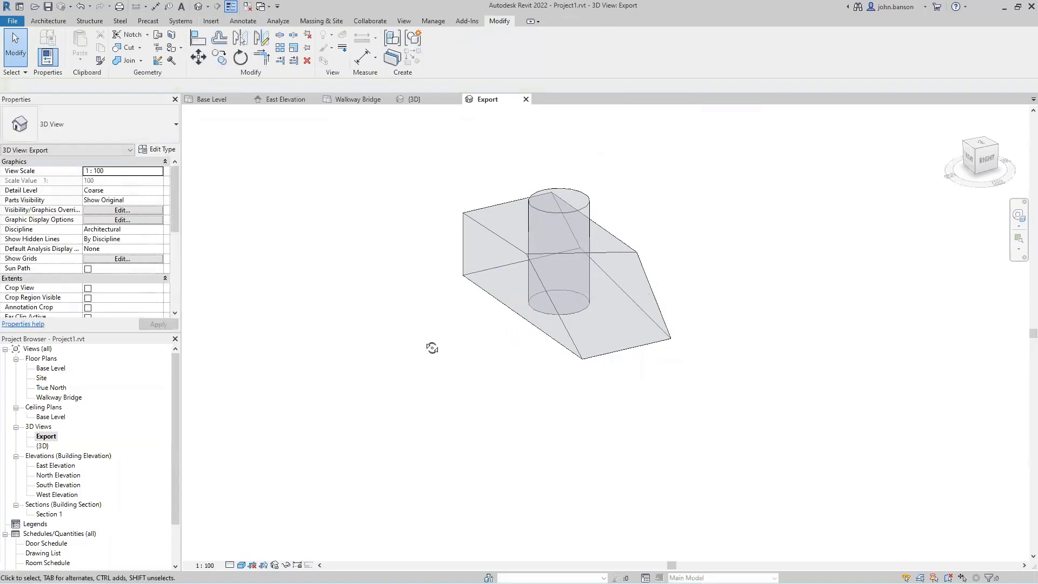
pyautogui.keyDown('shift'); pyautogui.moveTo(432, 348); pyautogui.dragTo(399, 270, button='middle'); pyautogui.keyUp('shift')
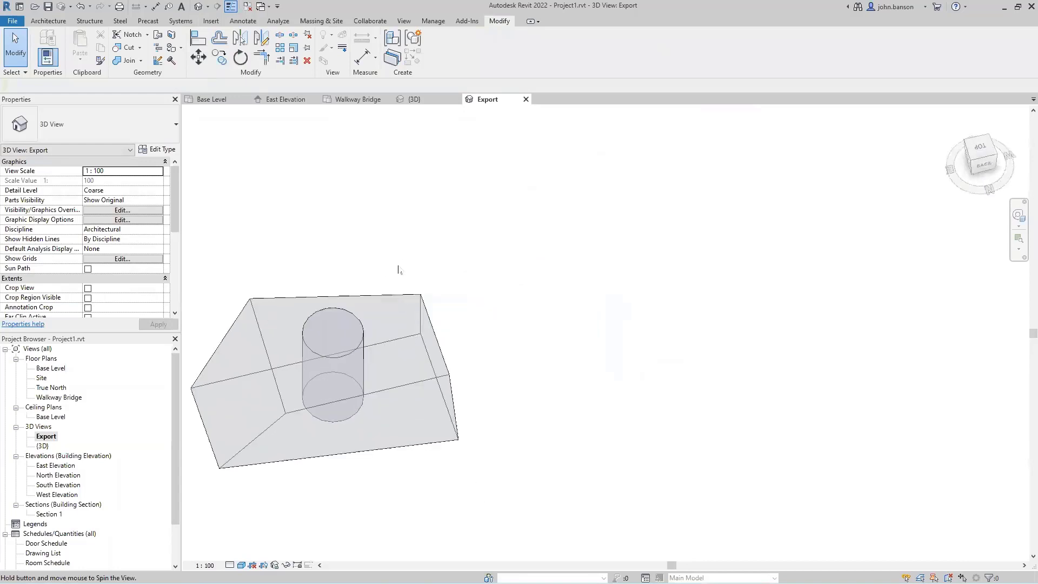
# Edit the mass in place, move the cylinder and its void up so the cylinder protrudes above the skewed form, and finish the mass.
pyautogui.click(398, 263)
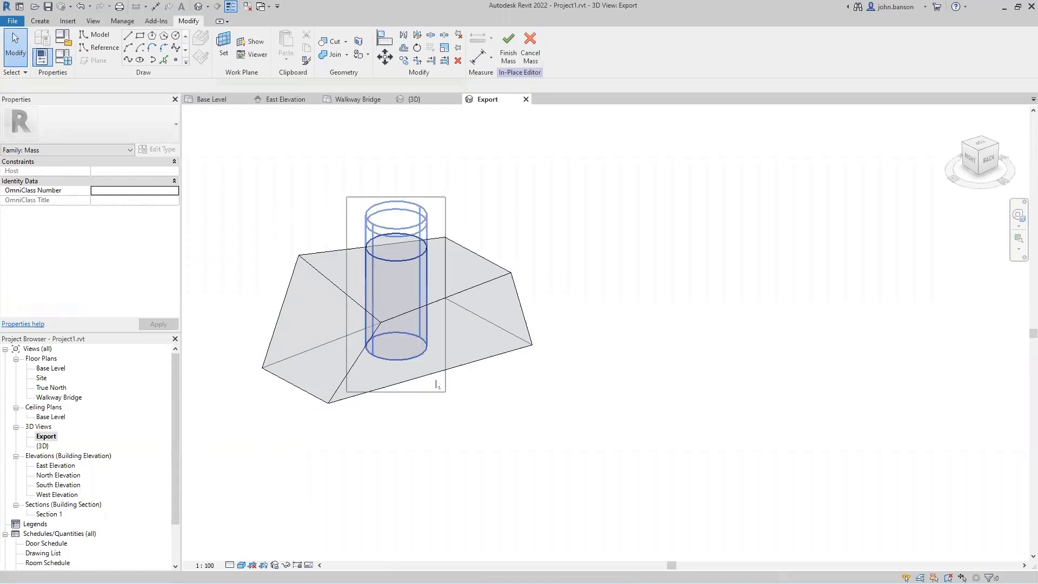
pyautogui.click(408, 357)
pyautogui.moveTo(412, 380); pyautogui.dragTo(410, 396)
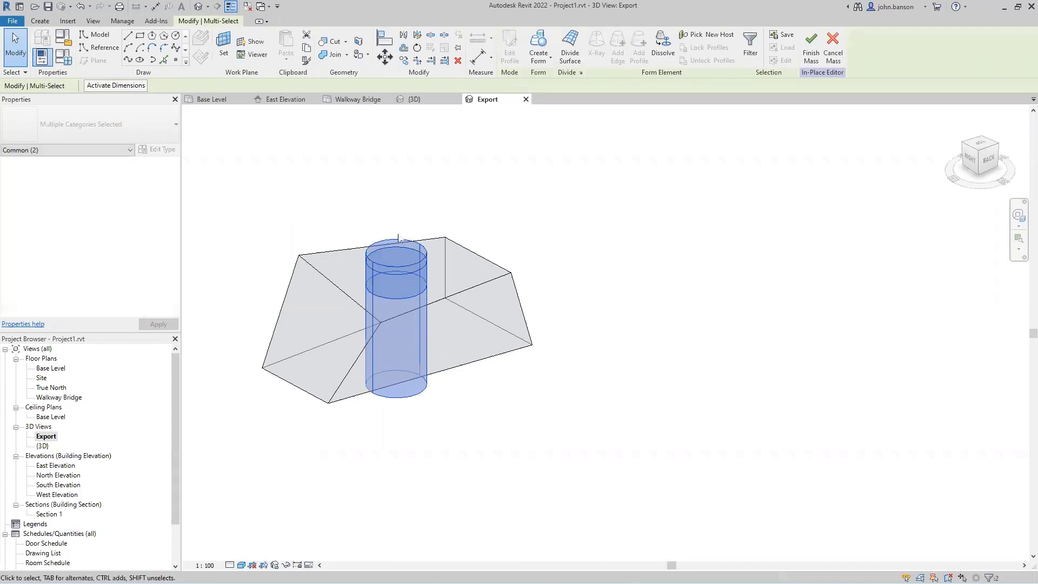
pyautogui.moveTo(392, 212); pyautogui.dragTo(412, 172)
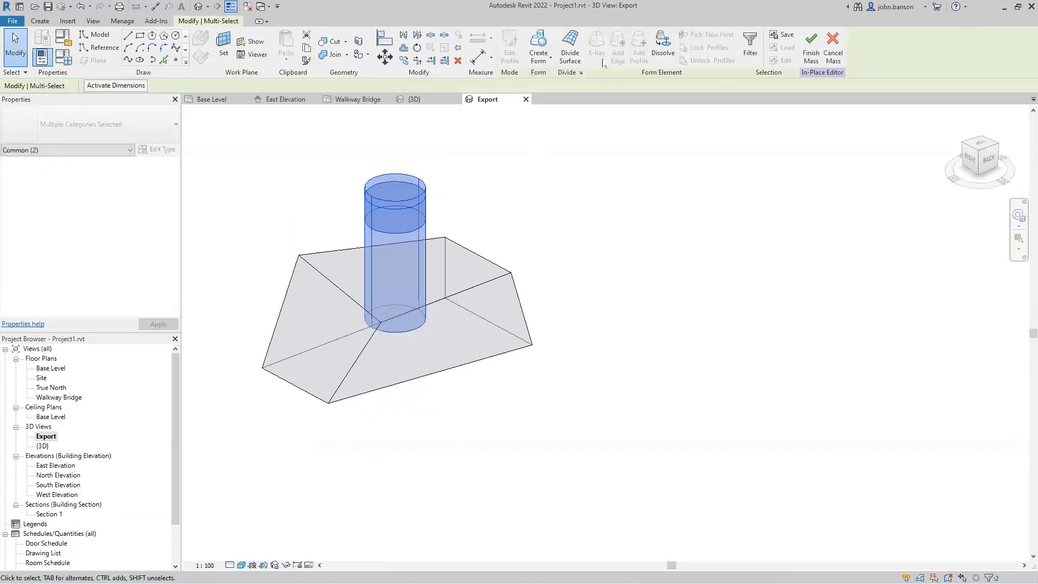
pyautogui.click(812, 56)
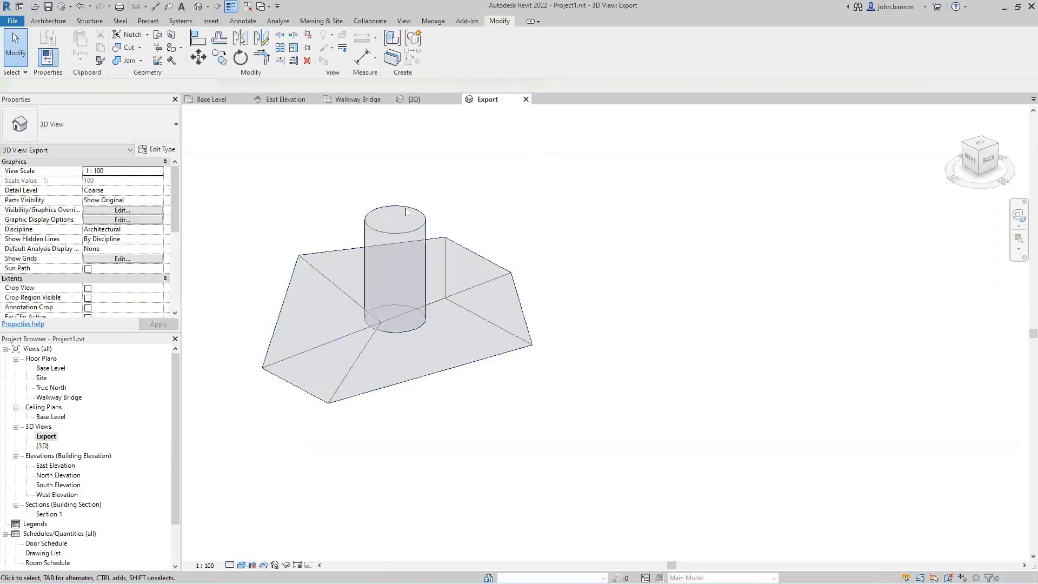
# Stretch the cylinder's bottom face down past the underside of the skewed form using the mass's shape handle.
pyautogui.click(395, 345)
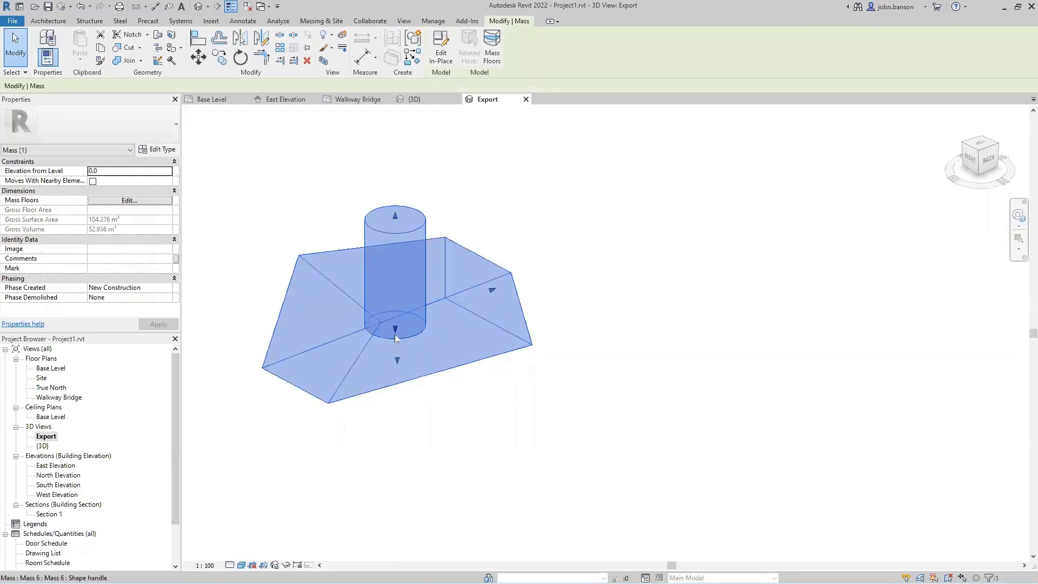
pyautogui.moveTo(394, 330); pyautogui.dragTo(398, 361)
pyautogui.moveTo(405, 428); pyautogui.dragTo(406, 430)
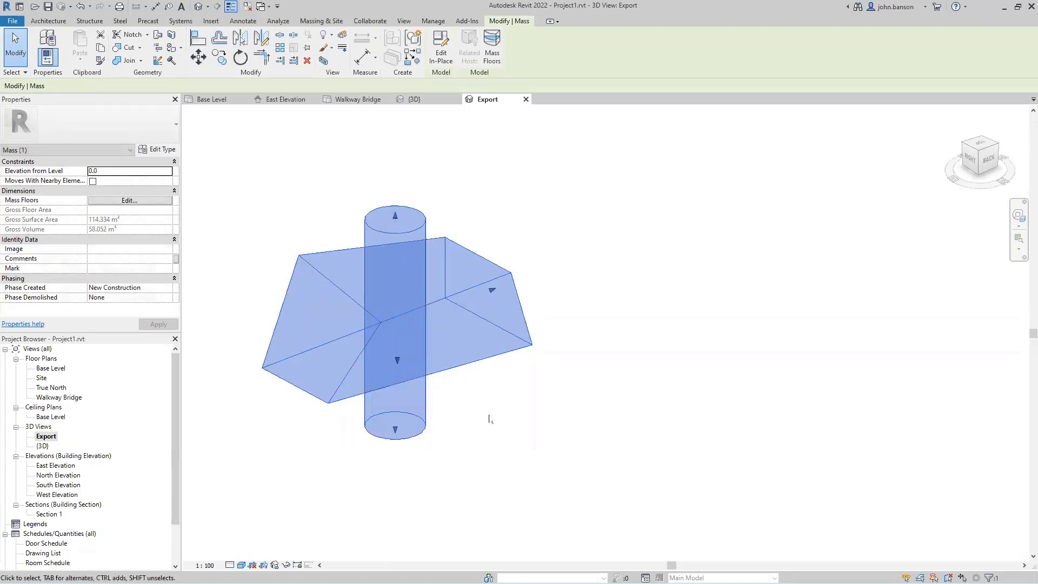
pyautogui.click(484, 421)
pyautogui.keyDown('shift'); pyautogui.moveTo(470, 433); pyautogui.dragTo(547, 240, button='middle'); pyautogui.keyUp('shift')
# Edit the mass in place and try to create a void form from the solid cylinder and its void.
pyautogui.click(535, 225)
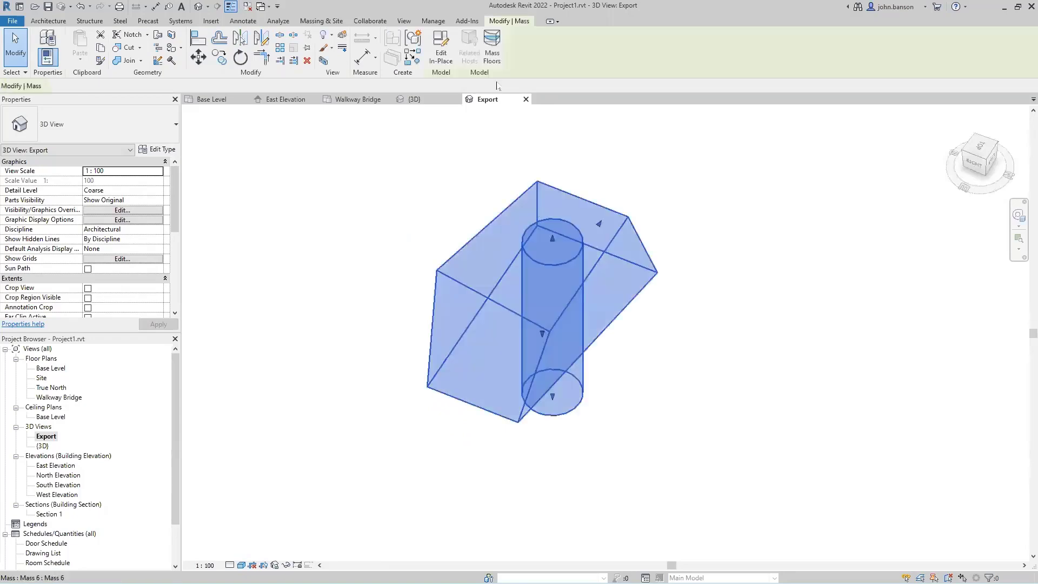
pyautogui.doubleClick(545, 251)
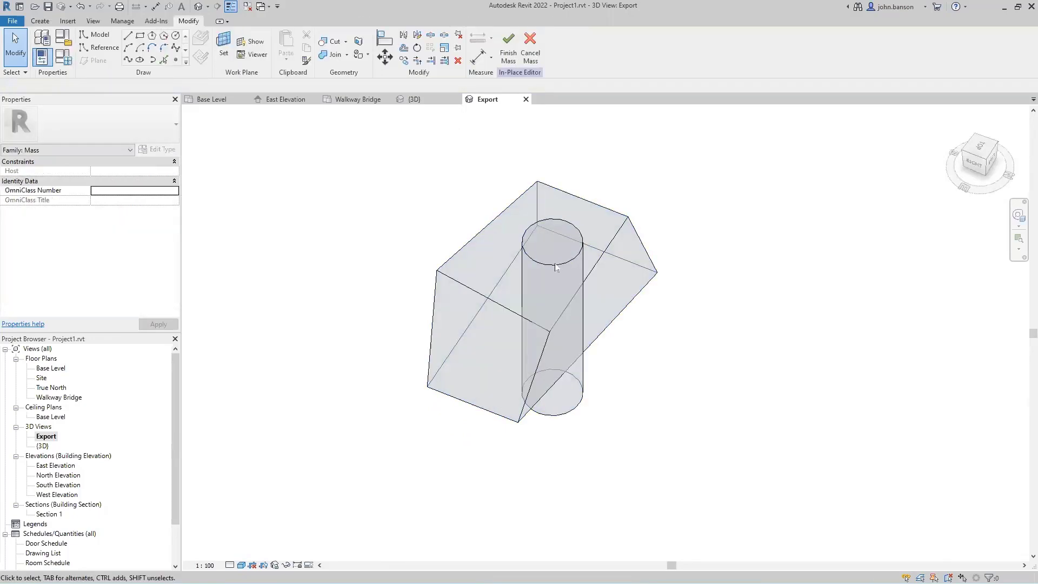
pyautogui.moveTo(494, 162); pyautogui.dragTo(608, 439)
pyautogui.click(547, 66)
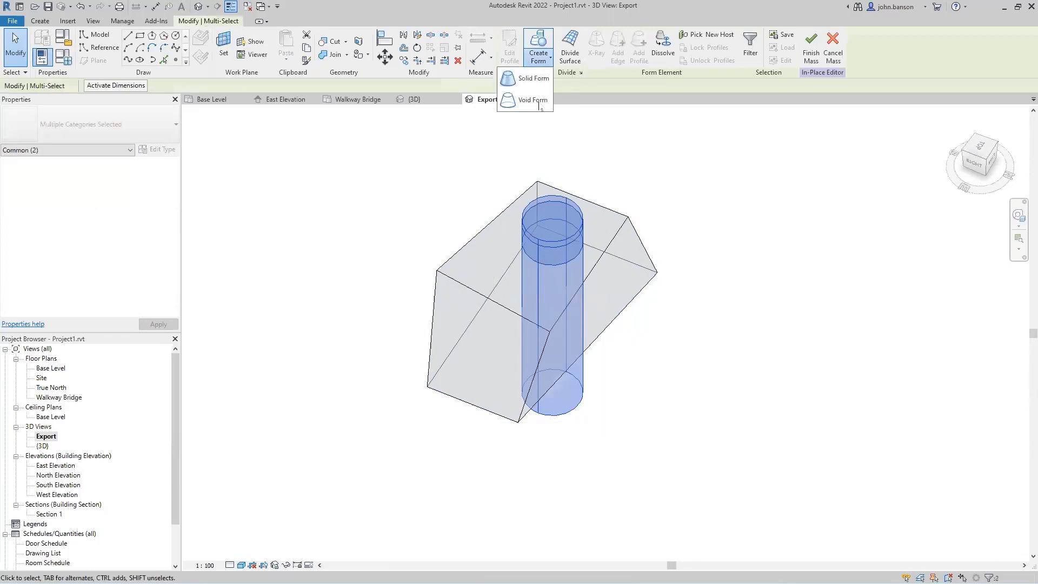
pyautogui.click(535, 100)
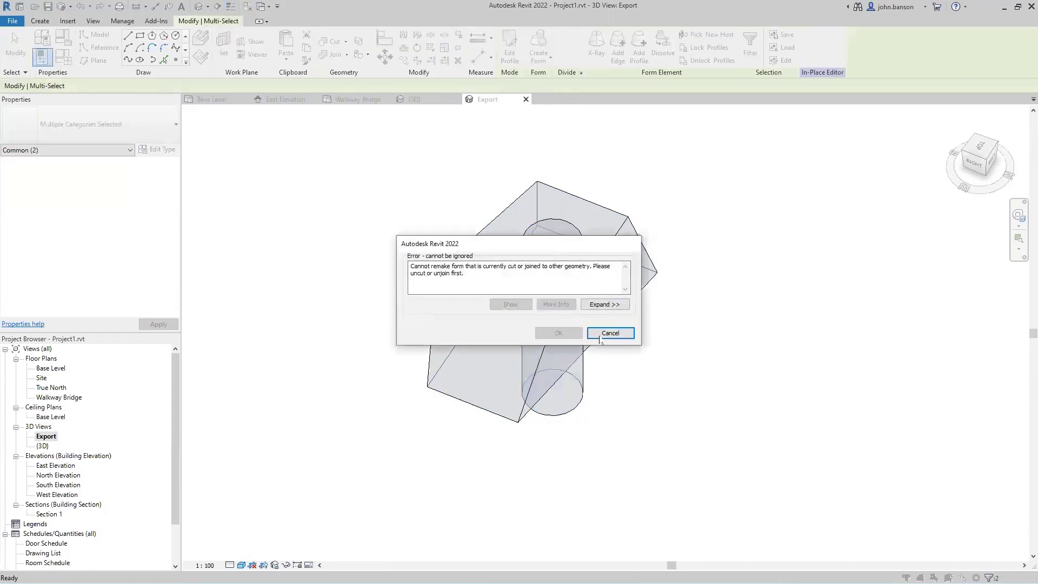
pyautogui.click(607, 333)
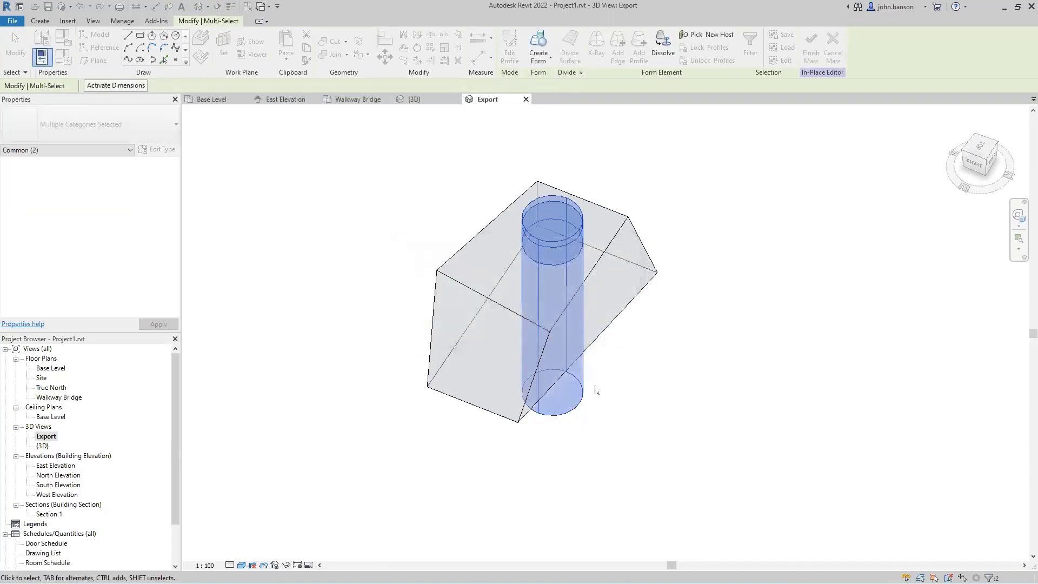
pyautogui.press('Escape')
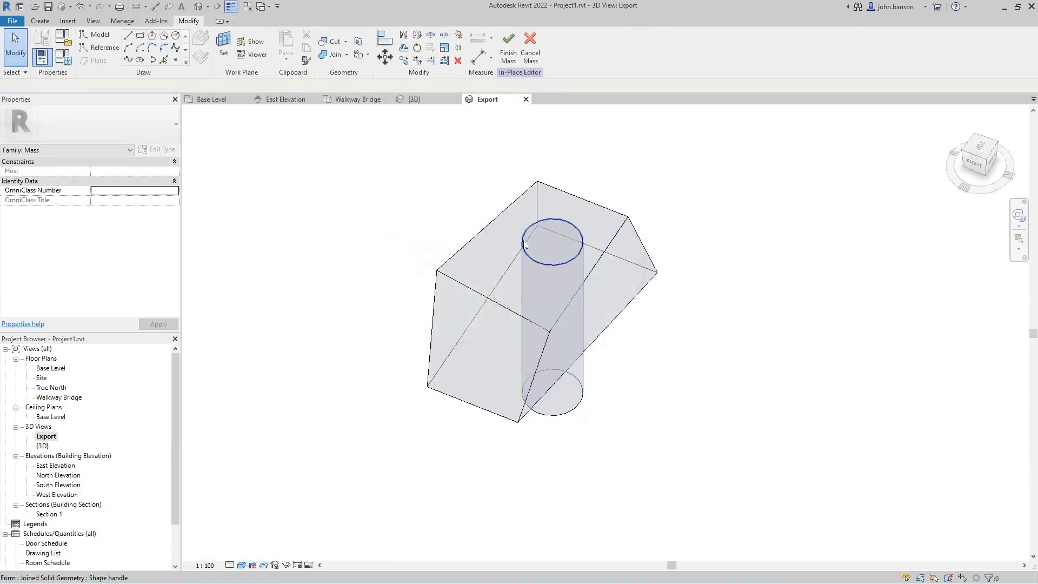
# Delete the cylinder and its void, and sketch a circle with a radius of about 400 mm inside the skewed form.
pyautogui.moveTo(506, 165); pyautogui.dragTo(614, 440)
pyautogui.press('Delete')
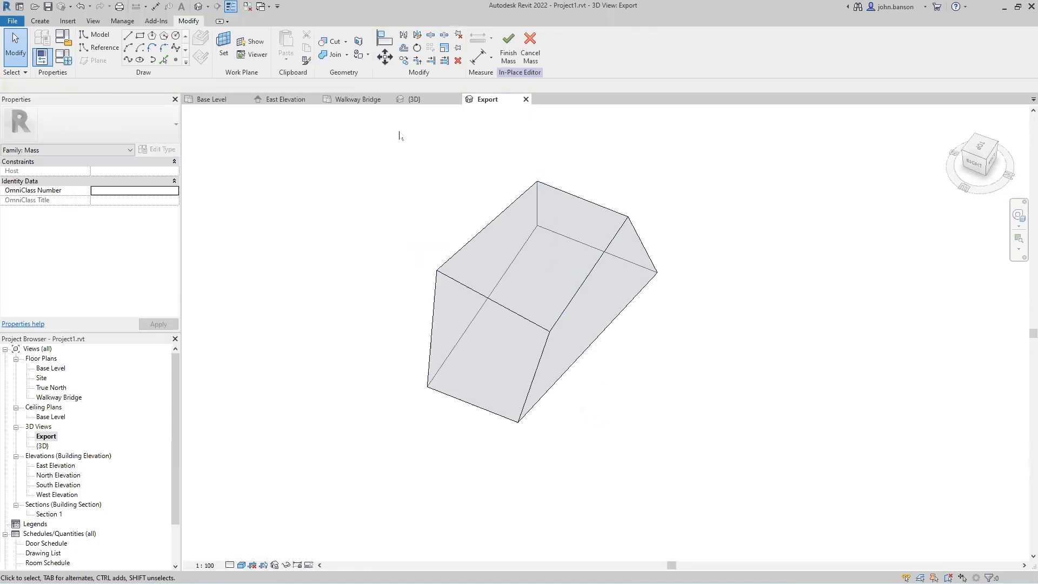
pyautogui.click(175, 35)
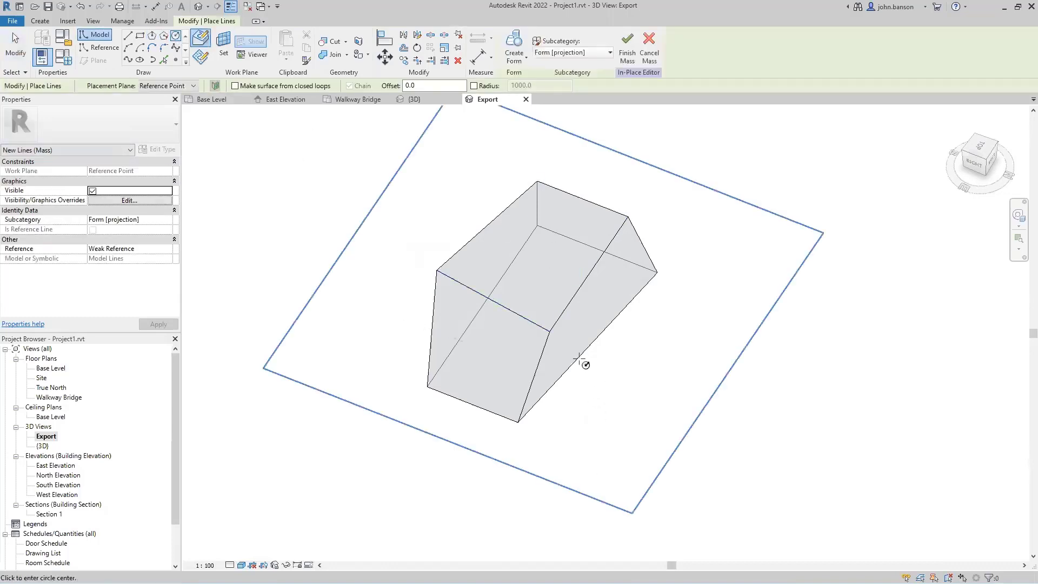
pyautogui.click(521, 296)
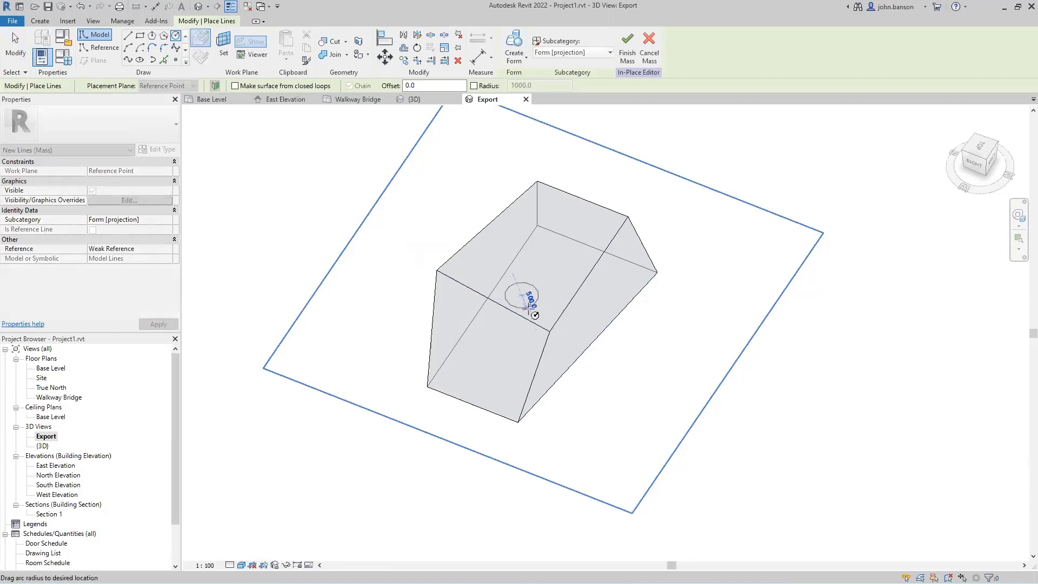
pyautogui.click(530, 310)
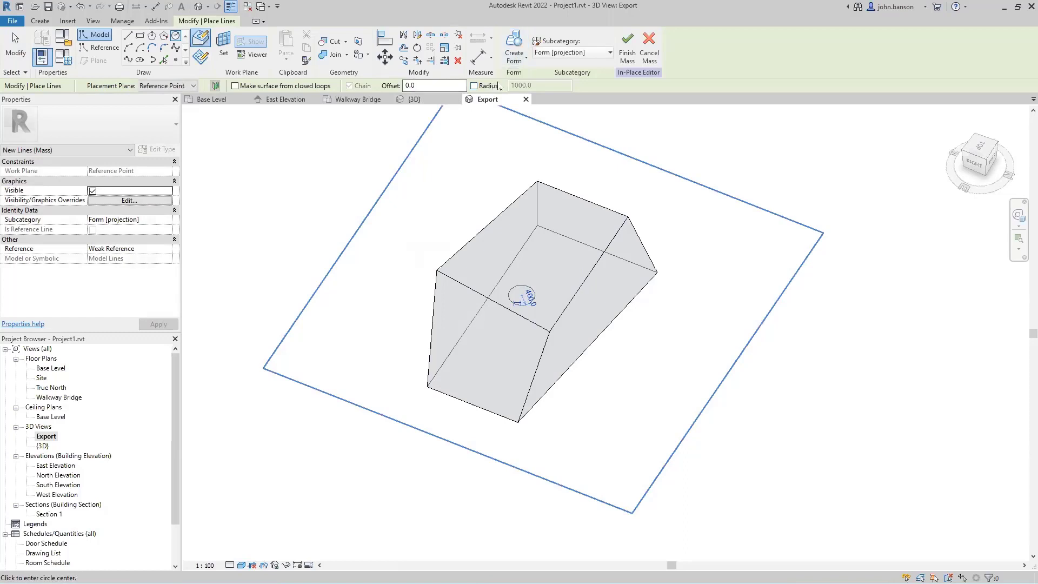
# Create a cylindrical void from the circle, raise its top through the form to a height of about 5400 mm, and finish the mass.
pyautogui.click(525, 57)
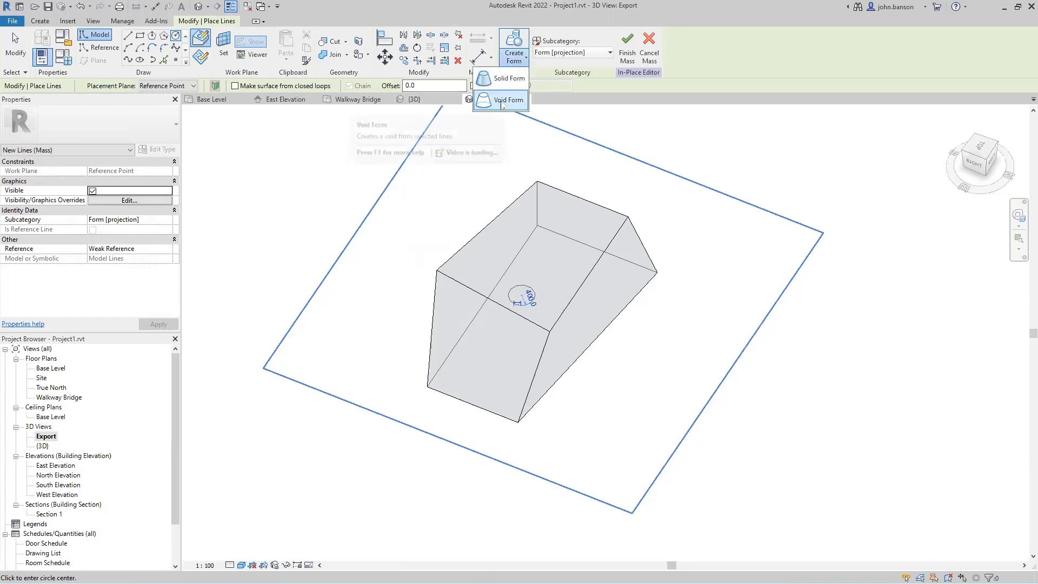
pyautogui.click(502, 100)
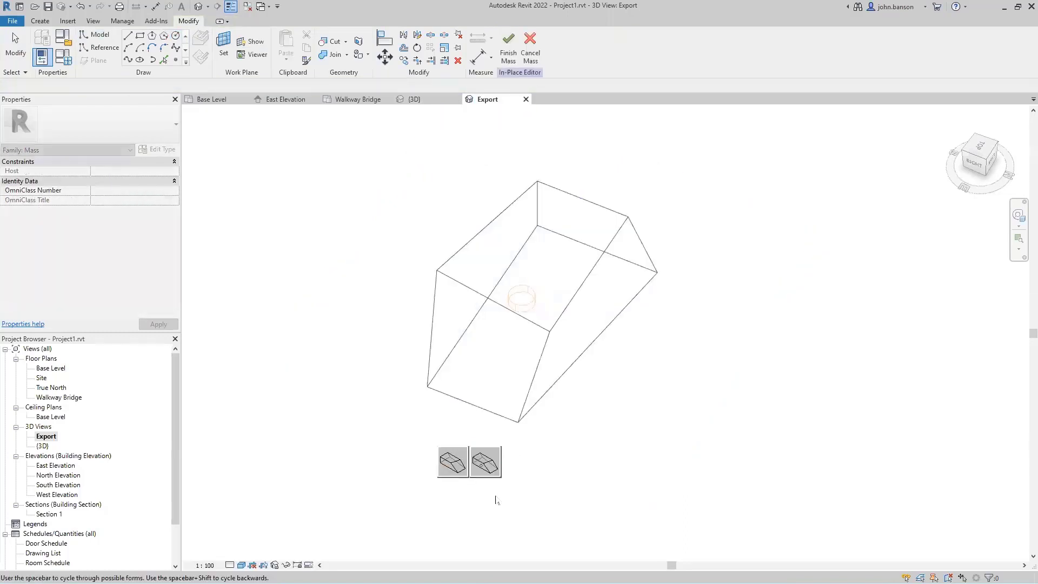
pyautogui.click(454, 463)
pyautogui.click(522, 312)
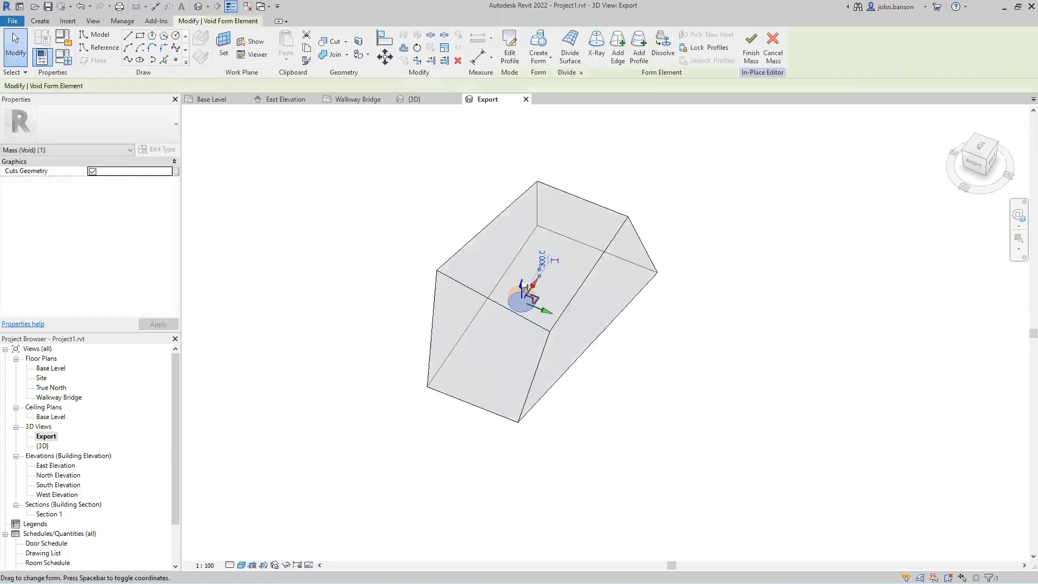
pyautogui.moveTo(523, 289); pyautogui.dragTo(509, 160)
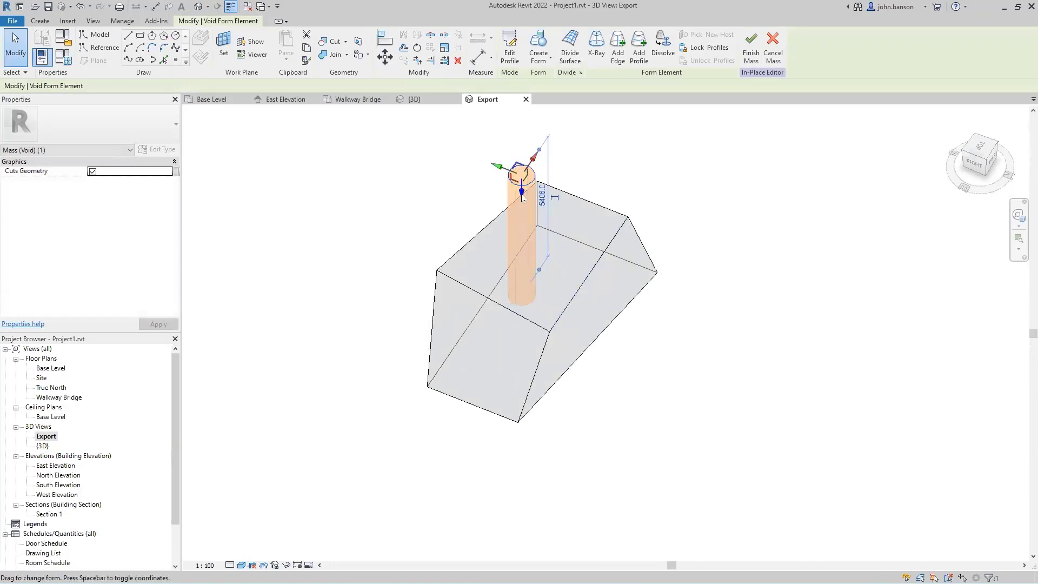
pyautogui.moveTo(521, 196); pyautogui.dragTo(521, 173)
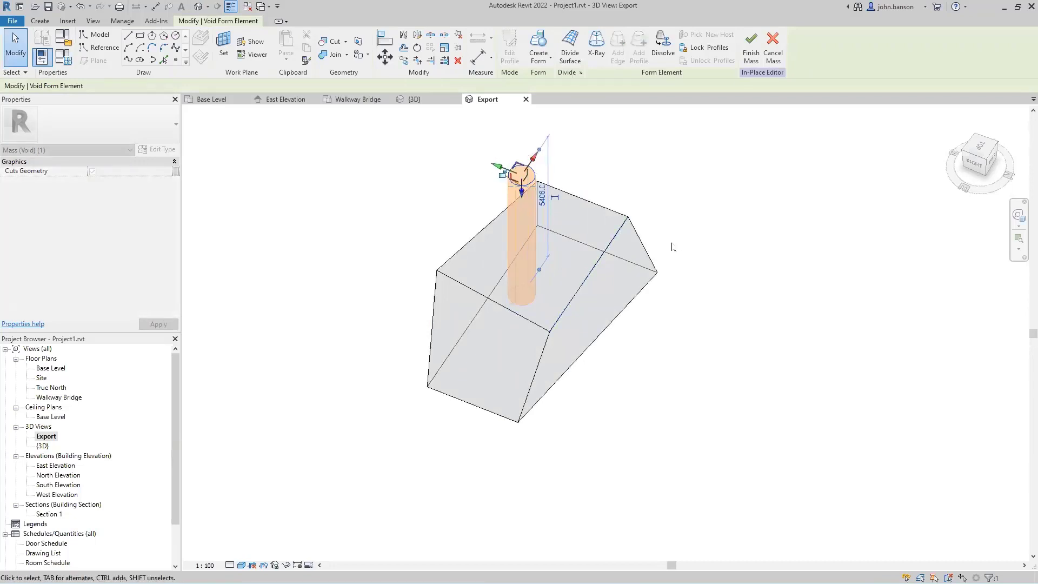
pyautogui.click(654, 178)
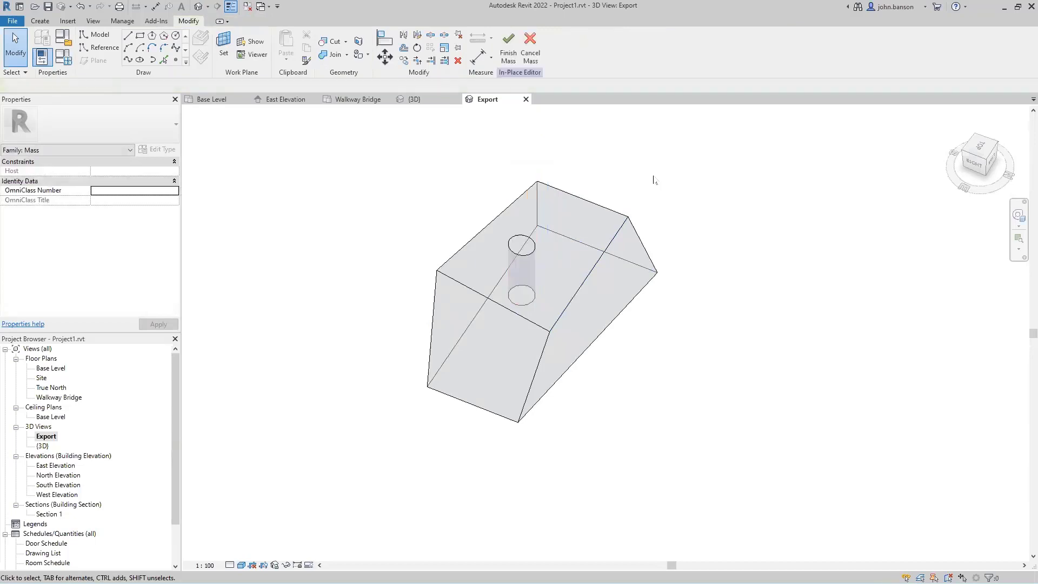
pyautogui.keyDown('shift'); pyautogui.moveTo(532, 313); pyautogui.dragTo(535, 361, button='middle'); pyautogui.keyUp('shift')
pyautogui.click(508, 49)
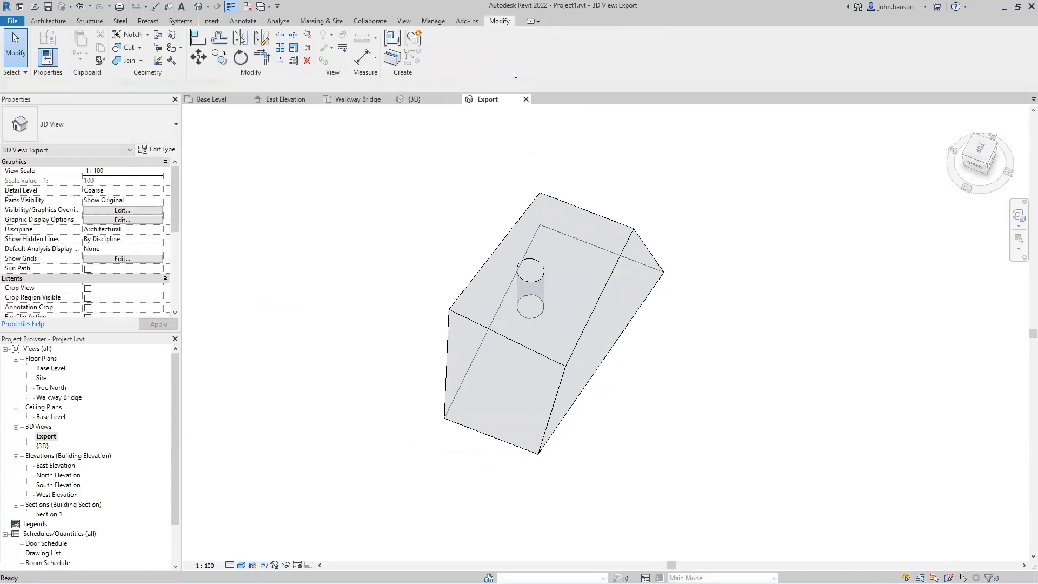
# Stretch the mass's bottom face downward and its vertical end face outward using the shape handles.
pyautogui.keyDown('shift'); pyautogui.moveTo(559, 291); pyautogui.dragTo(429, 370, button='middle'); pyautogui.keyUp('shift')
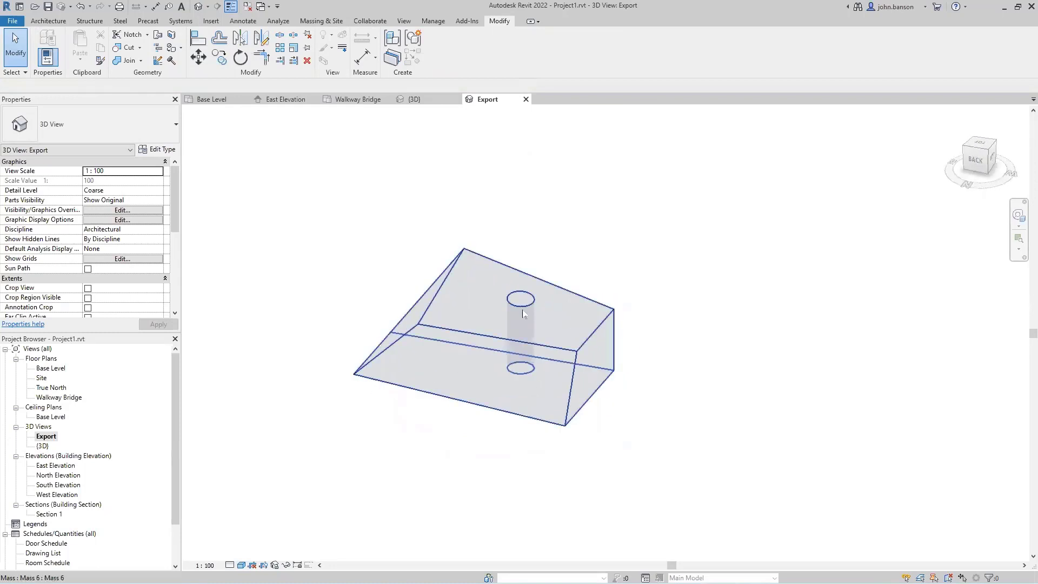
pyautogui.click(483, 343)
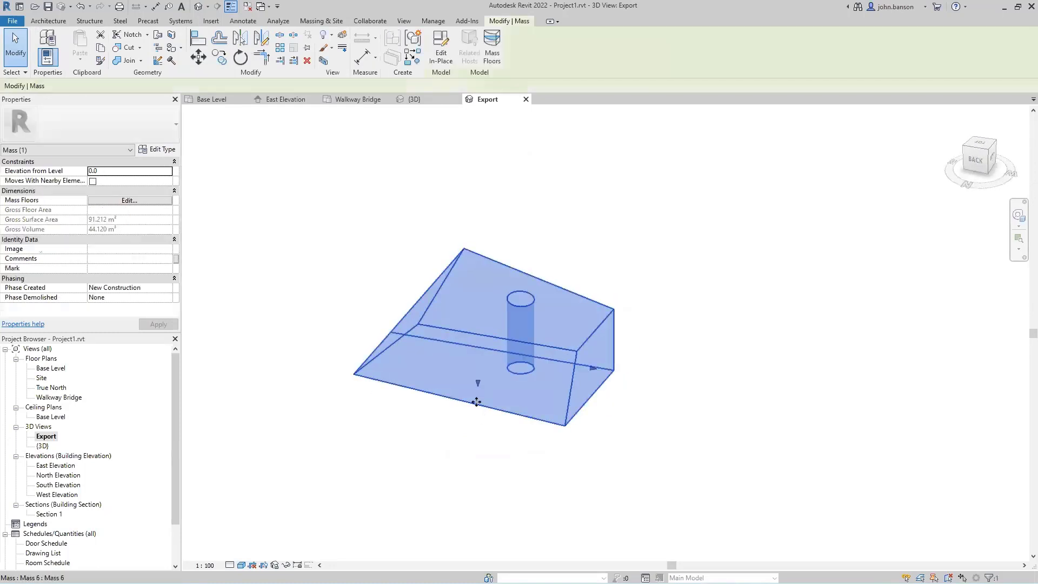
pyautogui.moveTo(478, 385); pyautogui.dragTo(478, 422)
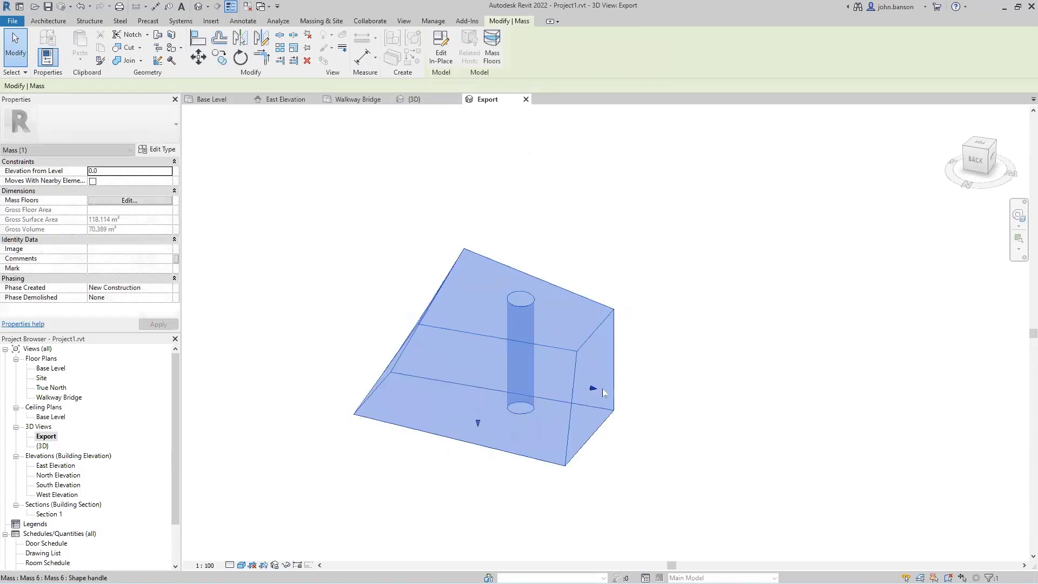
pyautogui.moveTo(593, 389); pyautogui.dragTo(658, 380)
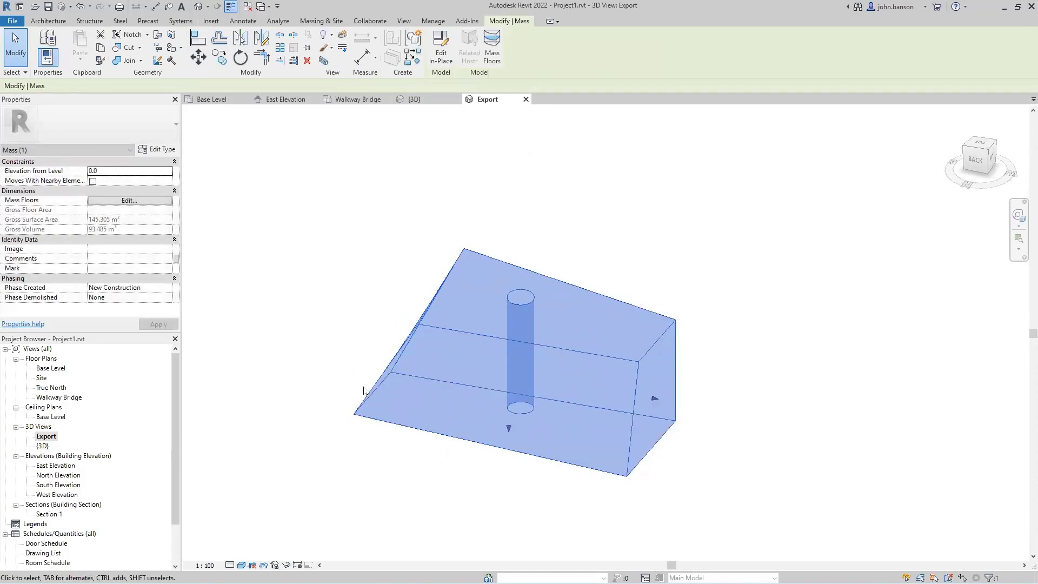
pyautogui.keyDown('shift'); pyautogui.moveTo(456, 399); pyautogui.dragTo(707, 429, button='middle'); pyautogui.keyUp('shift')
pyautogui.click(707, 429)
pyautogui.scroll(-2, 697, 416)
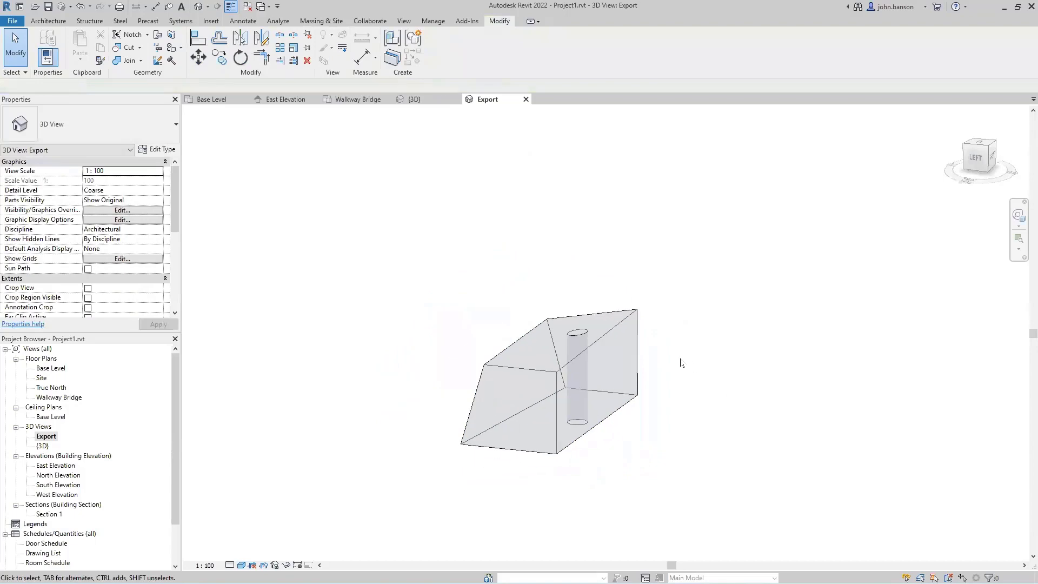
pyautogui.moveTo(681, 361); pyautogui.dragTo(636, 357, button='middle')
# Open the Walkway Bridge floor plan, start placing a mass and browse to the RVT 2022 folder to load a family.
pyautogui.click(357, 99)
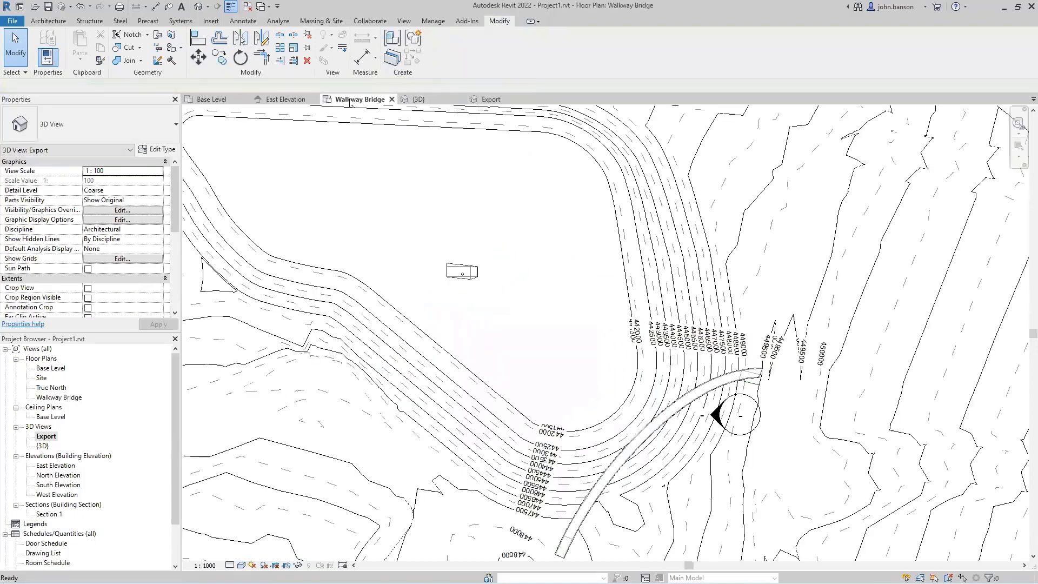
pyautogui.moveTo(468, 241); pyautogui.dragTo(459, 277, button='middle')
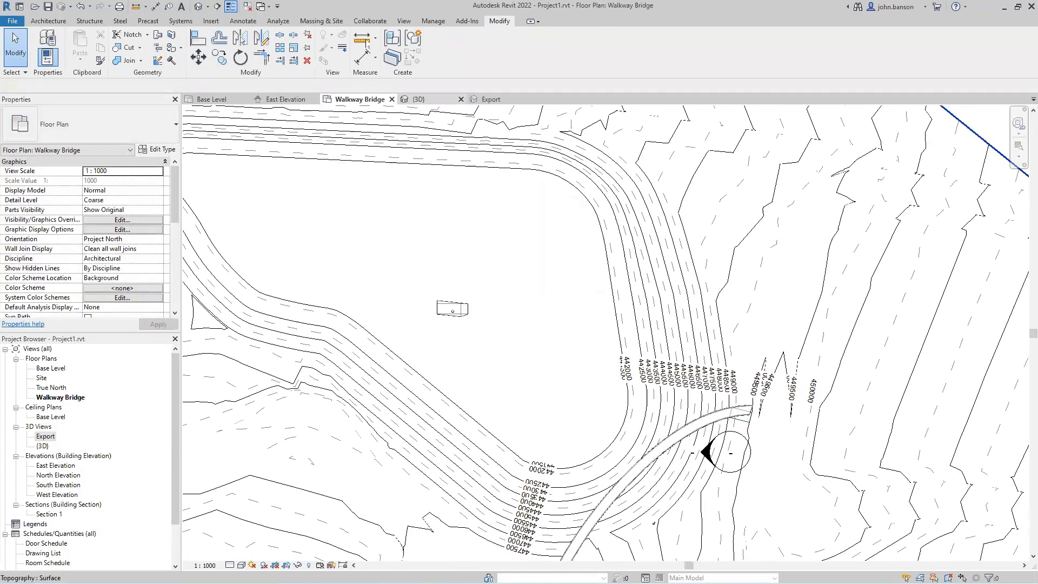
pyautogui.click(321, 21)
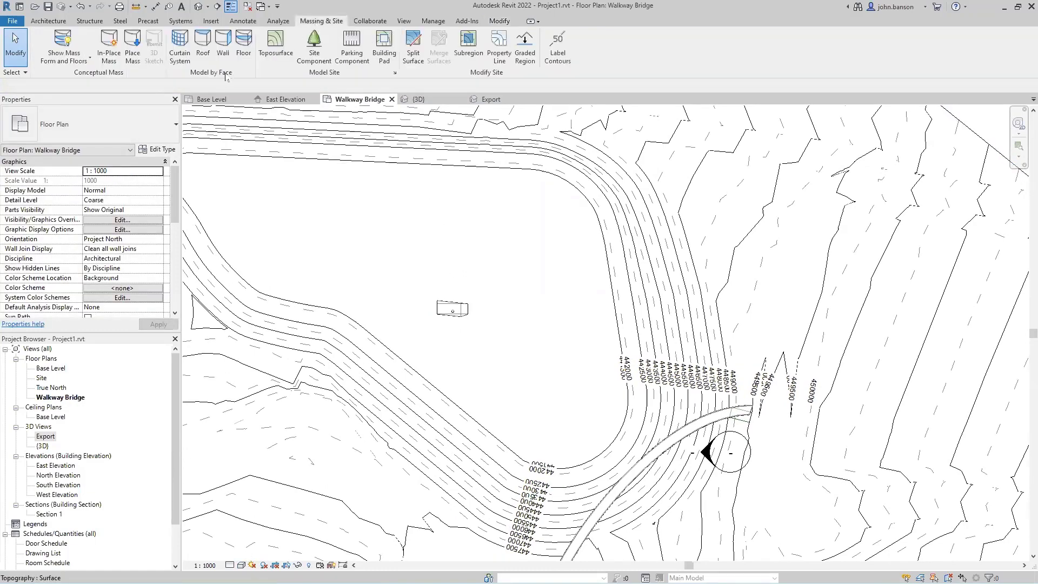
pyautogui.click(132, 45)
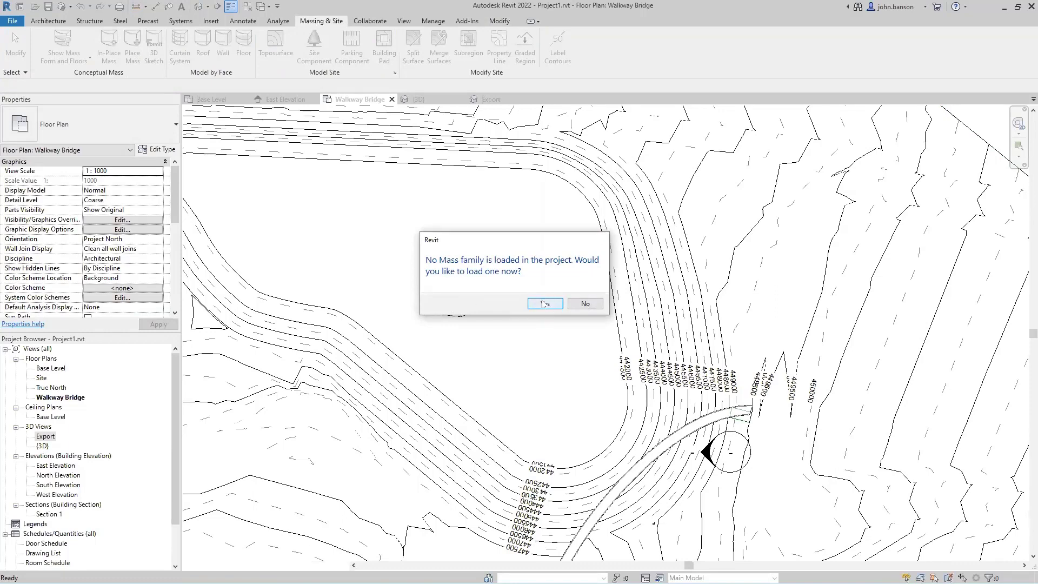
pyautogui.click(545, 303)
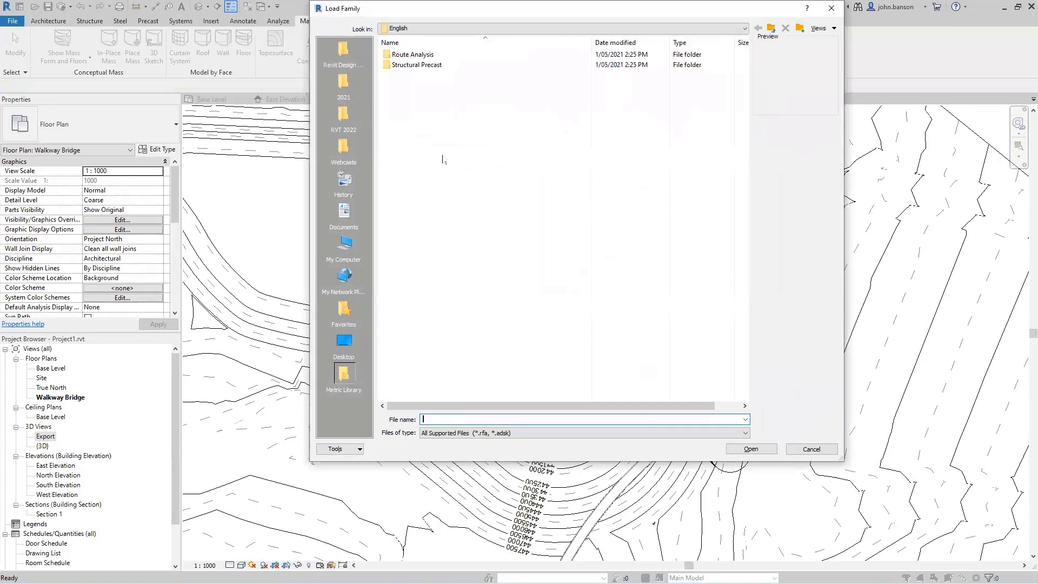
pyautogui.click(345, 120)
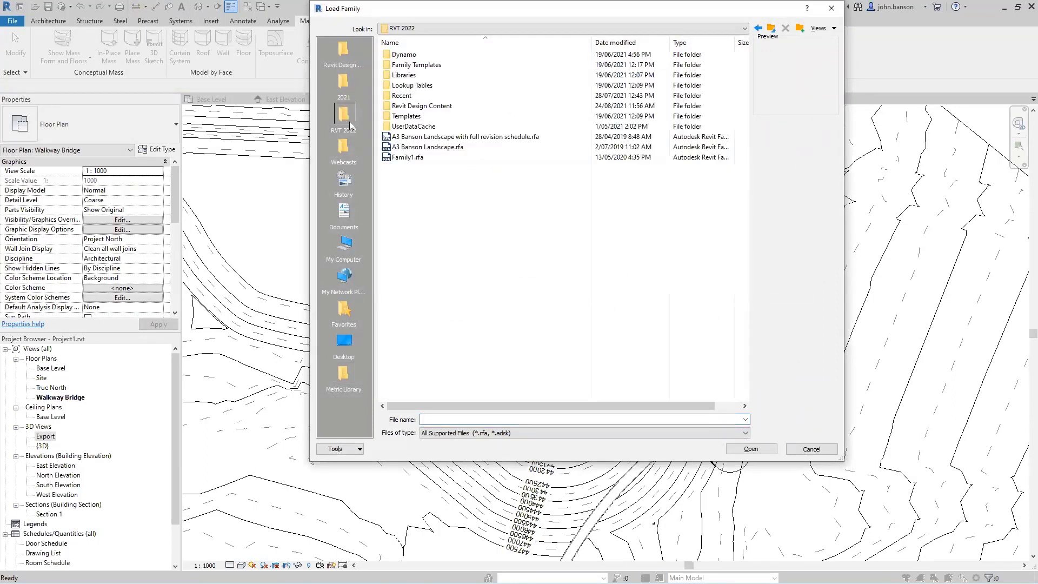
pyautogui.click(418, 66)
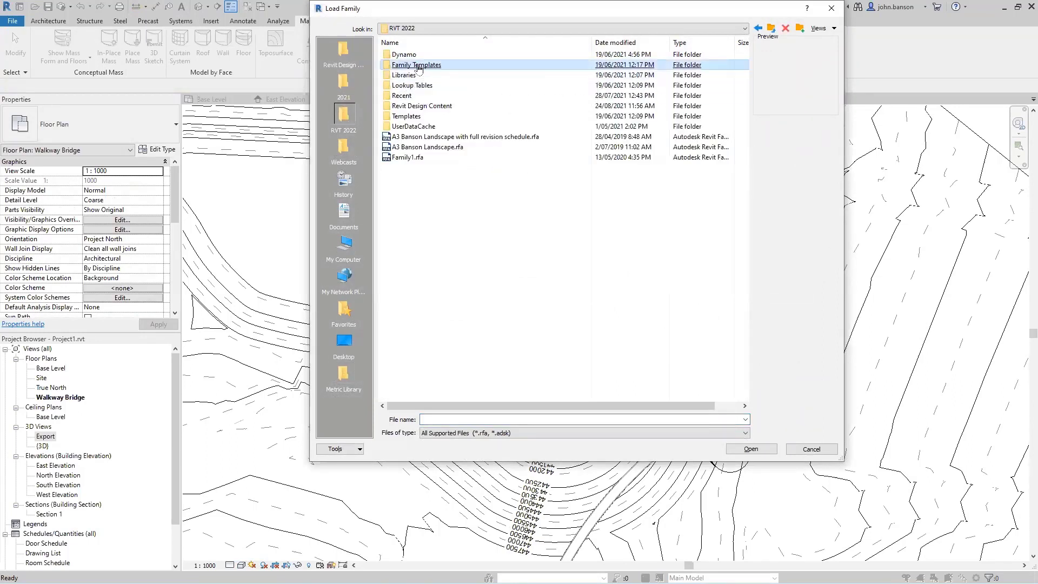
pyautogui.doubleClick(418, 66)
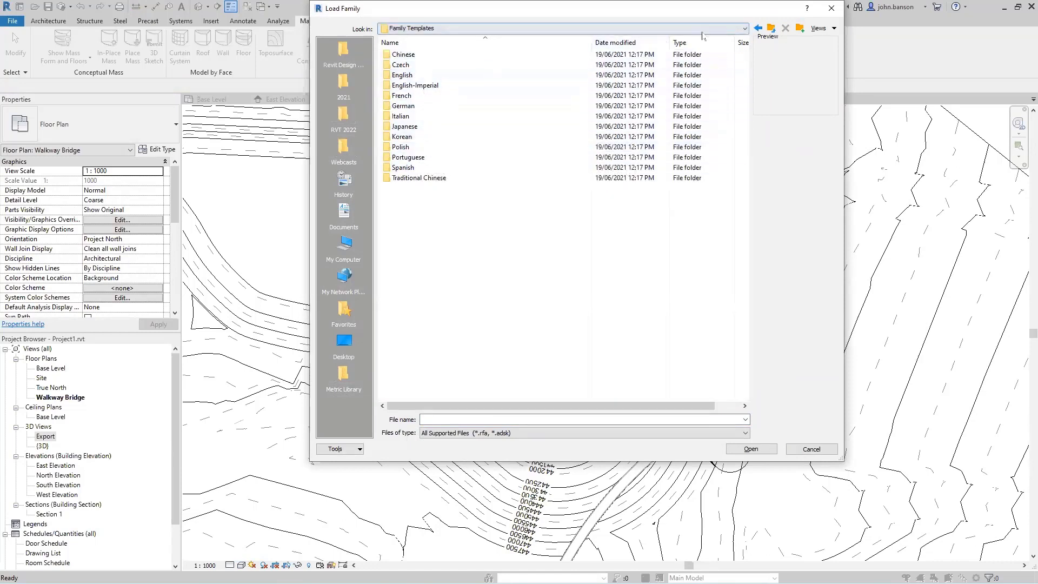
pyautogui.click(345, 120)
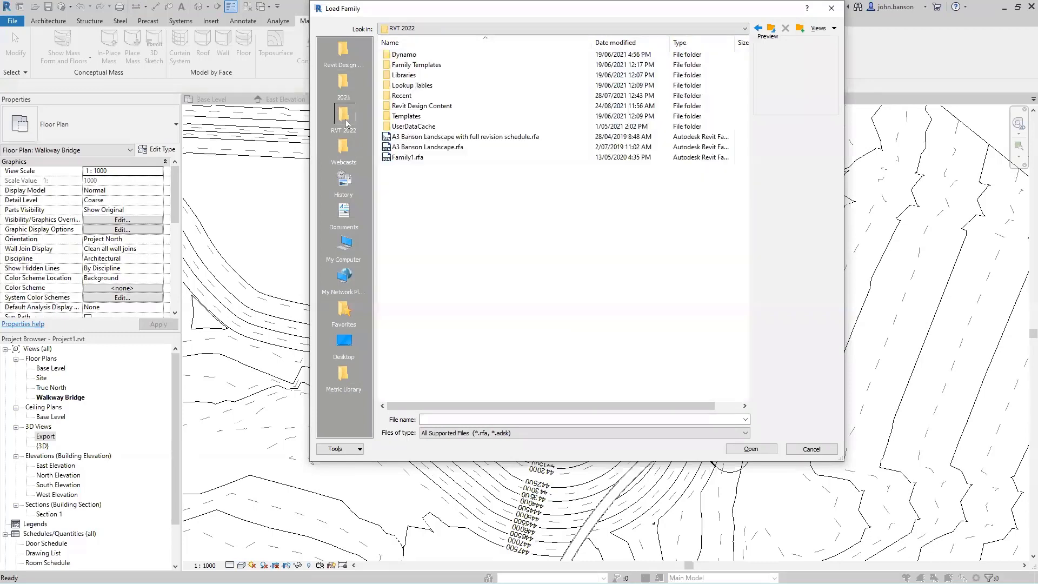
# Load the Gable.rfa mass family from the Mass folder of the Australia library.
pyautogui.doubleClick(403, 76)
pyautogui.click(403, 77)
pyautogui.click(405, 56)
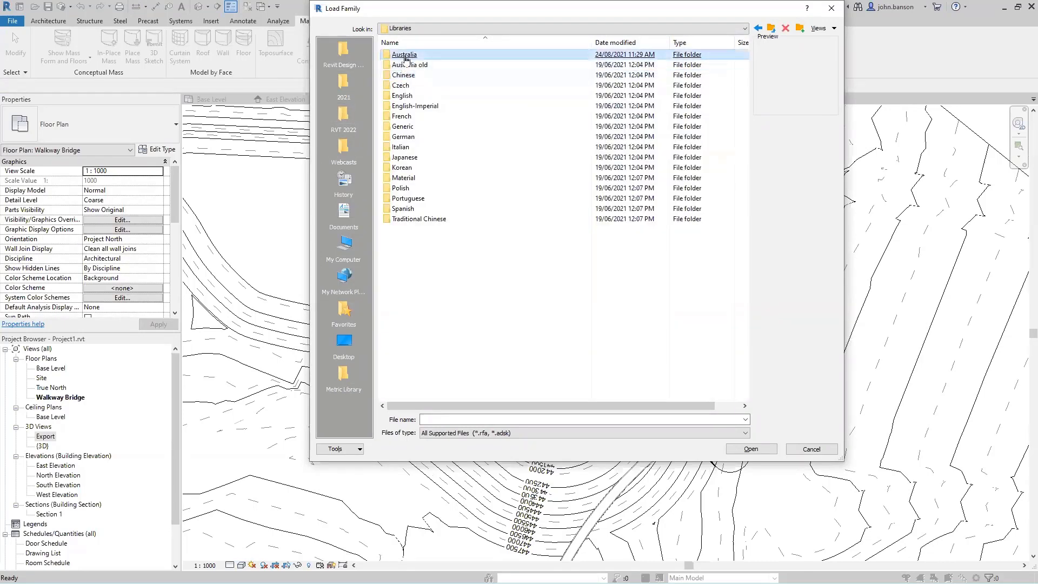
pyautogui.doubleClick(405, 55)
pyautogui.doubleClick(401, 224)
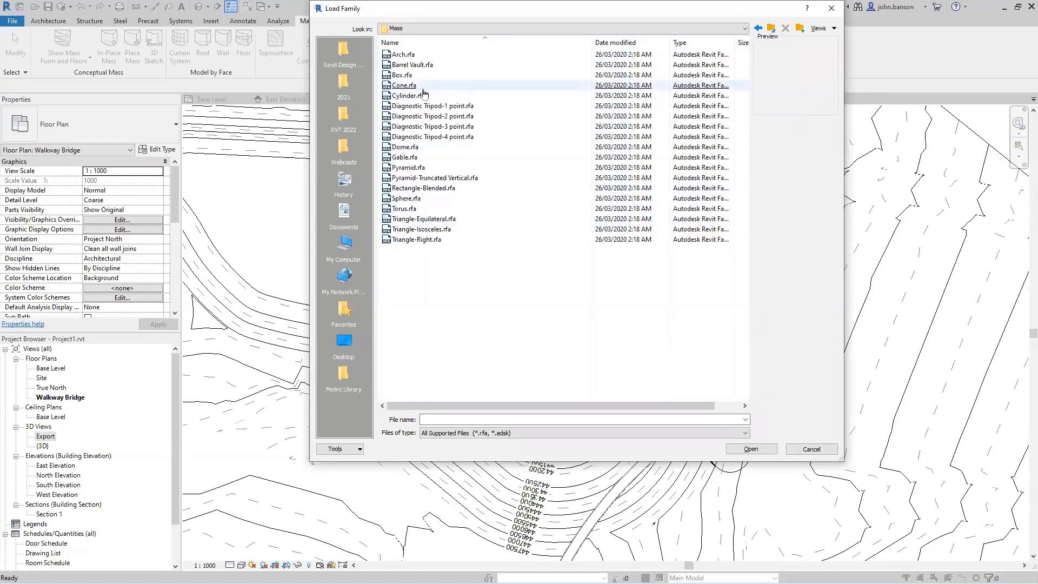
pyautogui.click(405, 157)
pyautogui.doubleClick(405, 158)
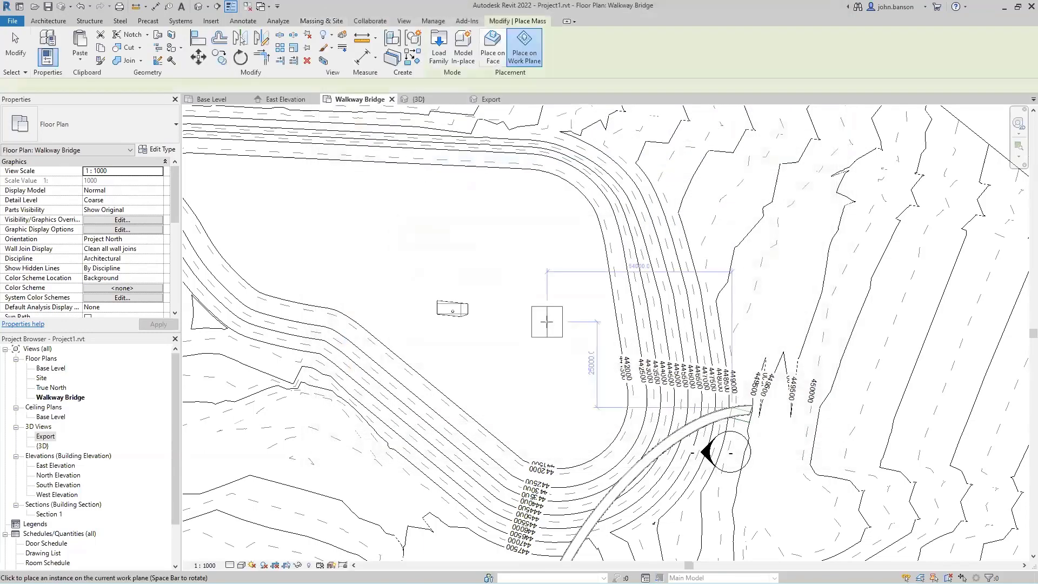
# Place one gable mass on the flat area beside the in-place mass, and view it in the {3D} view.
pyautogui.click(499, 332)
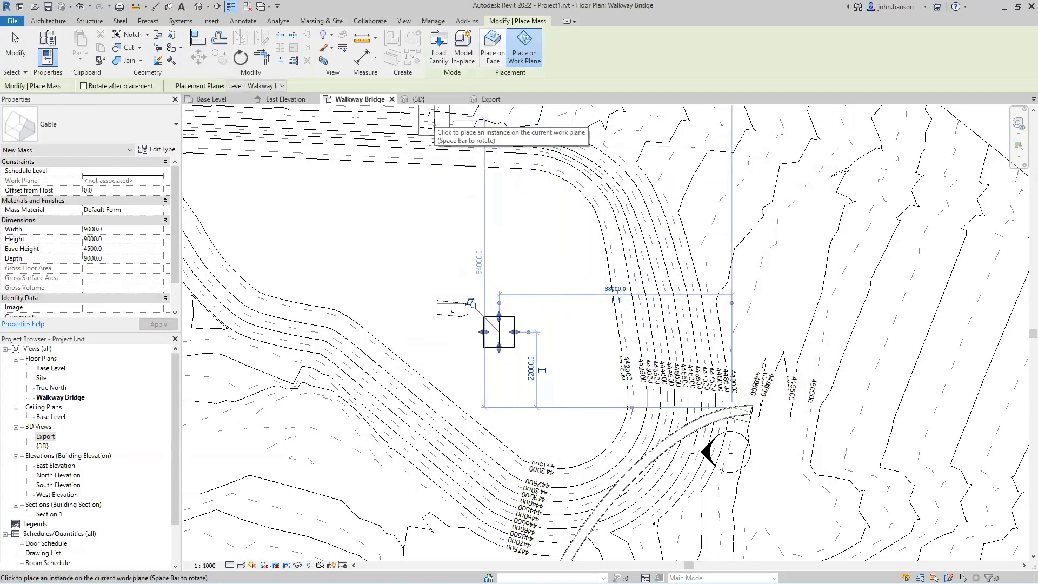
pyautogui.click(417, 98)
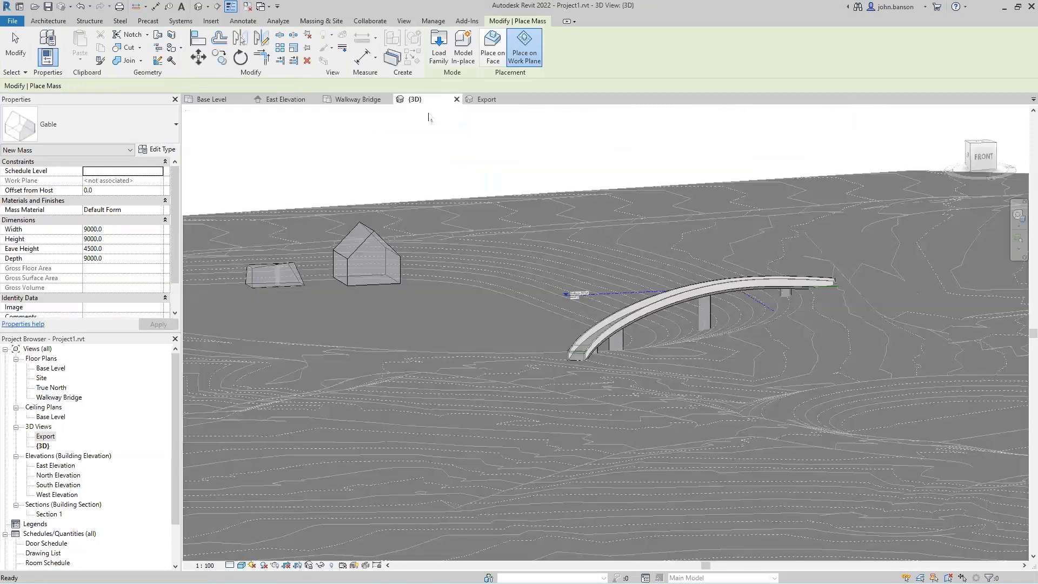
pyautogui.press('Escape')
pyautogui.press('Escape')
pyautogui.scroll(3, 371, 323)
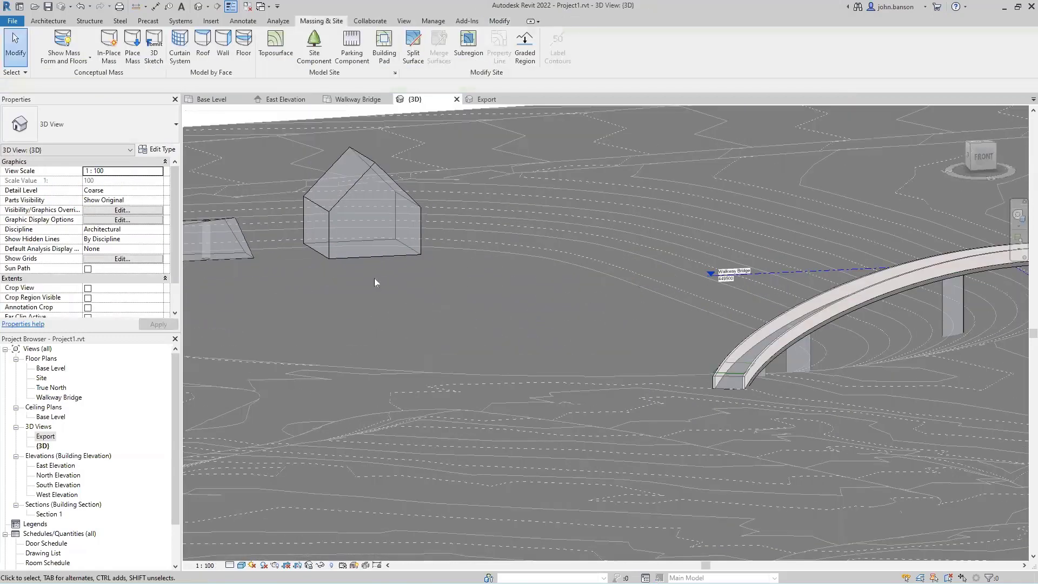
pyautogui.moveTo(386, 257); pyautogui.dragTo(475, 301, button='middle')
pyautogui.scroll(-2, 474, 300)
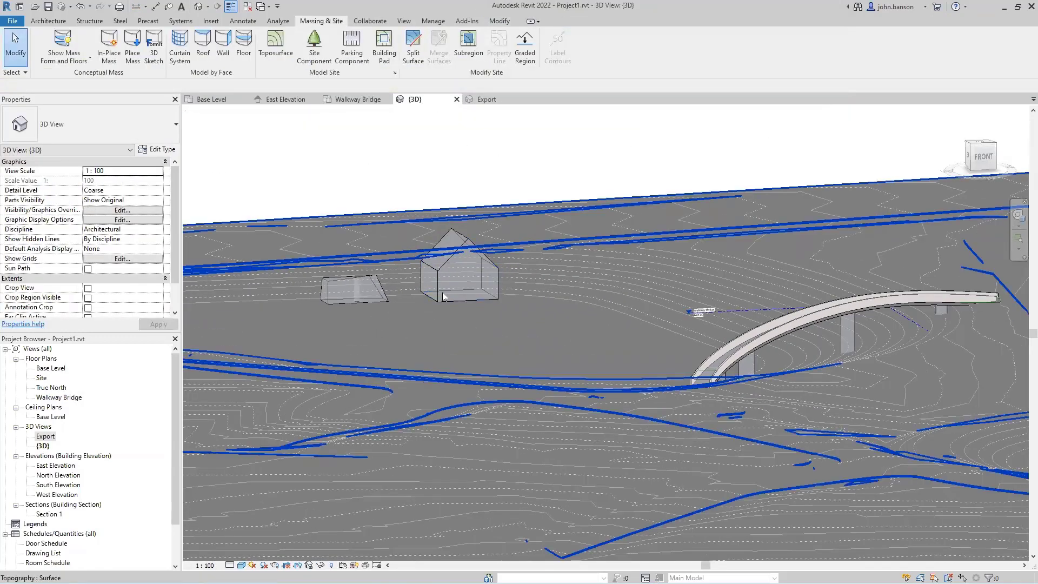
# Set the gable mass's width to 8000 and its eave height to 3000.
pyautogui.click(441, 276)
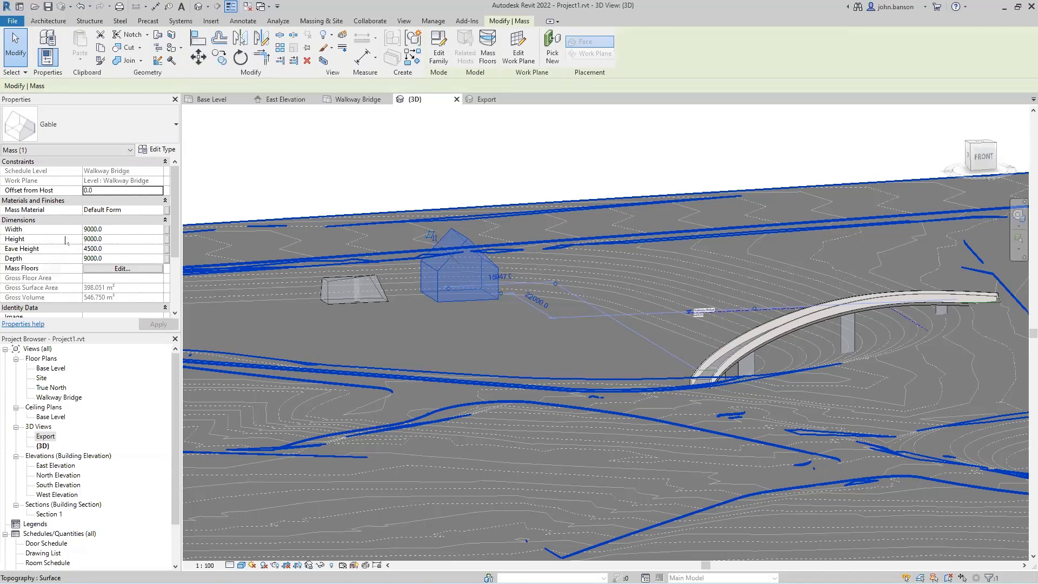
pyautogui.click(115, 231)
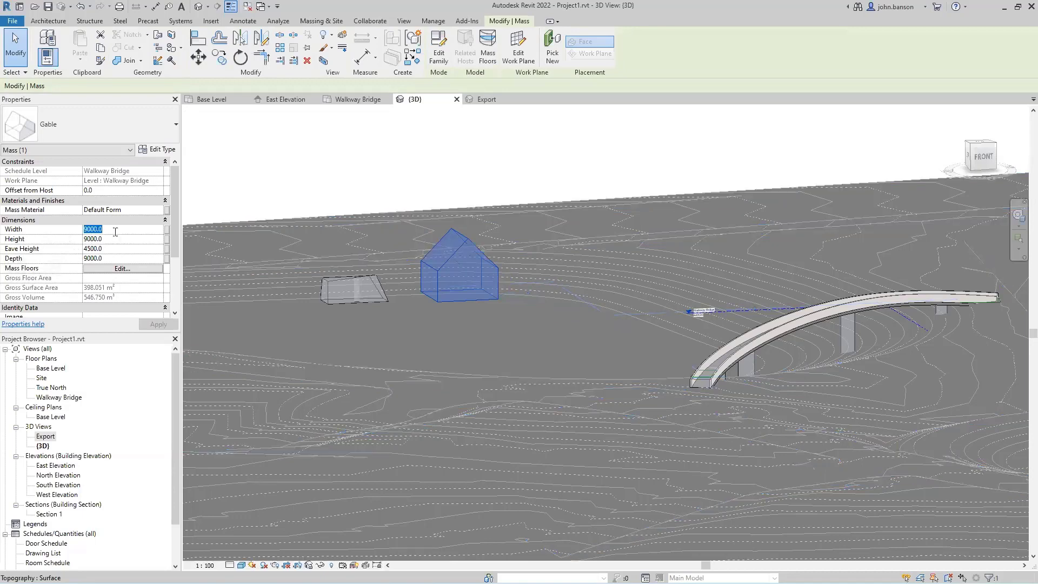
pyautogui.write('80')
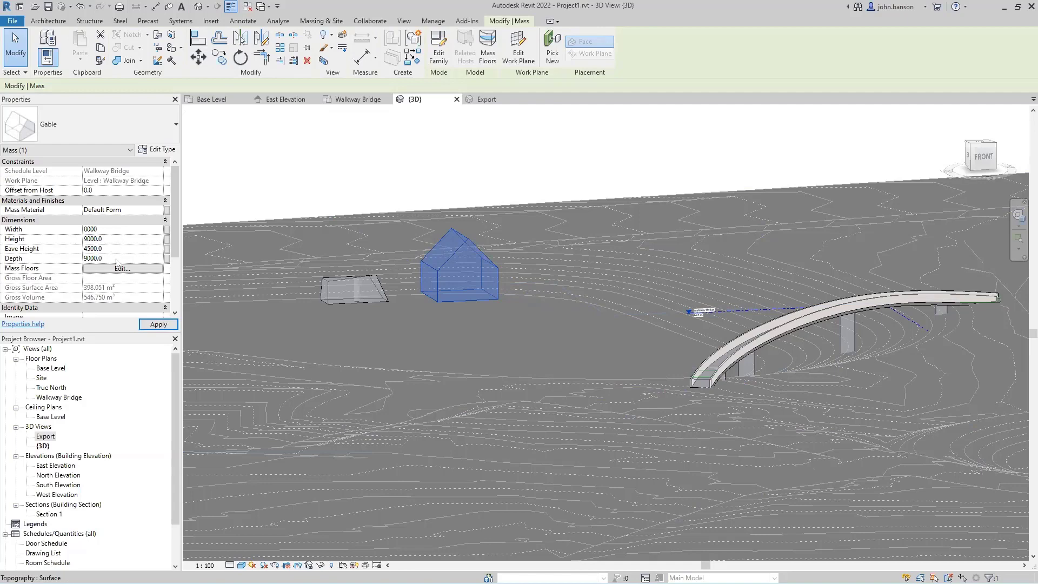
pyautogui.click(121, 248)
pyautogui.click(154, 326)
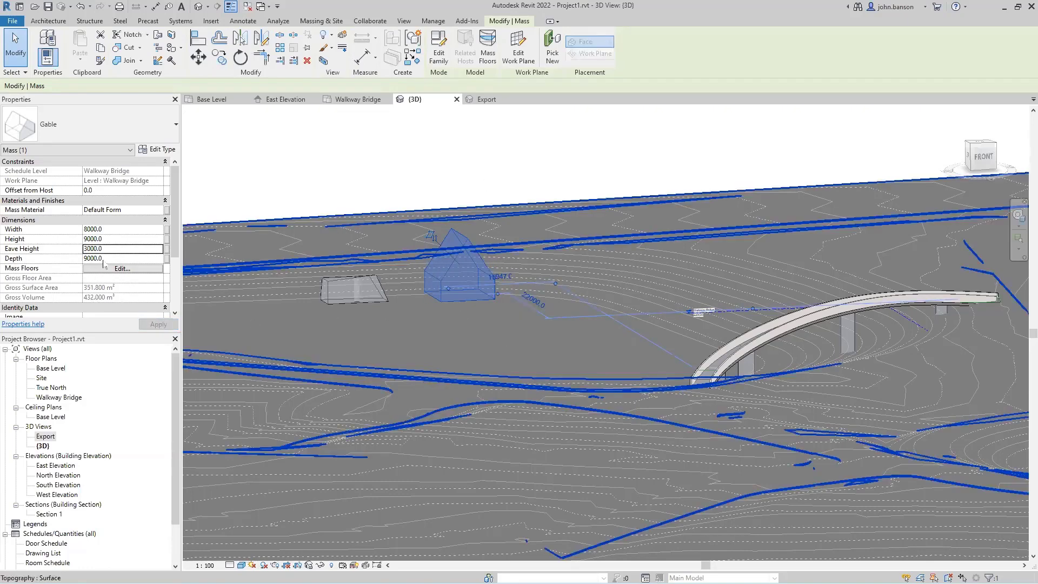
# Set the gable mass's height to 6000 and its depth to 12000.
pyautogui.click(108, 239)
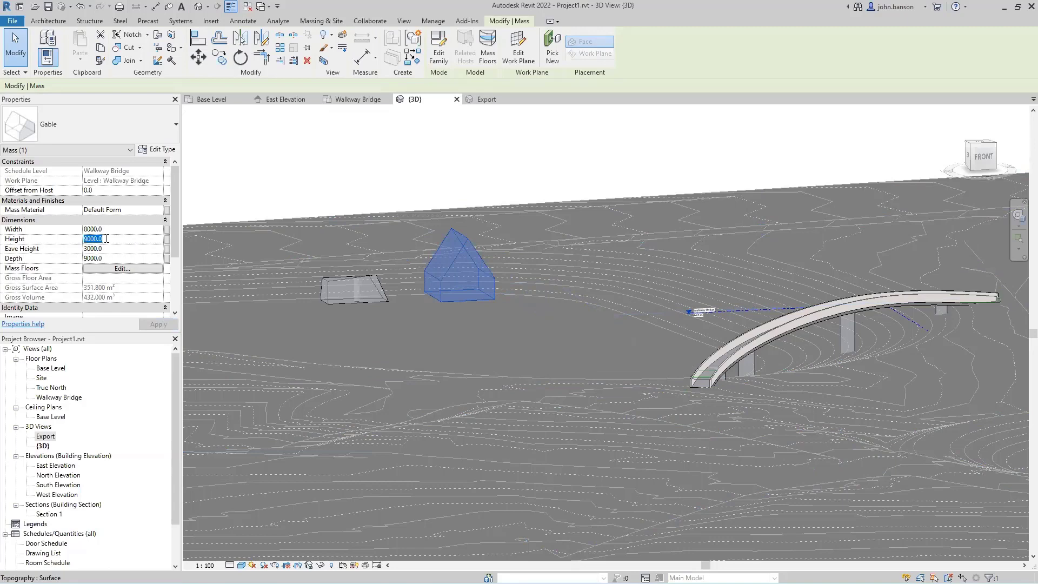
pyautogui.write('6')
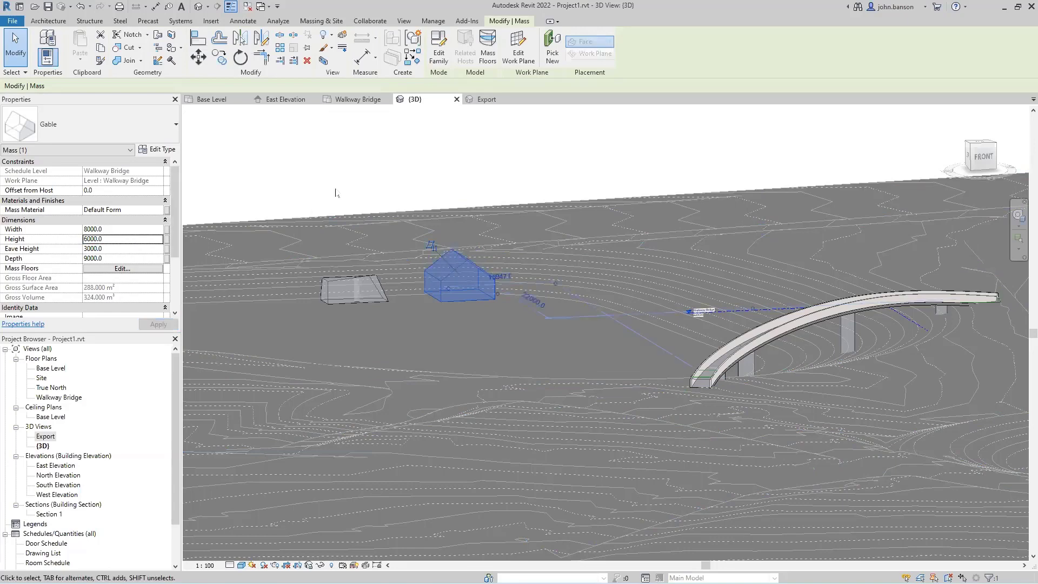
pyautogui.click(107, 258)
pyautogui.write('120')
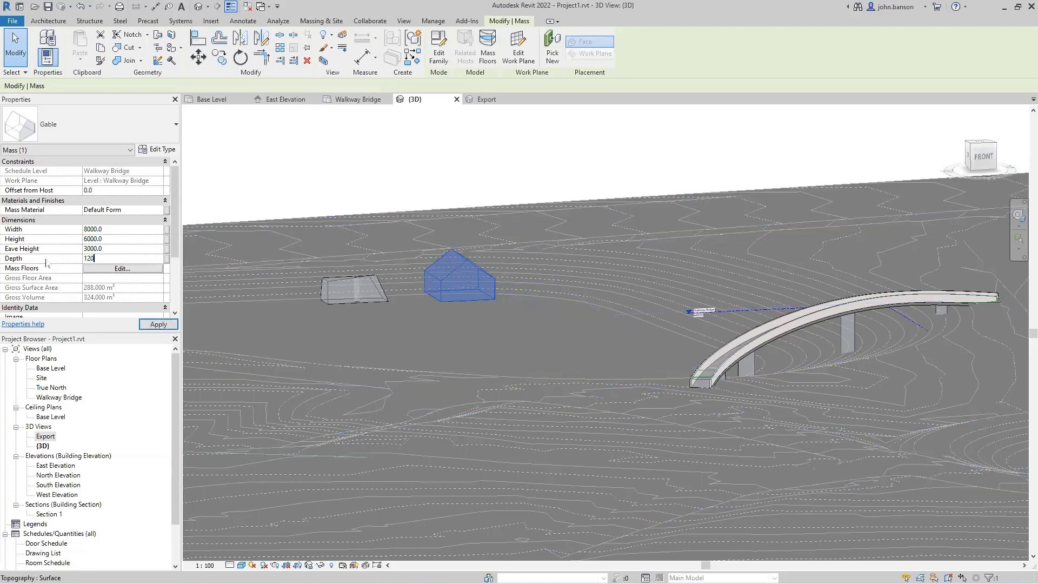
pyautogui.click(378, 160)
# Move the gable mass across the terrain to the near side of the walkway bridge.
pyautogui.scroll(-3, 474, 345)
pyautogui.moveTo(474, 345); pyautogui.dragTo(321, 340, button='middle')
pyautogui.scroll(-1, 321, 338)
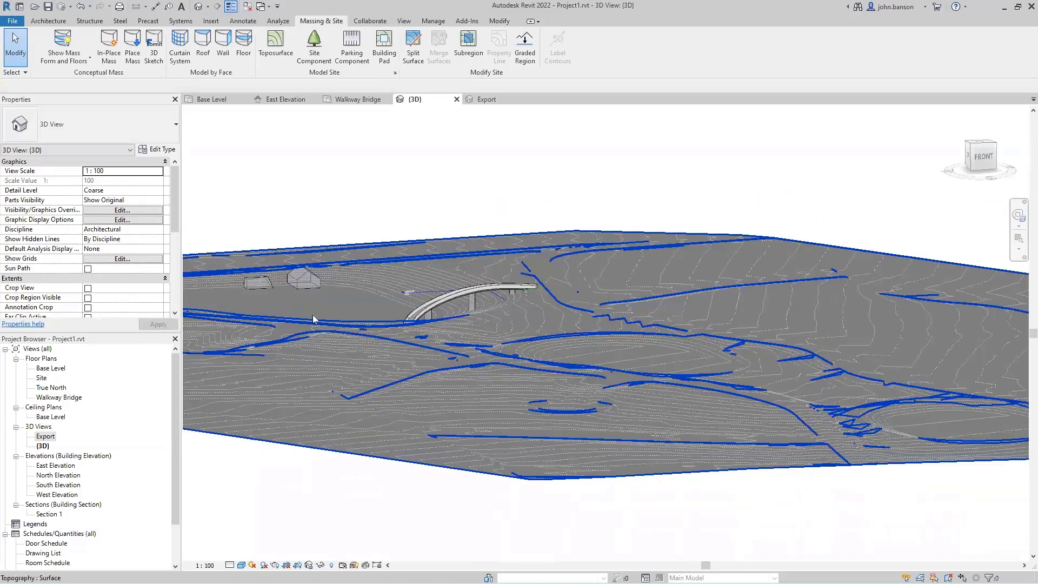
pyautogui.moveTo(331, 306); pyautogui.dragTo(464, 363)
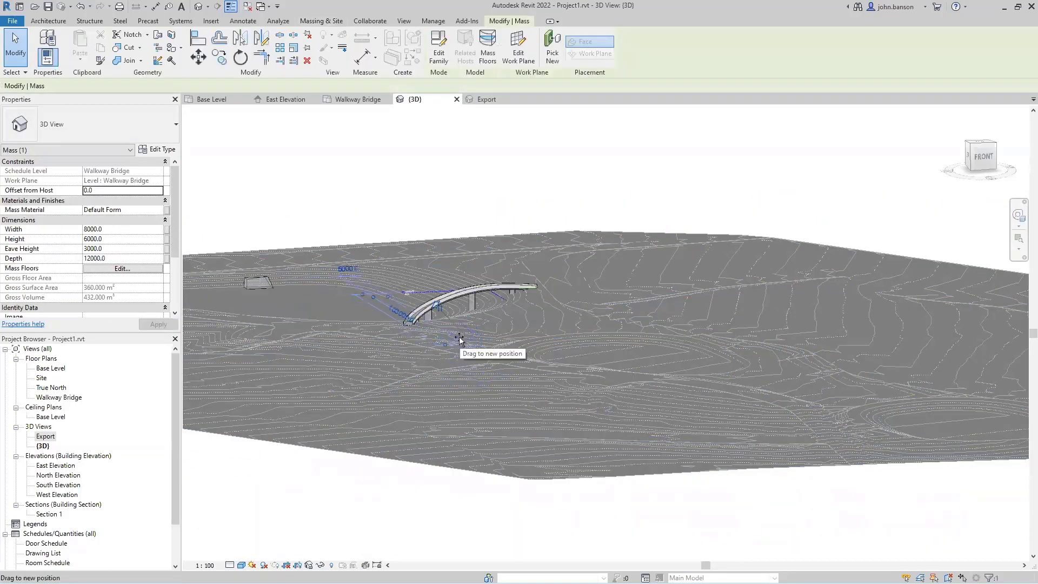
pyautogui.scroll(3, 469, 368)
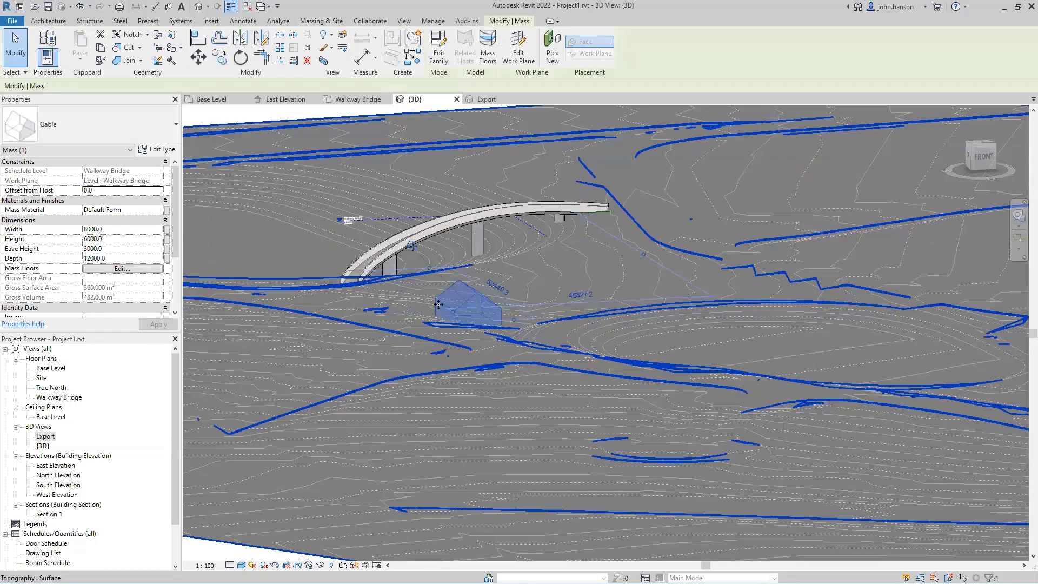
pyautogui.press('Escape')
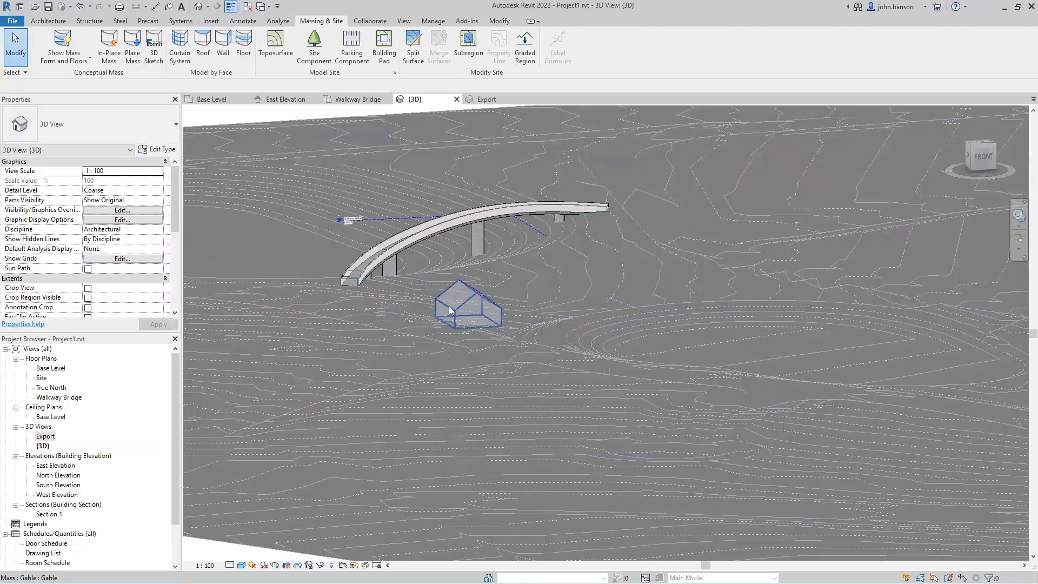
pyautogui.click(449, 310)
pyautogui.scroll(-2, 446, 338)
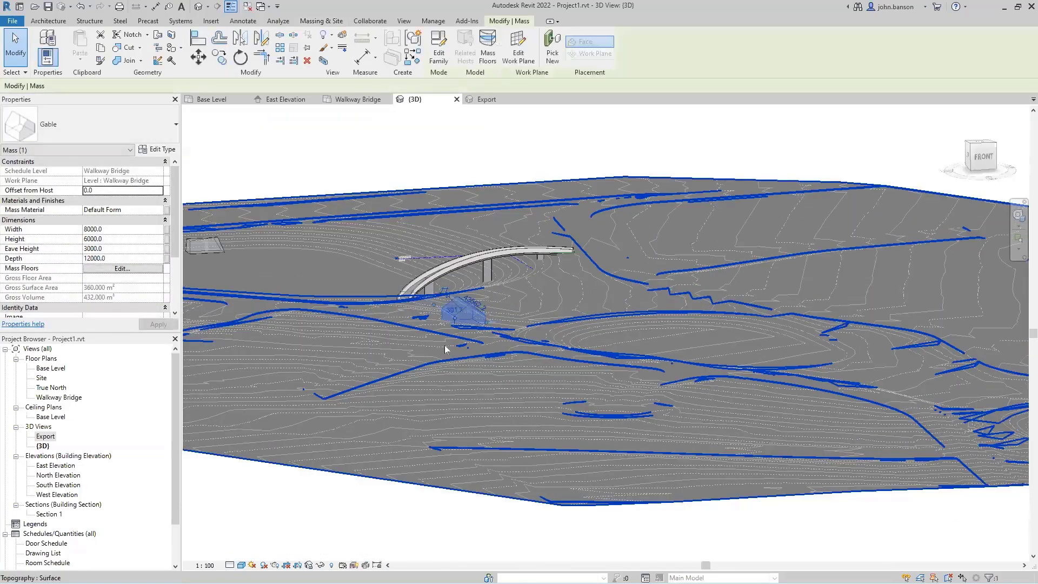
pyautogui.press('Escape')
# In the Export 3D view, delete the in-place mass with the cylindrical void.
pyautogui.click(484, 100)
pyautogui.scroll(-2, 613, 279)
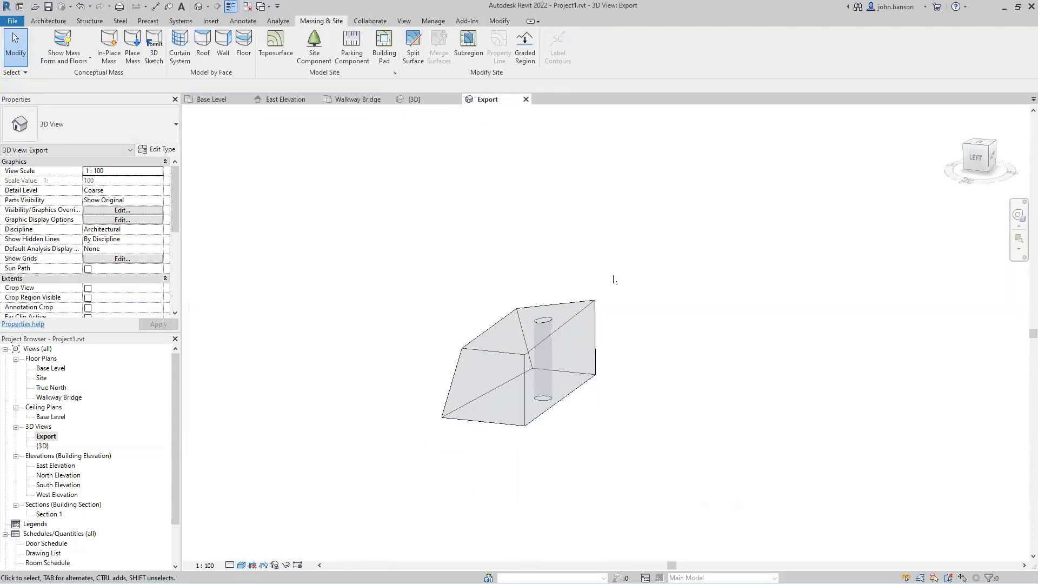
pyautogui.scroll(-3, 627, 275)
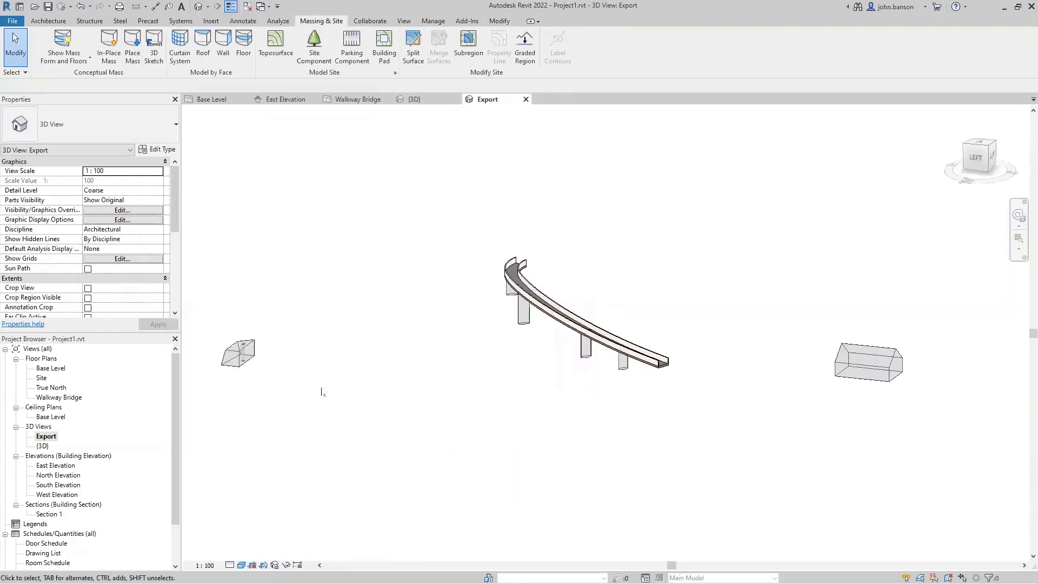
pyautogui.moveTo(217, 331); pyautogui.dragTo(221, 327)
pyautogui.press('Delete')
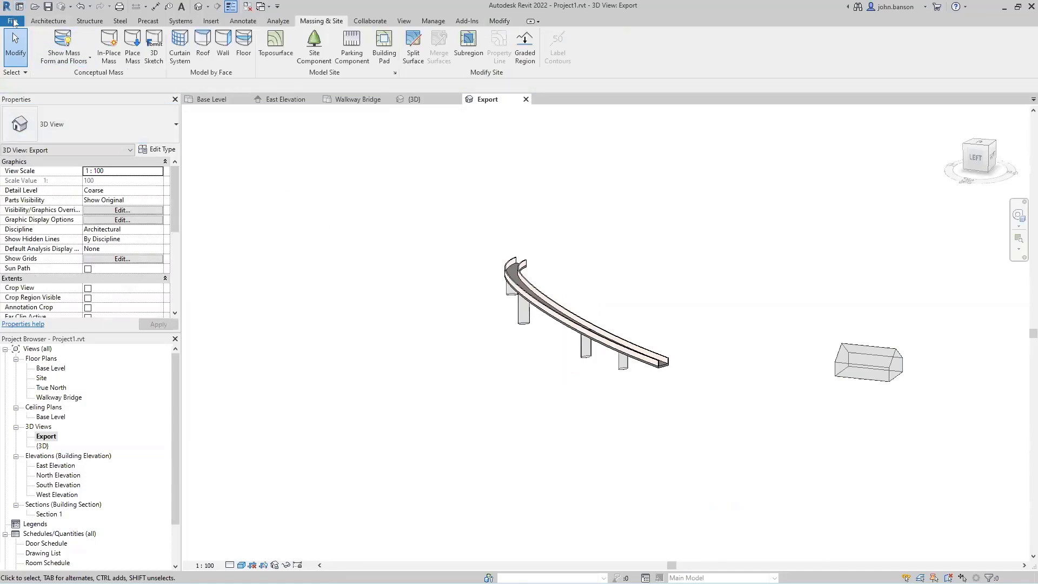
pyautogui.click(13, 21)
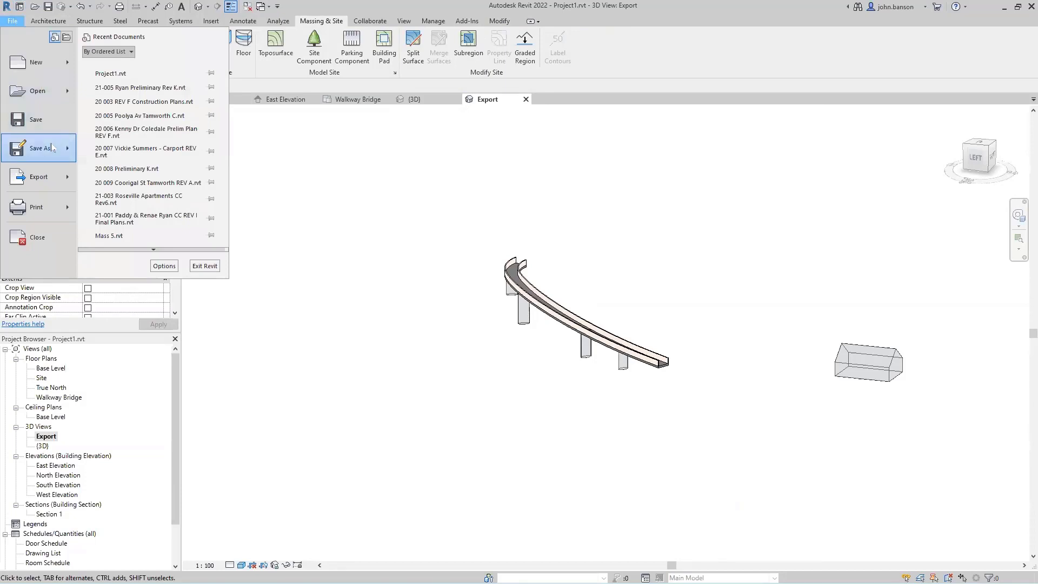
pyautogui.moveTo(51, 176)
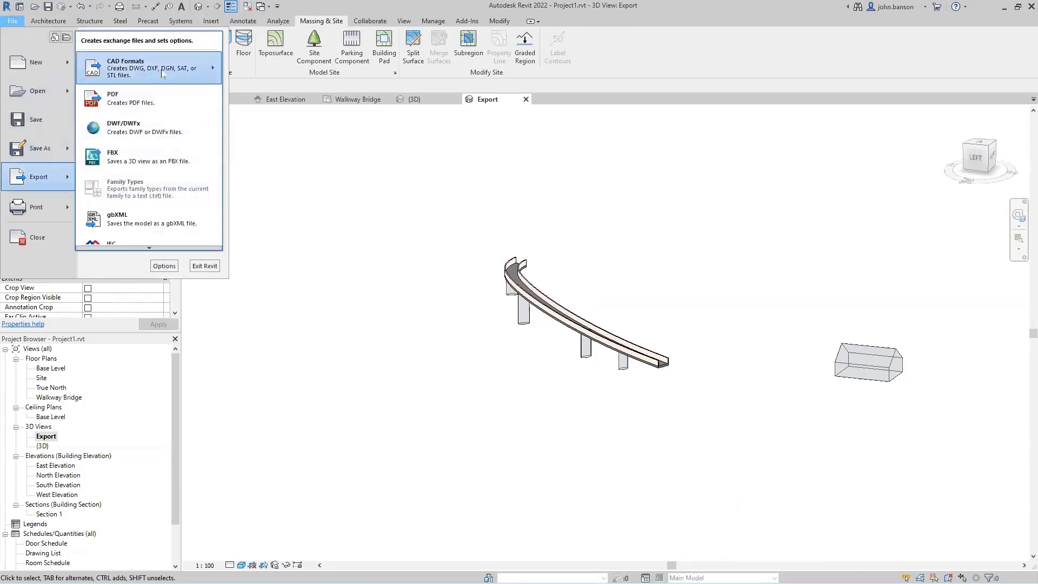
pyautogui.press('Escape')
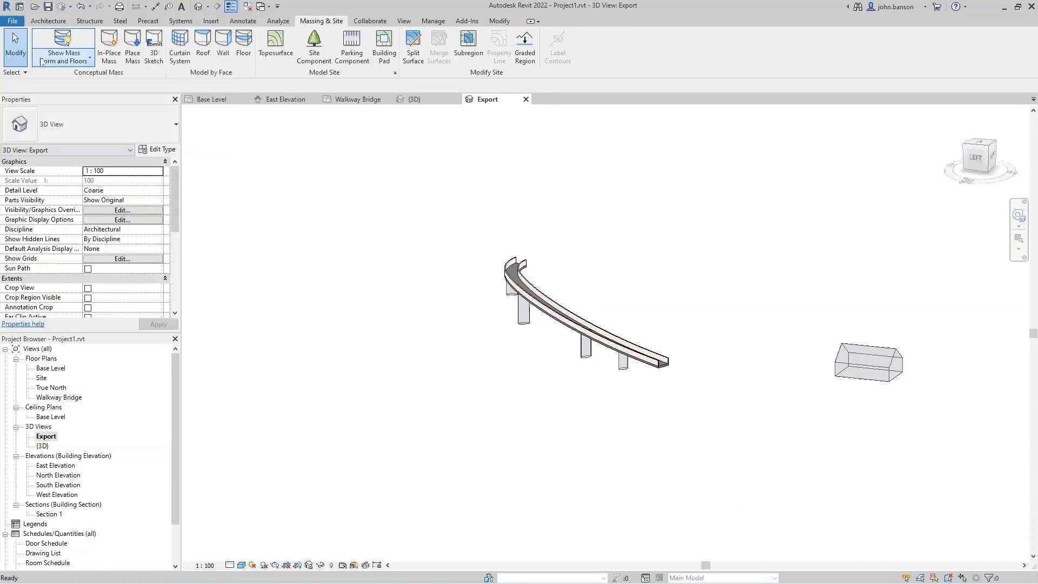
# Enable Show Mass Form and Floors, and confirm the DWG export setup with millimetre units and shared coordinates.
pyautogui.click(63, 43)
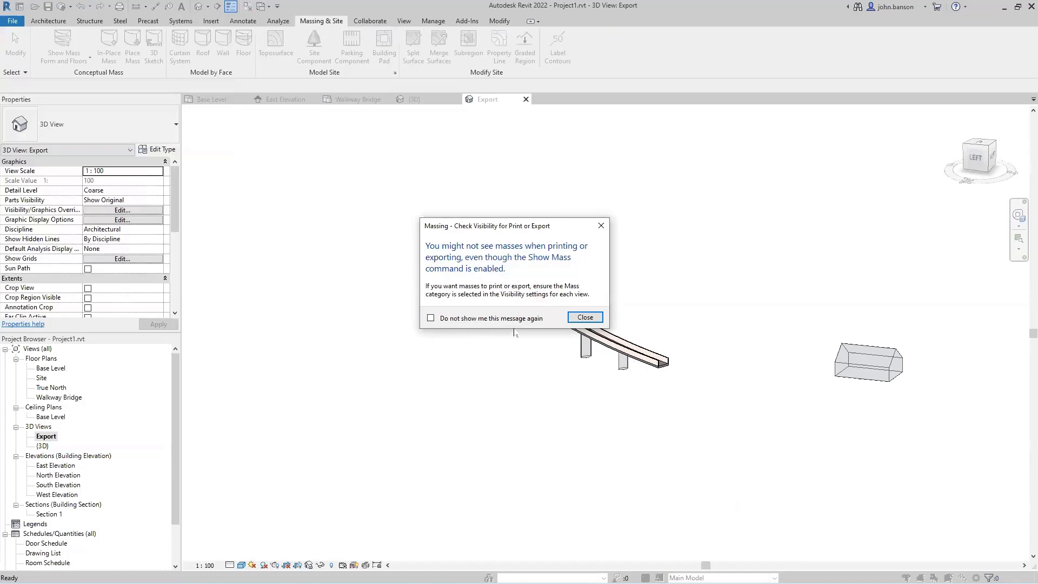
pyautogui.click(585, 317)
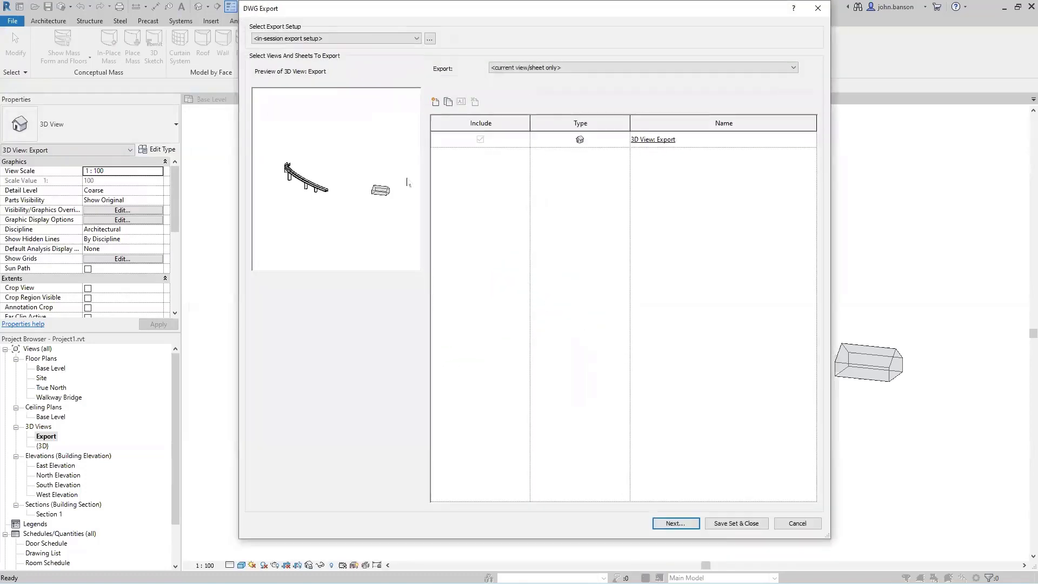
pyautogui.click(430, 38)
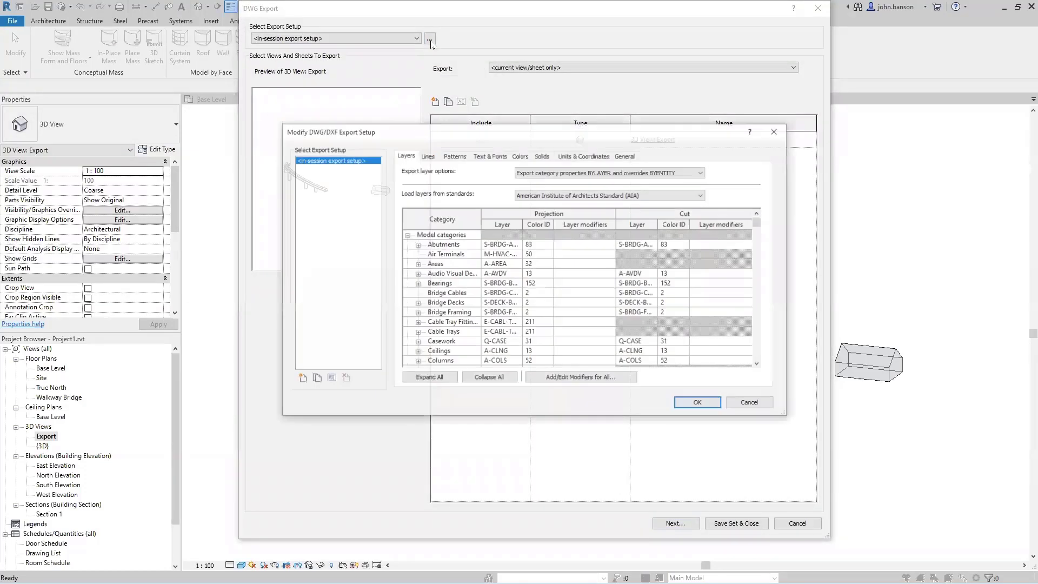
pyautogui.click(585, 156)
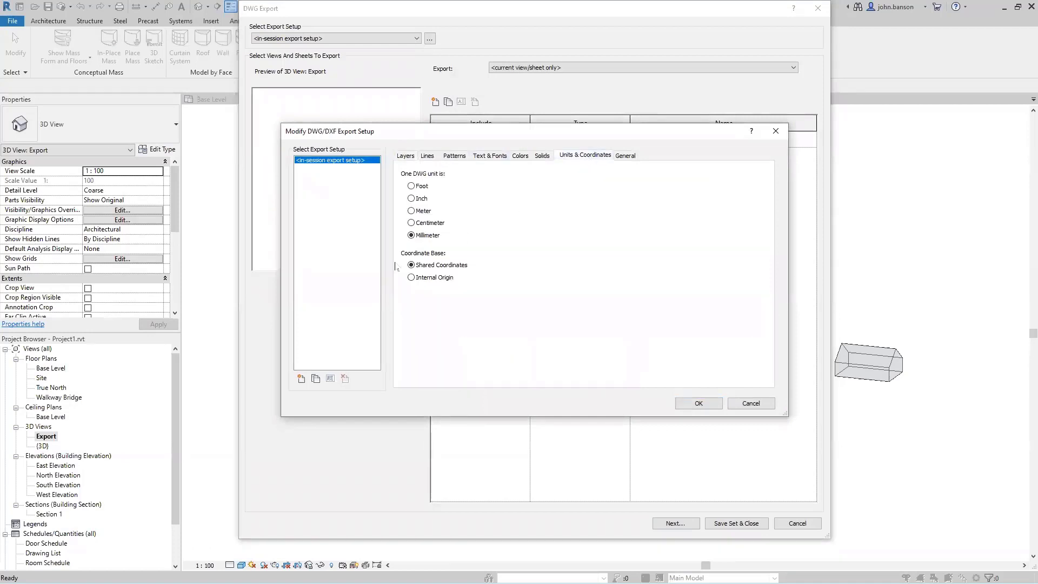
pyautogui.click(698, 403)
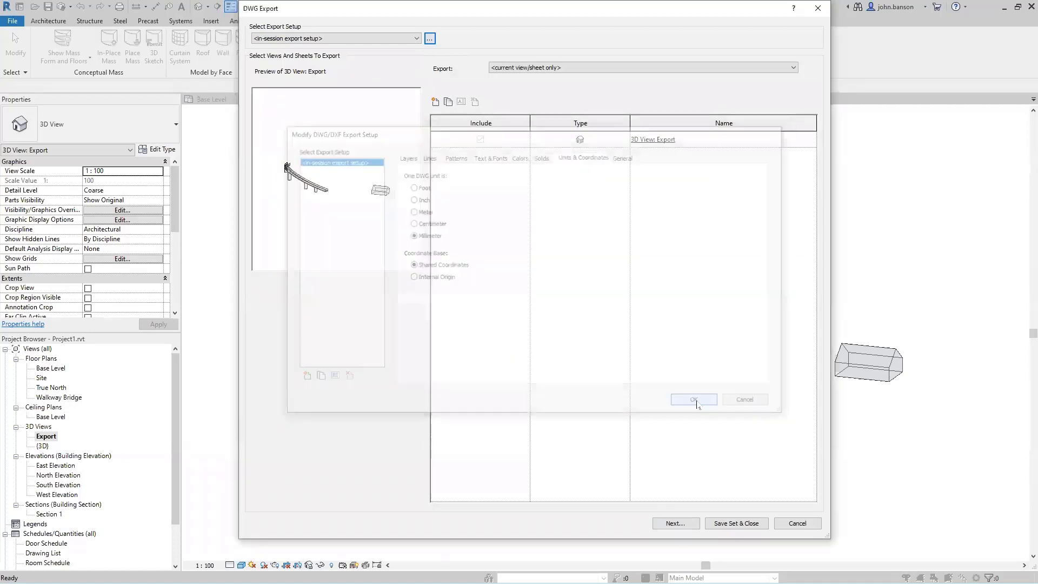
# Export the view as AutoCAD 2018 DWG "Project1 - 3D View - Export" into the Walkway Bridge folder, replacing the existing file.
pyautogui.click(675, 523)
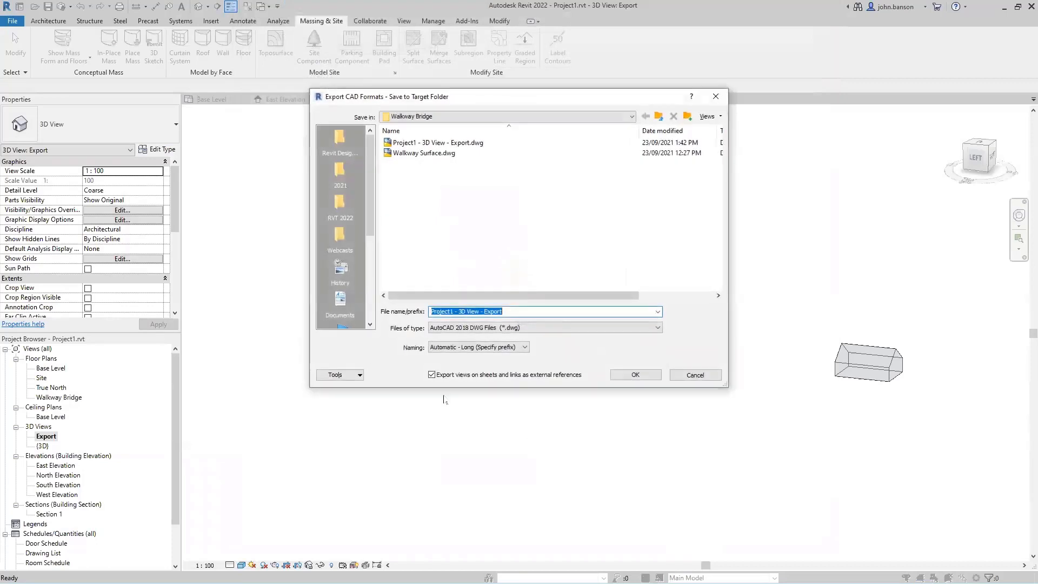
pyautogui.click(636, 375)
pyautogui.click(551, 327)
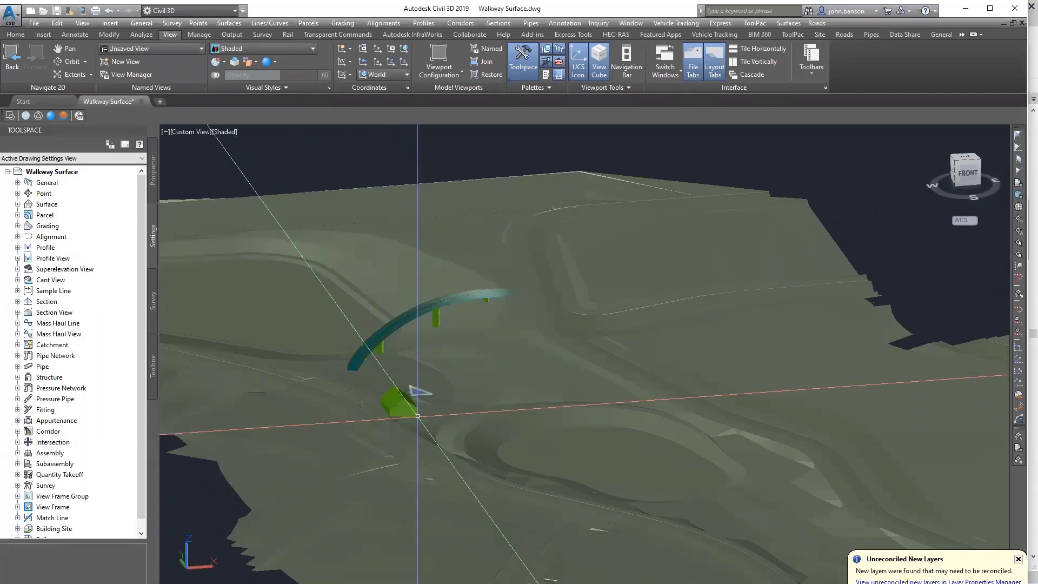
# In Civil 3D, examine how the gable mass and walkway bridge sit on the terrain of Walkway Surface.dwg.
pyautogui.scroll(3, 400, 324)
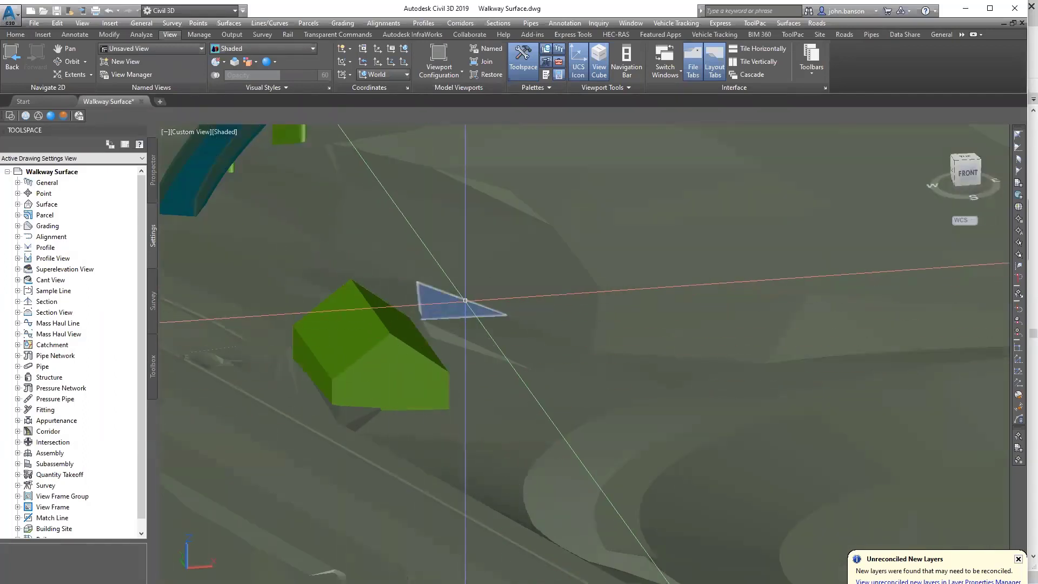
pyautogui.scroll(-1, 479, 285)
pyautogui.scroll(-4, 478, 285)
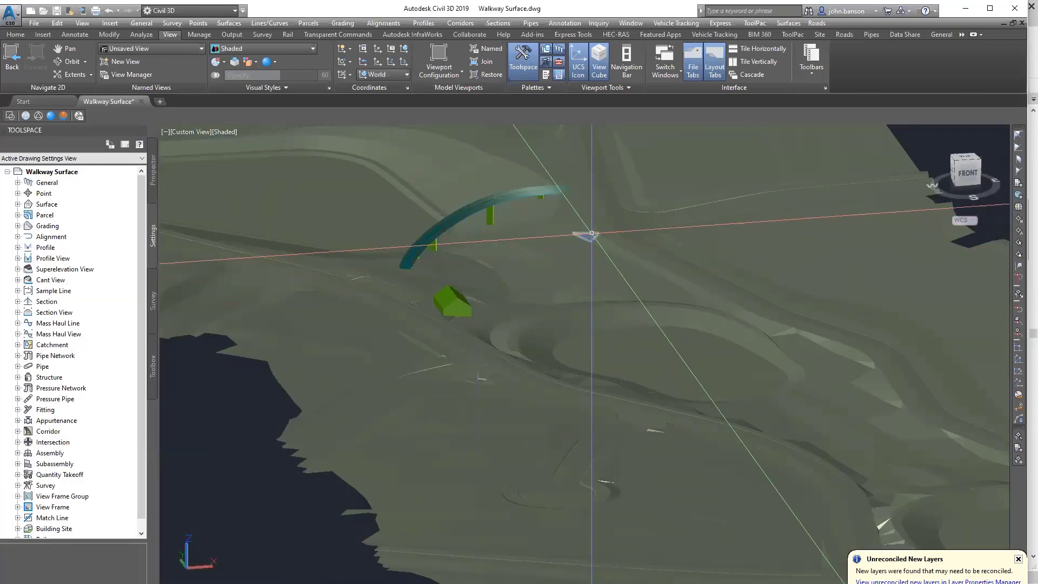
pyautogui.scroll(-3, 631, 182)
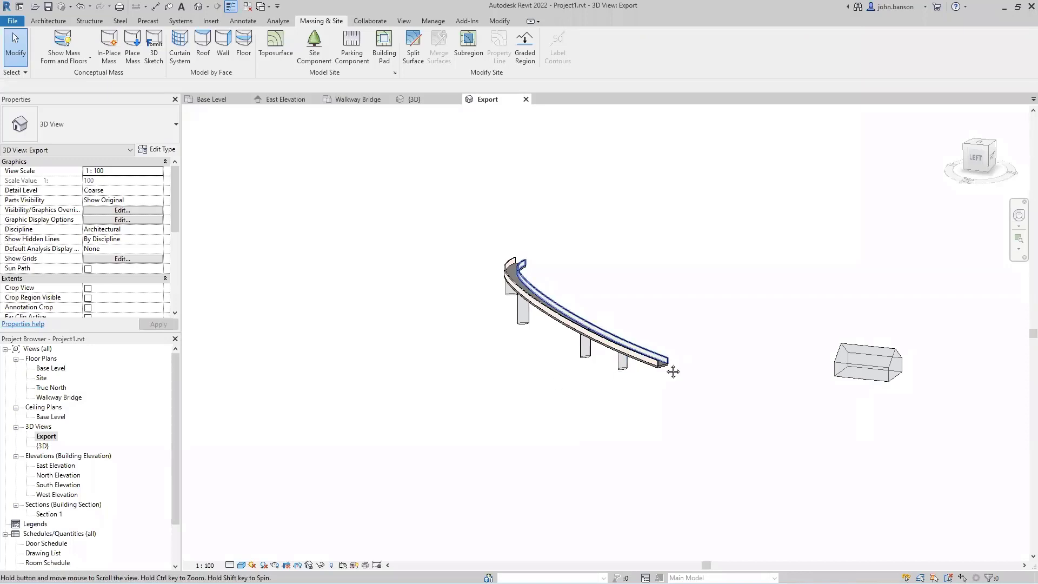
# In Revit, switch from the Export view to the {3D} view and open the walkway bridge mass for in-place editing.
pyautogui.moveTo(672, 371); pyautogui.dragTo(446, 361, button='middle')
pyautogui.scroll(4, 446, 362)
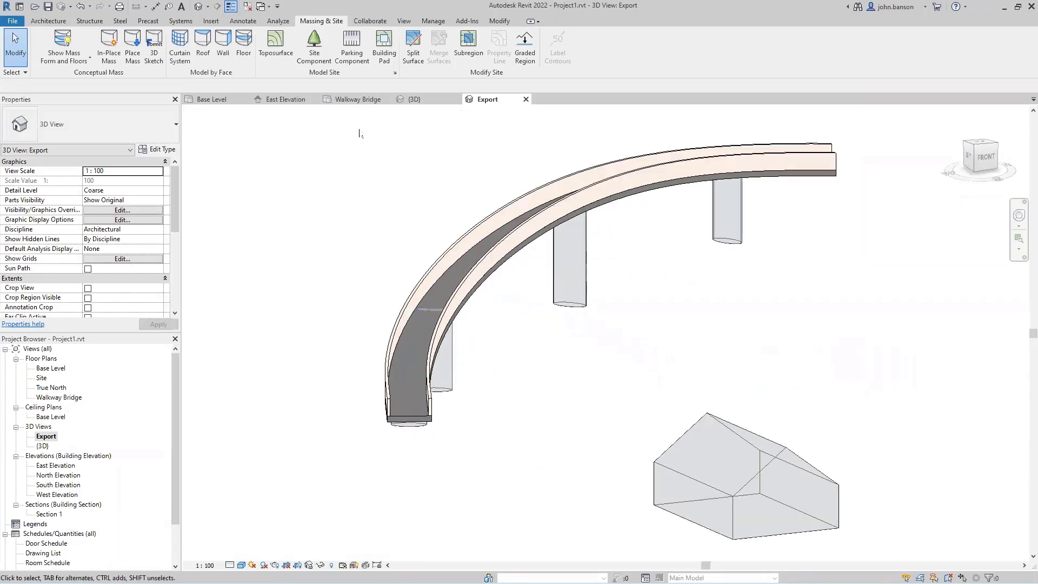
pyautogui.click(424, 100)
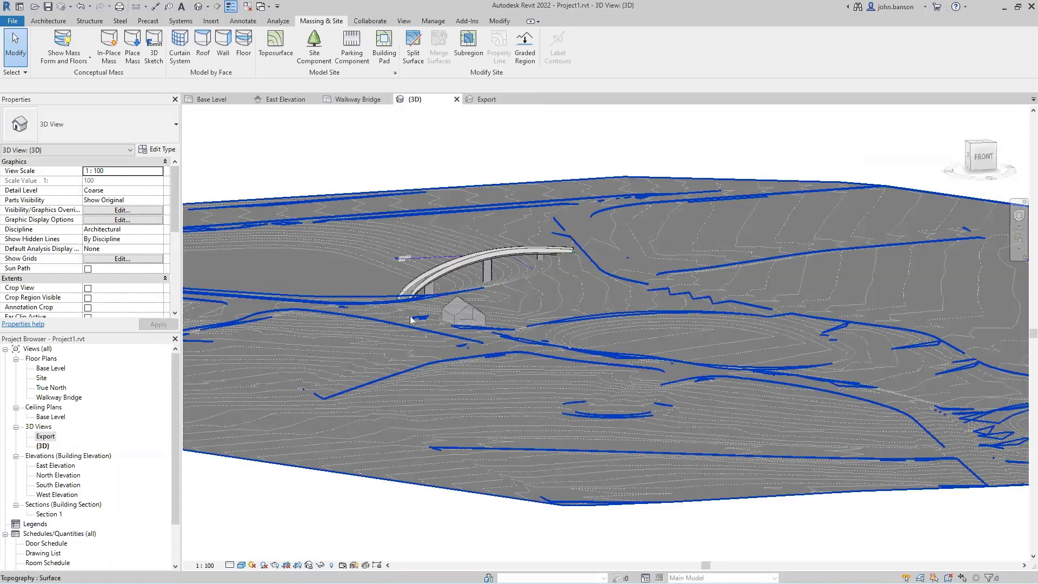
pyautogui.scroll(2, 405, 301)
pyautogui.scroll(3, 394, 313)
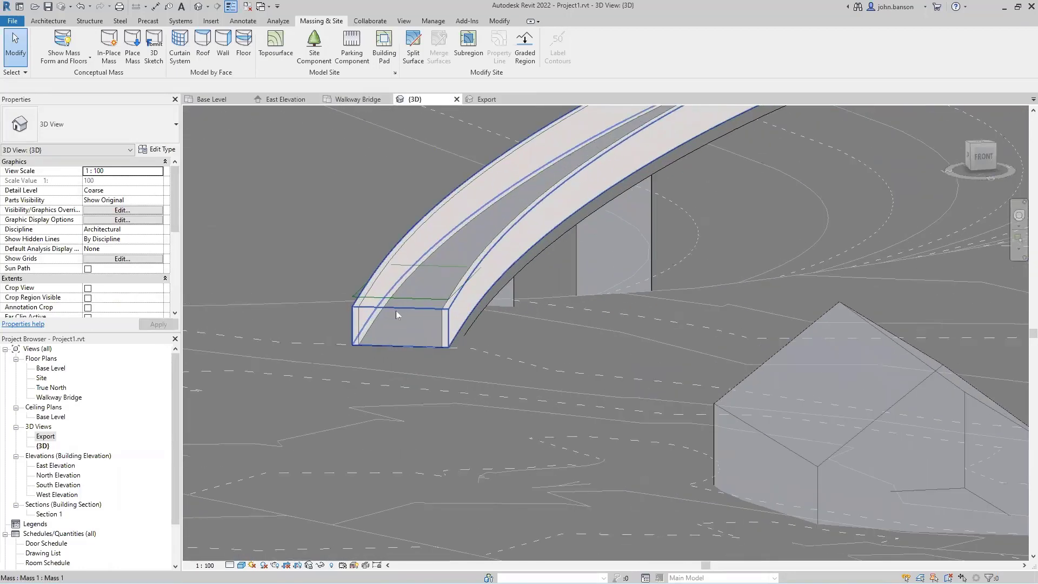
pyautogui.click(397, 312)
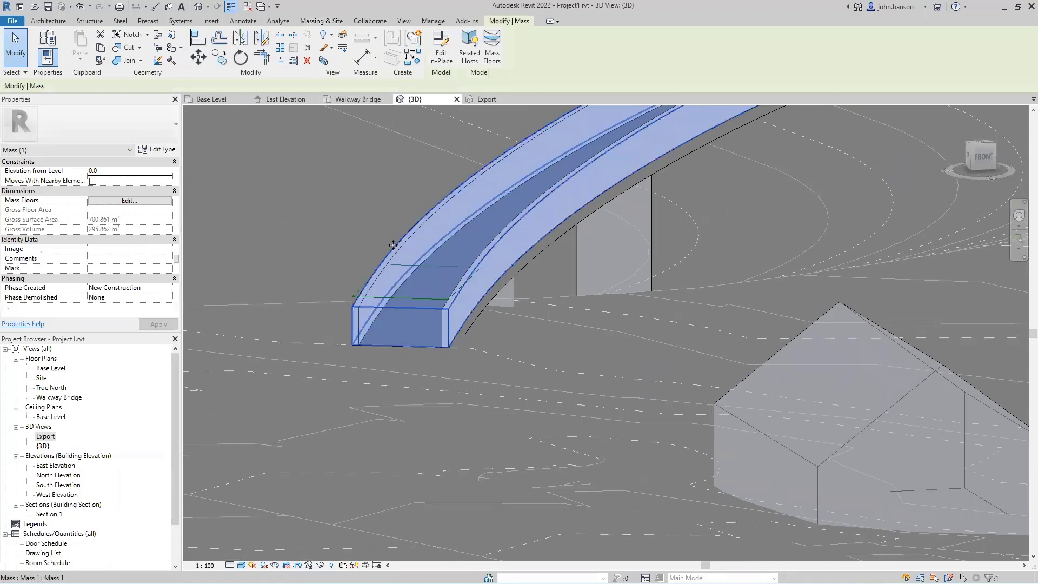
pyautogui.click(443, 53)
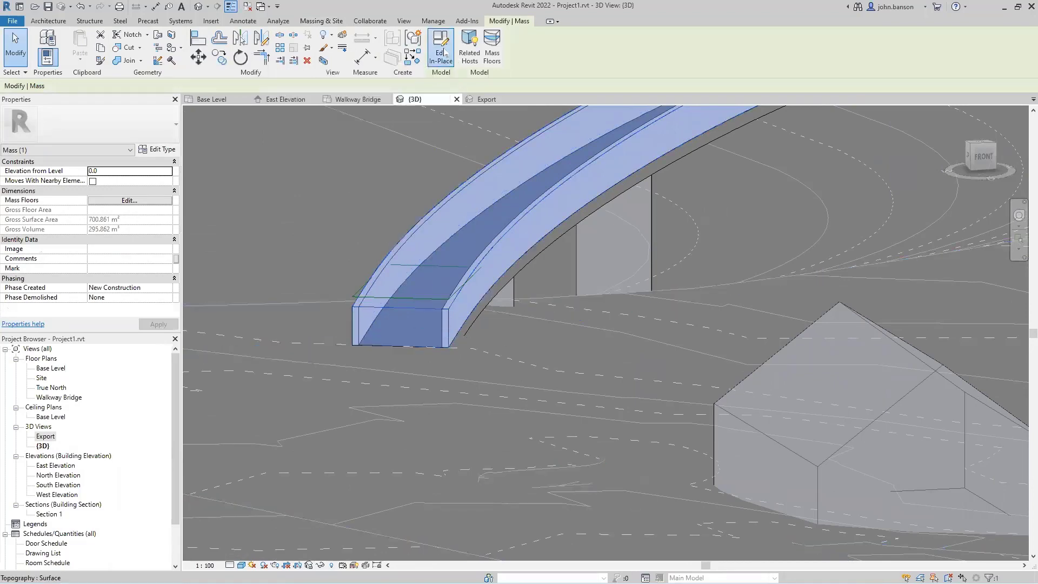
pyautogui.scroll(2, 348, 353)
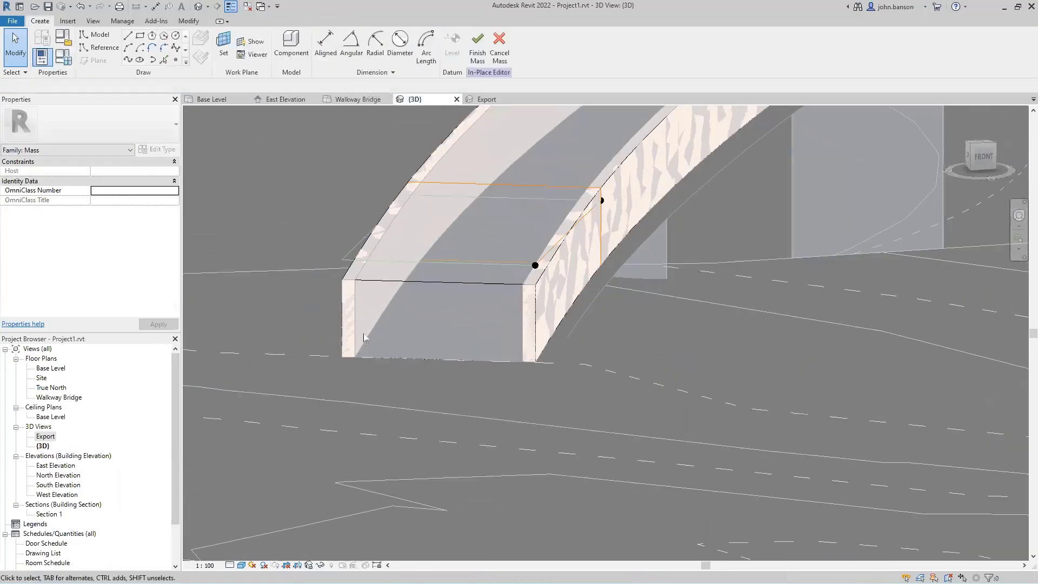
pyautogui.click(395, 280)
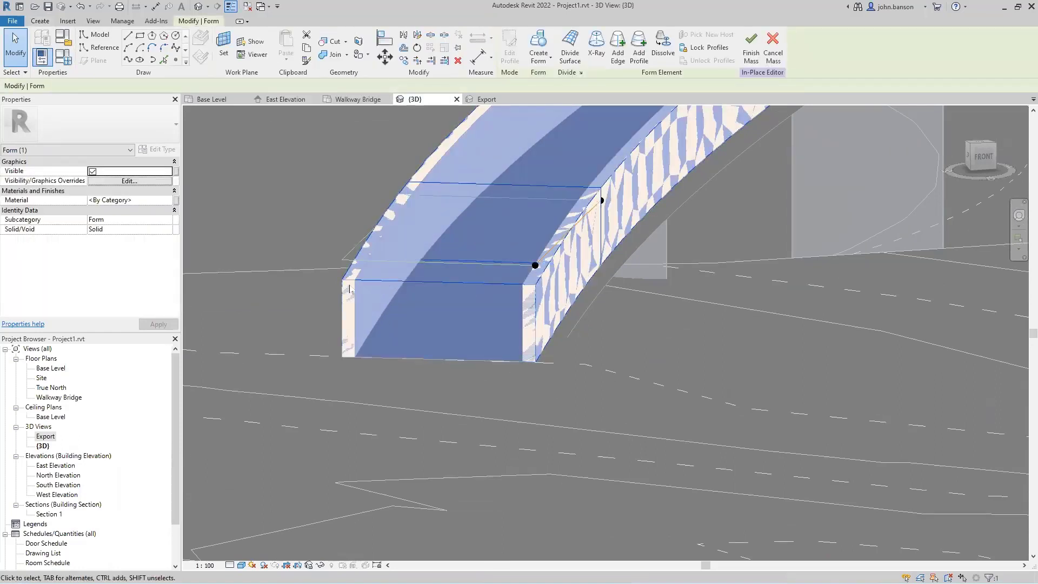
pyautogui.press('Escape')
pyautogui.click(457, 273)
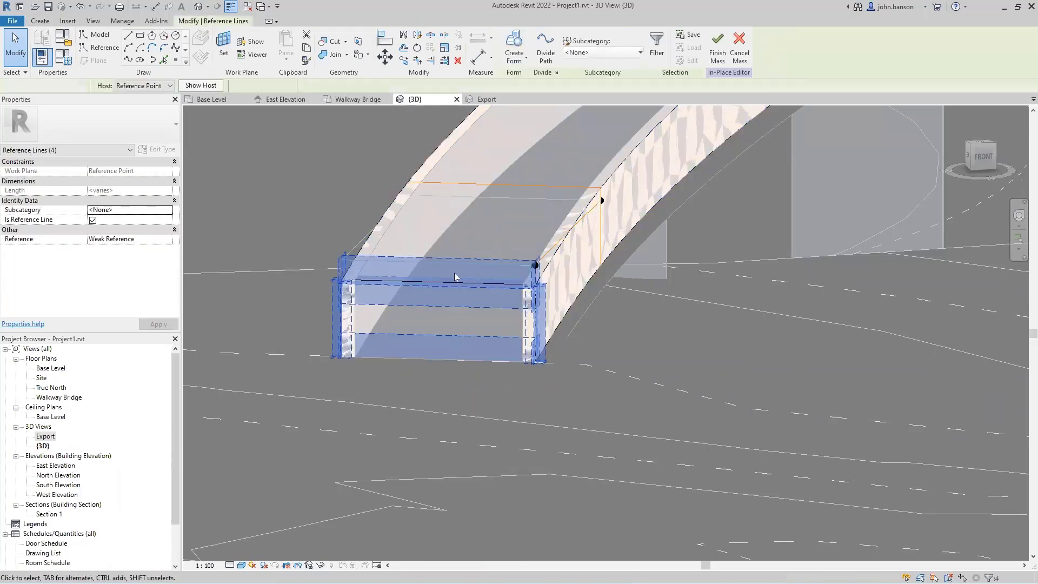
pyautogui.press('Escape')
pyautogui.click(447, 282)
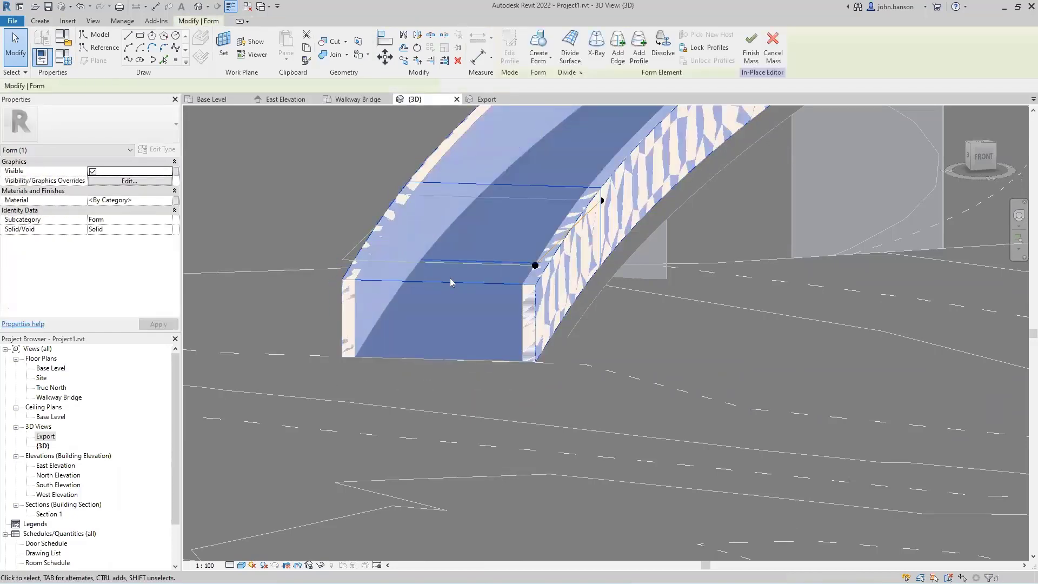
pyautogui.press('Escape')
# Raise the outer upper corner of the second profile from the bridge's near end by about 500 mm.
pyautogui.press('Tab')
pyautogui.click(463, 259)
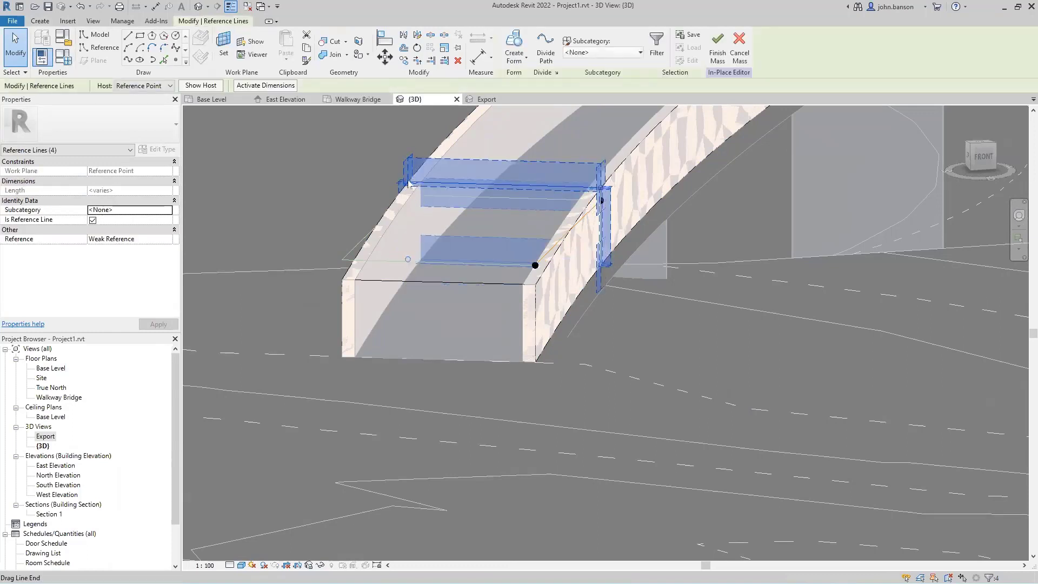
pyautogui.moveTo(409, 183); pyautogui.dragTo(401, 150)
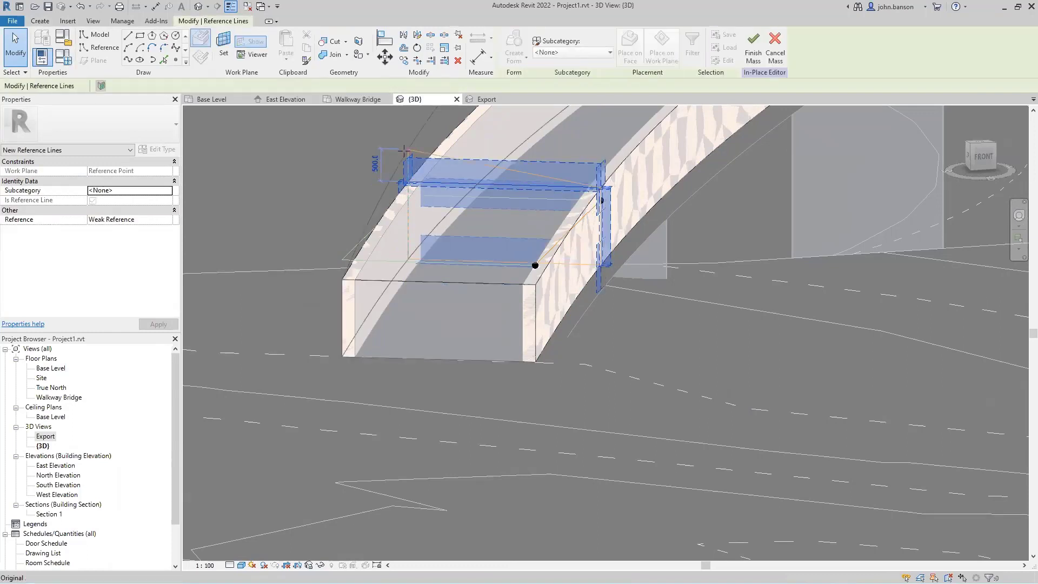
pyautogui.moveTo(319, 224); pyautogui.dragTo(266, 295, button='middle')
pyautogui.scroll(-3, 267, 294)
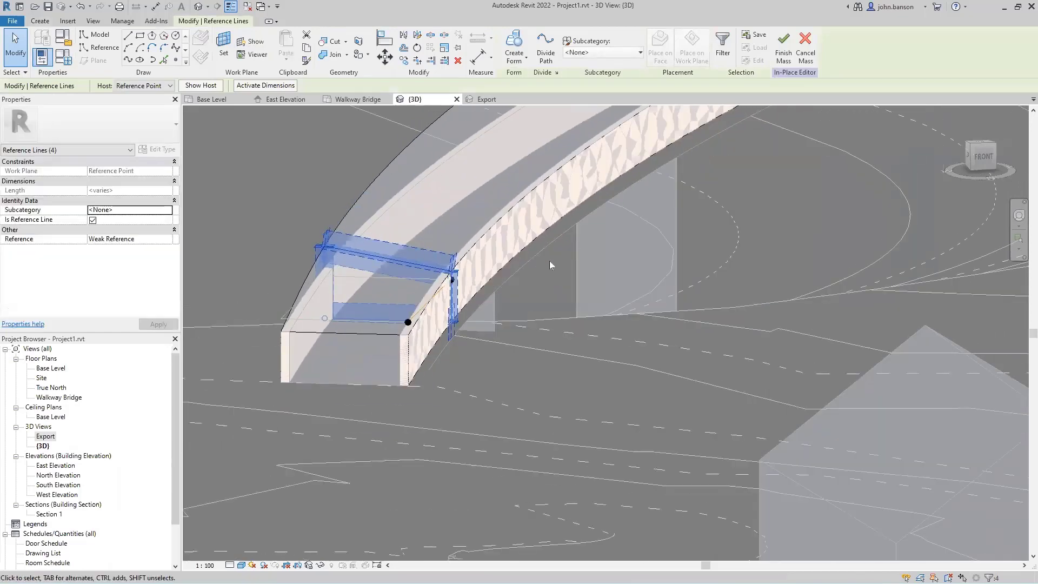
pyautogui.scroll(-2, 524, 210)
pyautogui.moveTo(555, 211); pyautogui.dragTo(535, 244, button='middle')
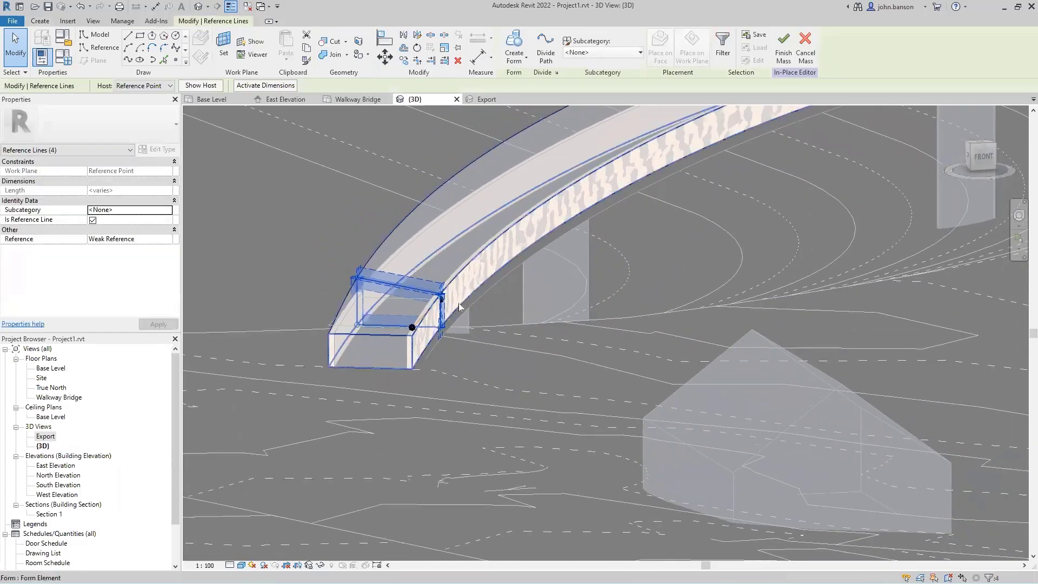
# Raise the same profile's other upper corner on the gable-mass side, and finish the in-place mass edit.
pyautogui.scroll(2, 433, 297)
pyautogui.moveTo(432, 297); pyautogui.dragTo(447, 277)
pyautogui.scroll(-2, 545, 321)
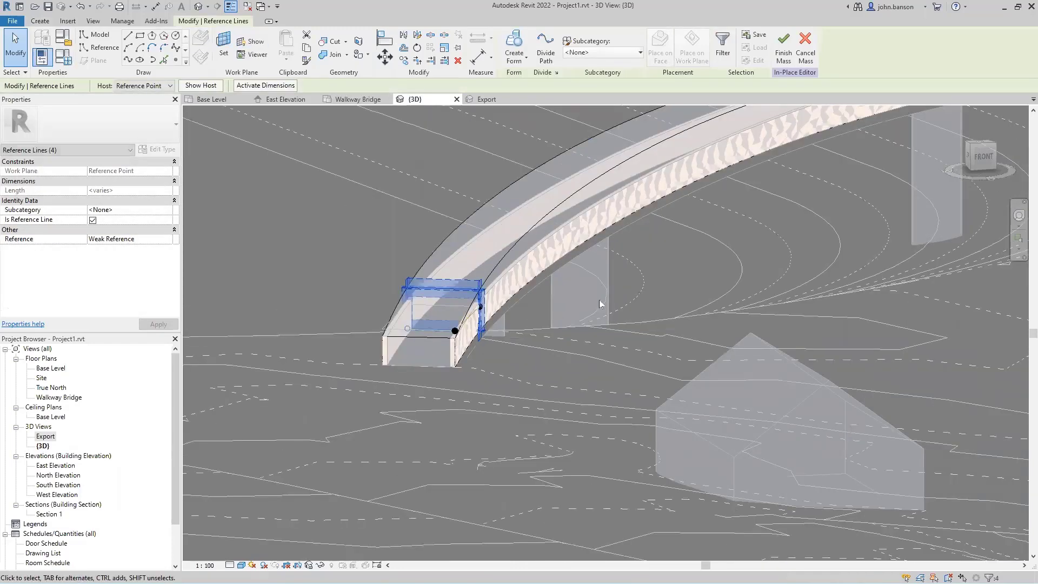
pyautogui.scroll(-1, 640, 292)
pyautogui.moveTo(505, 323); pyautogui.dragTo(276, 357, button='middle')
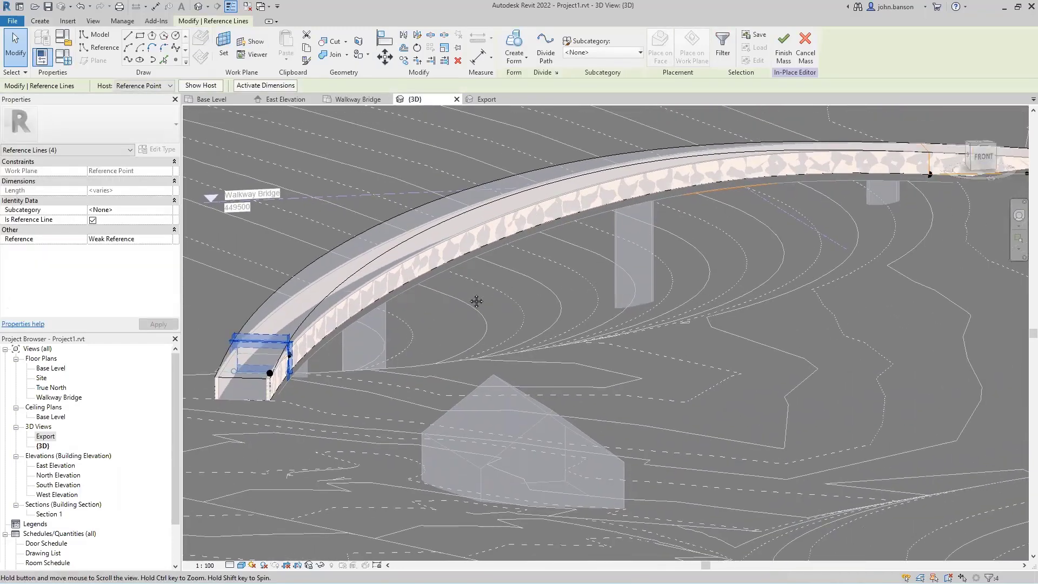
pyautogui.moveTo(475, 299); pyautogui.dragTo(630, 250, button='middle')
pyautogui.keyDown('shift'); pyautogui.moveTo(727, 255); pyautogui.dragTo(575, 348, button='middle'); pyautogui.keyUp('shift')
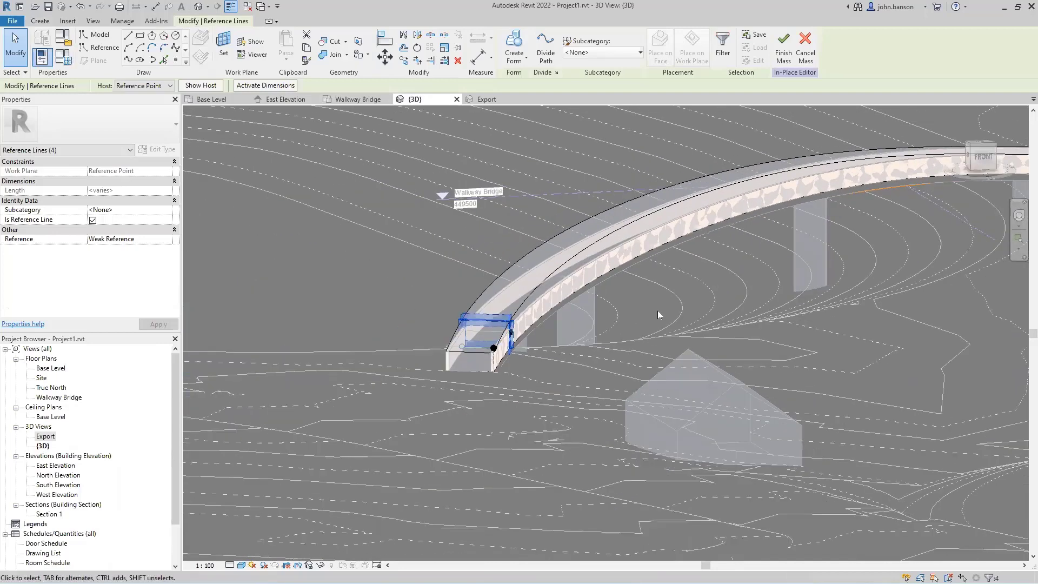
pyautogui.click(565, 378)
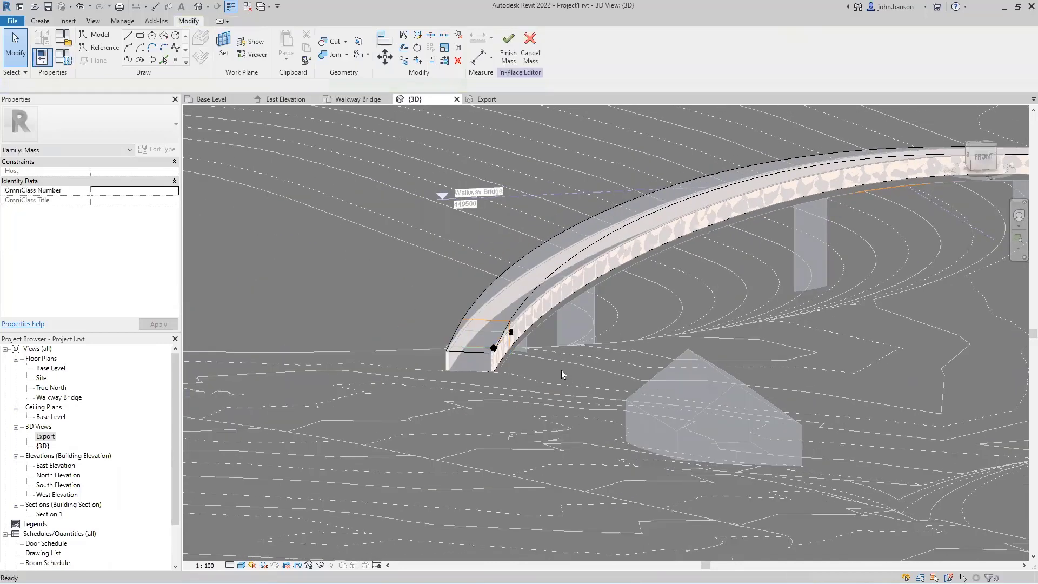
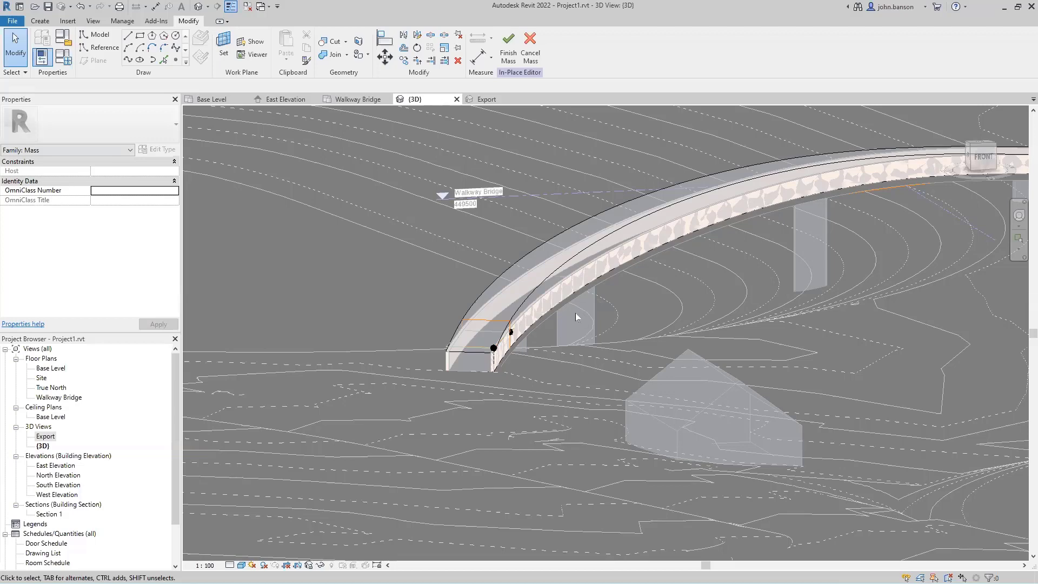
pyautogui.moveTo(600, 317); pyautogui.dragTo(542, 325, button='middle')
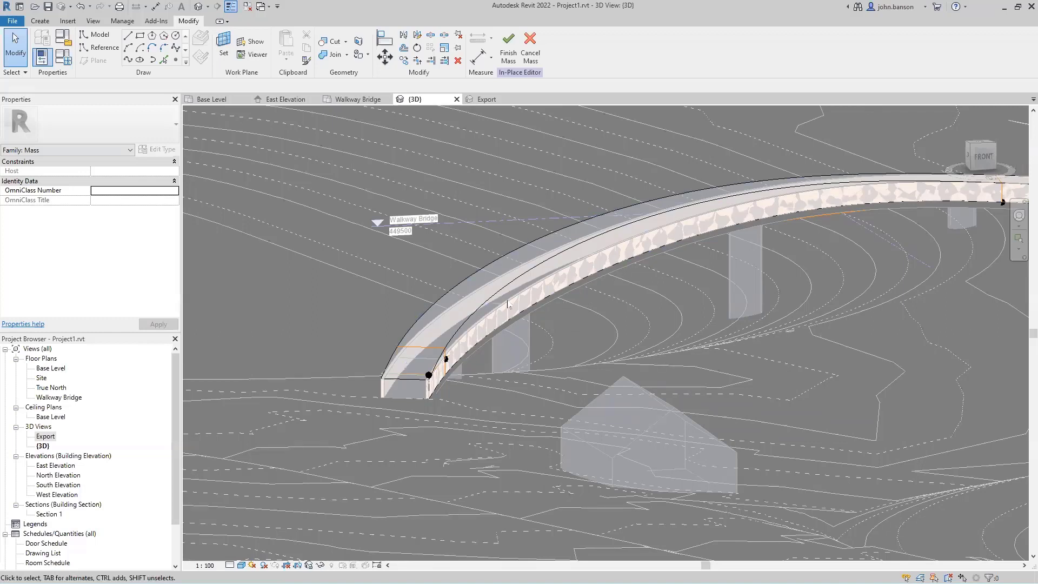
pyautogui.scroll(3, 486, 319)
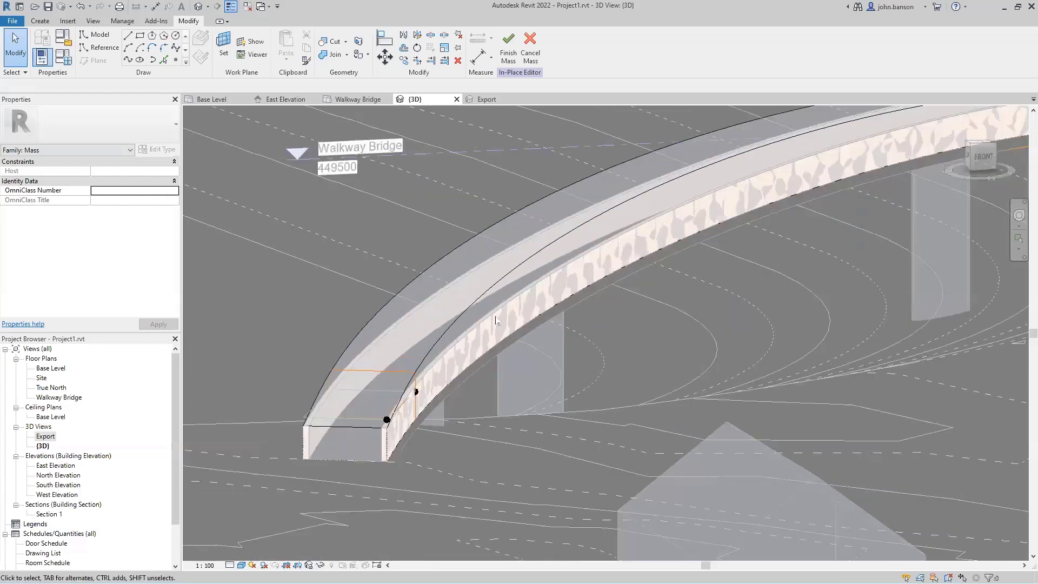
pyautogui.click(508, 46)
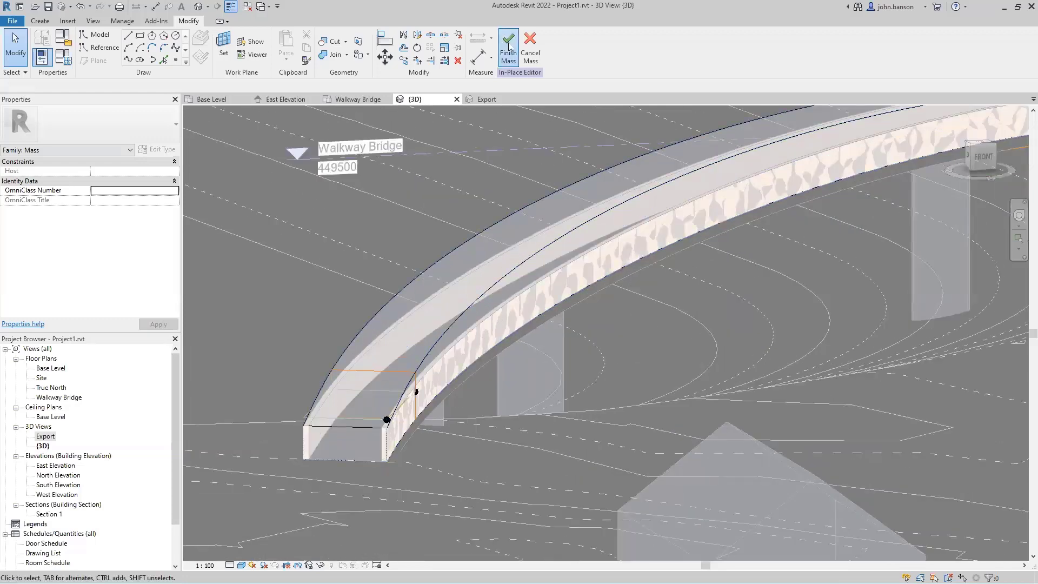
# Update both side walls of the walkway bridge to the faces of the reshaped mass.
pyautogui.rightClick(490, 319)
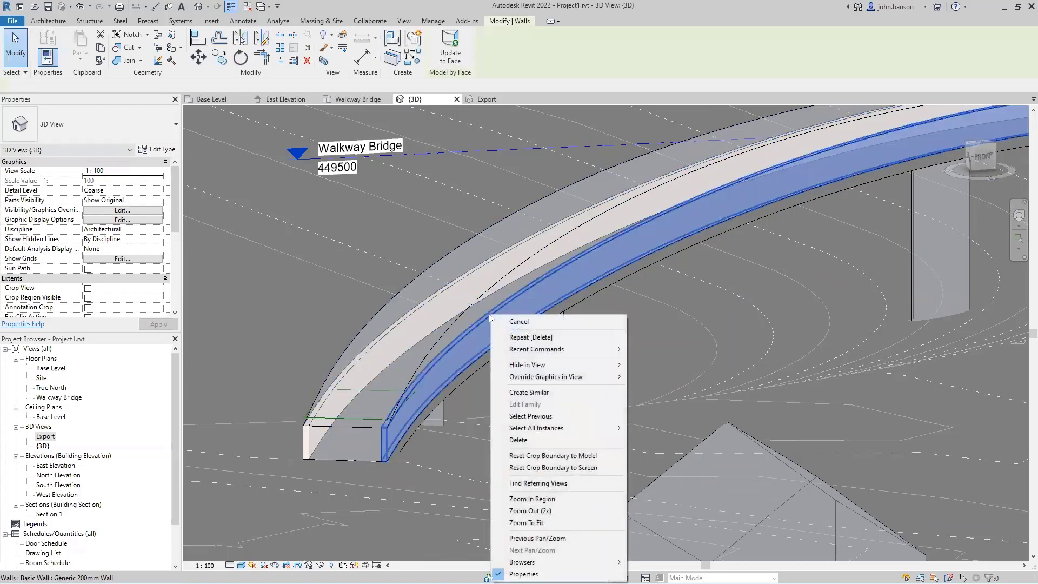
pyautogui.click(477, 316)
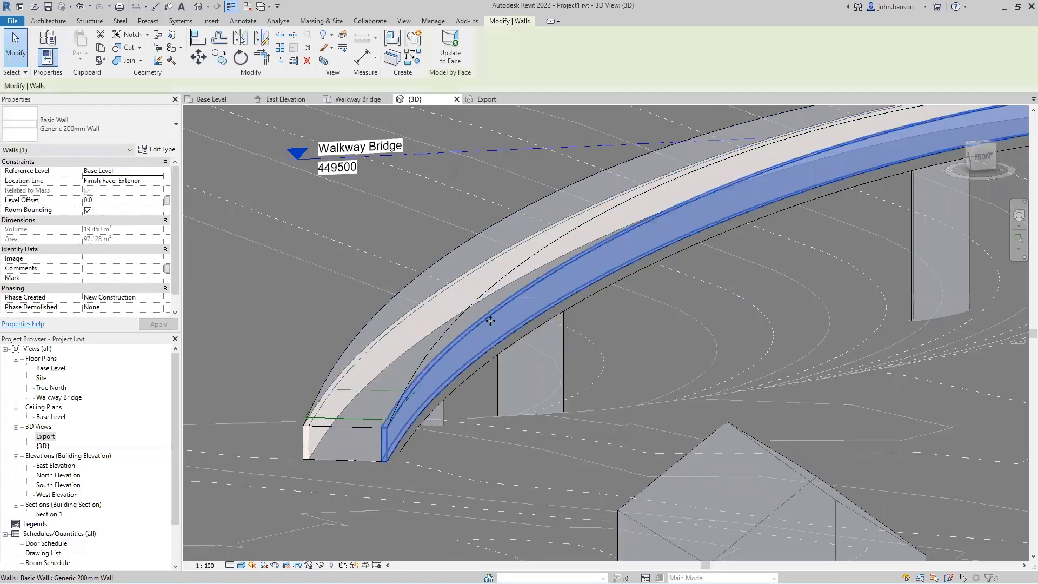
pyautogui.click(451, 43)
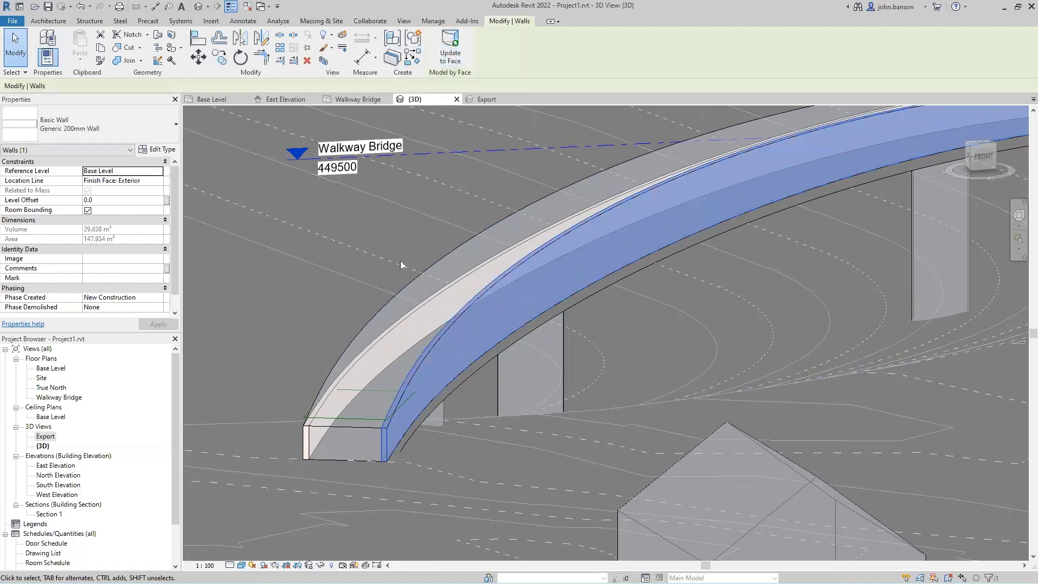
pyautogui.click(400, 325)
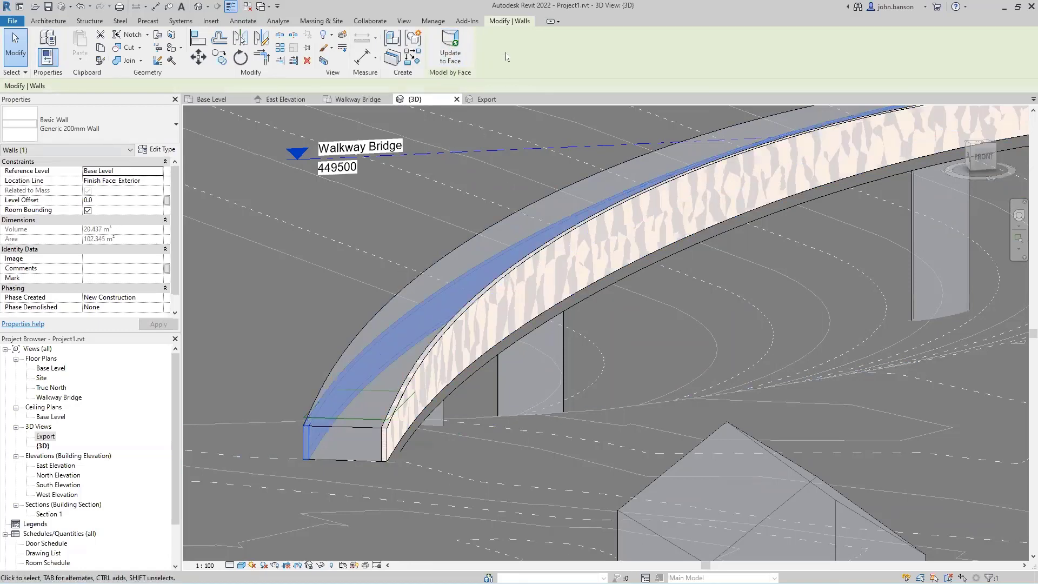
pyautogui.click(453, 44)
pyautogui.press('Escape')
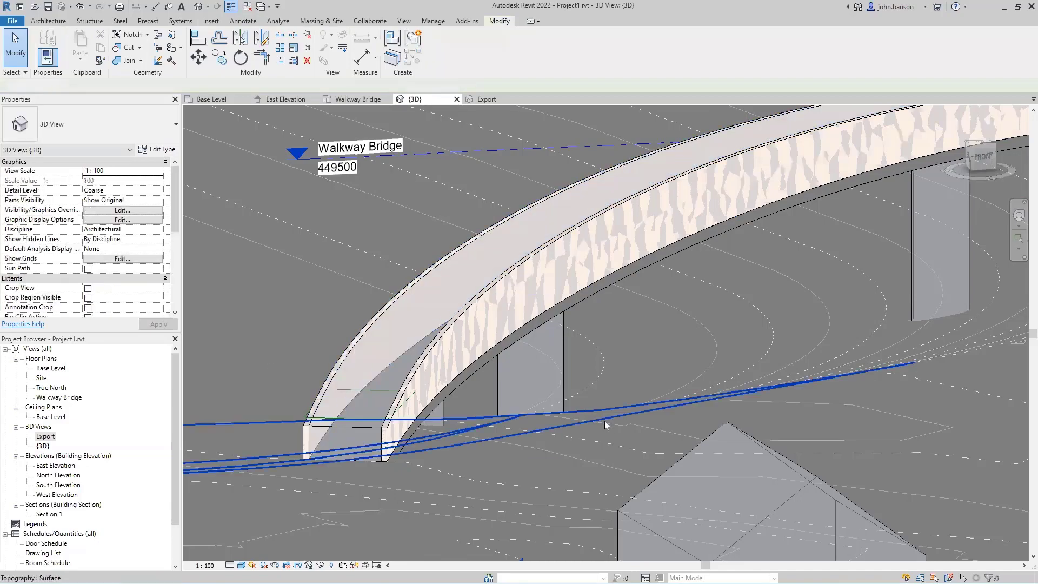
# Place RPC Tree - Deciduous: Lombardy Poplar - 12.2 Meters site components on the terrain beside and behind the walkway bridge.
pyautogui.scroll(-3, 604, 421)
pyautogui.scroll(-3, 605, 421)
pyautogui.keyDown('shift'); pyautogui.moveTo(604, 421); pyautogui.dragTo(441, 422, button='middle'); pyautogui.keyUp('shift')
pyautogui.scroll(3, 643, 339)
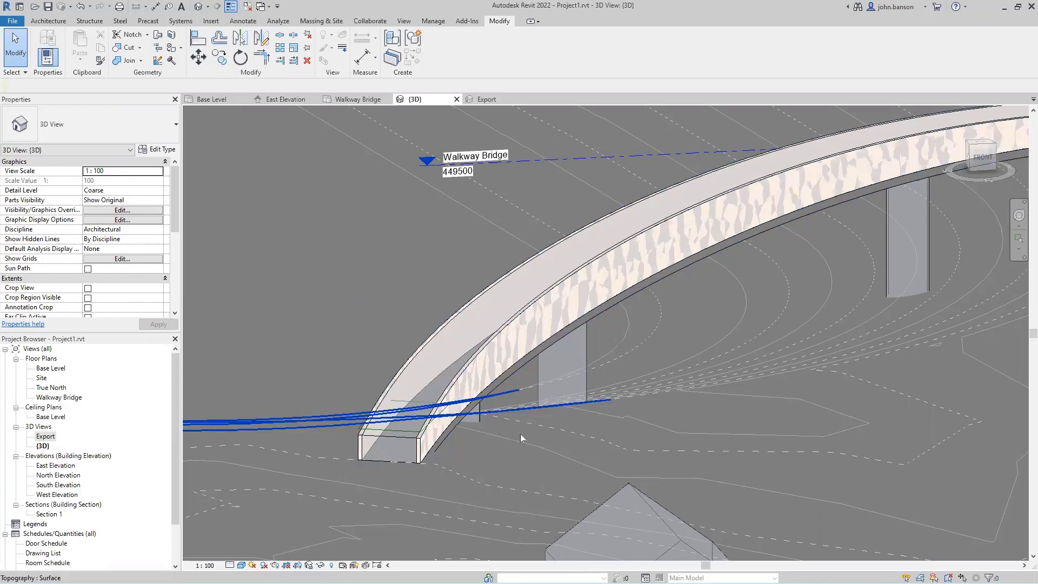
pyautogui.scroll(-1, 598, 437)
pyautogui.moveTo(664, 413); pyautogui.dragTo(524, 412, button='middle')
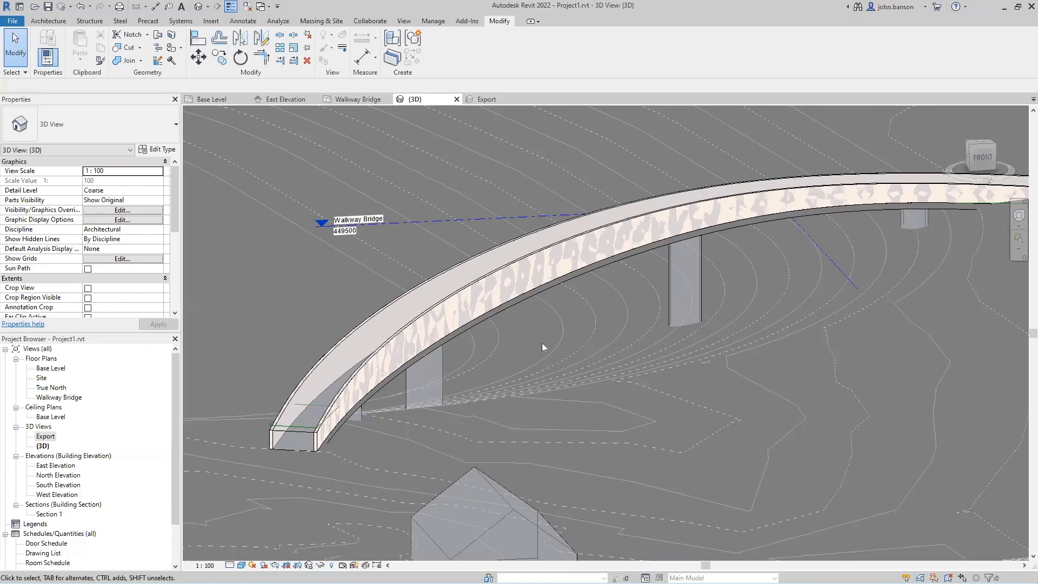
pyautogui.click(321, 20)
pyautogui.click(314, 50)
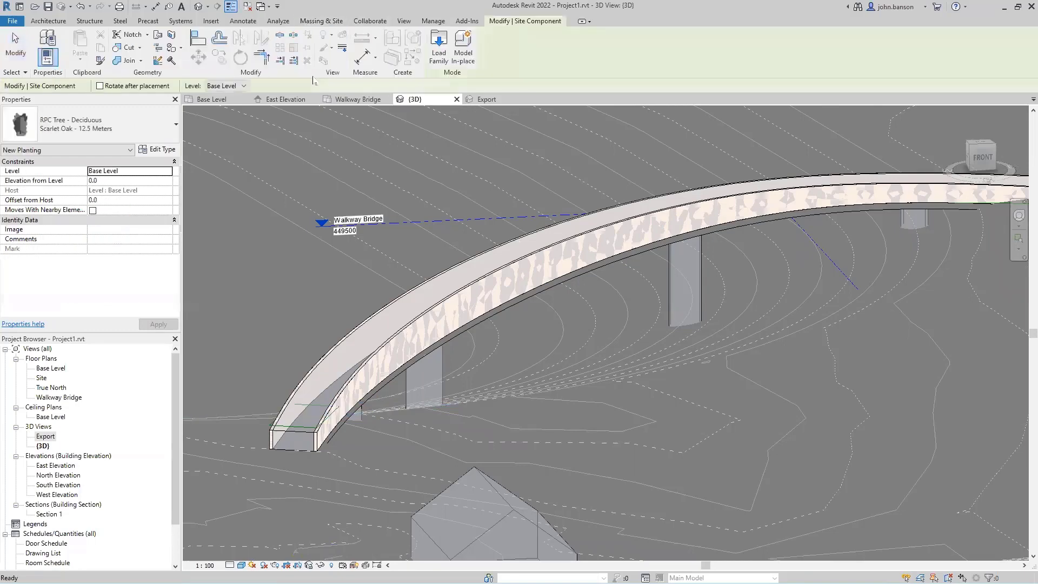
pyautogui.click(87, 132)
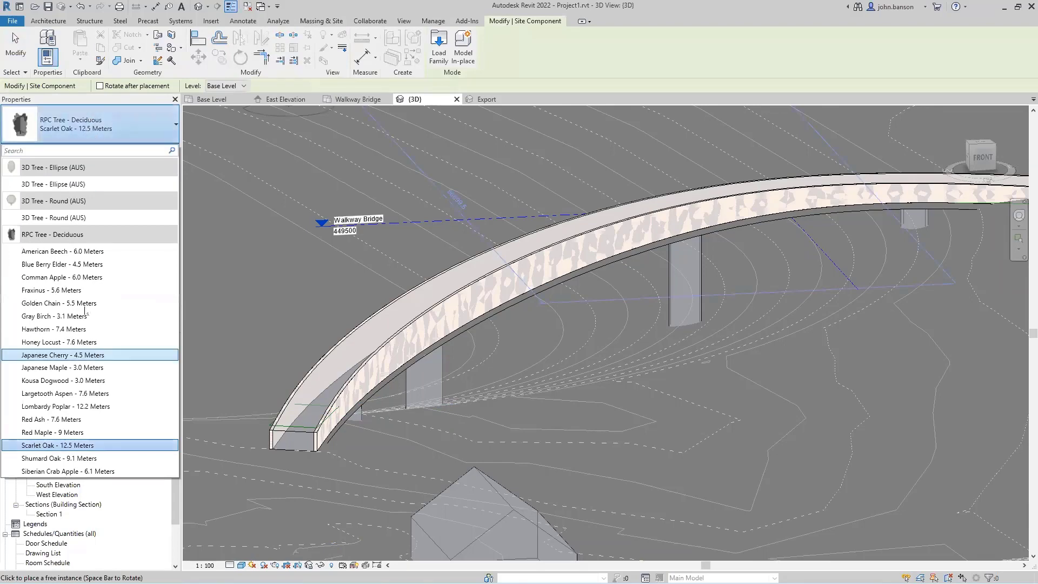
pyautogui.click(71, 408)
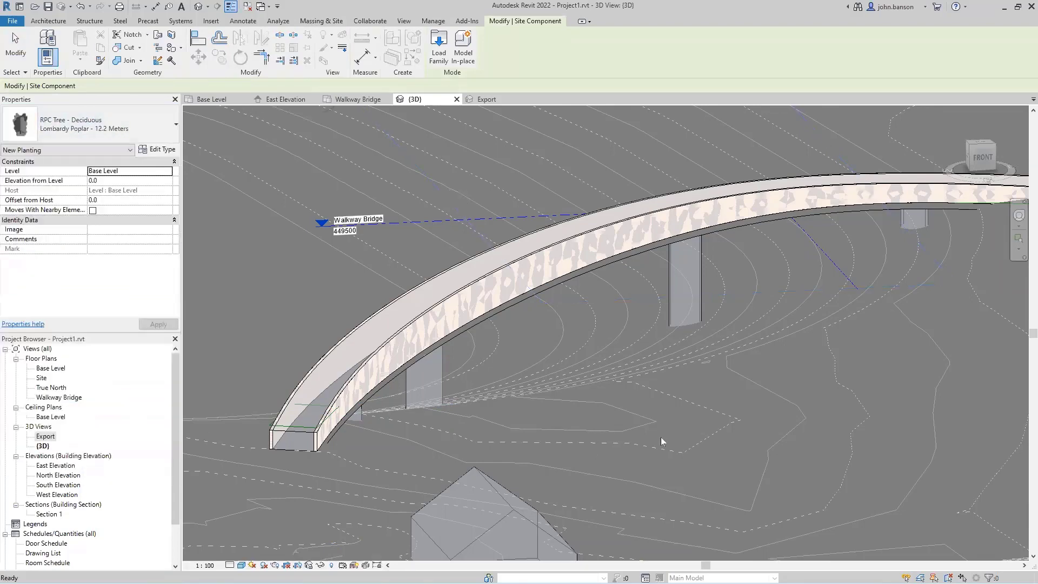
pyautogui.click(609, 358)
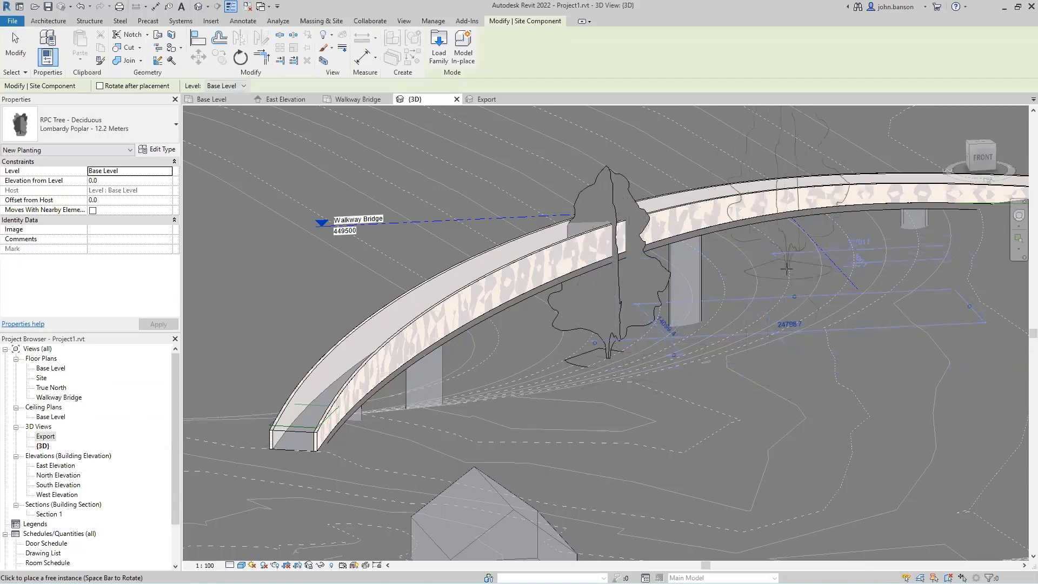
pyautogui.click(787, 267)
pyautogui.scroll(-2, 456, 418)
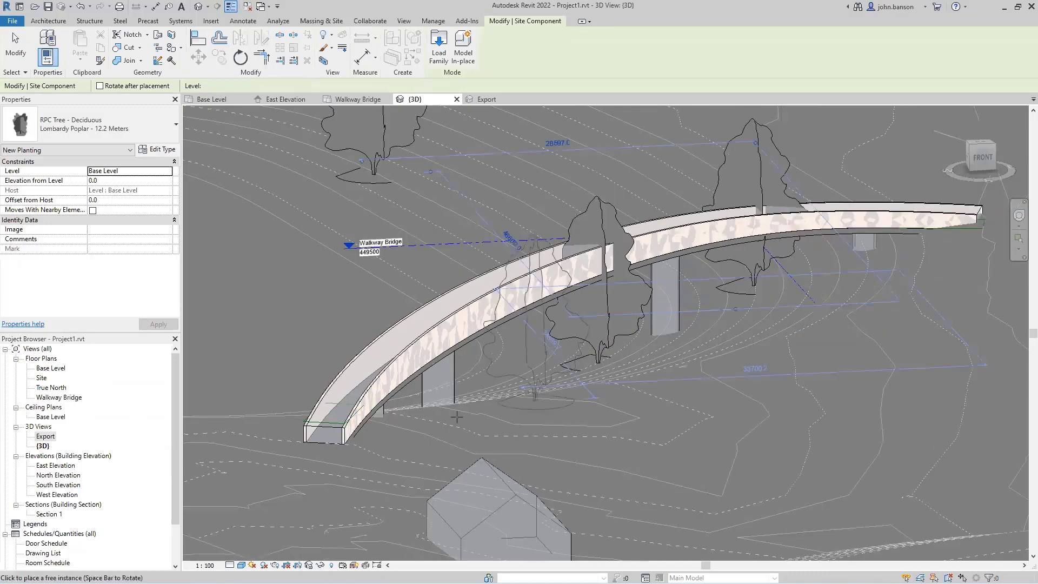
# Place an American Beech - 6.0 Meters tree next to the farthest poplar behind the bridge.
pyautogui.scroll(-2, 456, 417)
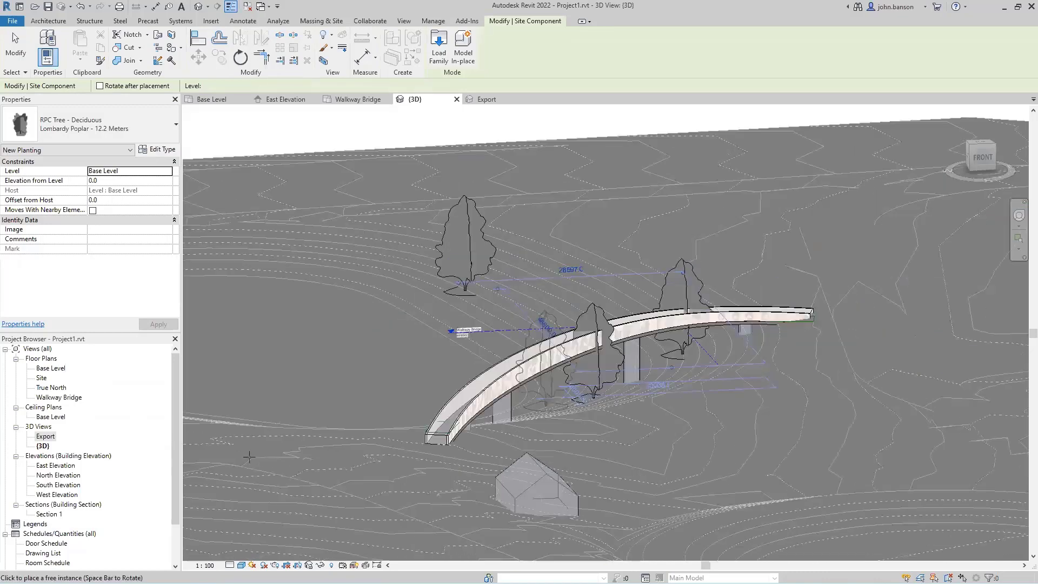
pyautogui.click(88, 134)
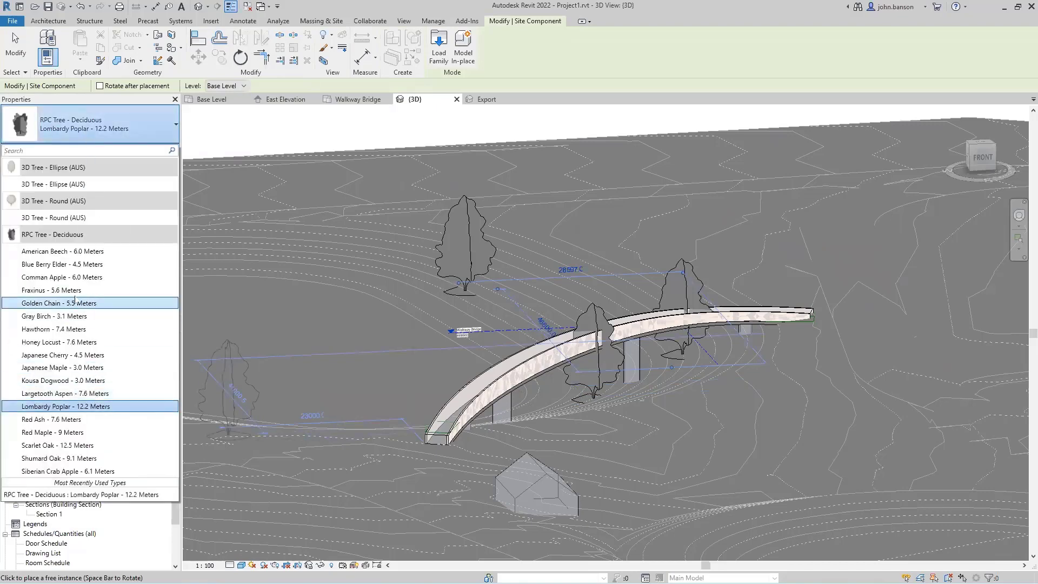
pyautogui.click(75, 253)
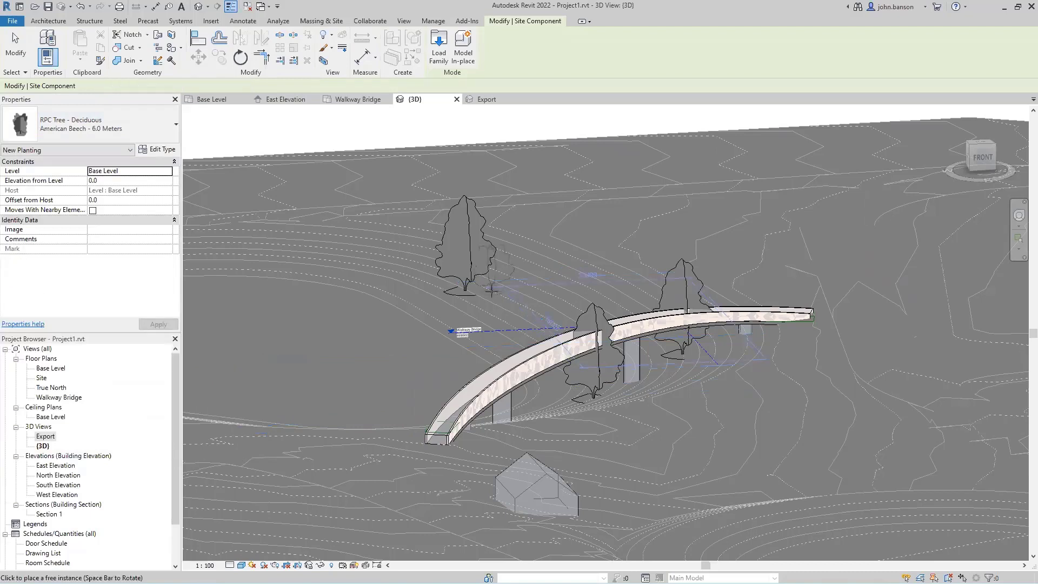
pyautogui.click(551, 300)
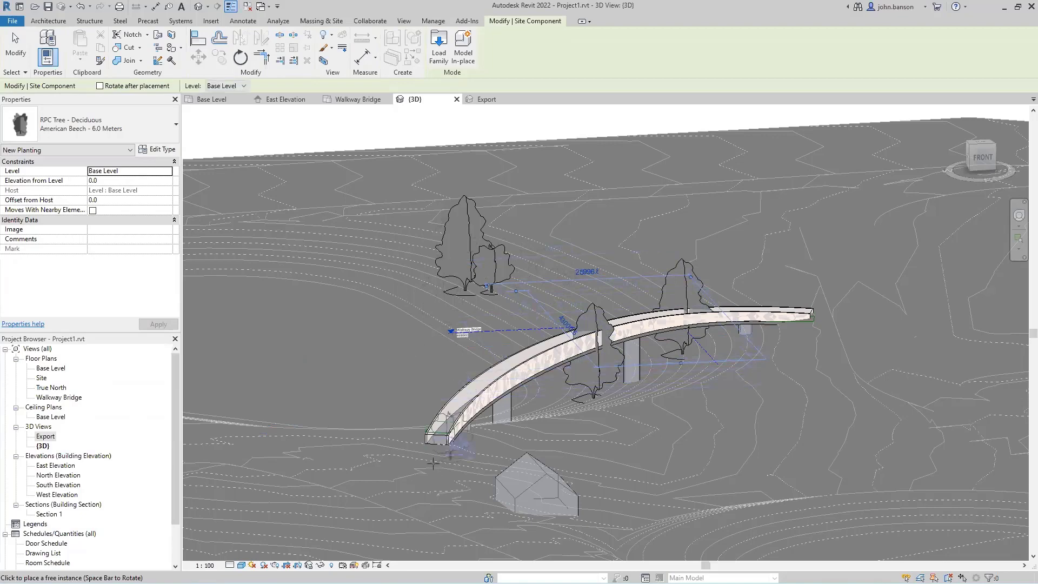
# Try an American Beech - 6.0 Meters tree at the middle of the bridge's near end, and delete it.
pyautogui.scroll(2, 436, 459)
pyautogui.scroll(4, 436, 459)
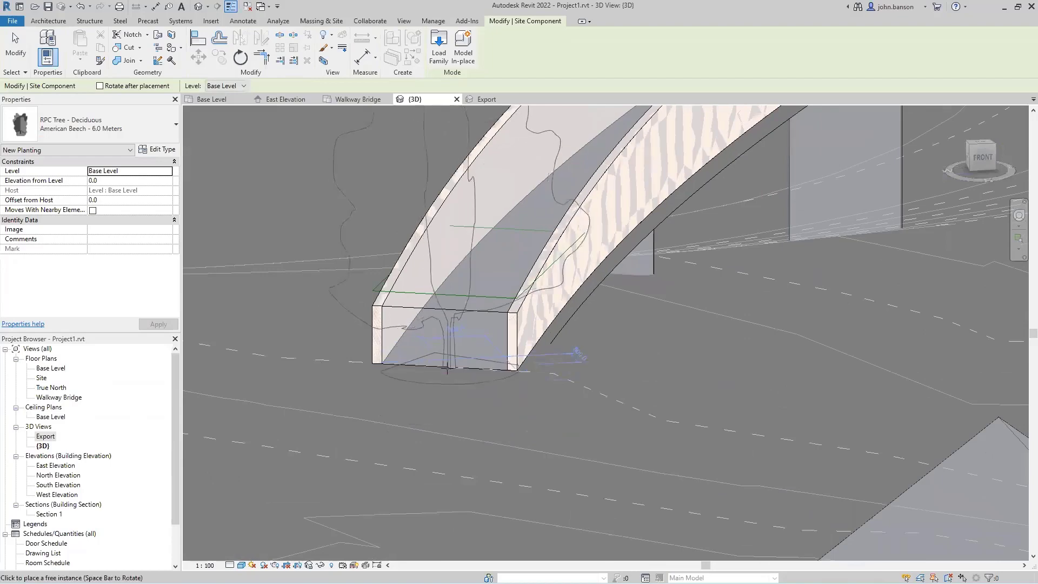
pyautogui.click(447, 371)
pyautogui.press('Escape')
pyautogui.press('Escape')
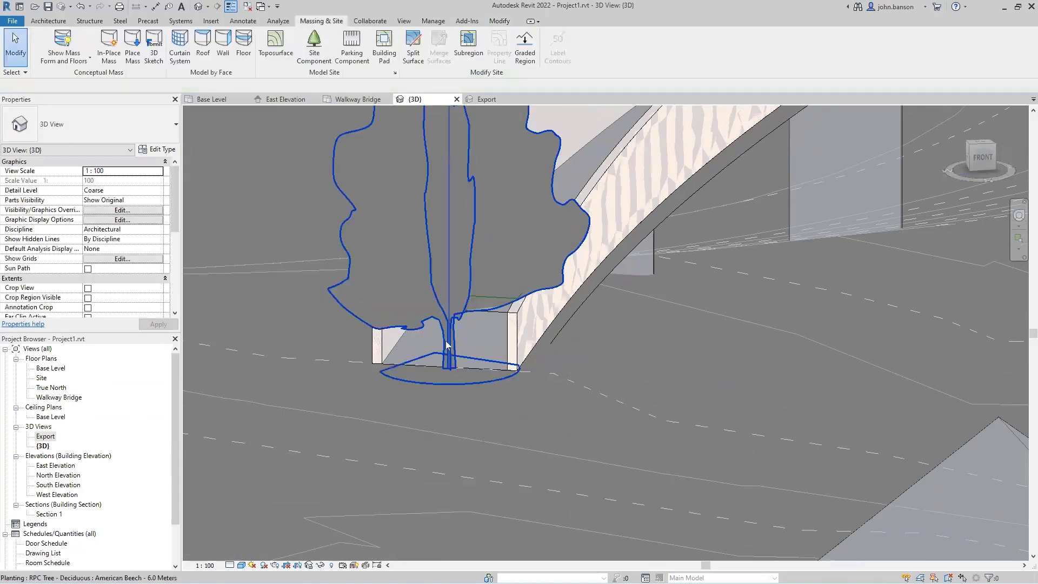
pyautogui.click(445, 340)
pyautogui.press('Delete')
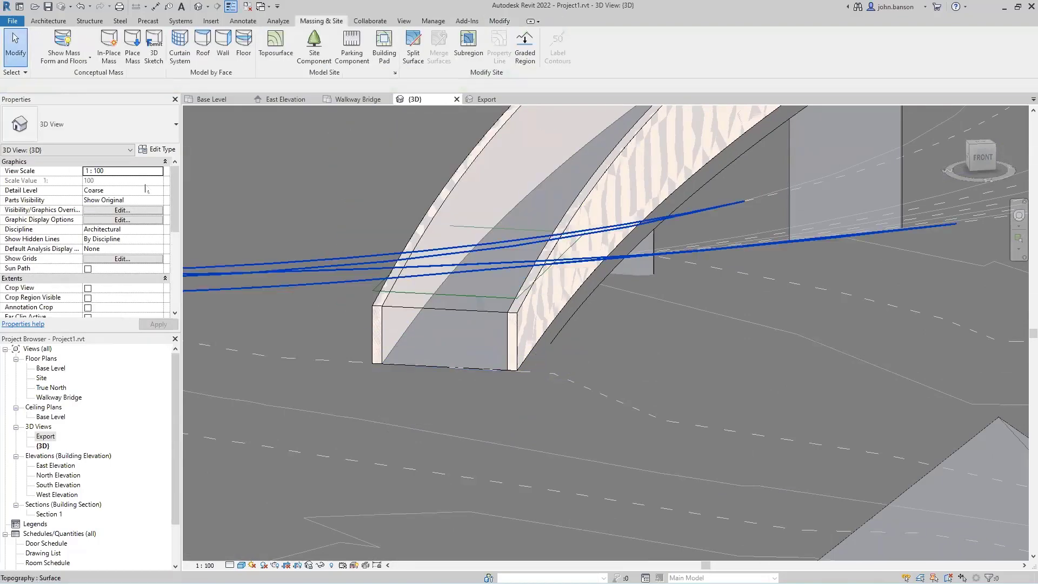
# Place a Gray Birch - 3.1 Meters tree at the midpoint of the bridge mass's near-end bottom edge.
pyautogui.click(314, 46)
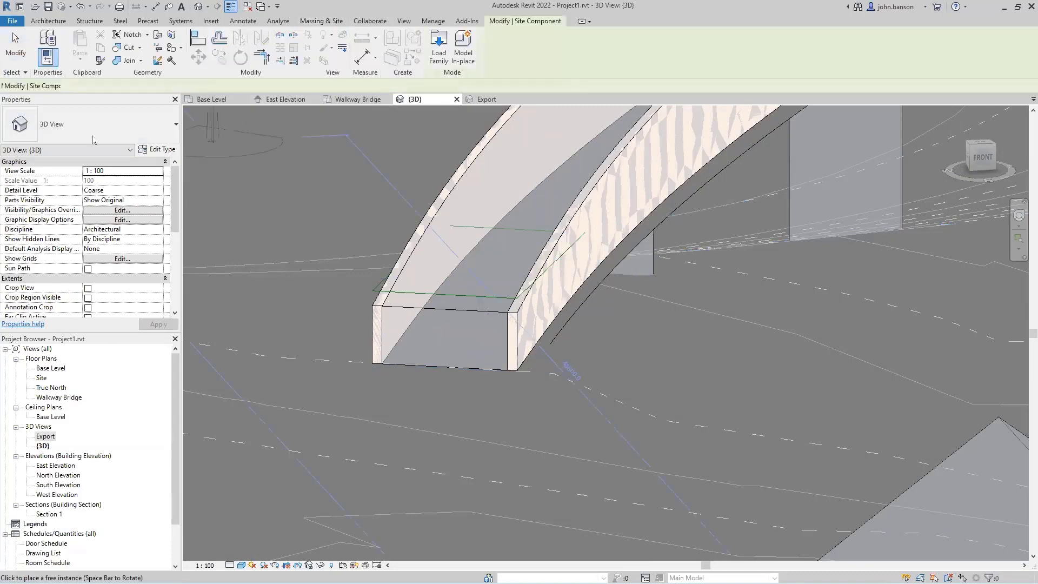
pyautogui.click(72, 132)
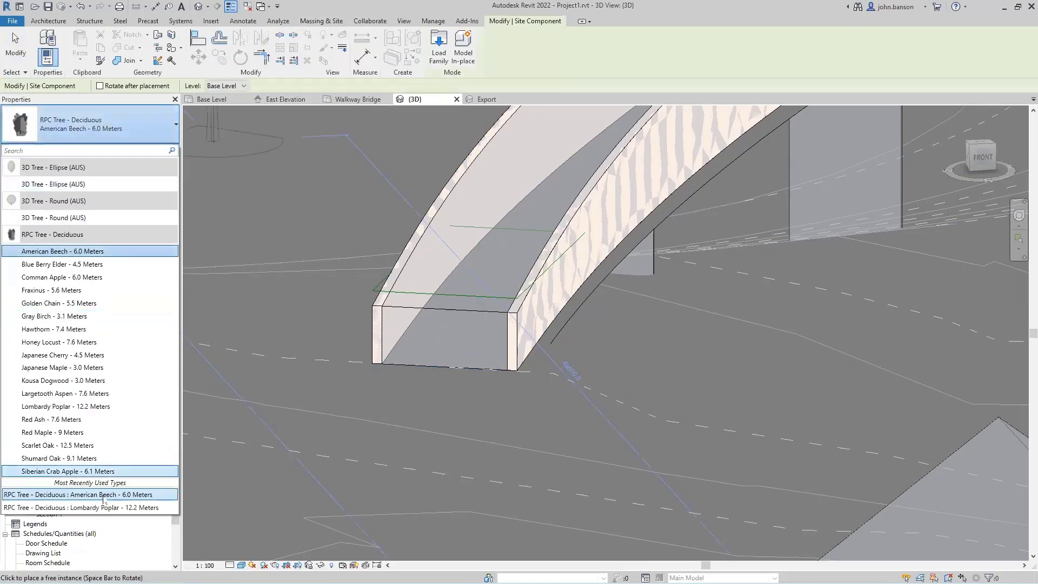
pyautogui.click(75, 321)
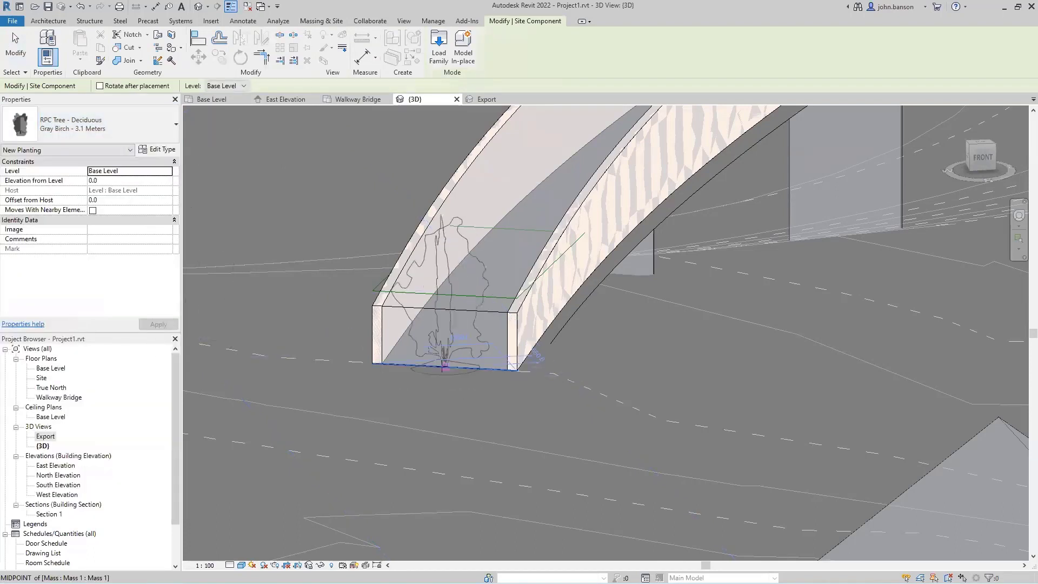
pyautogui.click(444, 366)
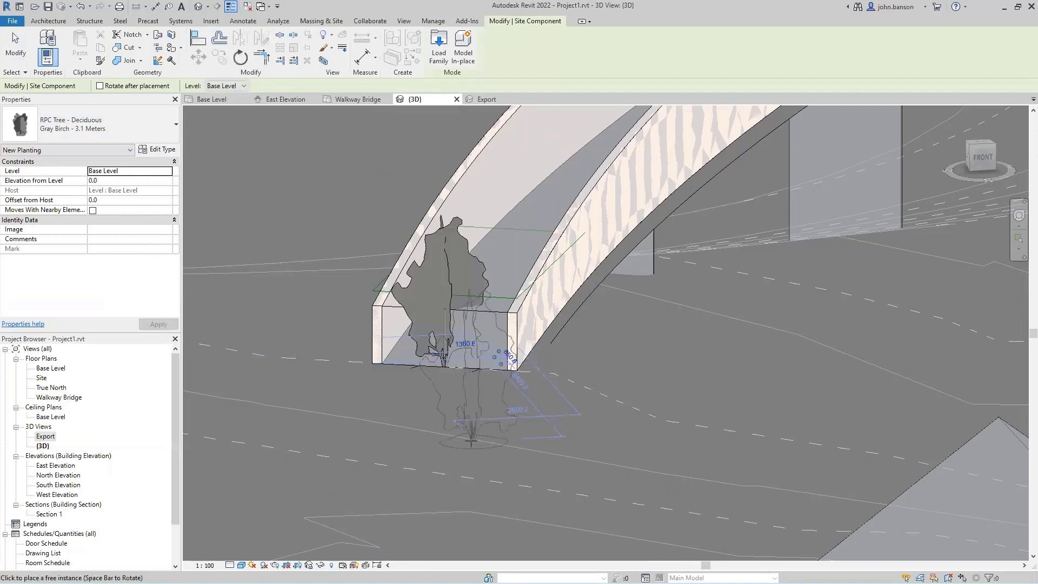
pyautogui.press('Escape')
pyautogui.press('Escape')
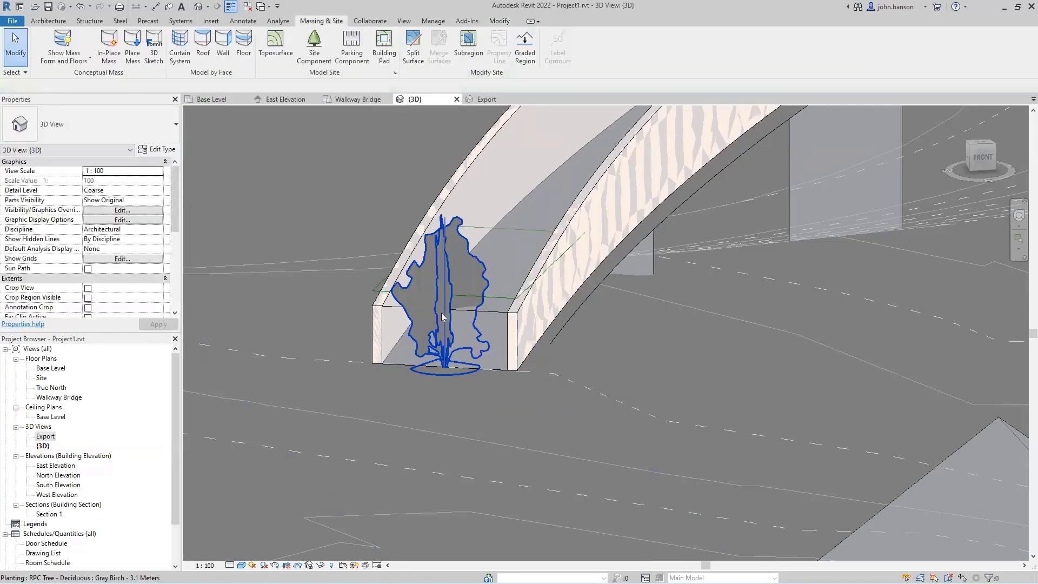
# Change the Gray Birch type's render appearance to Alex from the People [Casual] class.
pyautogui.click(451, 255)
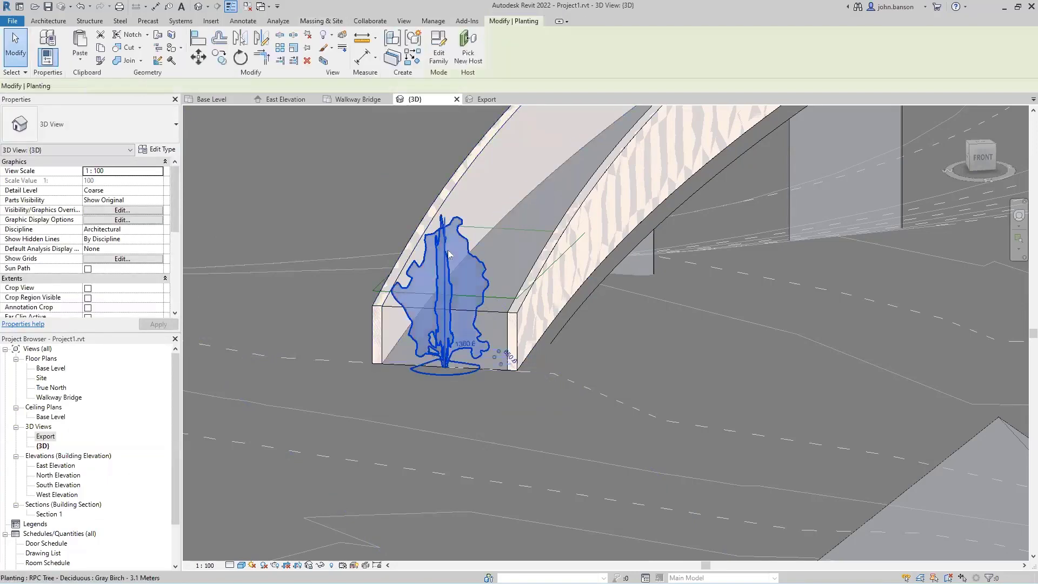
pyautogui.click(164, 150)
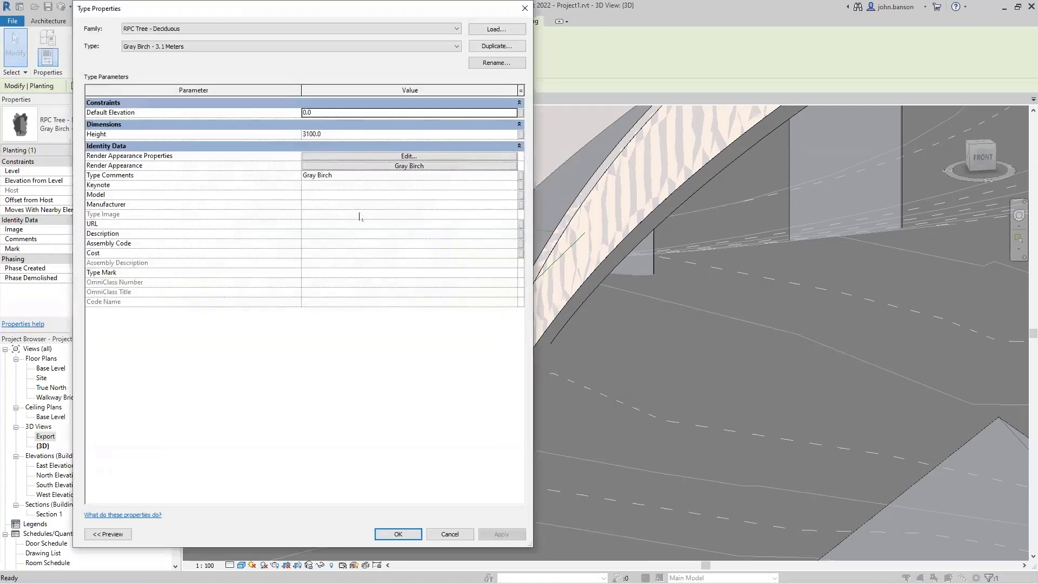
pyautogui.click(408, 156)
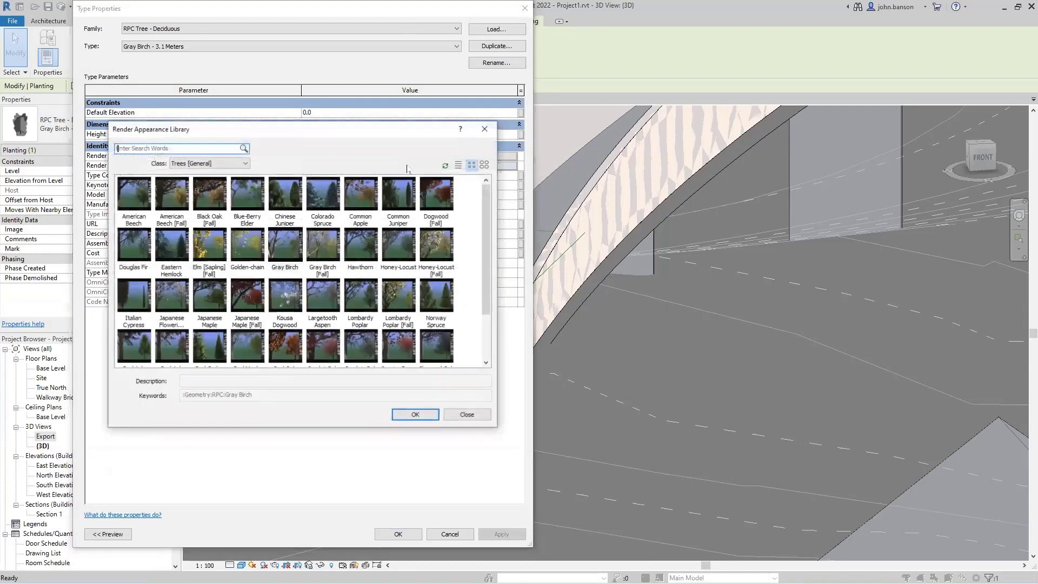
pyautogui.click(244, 164)
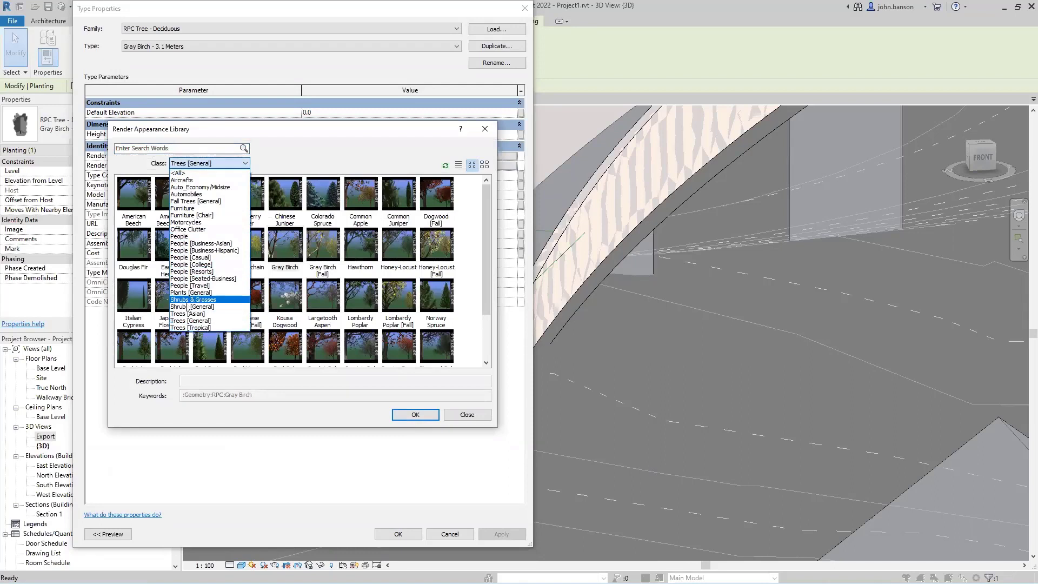
pyautogui.click(206, 258)
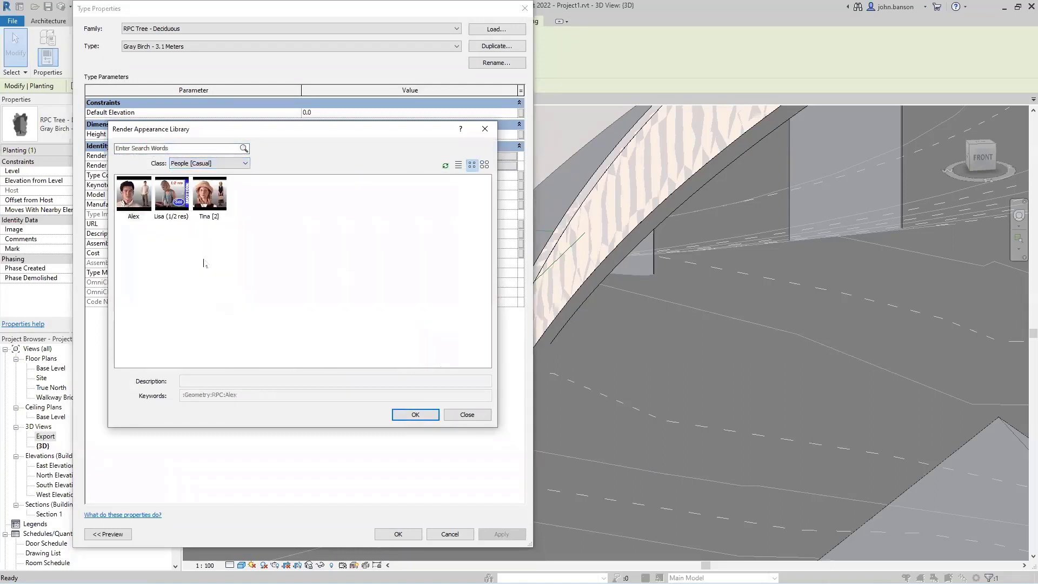
pyautogui.click(135, 205)
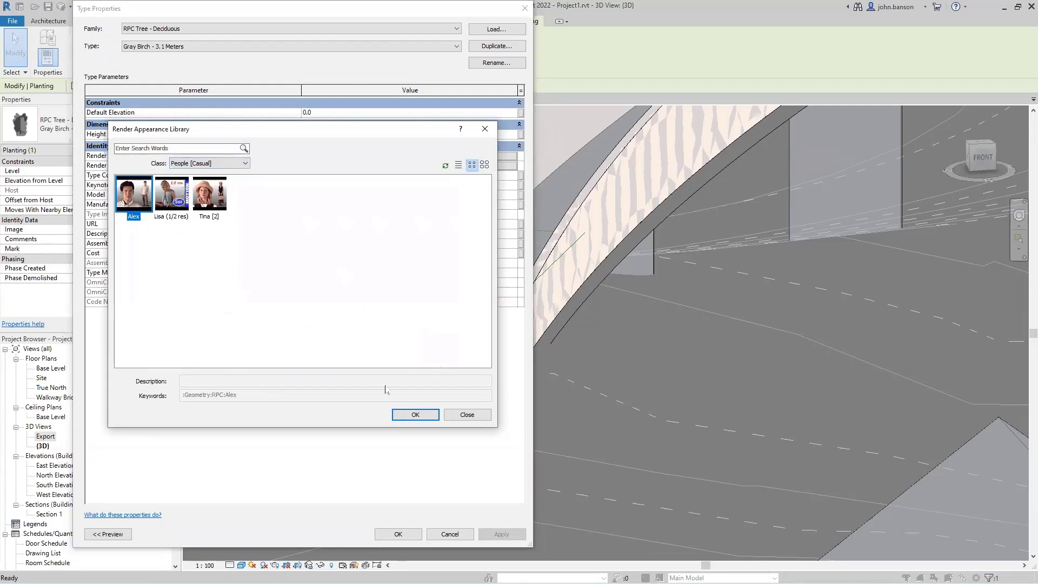
pyautogui.click(415, 415)
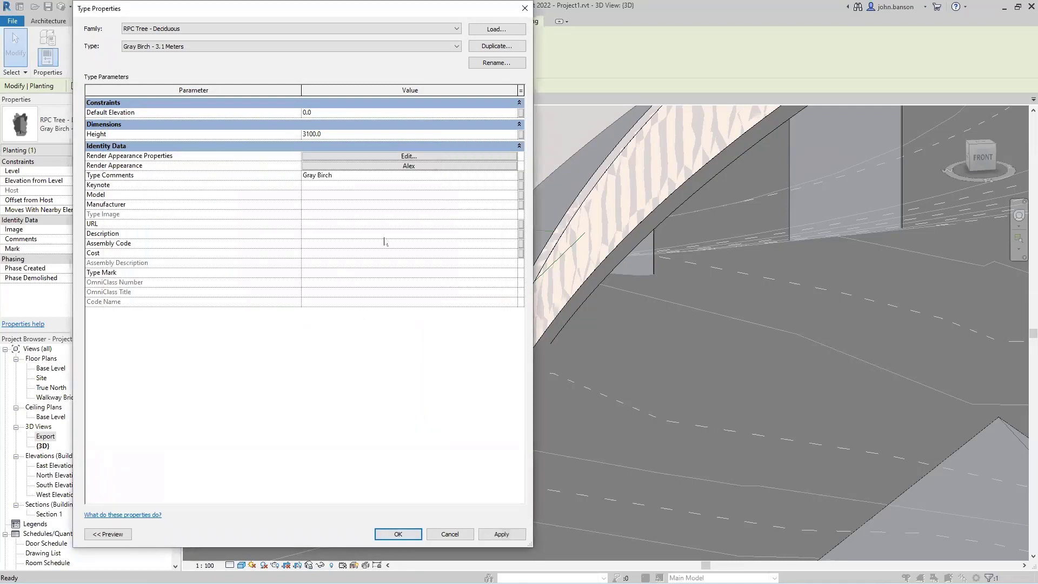
# Set the Gray Birch type's height to 1750, apply the type properties, and clear the selection.
pyautogui.click(335, 134)
pyautogui.write('1075')
pyautogui.moveTo(335, 133); pyautogui.dragTo(290, 135)
pyautogui.write('1750')
pyautogui.click(396, 532)
pyautogui.click(412, 421)
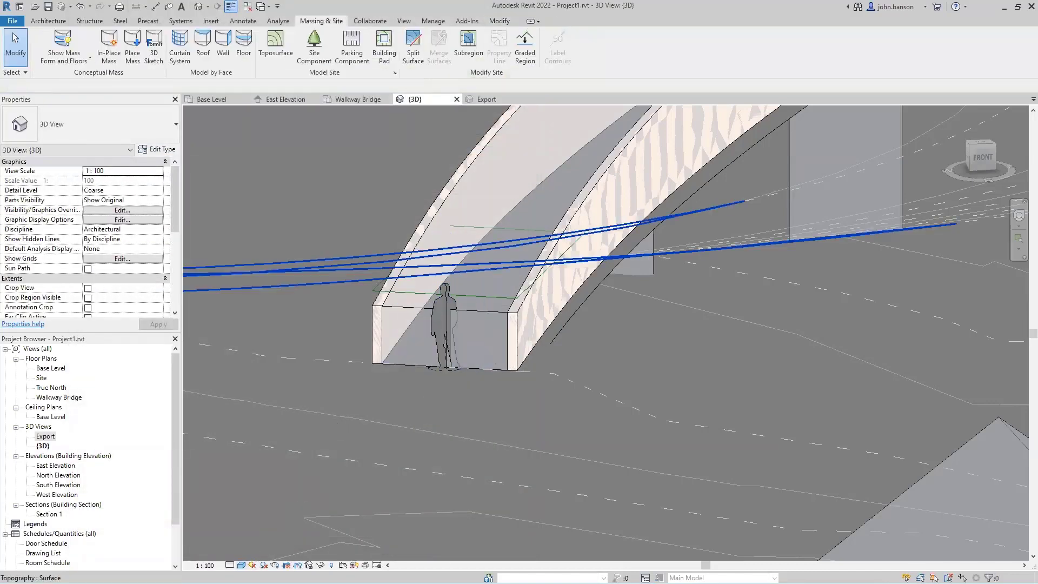
# Switch the 3D view to the Realistic visual style and view the whole bridge with its trees.
pyautogui.click(241, 564)
pyautogui.click(259, 554)
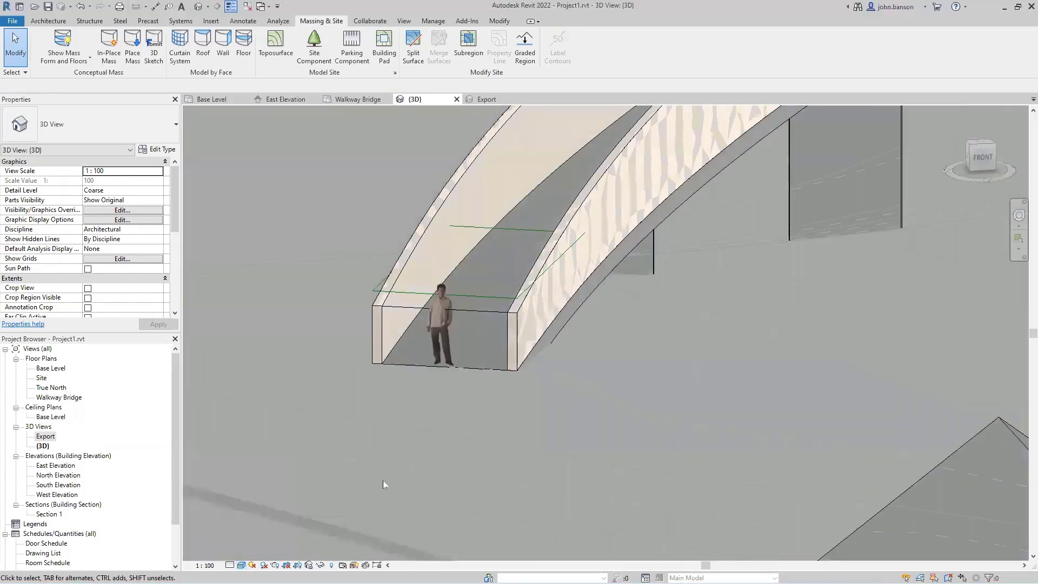
pyautogui.scroll(-5, 383, 480)
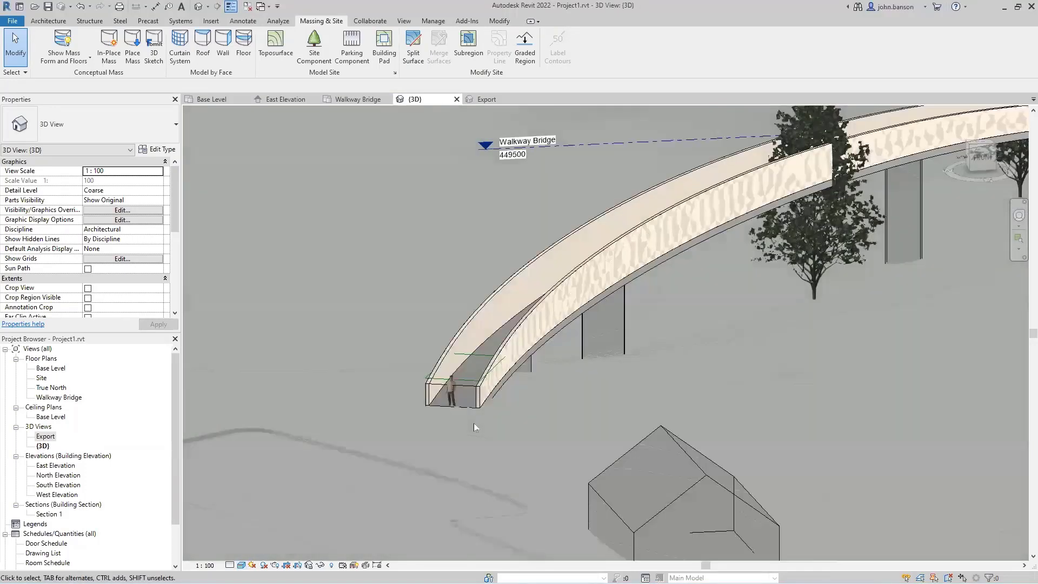
pyautogui.scroll(-2, 473, 423)
pyautogui.moveTo(562, 411); pyautogui.dragTo(456, 457, button='middle')
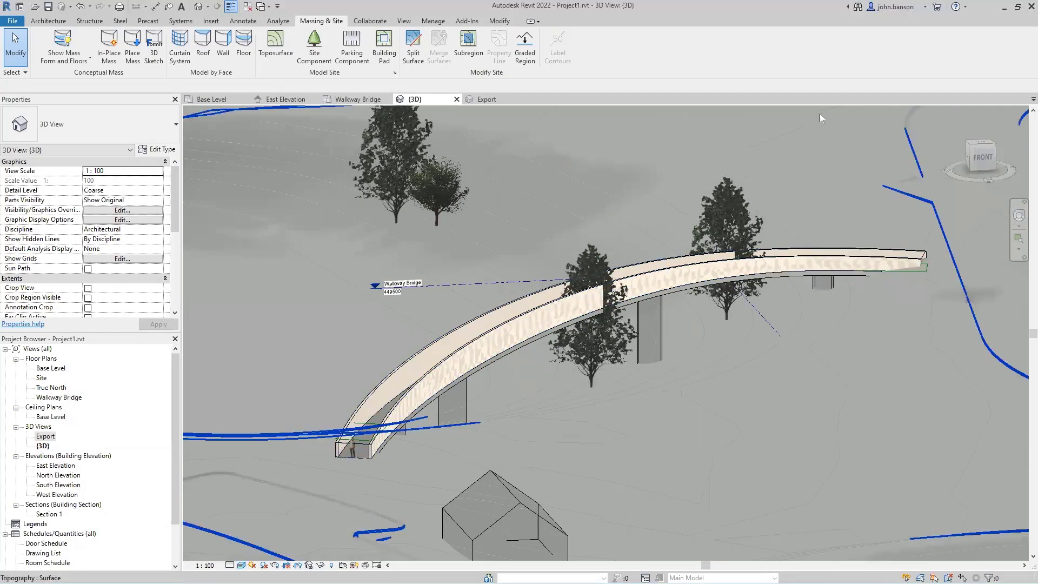
# Move the two Lombardy Poplar trees that overlap the bridge clear of it, one onto the ground on each side.
pyautogui.moveTo(708, 354); pyautogui.dragTo(758, 252, button='middle')
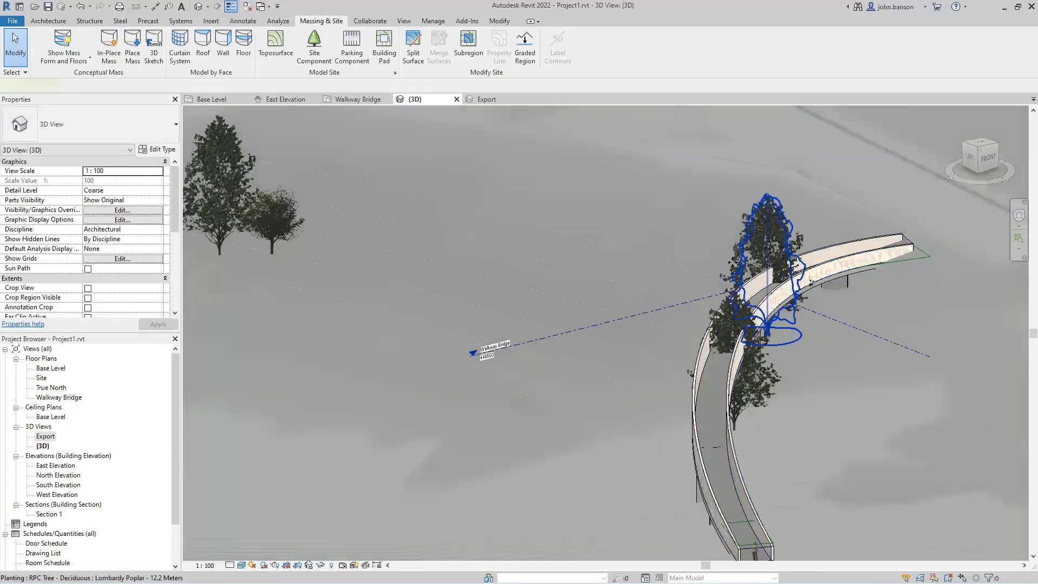
pyautogui.moveTo(740, 260); pyautogui.dragTo(655, 218)
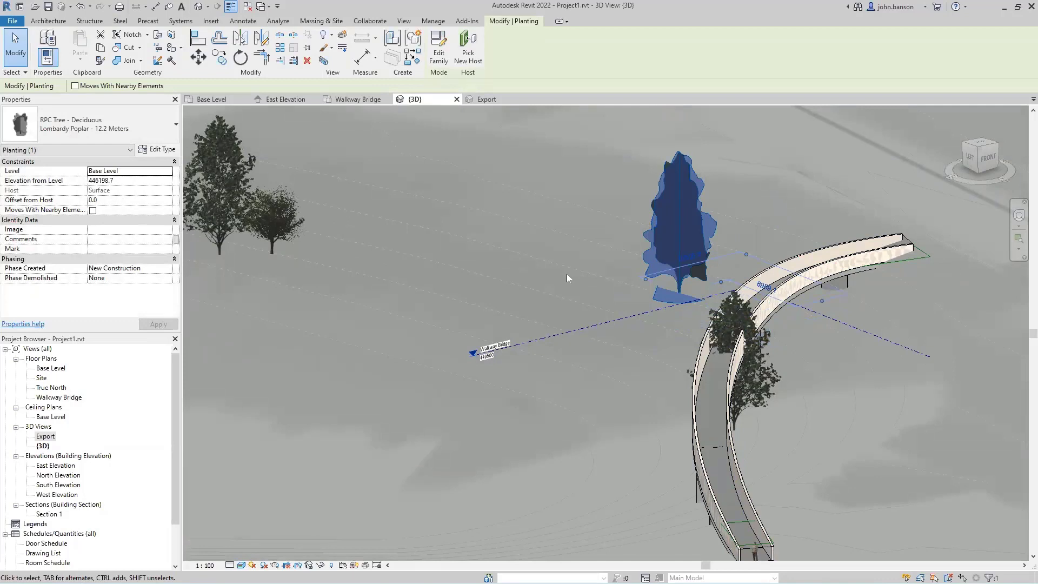
pyautogui.press('Escape')
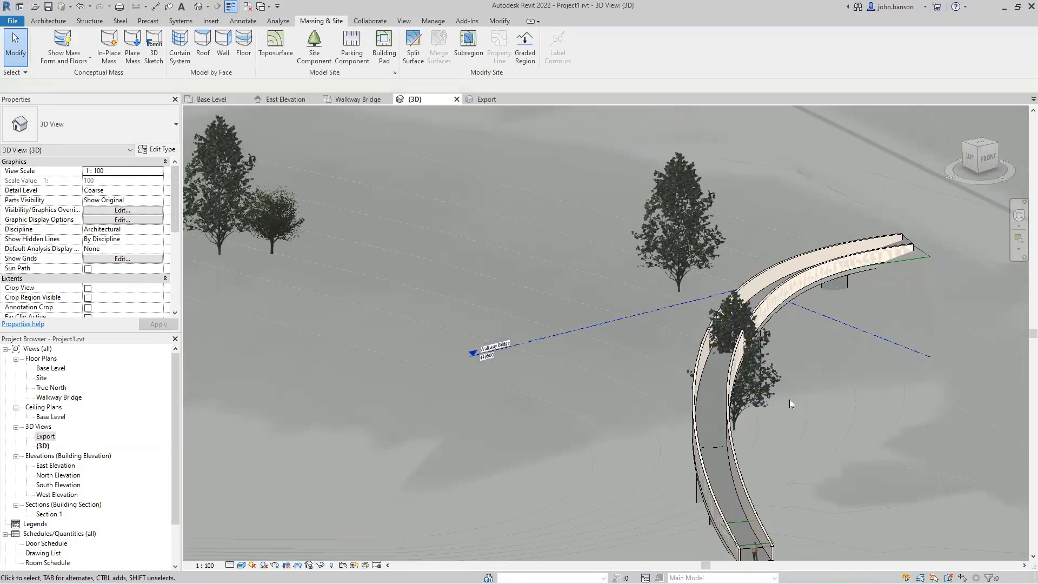
pyautogui.moveTo(756, 373); pyautogui.dragTo(842, 391)
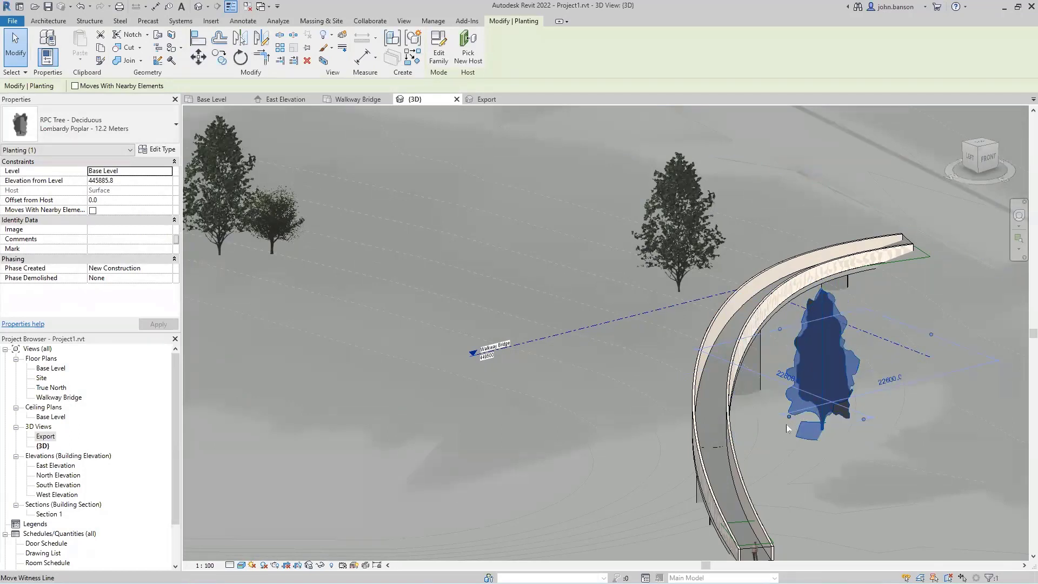
# Clear the selection and examine the bridge, its end and the repositioned trees from several sides.
pyautogui.moveTo(786, 424); pyautogui.dragTo(707, 430, button='middle')
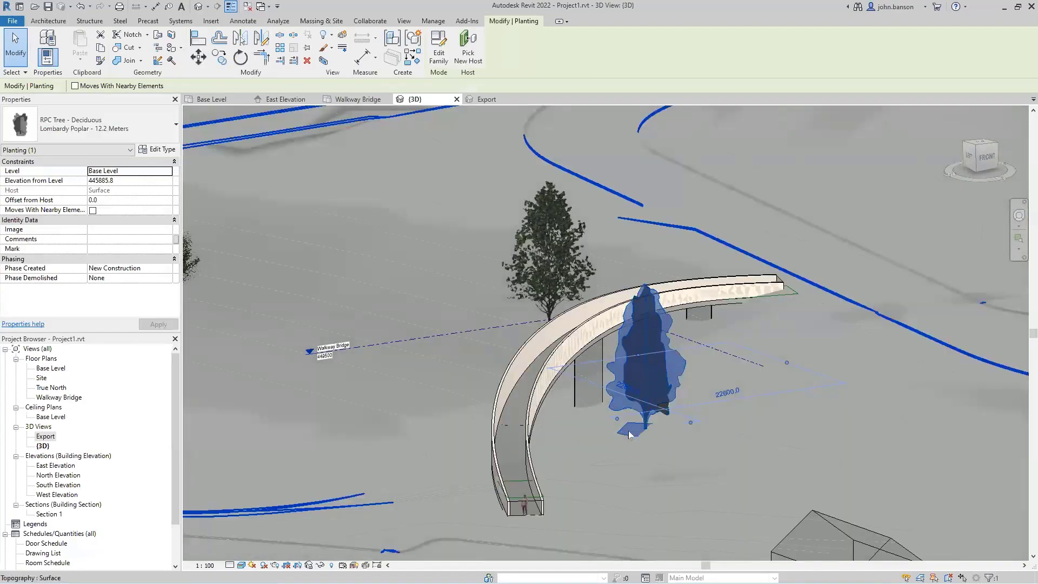
pyautogui.keyDown('shift'); pyautogui.moveTo(628, 430); pyautogui.dragTo(319, 412, button='middle'); pyautogui.keyUp('shift')
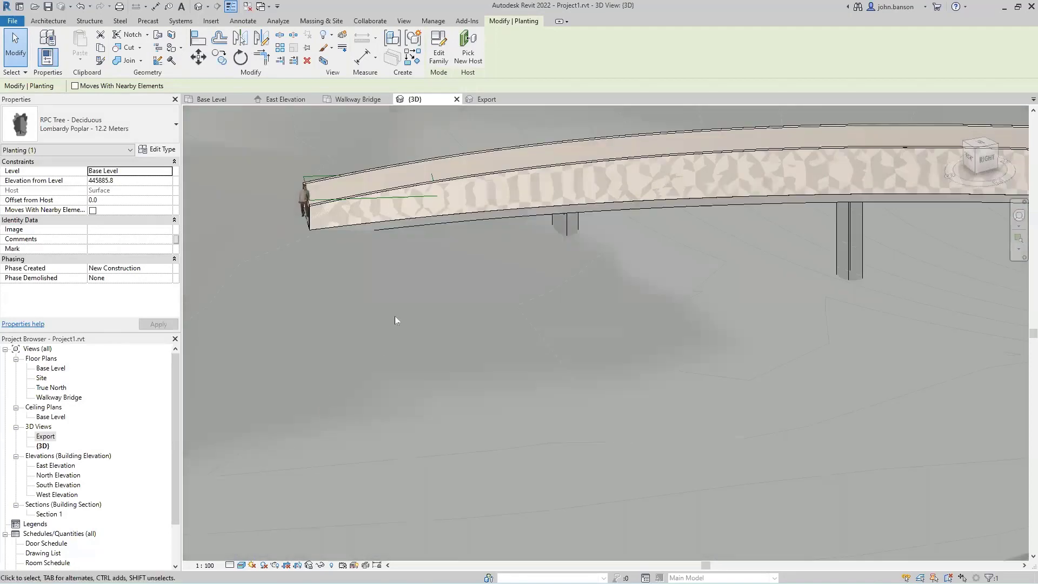
pyautogui.keyDown('shift'); pyautogui.moveTo(394, 321); pyautogui.dragTo(483, 288, button='middle'); pyautogui.keyUp('shift')
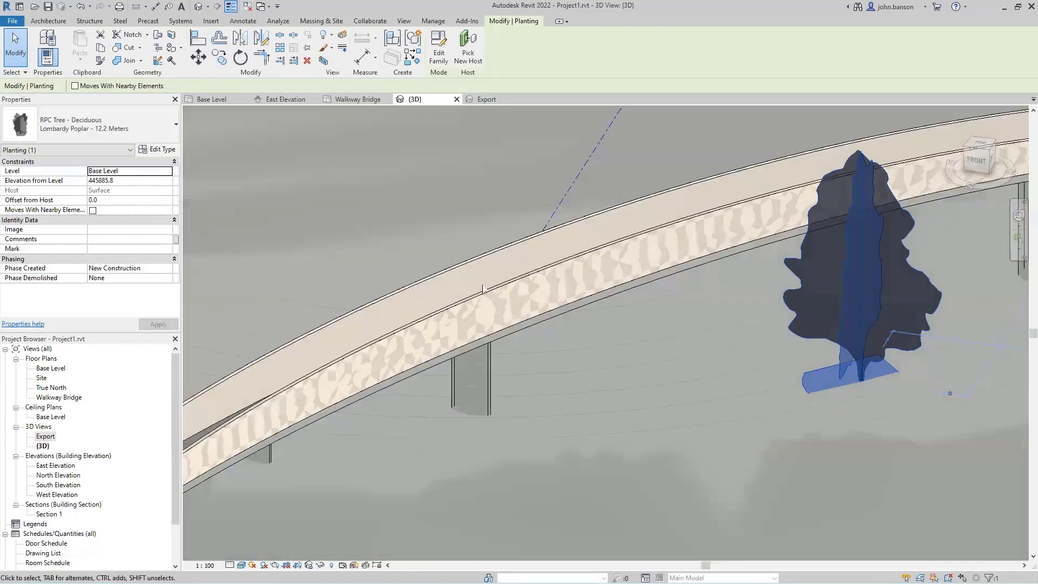
pyautogui.scroll(-3, 561, 322)
pyautogui.keyDown('shift'); pyautogui.moveTo(560, 323); pyautogui.dragTo(608, 339, button='middle'); pyautogui.keyUp('shift')
pyautogui.scroll(3, 608, 338)
pyautogui.click(605, 336)
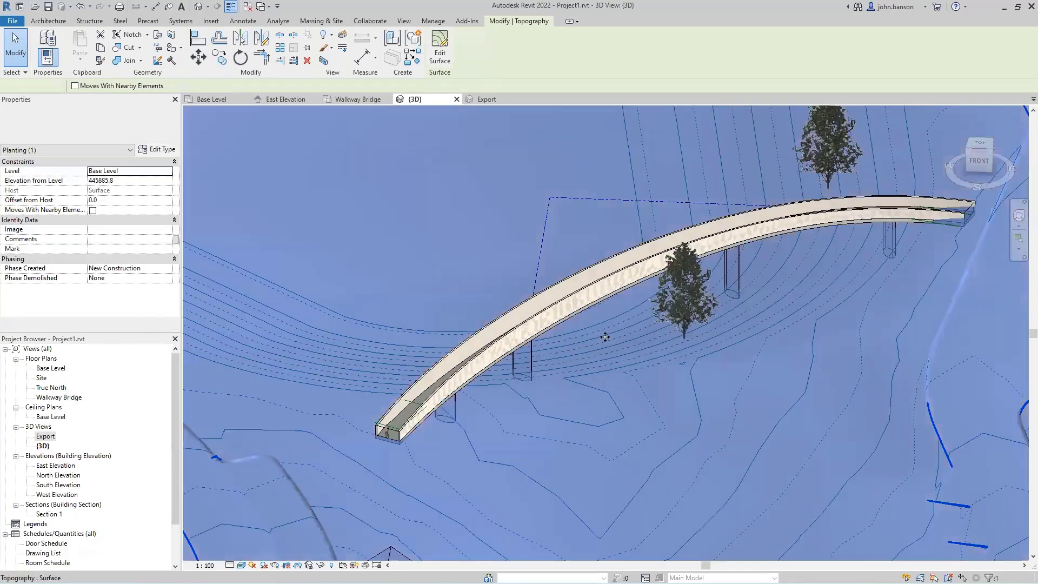
pyautogui.press('Escape')
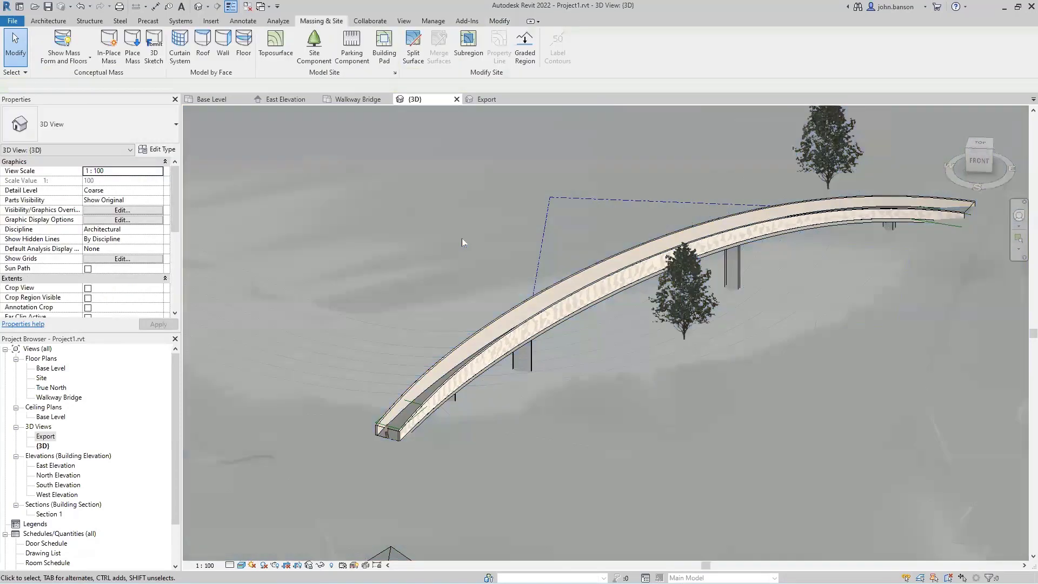
pyautogui.moveTo(464, 211); pyautogui.dragTo(462, 226, button='middle')
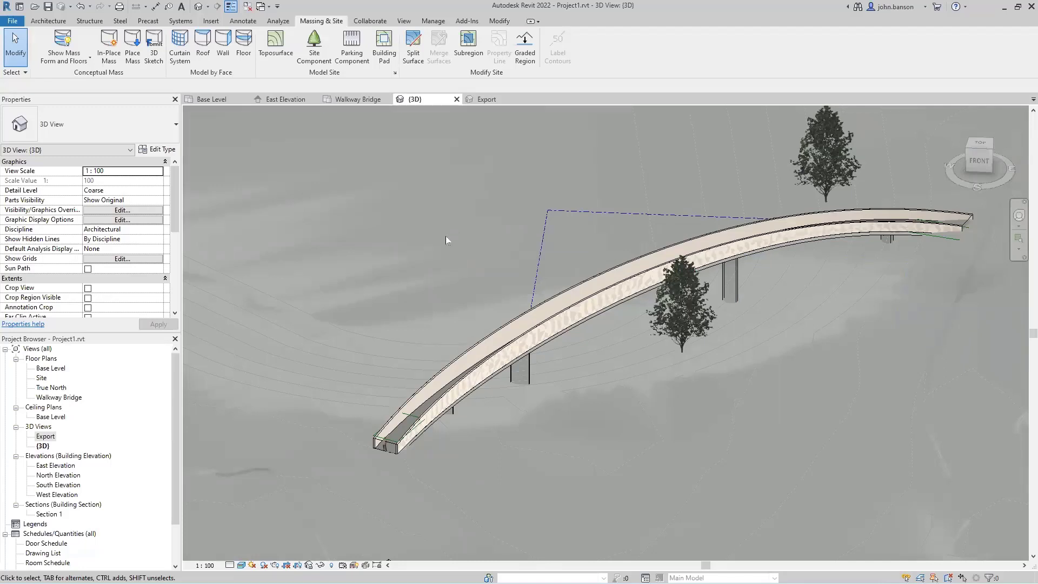
pyautogui.keyDown('shift'); pyautogui.moveTo(468, 341); pyautogui.dragTo(502, 248, button='middle'); pyautogui.keyUp('shift')
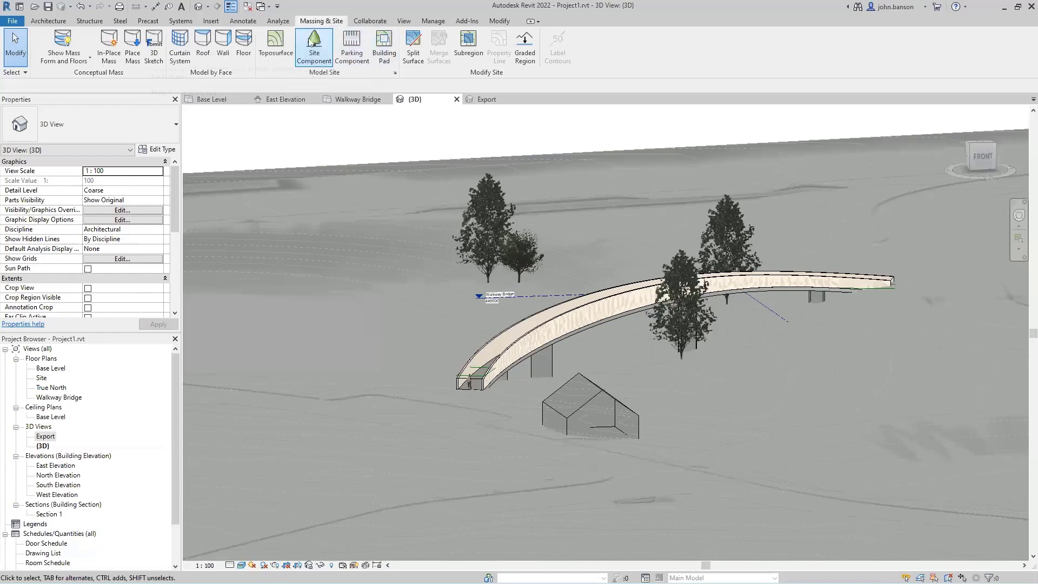
# Start a new toposurface and leave the surface editing mode without placing any points.
pyautogui.click(276, 46)
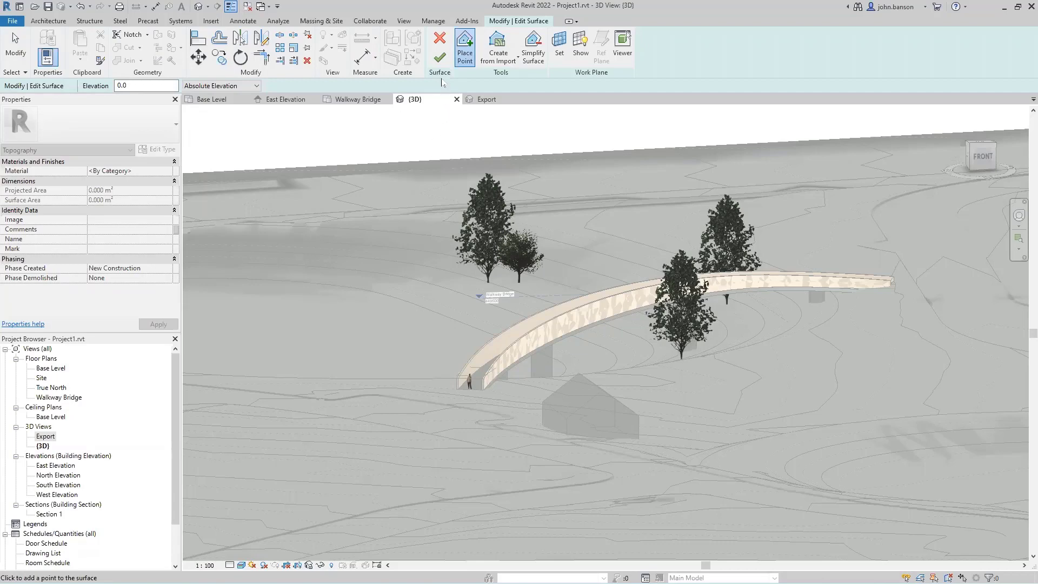
pyautogui.click(439, 57)
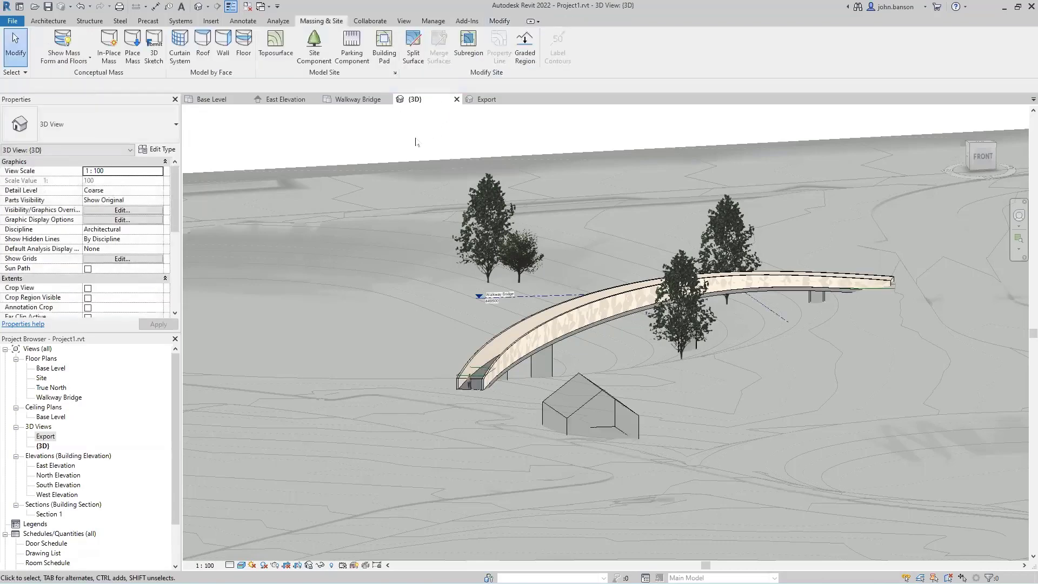